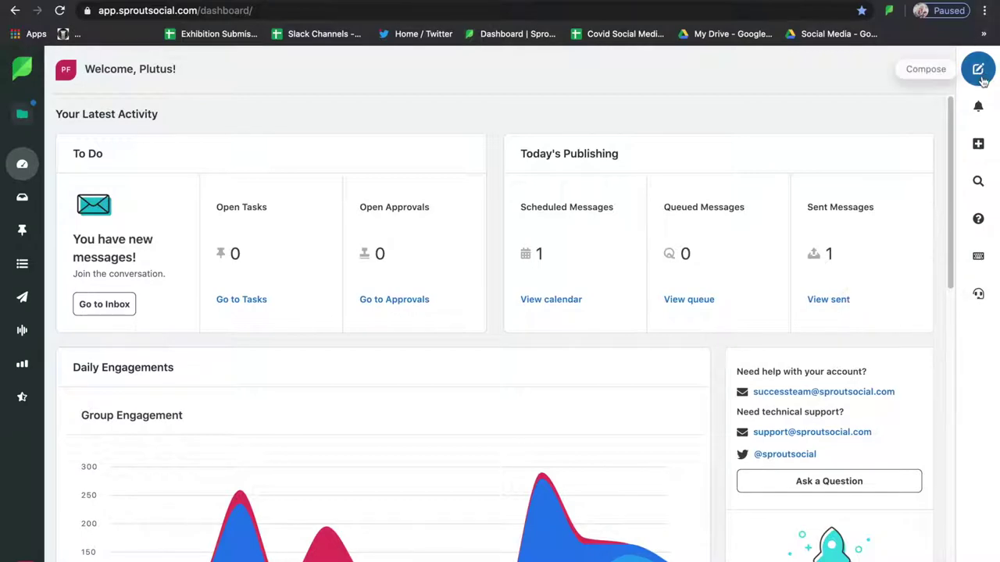
mouse_move(70, 164)
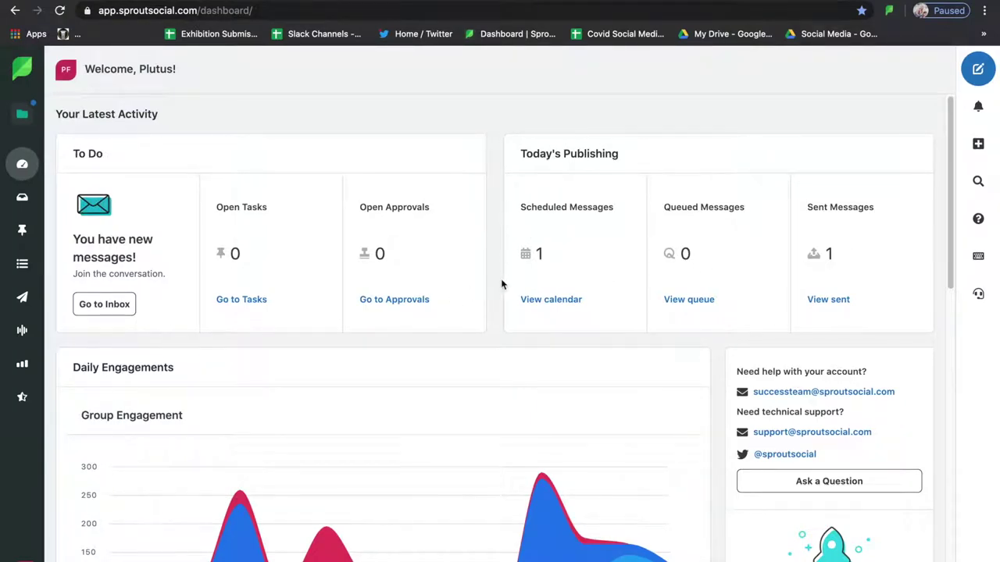
scroll(500, 286, down, 1)
scroll(490, 294, down, 3)
mouse_move(210, 362)
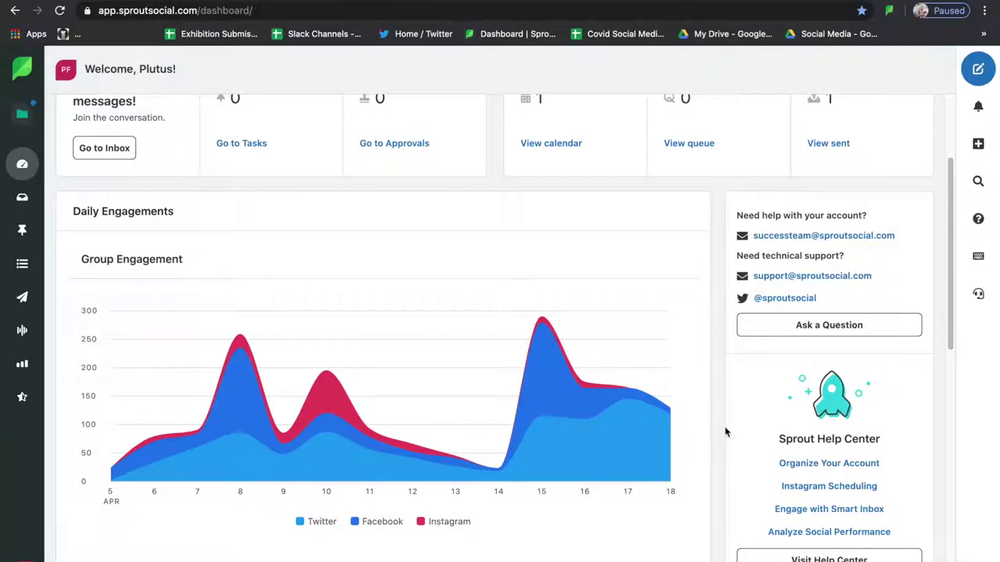
scroll(725, 432, down, 2)
scroll(722, 432, down, 3)
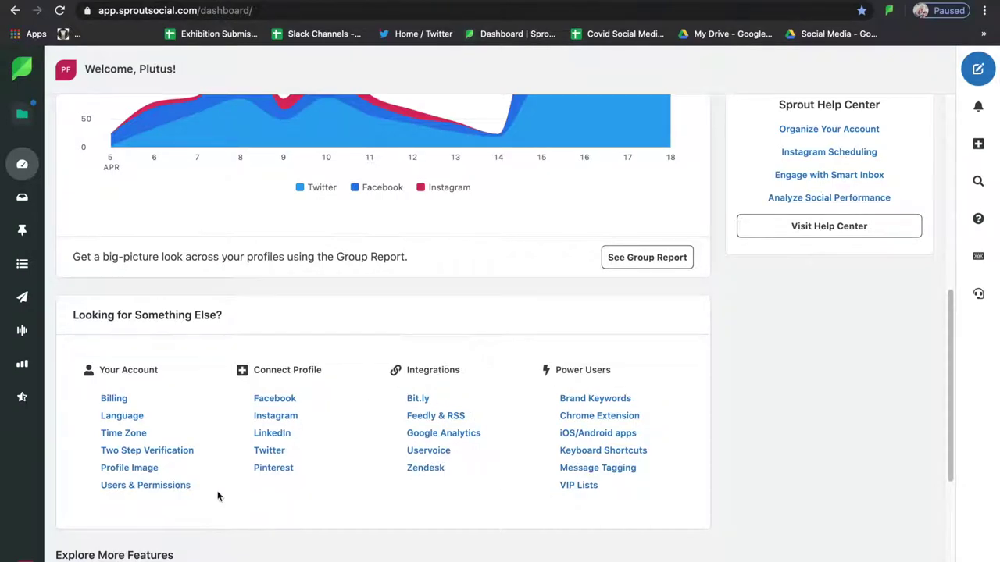
scroll(226, 473, down, 5)
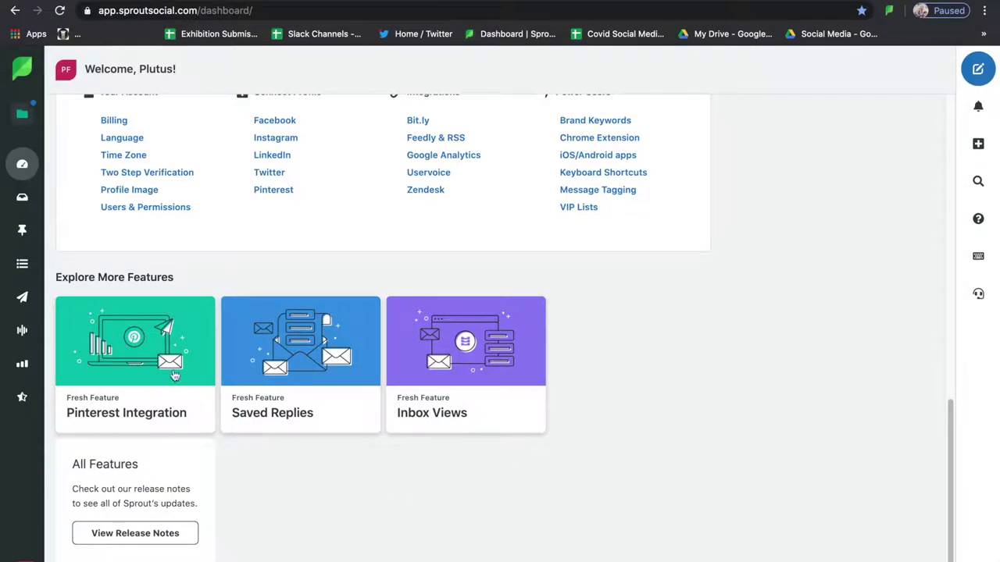
scroll(349, 348, up, 10)
scroll(348, 347, up, 2)
mouse_move(23, 191)
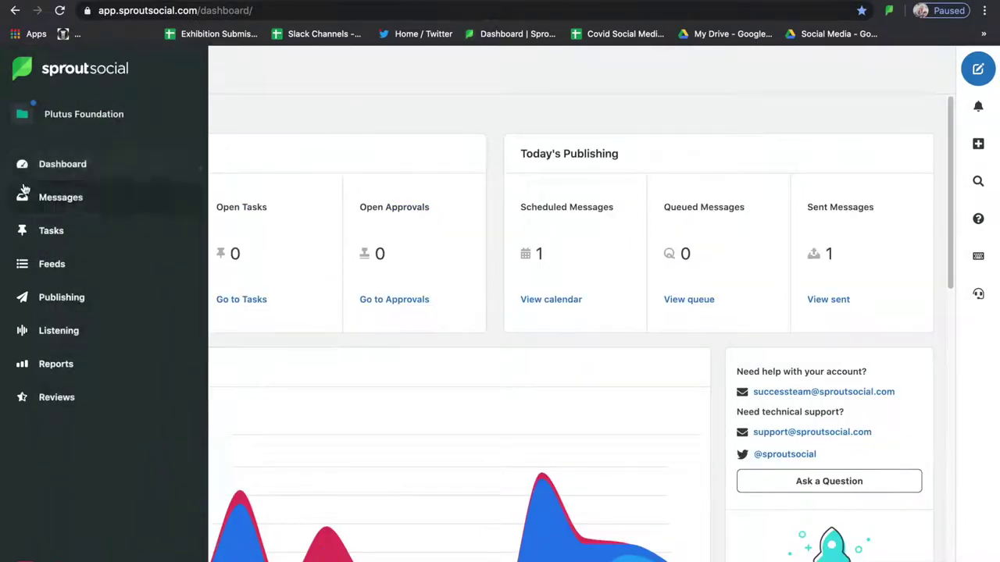
Step: Open the Smart Inbox and scroll through recent messages down to the Message Types filters
click(51, 200)
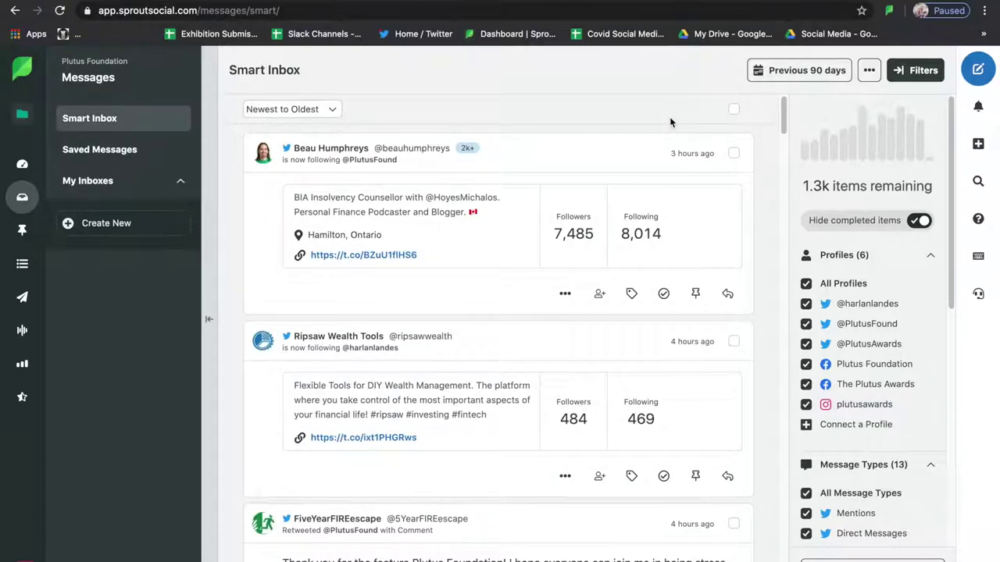
scroll(547, 268, down, 3)
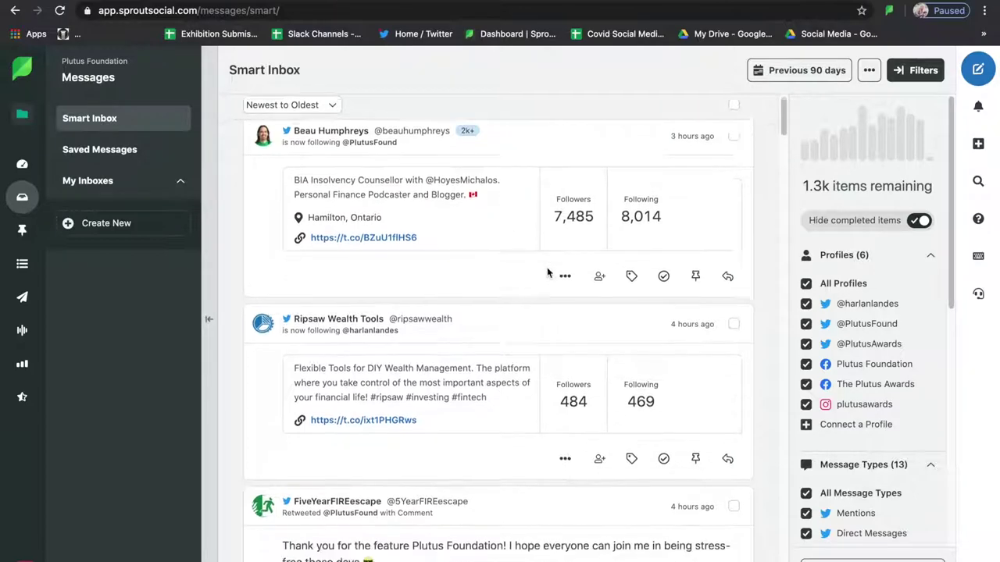
scroll(547, 272, down, 3)
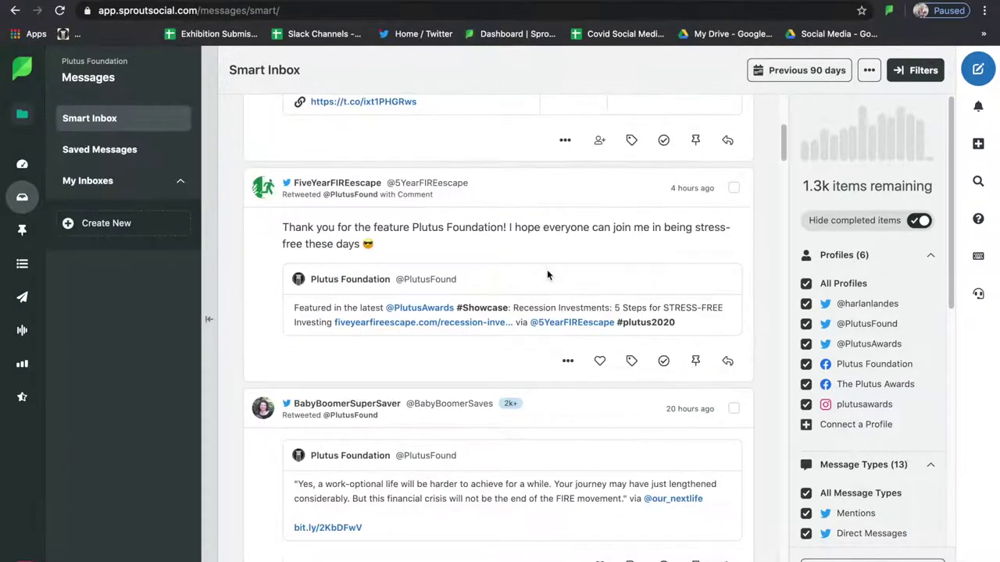
scroll(547, 275, down, 3)
scroll(754, 340, down, 1)
scroll(754, 341, down, 4)
scroll(754, 343, down, 6)
scroll(752, 349, down, 8)
scroll(752, 349, down, 10)
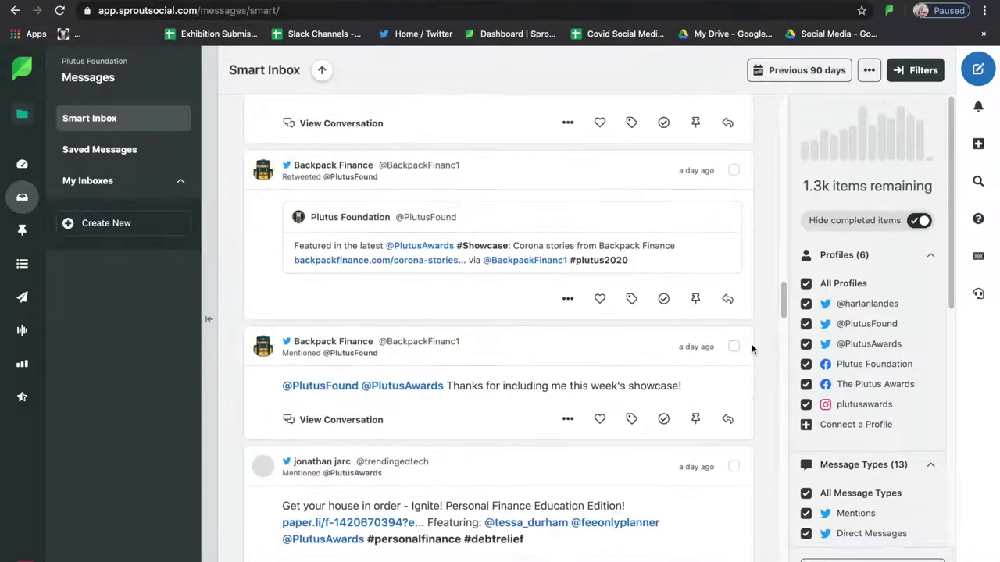
scroll(752, 349, down, 1)
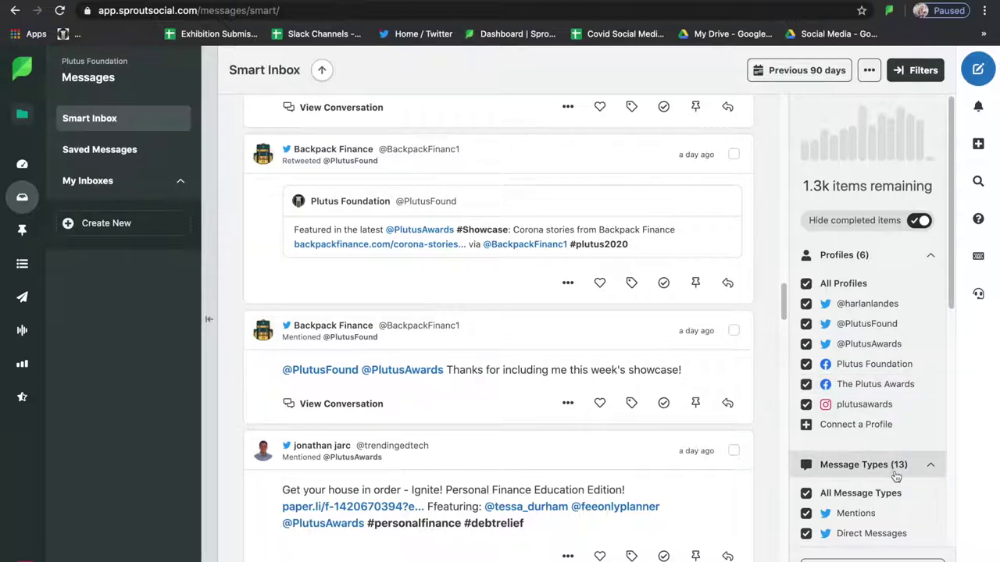
scroll(896, 476, down, 5)
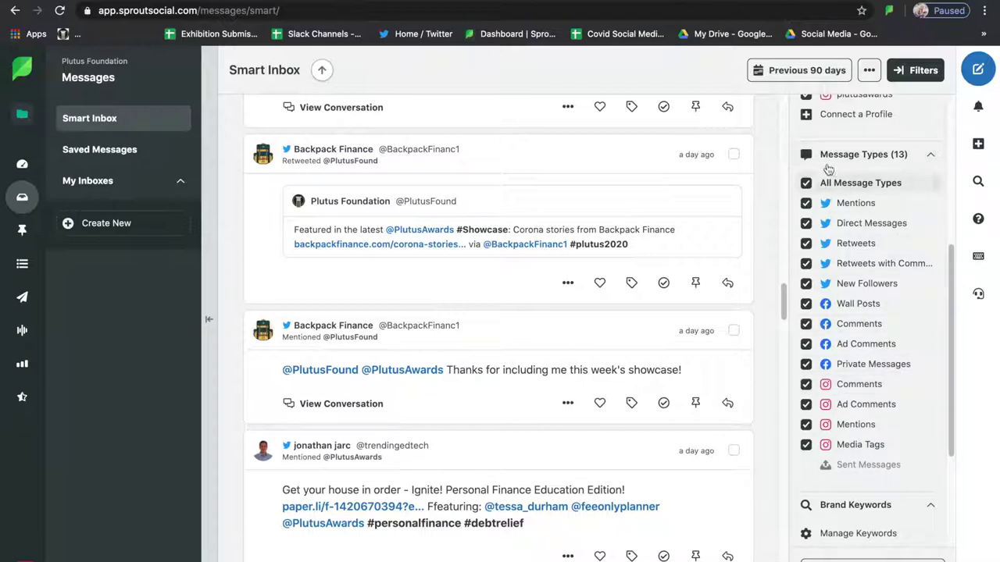
Step: Limit message types to Instagram Comments and Instagram Mentions, then view the empty Saved Messages list
click(805, 183)
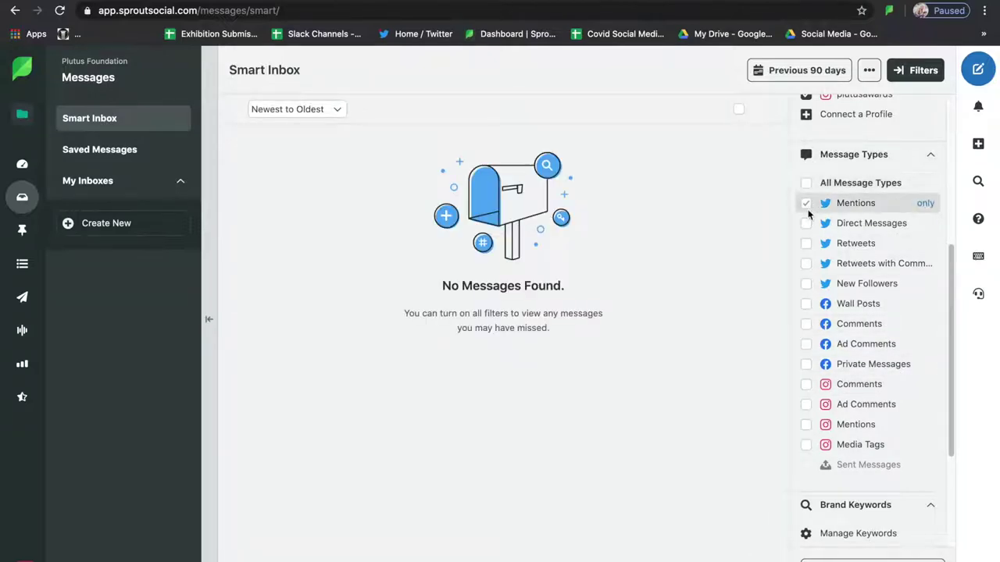
click(807, 206)
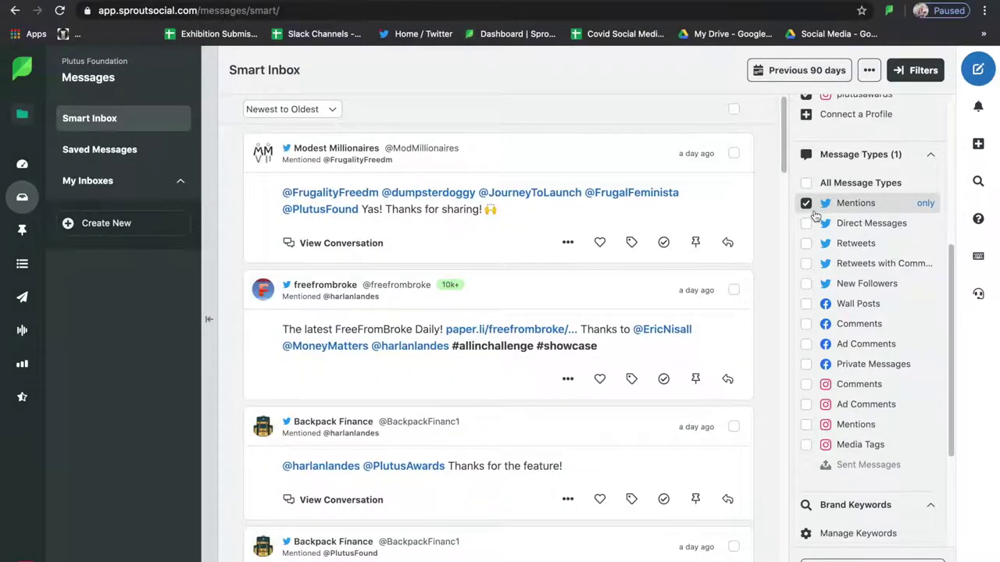
click(808, 223)
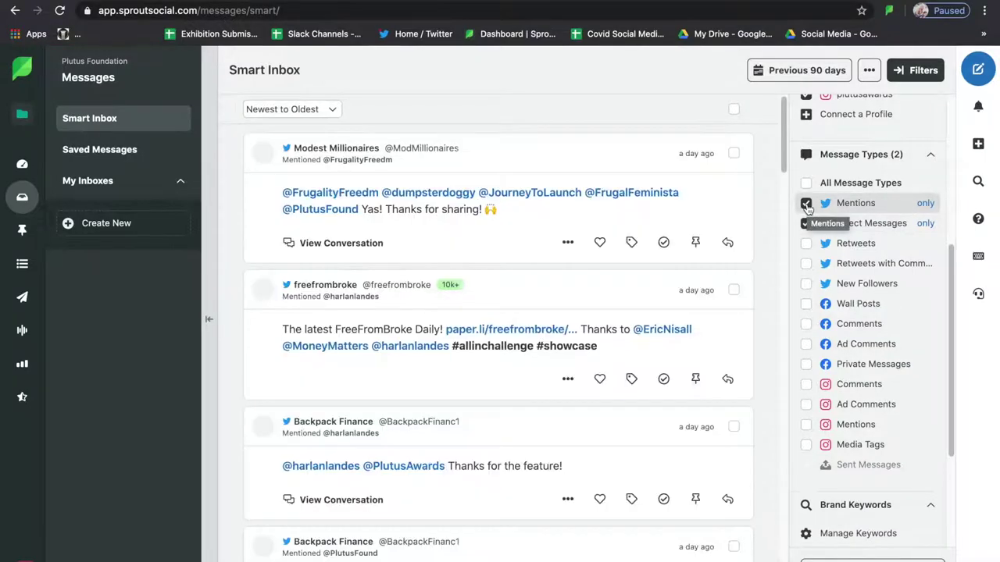
click(806, 203)
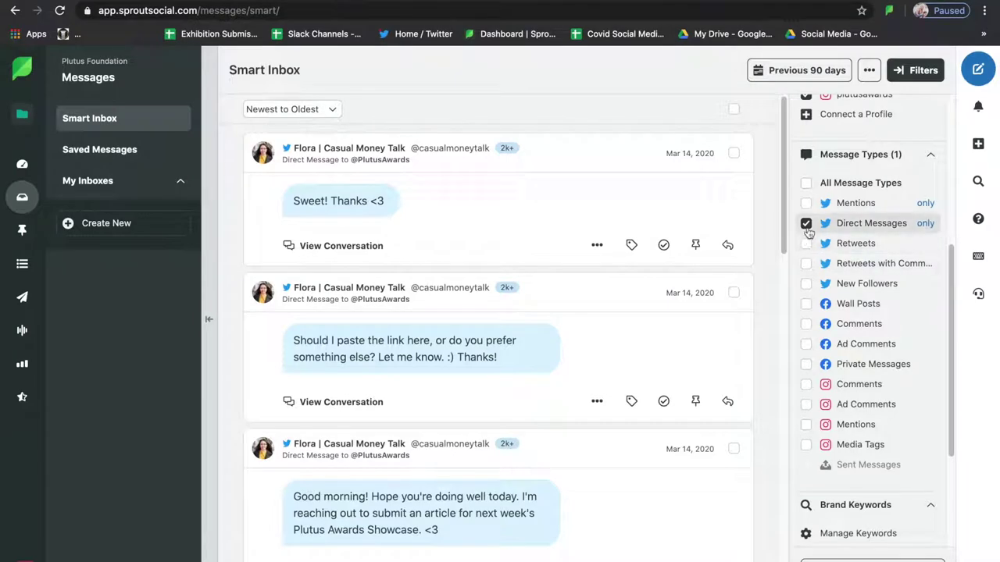
click(806, 225)
click(806, 385)
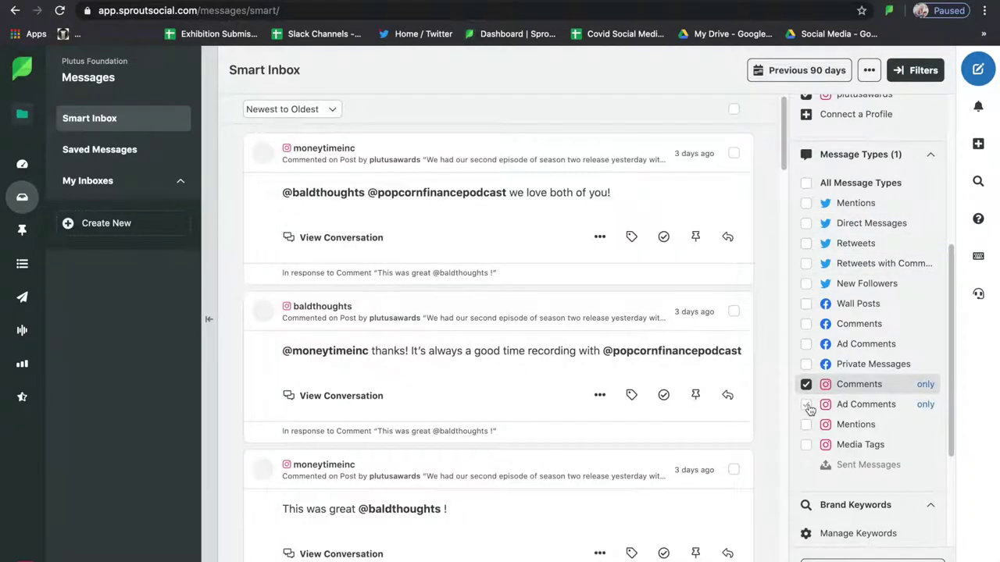
click(806, 426)
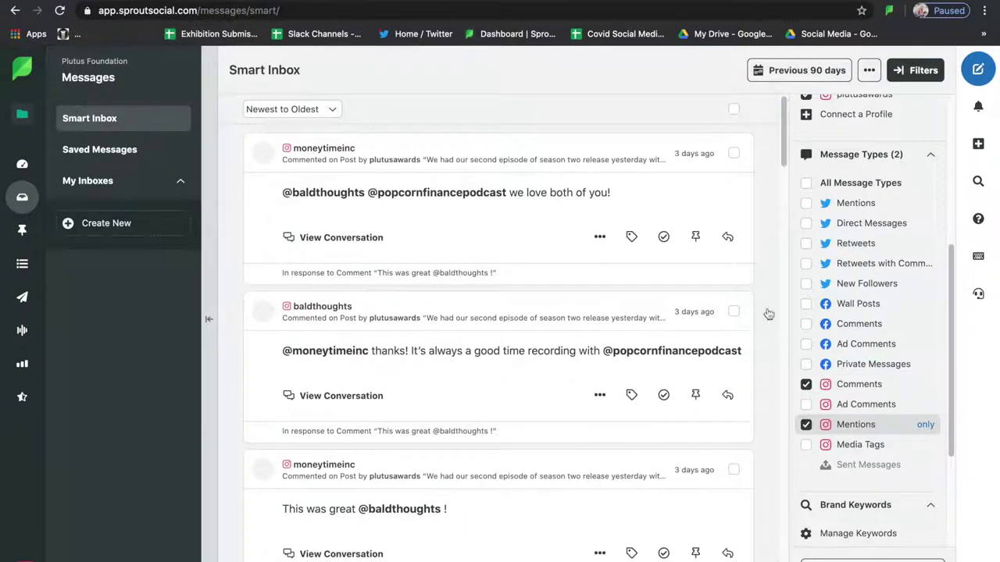
click(69, 149)
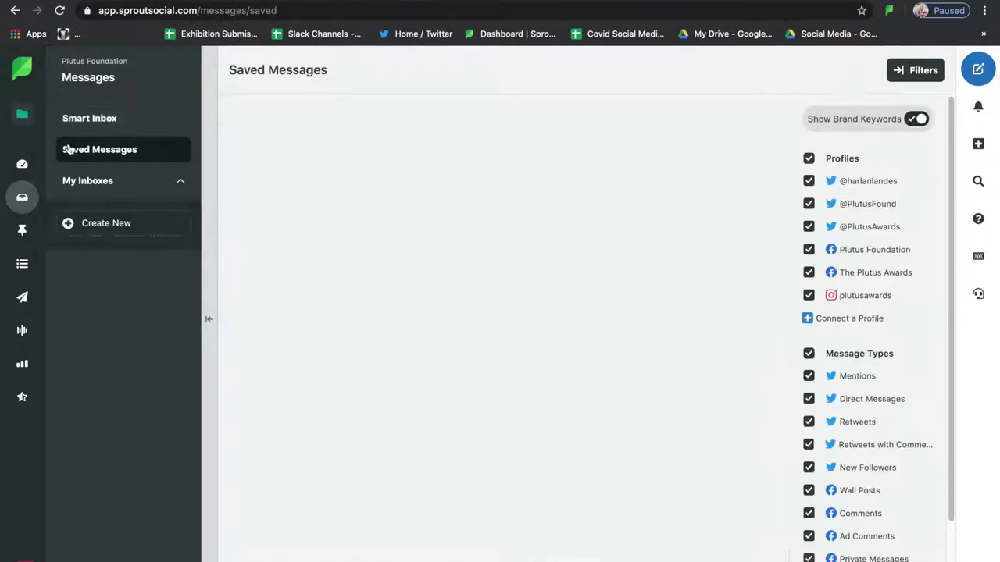
Step: Save the top Smart Inbox post about women to follow in financial media and check Saved Messages
click(89, 118)
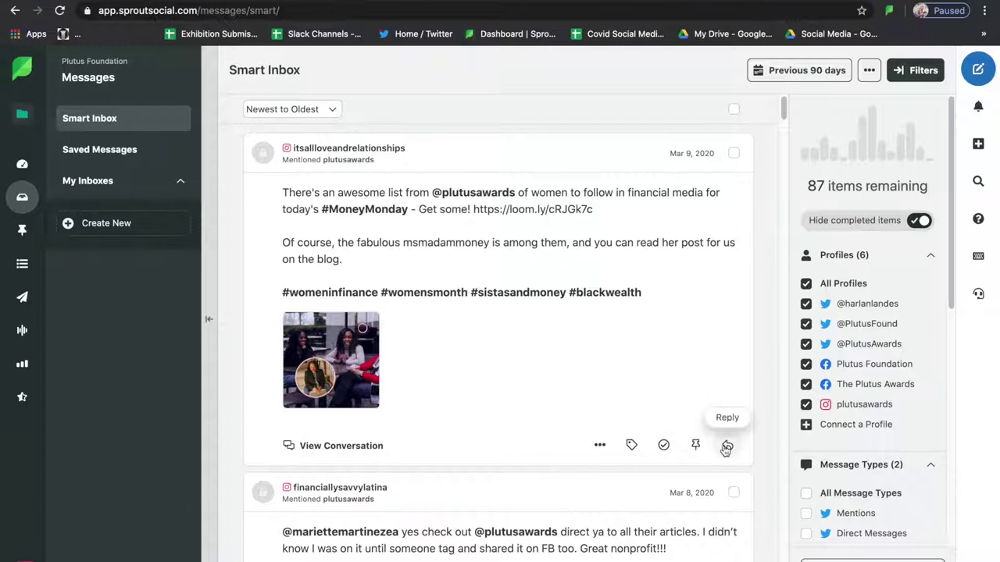
click(600, 445)
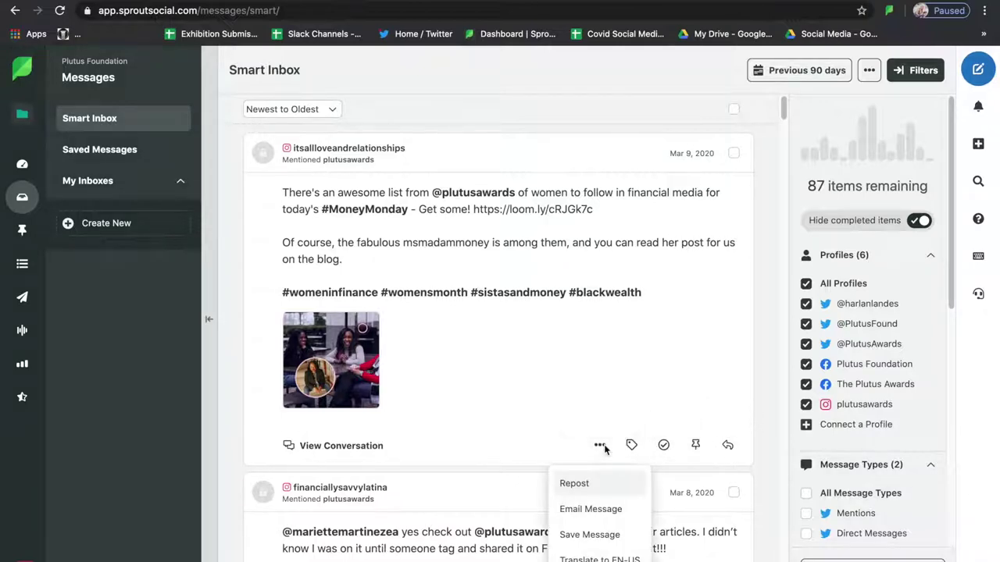
click(600, 536)
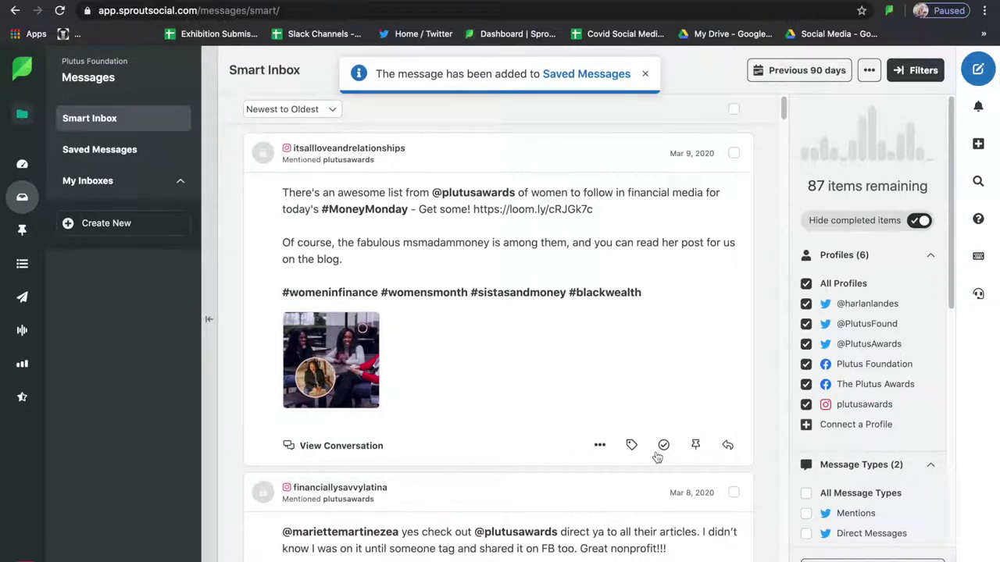
click(131, 152)
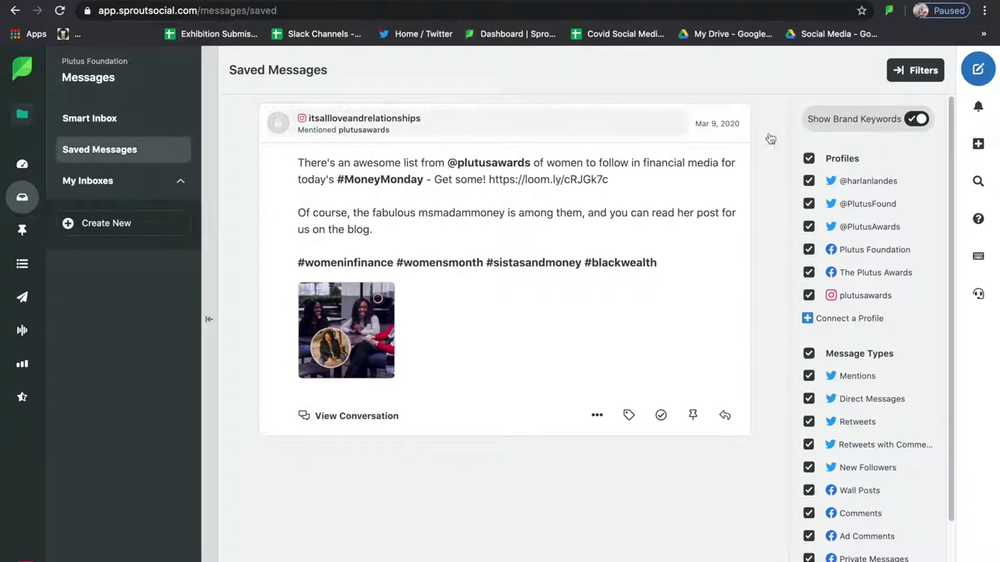
click(131, 179)
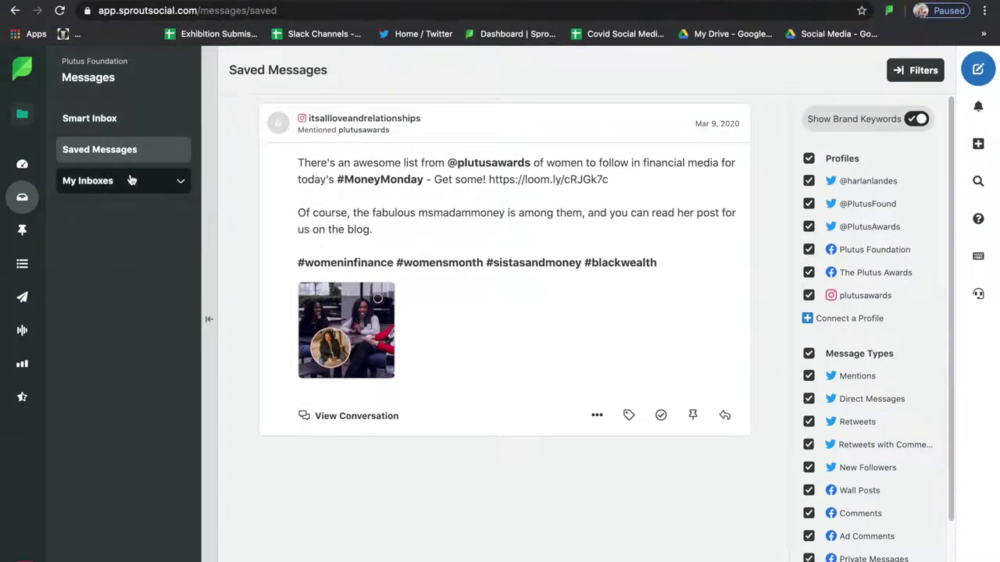
click(22, 233)
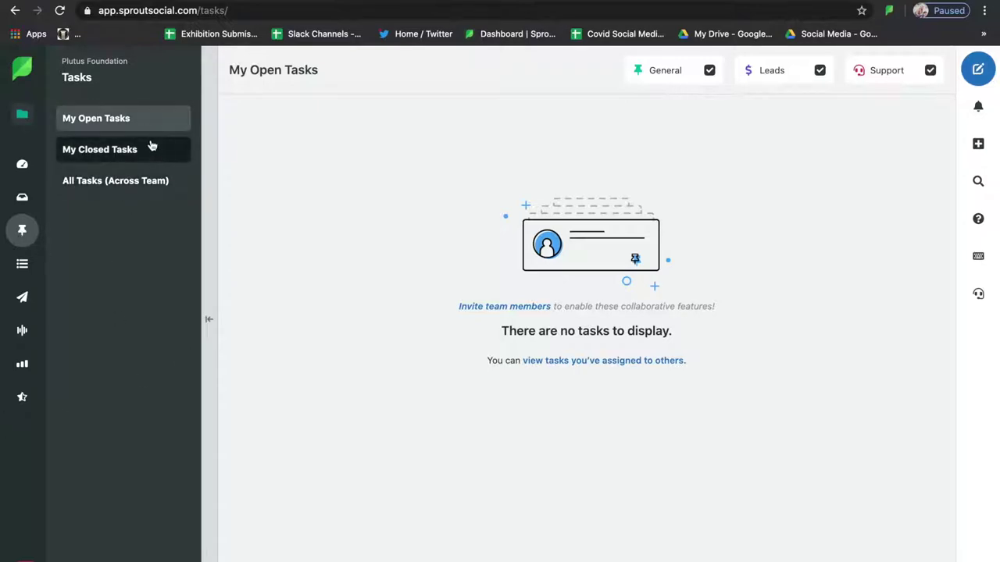
Step: Move from the empty My Open Tasks list to The Plutus Awards Twitter Feeds and its list choices
mouse_move(22, 204)
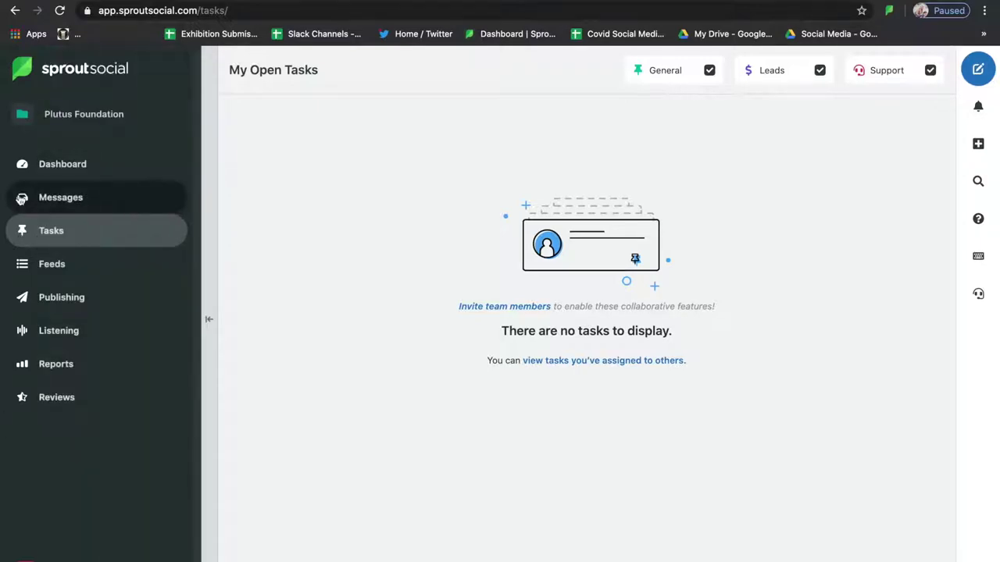
click(48, 265)
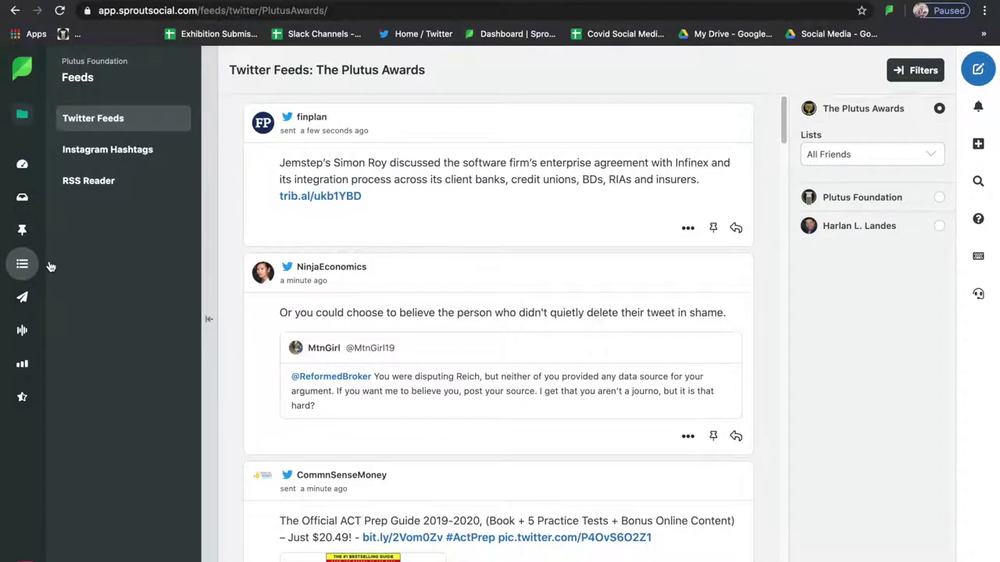
click(896, 155)
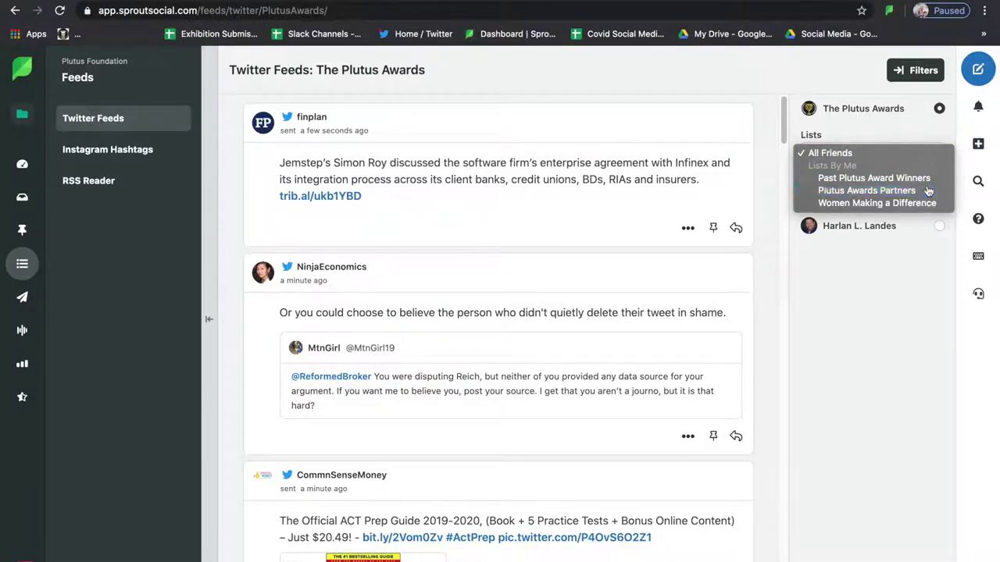
Step: Browse the Plutus Awards Partners, Past Plutus Award Winners and Women Making a Difference list feeds
click(928, 191)
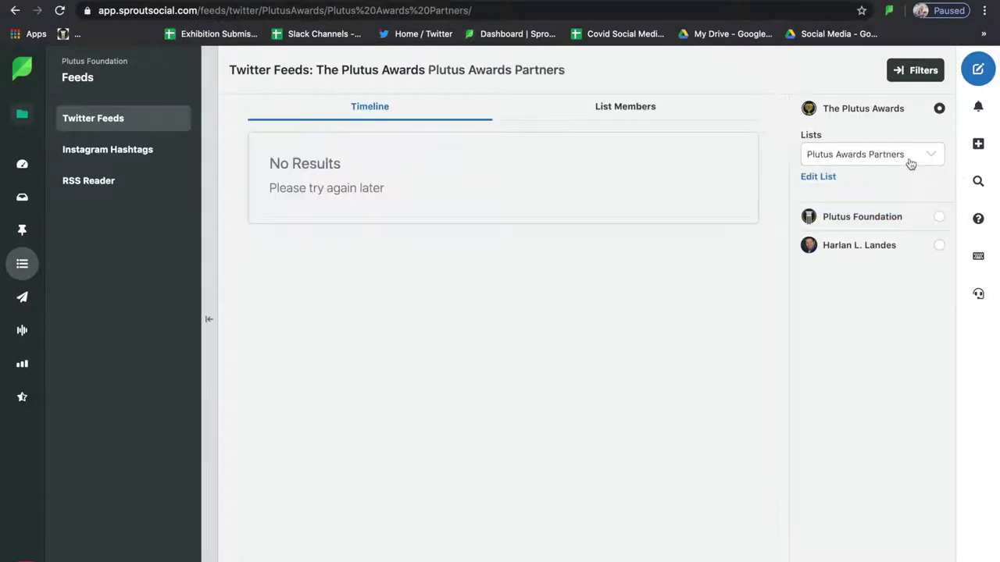
click(911, 164)
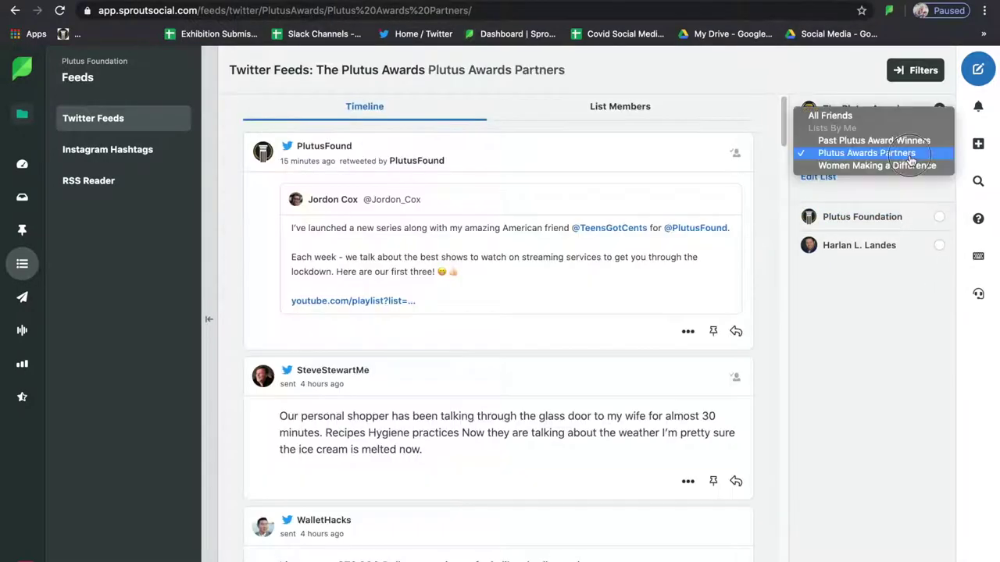
click(912, 142)
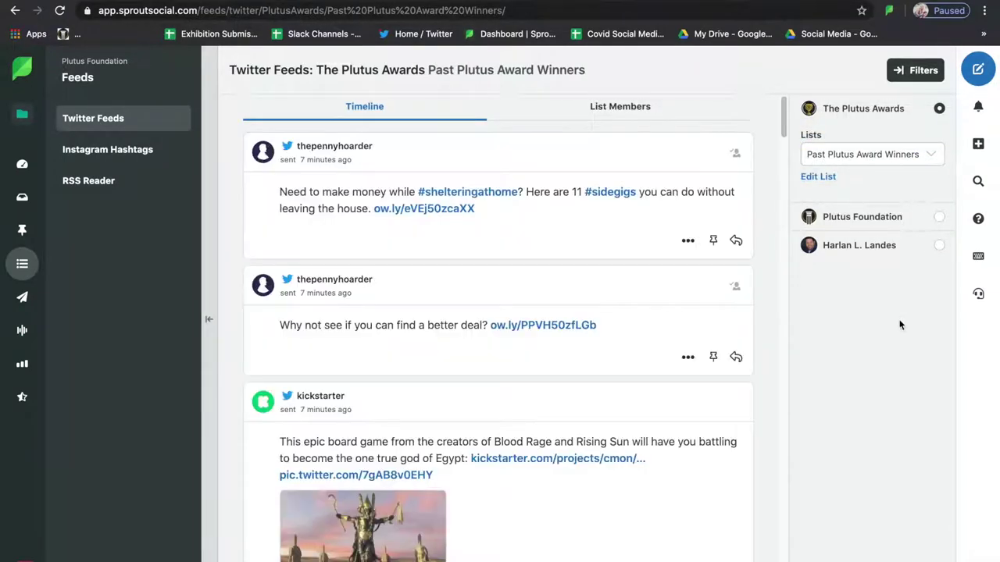
click(915, 154)
click(920, 179)
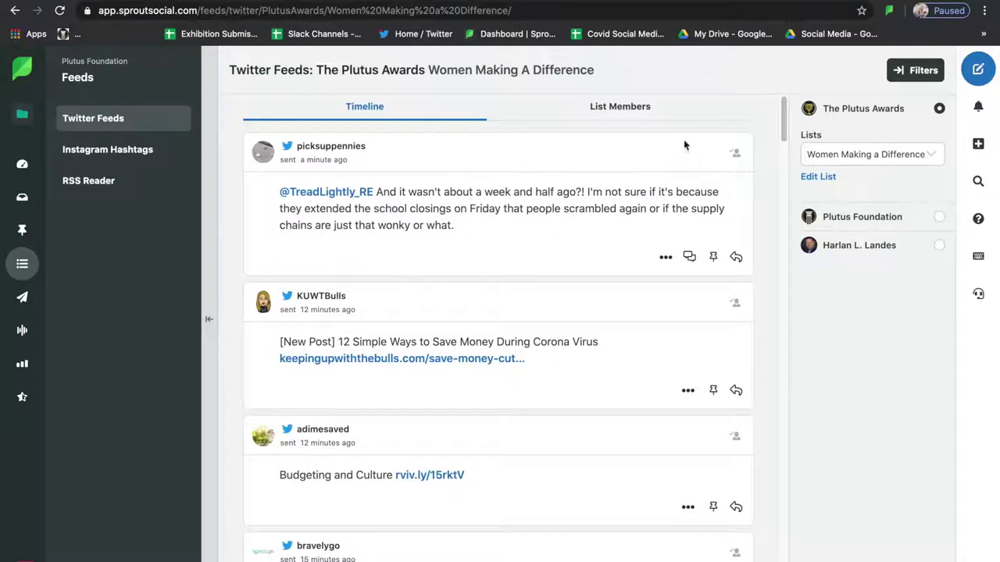
Step: Review the list's members and the first member's profile history, then close that view
click(626, 108)
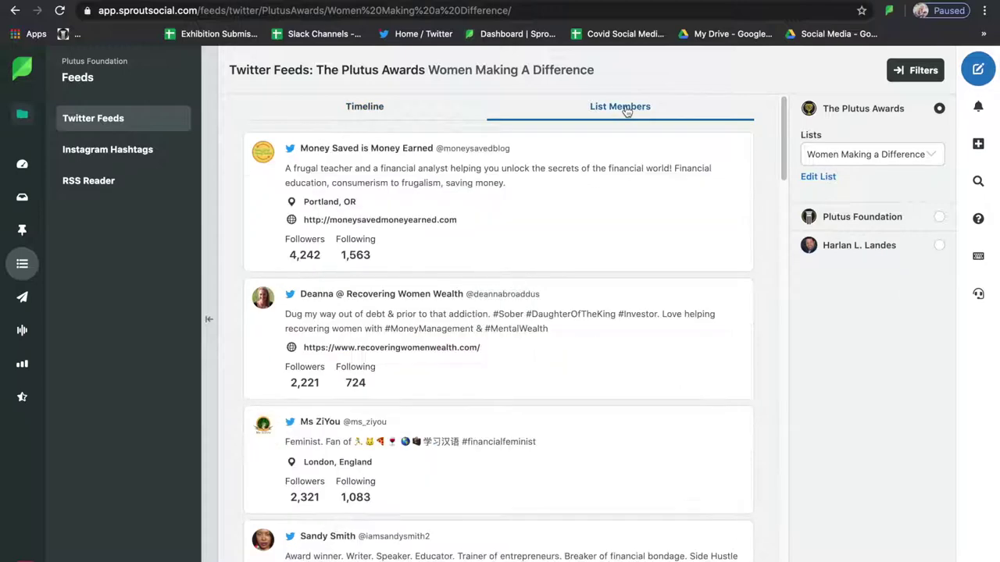
click(385, 151)
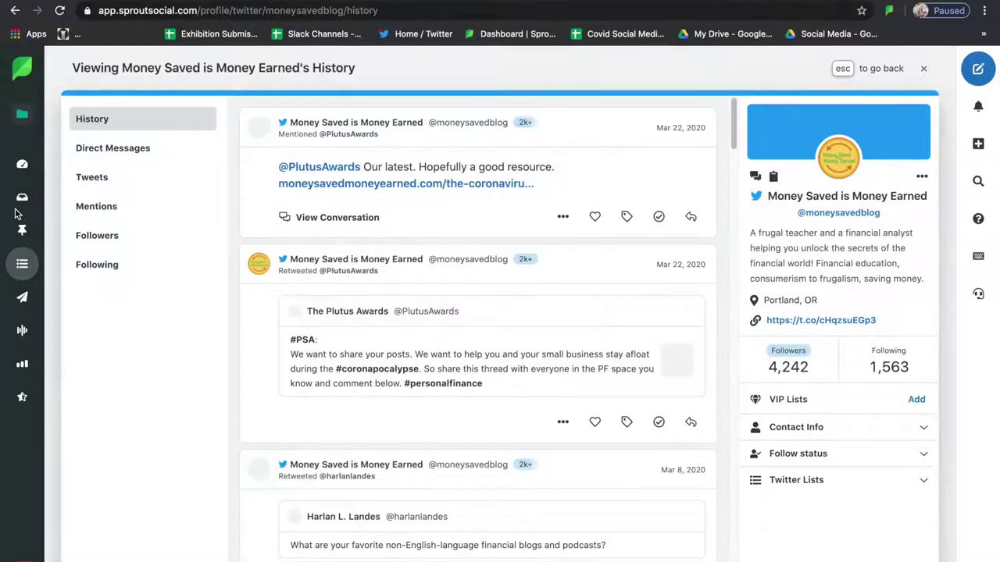
mouse_move(156, 187)
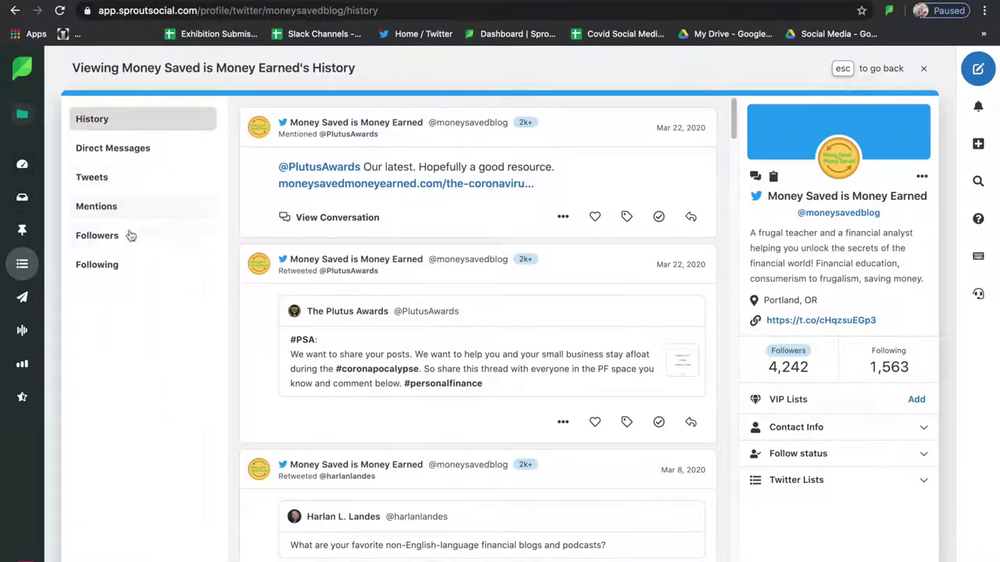
scroll(615, 275, down, 3)
scroll(632, 304, down, 5)
scroll(650, 329, up, 5)
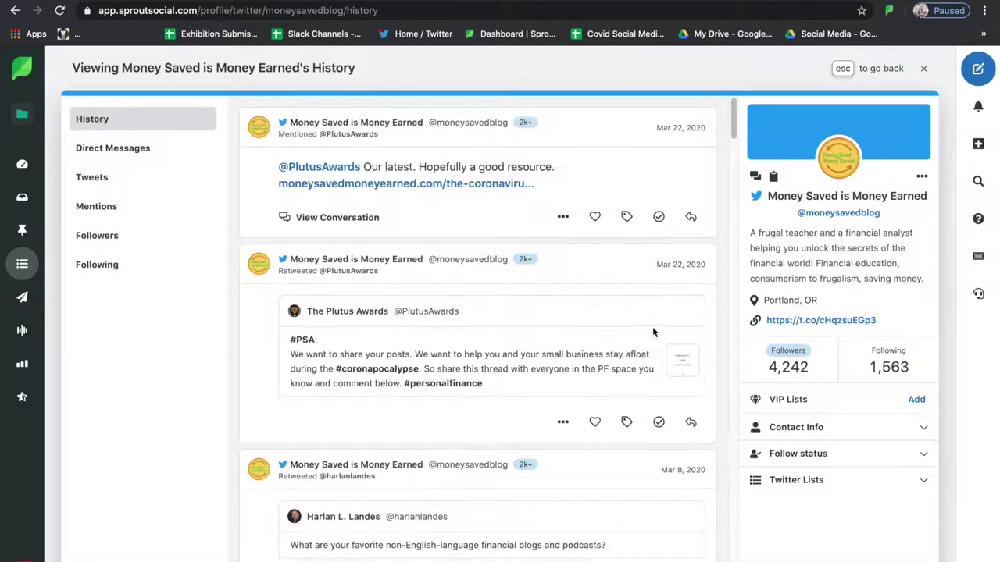
click(923, 68)
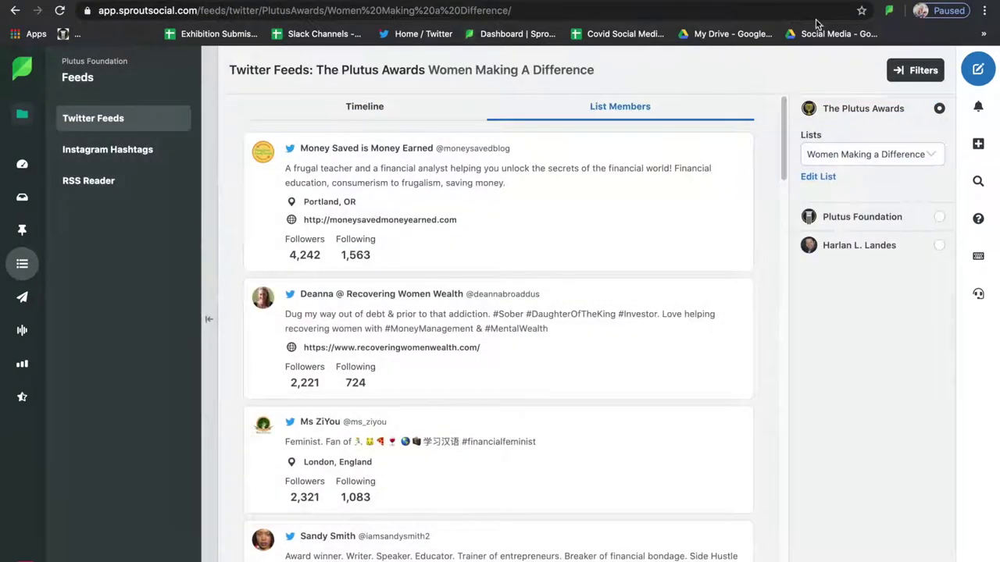
Step: View the list timeline as Plutus Foundation and the third account, then go to Instagram Hashtags
click(342, 107)
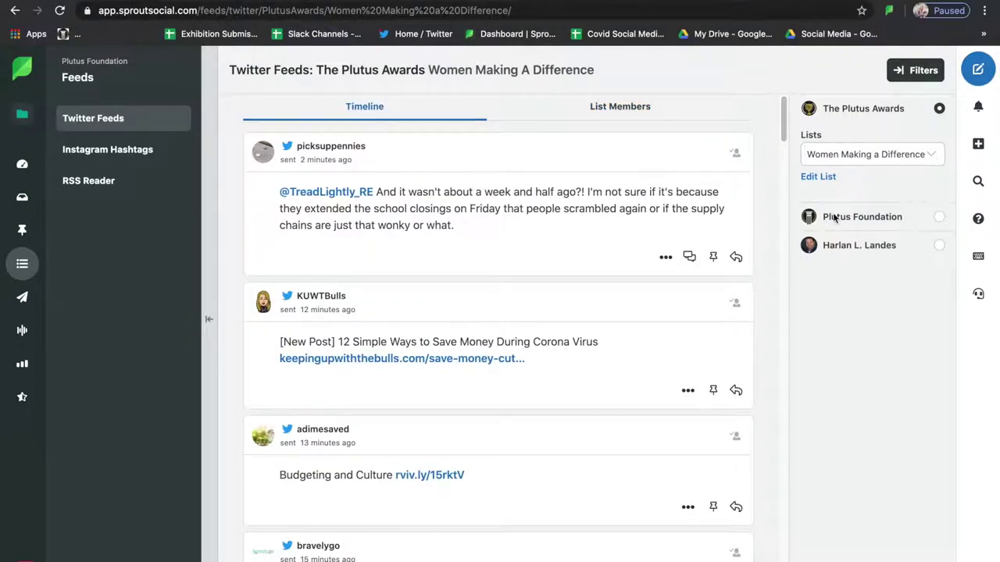
click(938, 218)
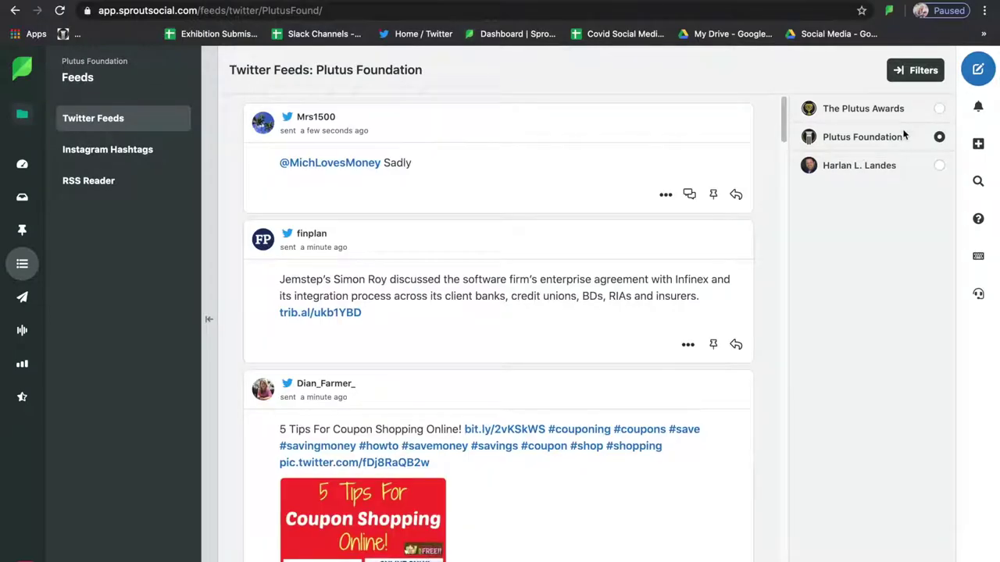
click(938, 167)
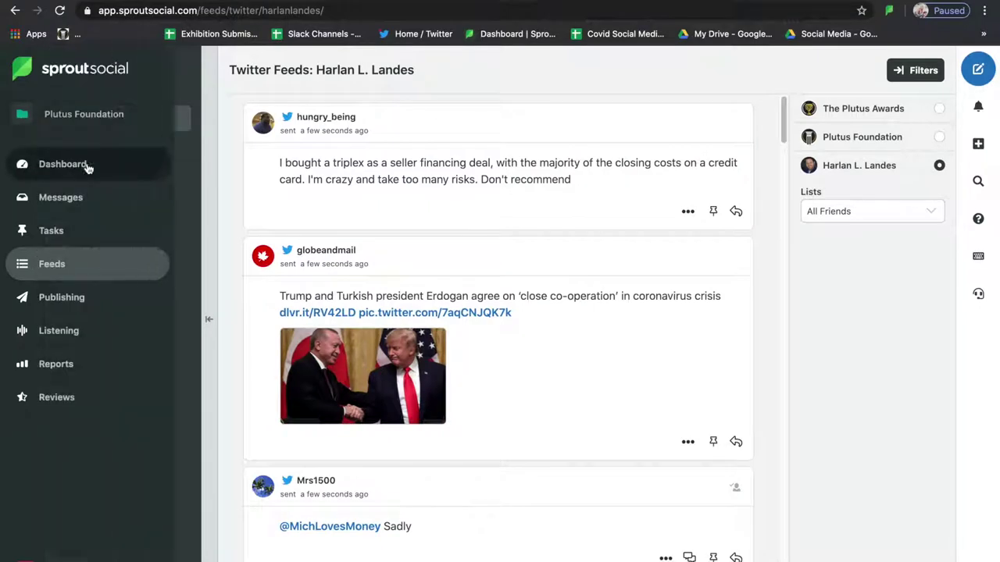
click(120, 153)
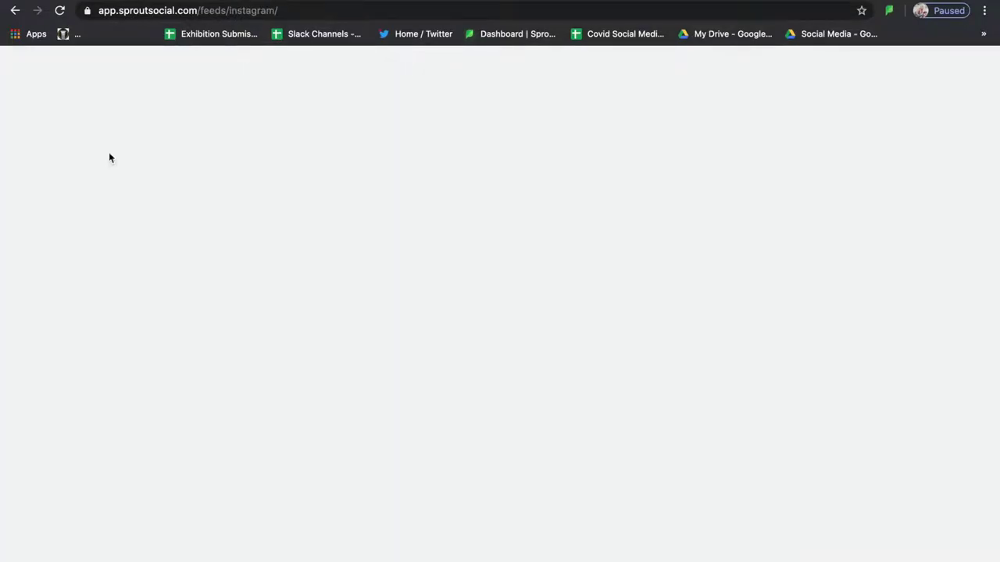
Step: Add plutus19 and plutus2020 as monitored Instagram hashtags, correcting a rejected plutus20 entry
click(842, 136)
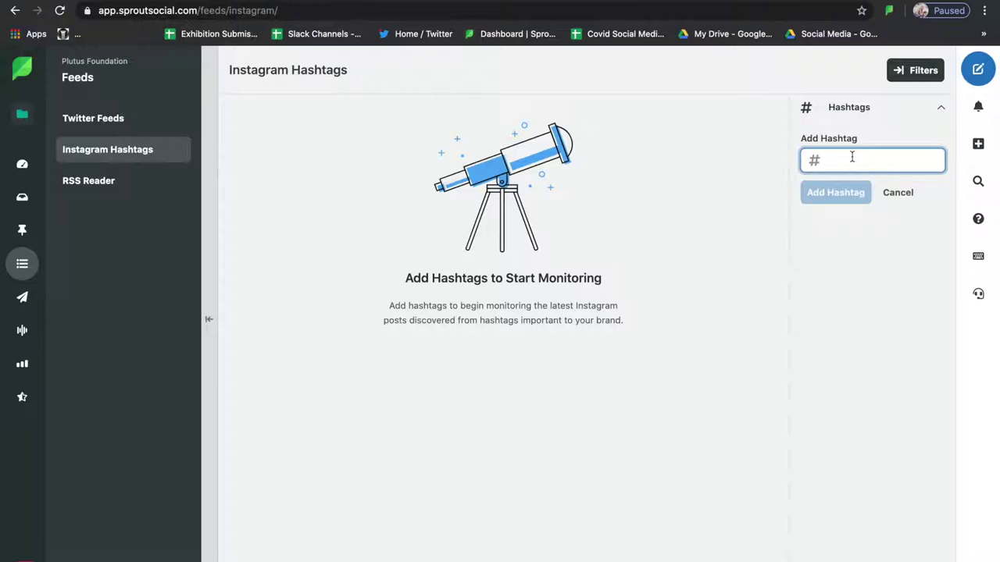
text(plutus19)
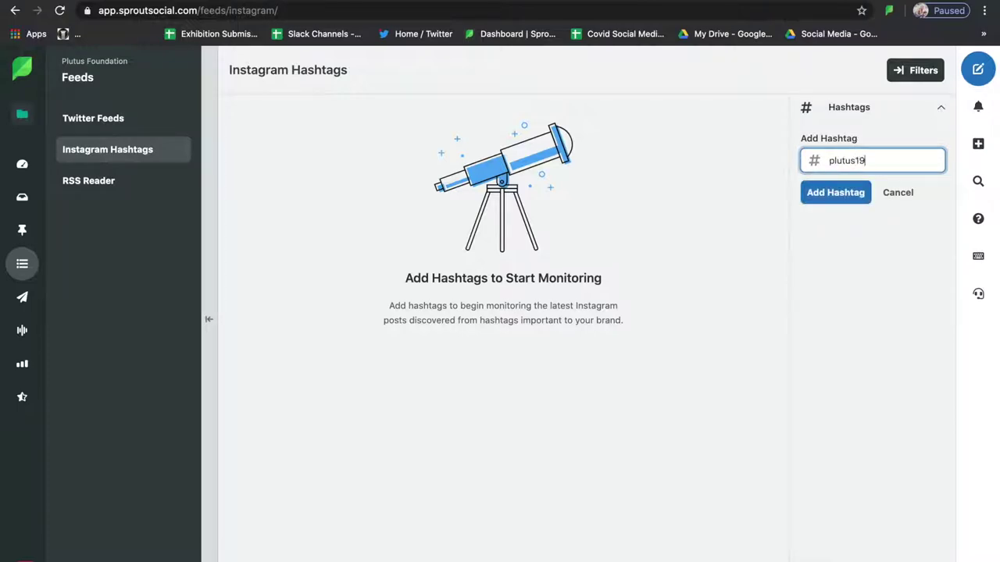
click(836, 192)
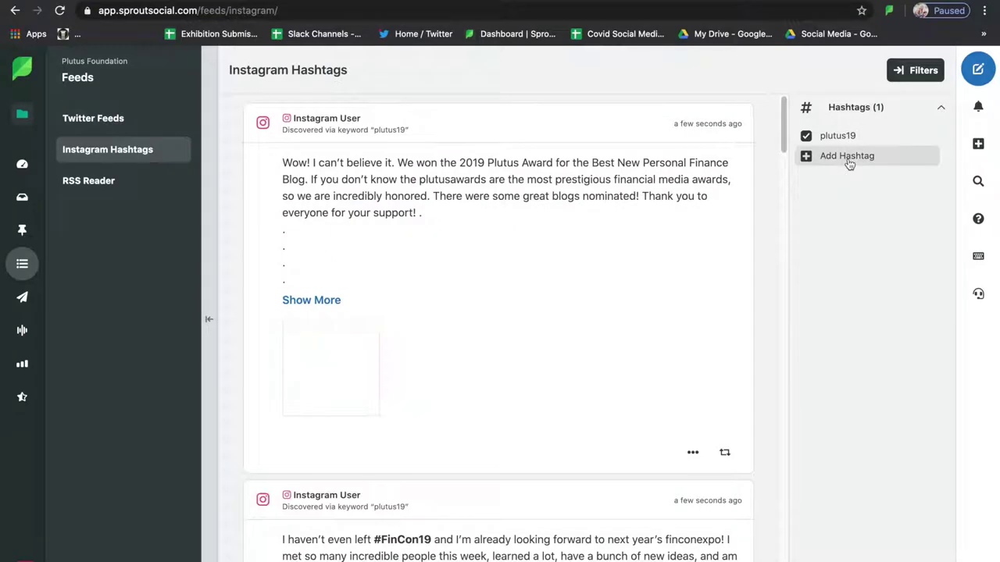
click(847, 160)
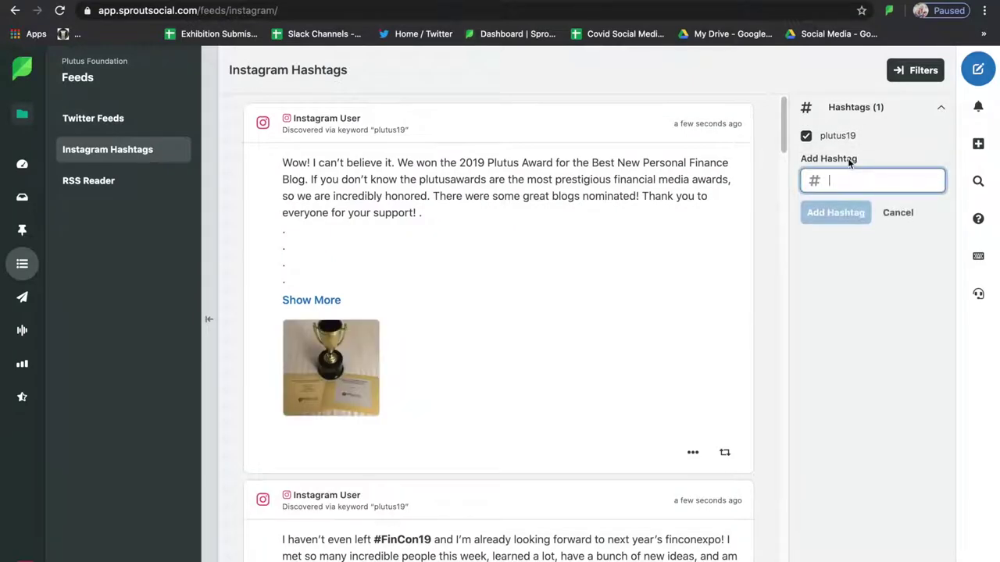
text(plutus202)
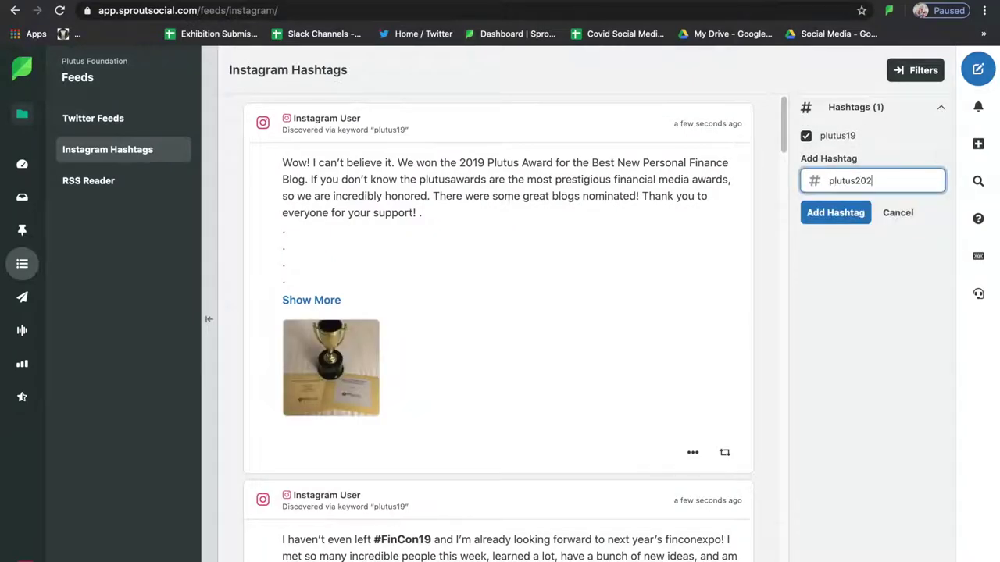
text(0)
key(BackSpace)
key(BackSpace)
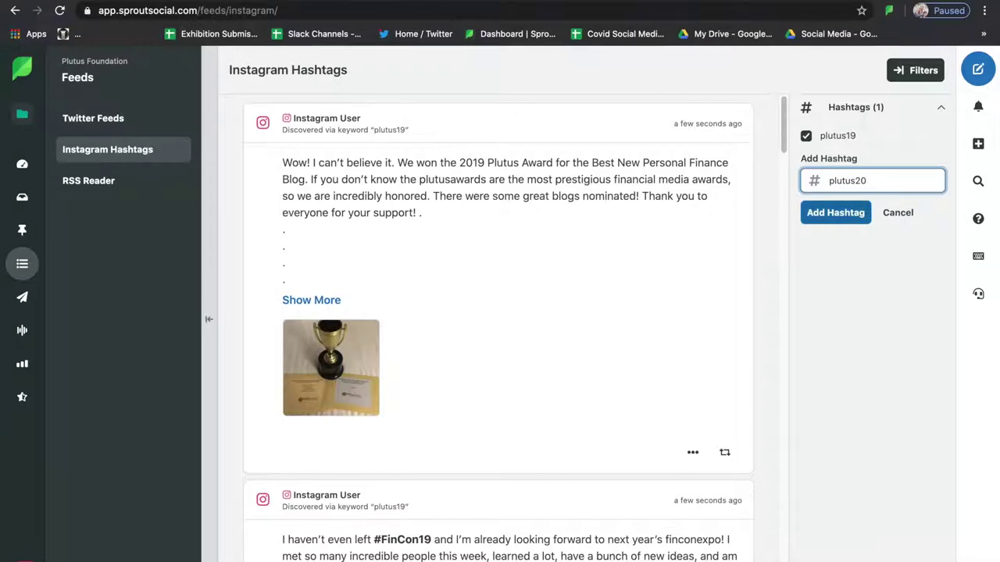
click(852, 214)
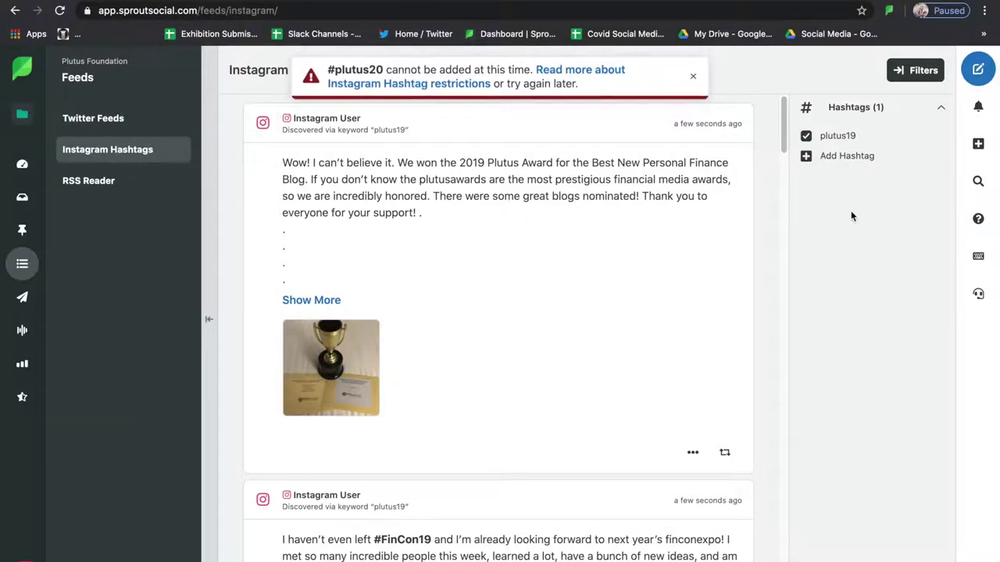
click(843, 160)
key(BackSpace)
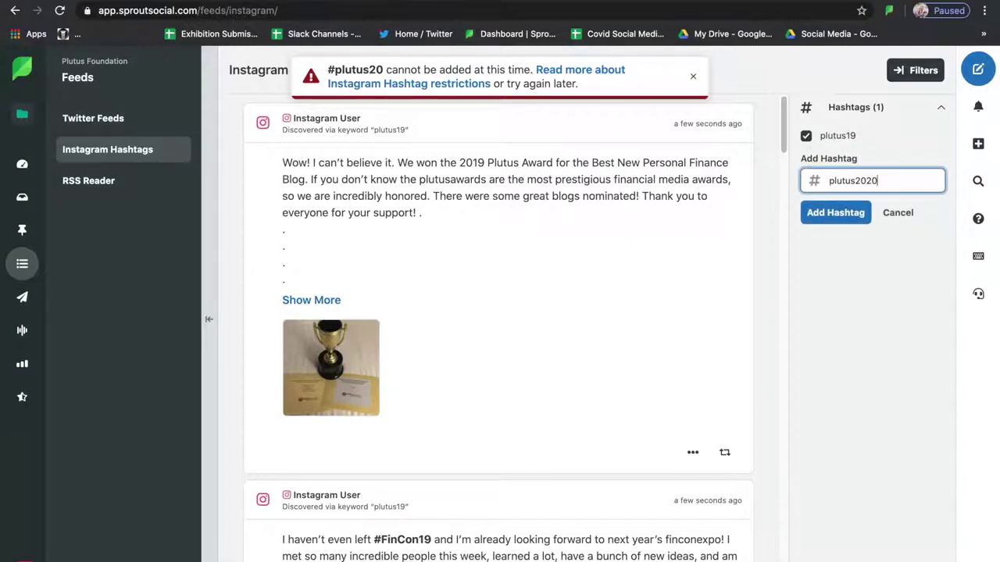
click(869, 211)
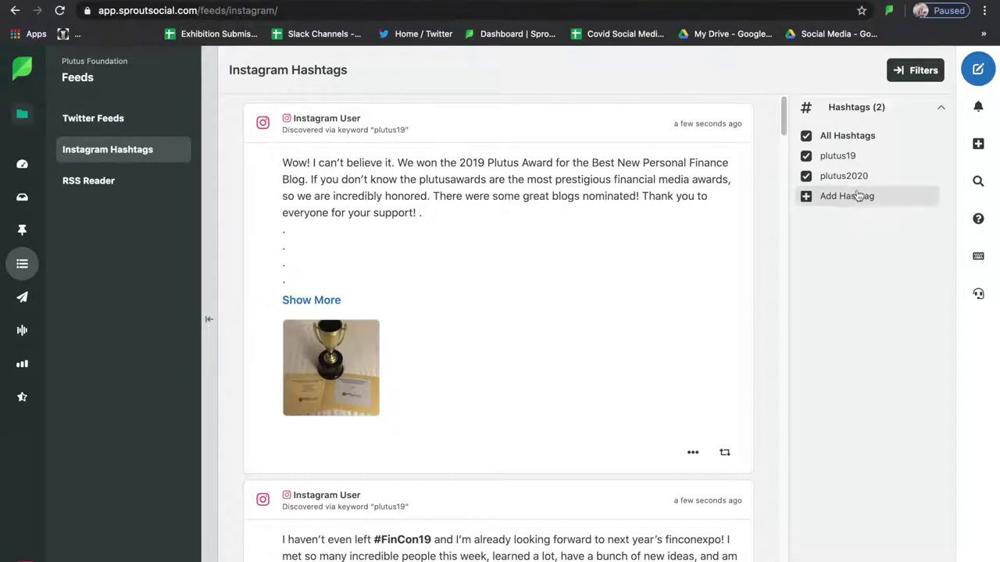
Step: Add plutusawards, personalfinance and plutusvoices as monitored Instagram hashtags
click(859, 197)
click(867, 218)
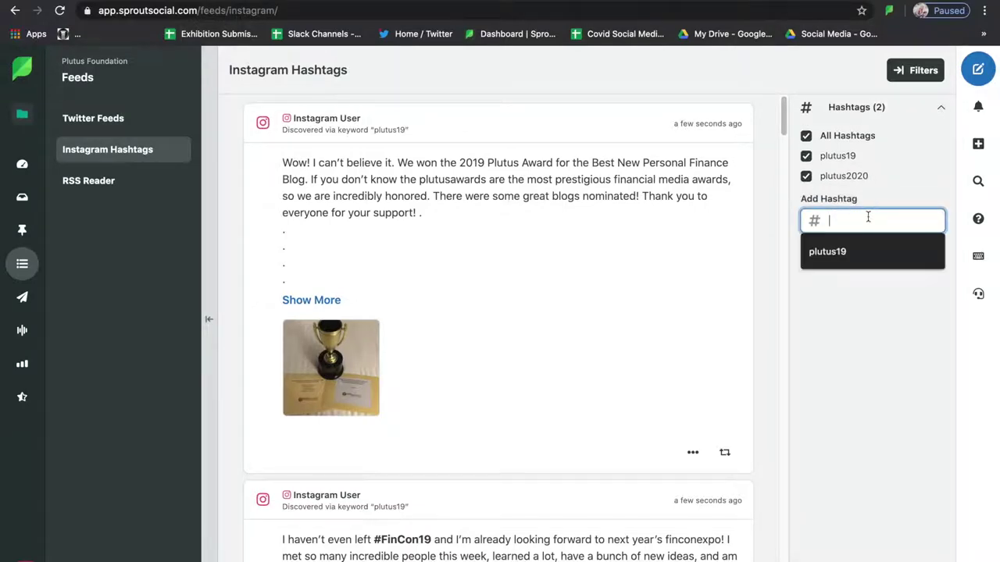
text(plutusawards)
click(850, 252)
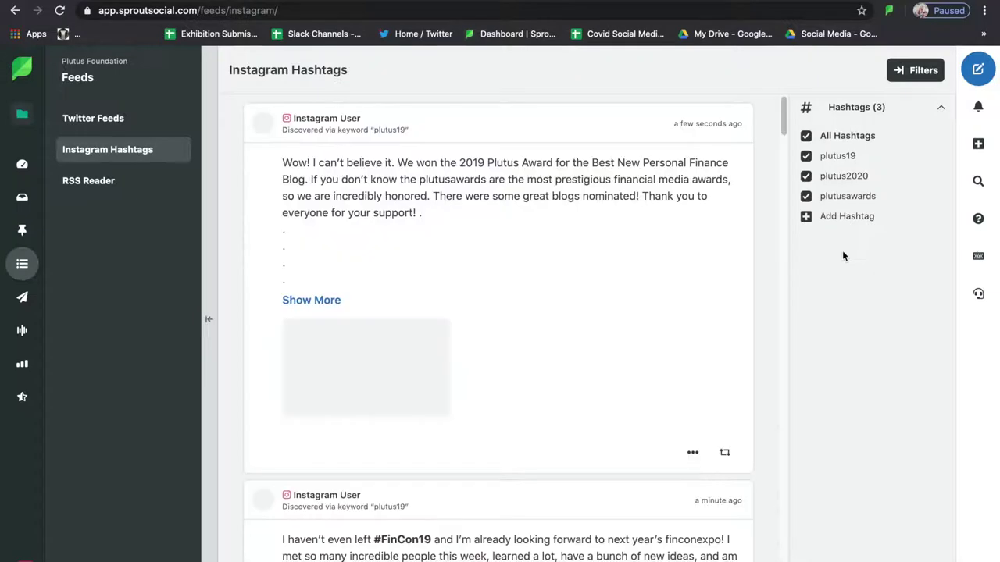
click(846, 222)
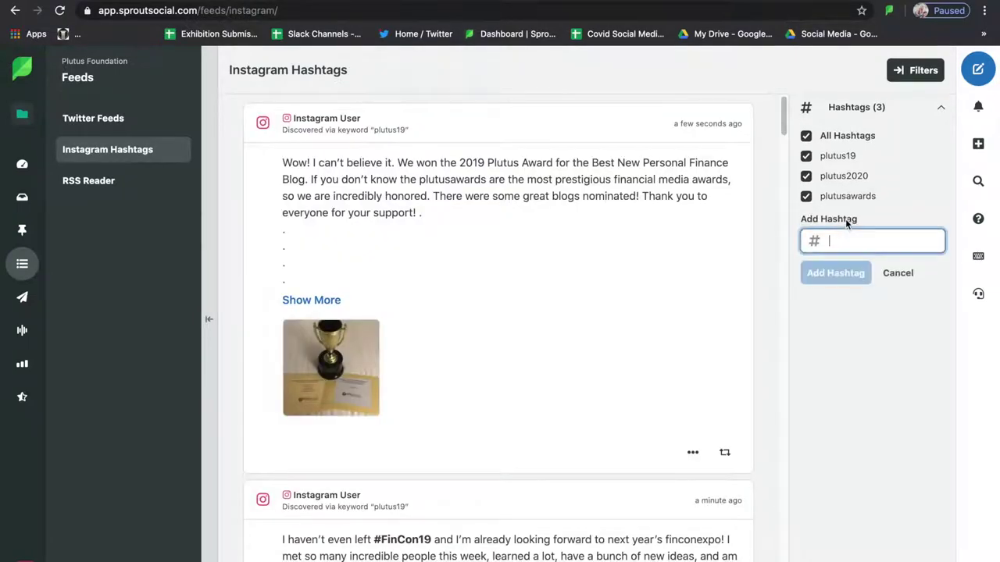
text(persona)
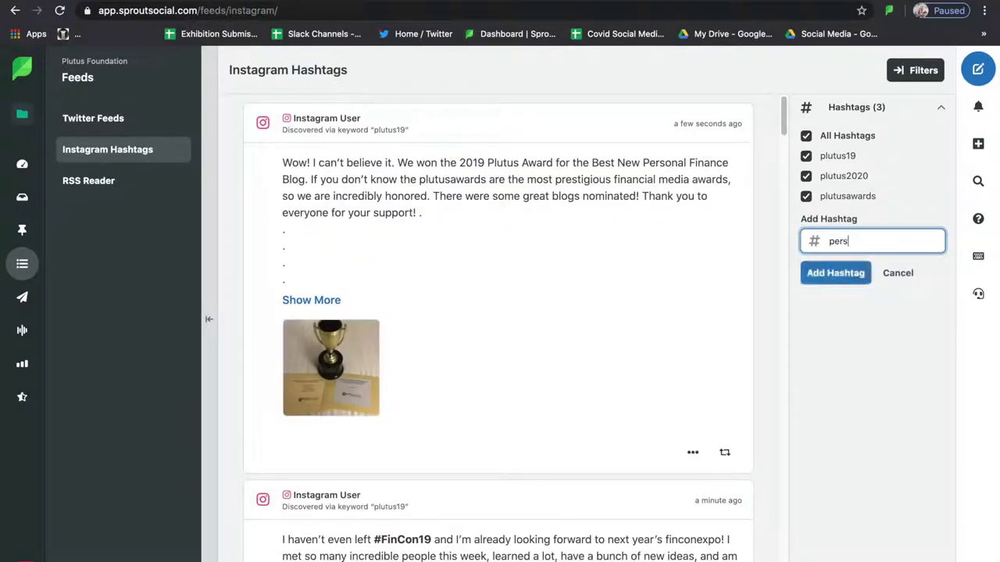
text(lfinance)
click(849, 269)
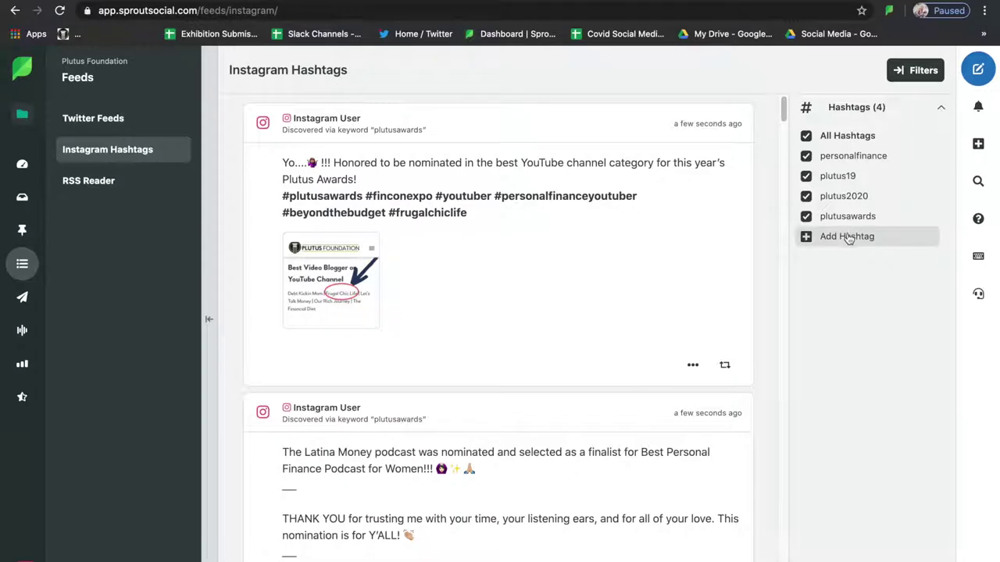
click(848, 239)
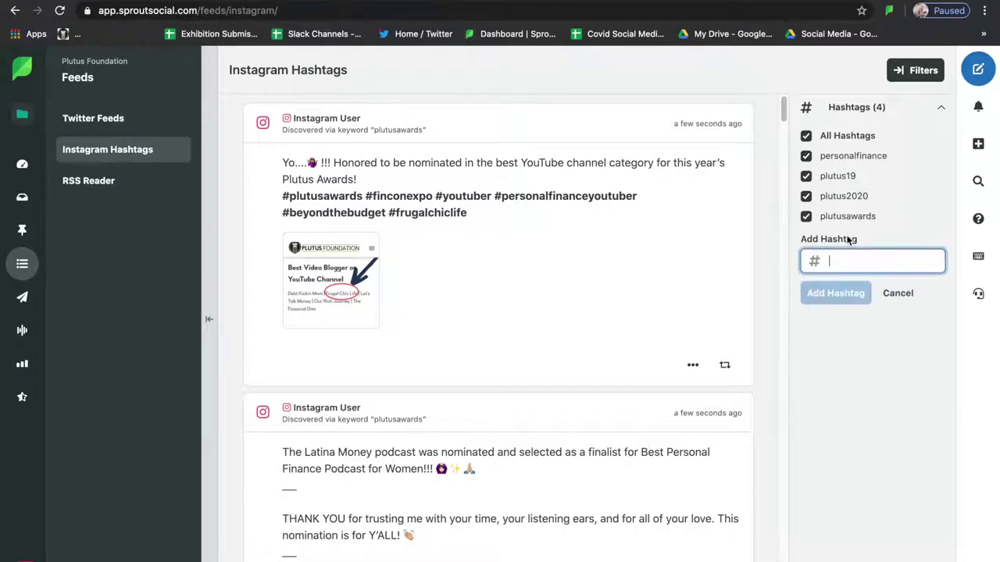
text(plutusvoices)
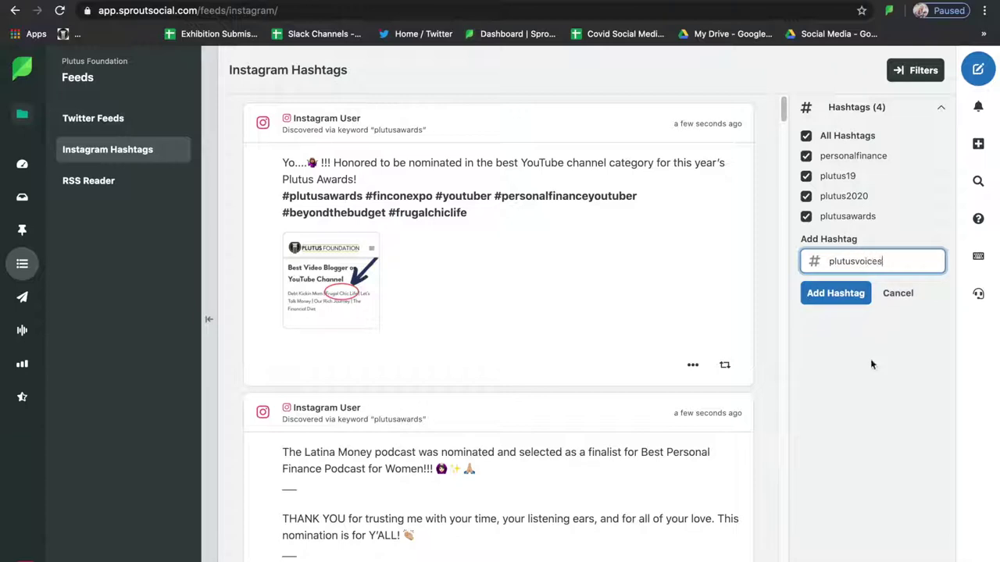
click(845, 303)
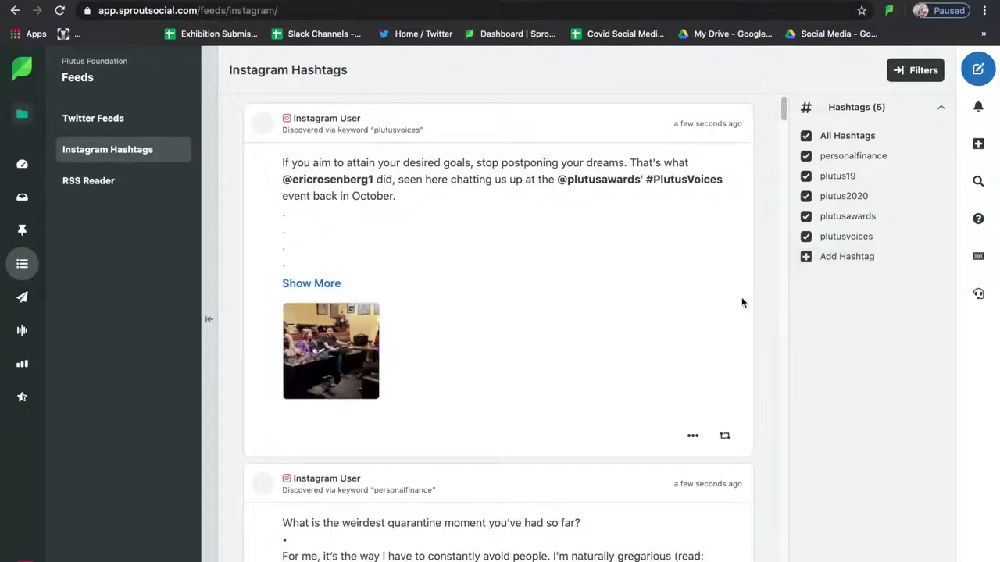
Step: Check a plutusvoices post's extra actions without using any, then switch to the RSS Reader
scroll(692, 273, down, 1)
scroll(693, 280, down, 1)
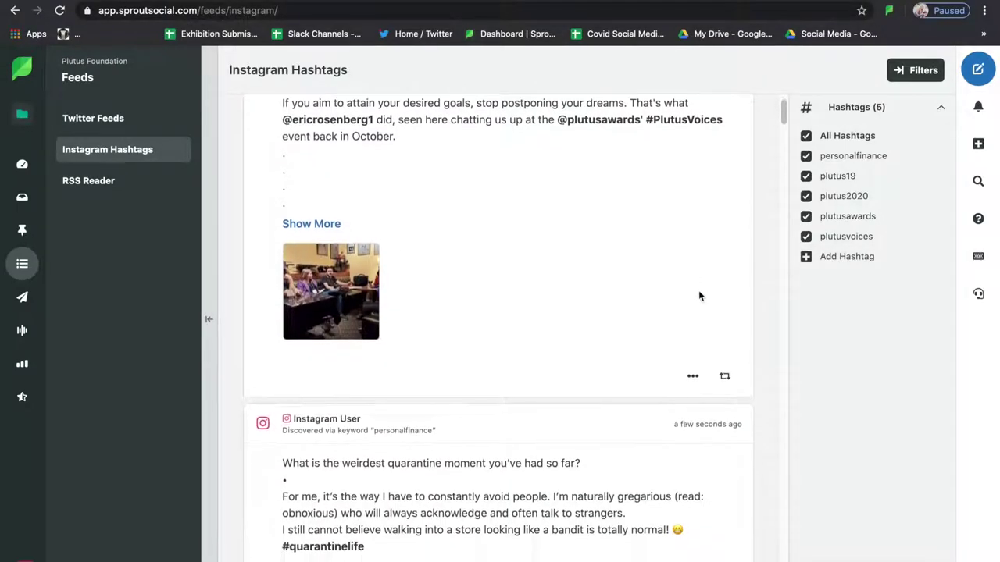
click(694, 379)
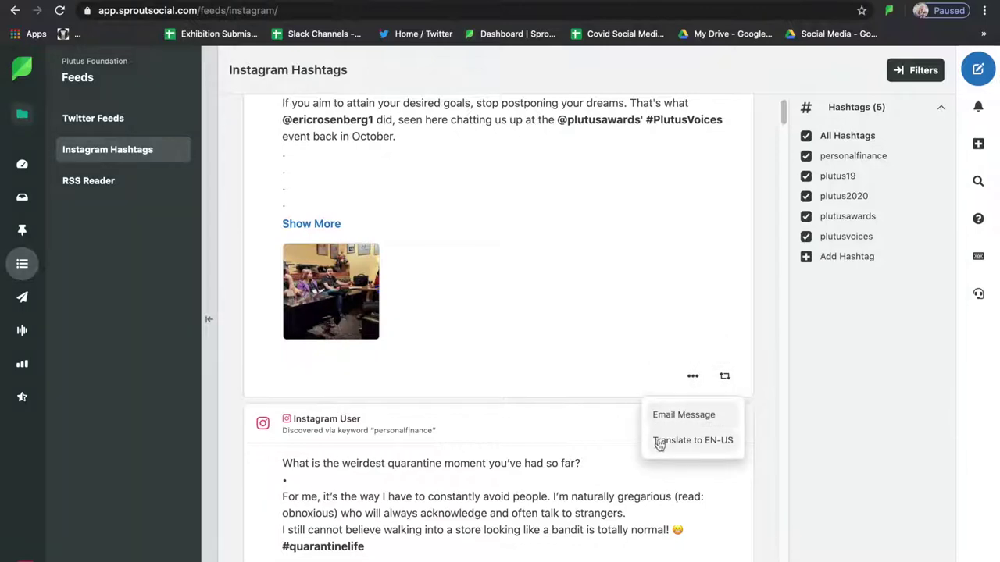
click(661, 344)
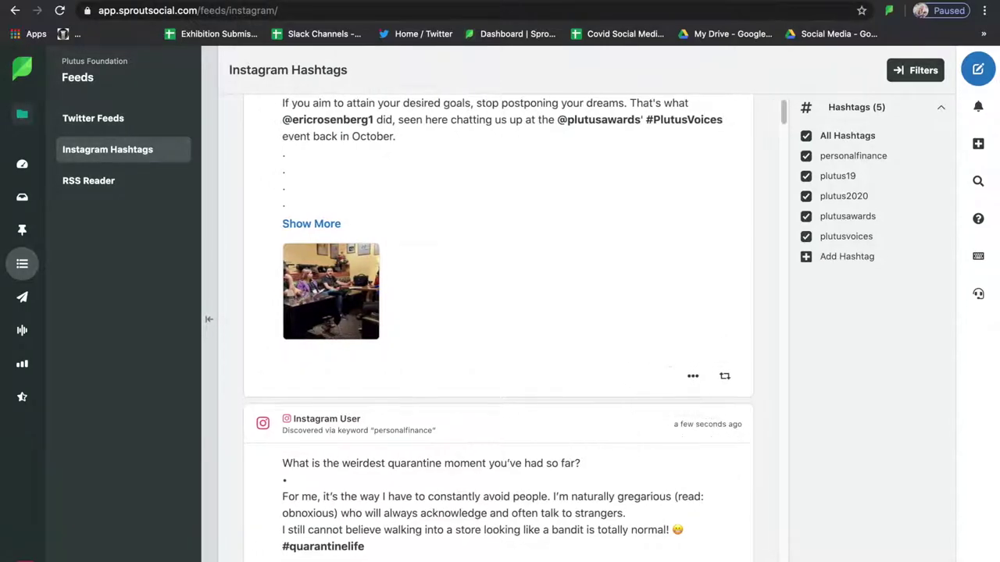
click(121, 187)
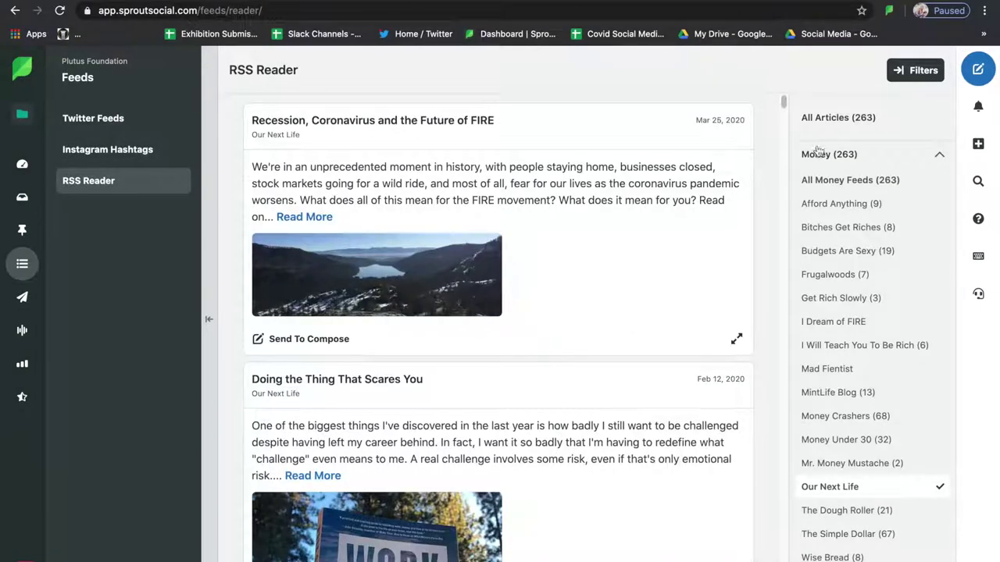
Step: Filter the RSS Reader to Afford Anything and read the #251 Chris Guillebeau episode in full
click(838, 208)
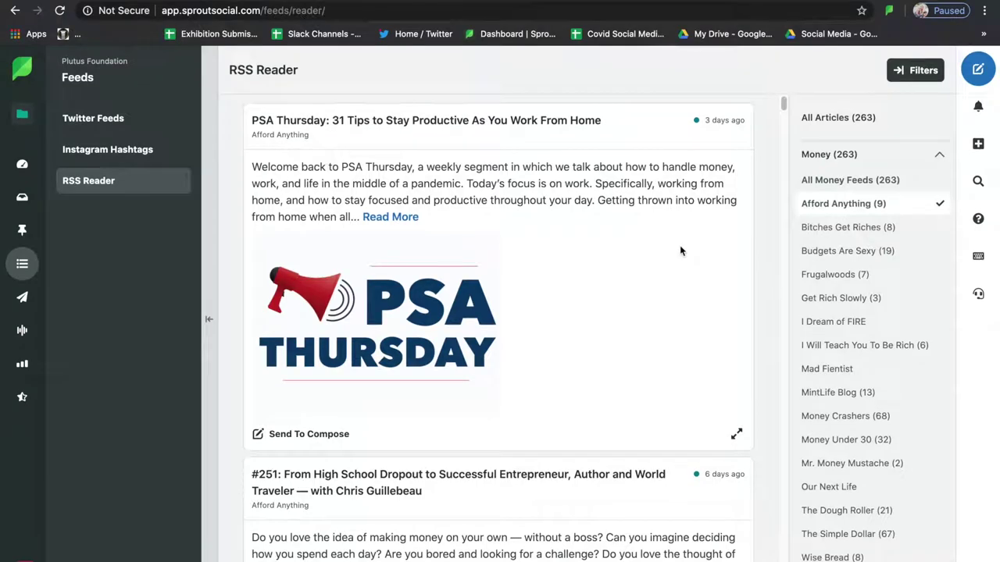
scroll(681, 250, down, 5)
scroll(679, 249, down, 4)
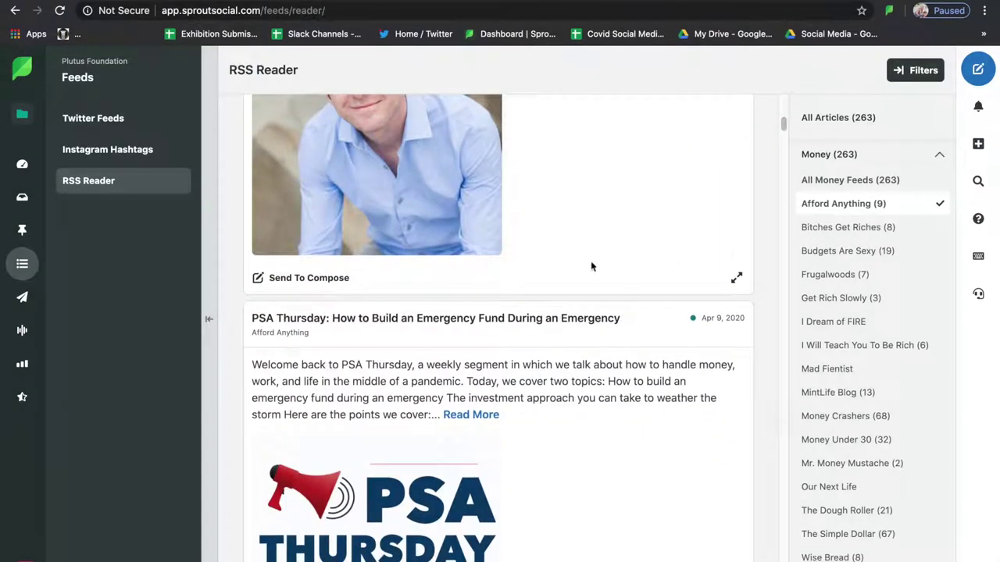
click(736, 278)
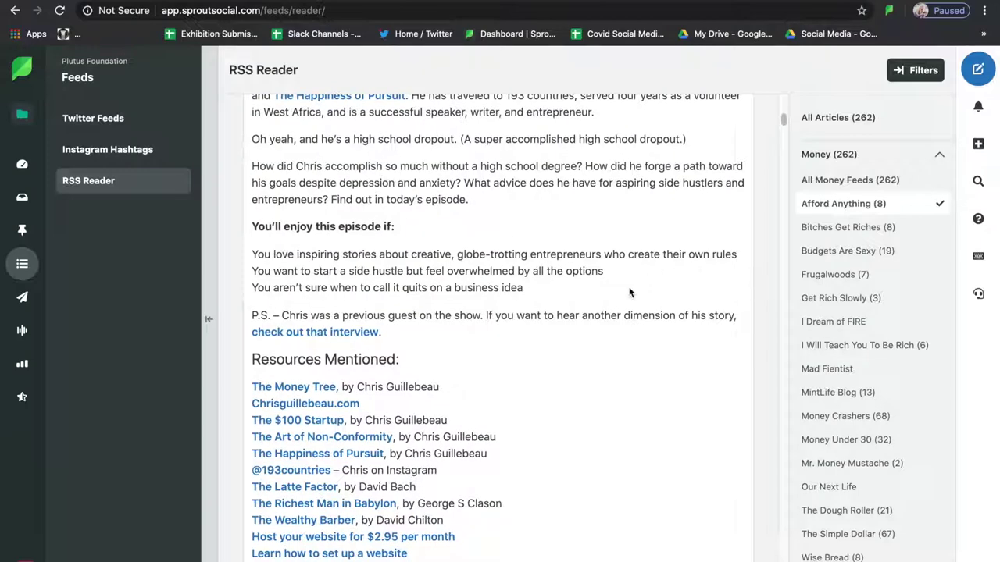
scroll(628, 287, up, 5)
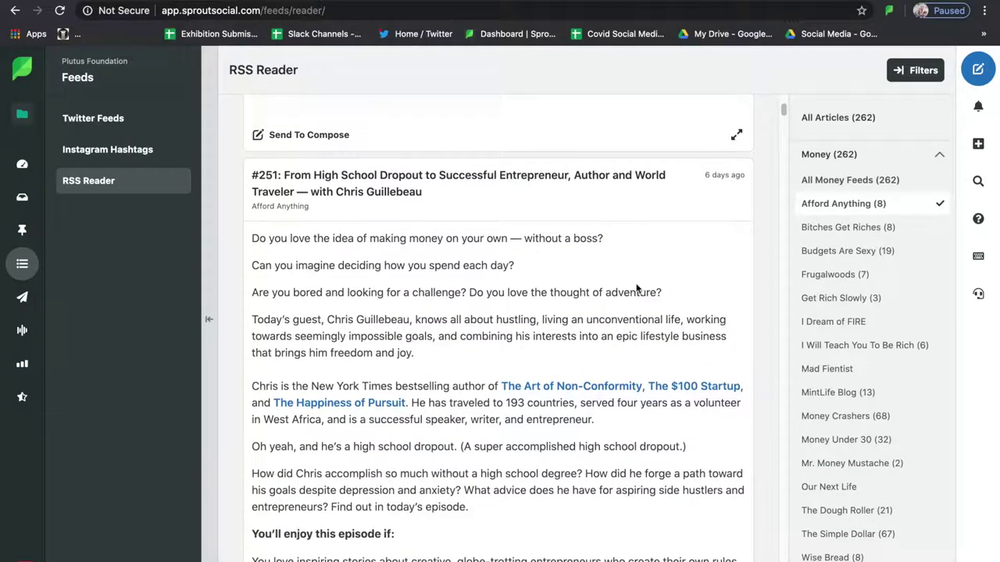
scroll(616, 227, up, 2)
scroll(629, 287, down, 15)
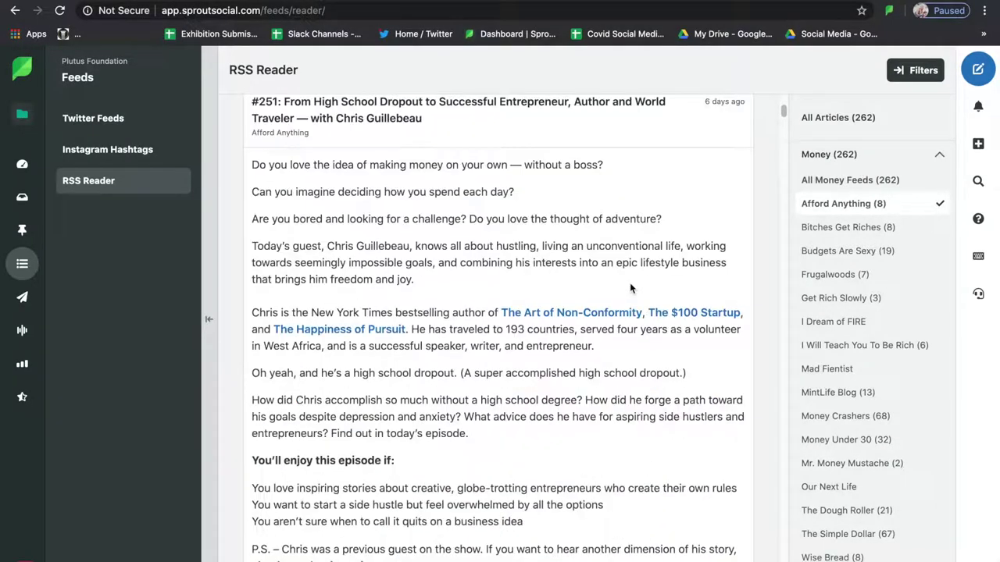
scroll(630, 288, down, 2)
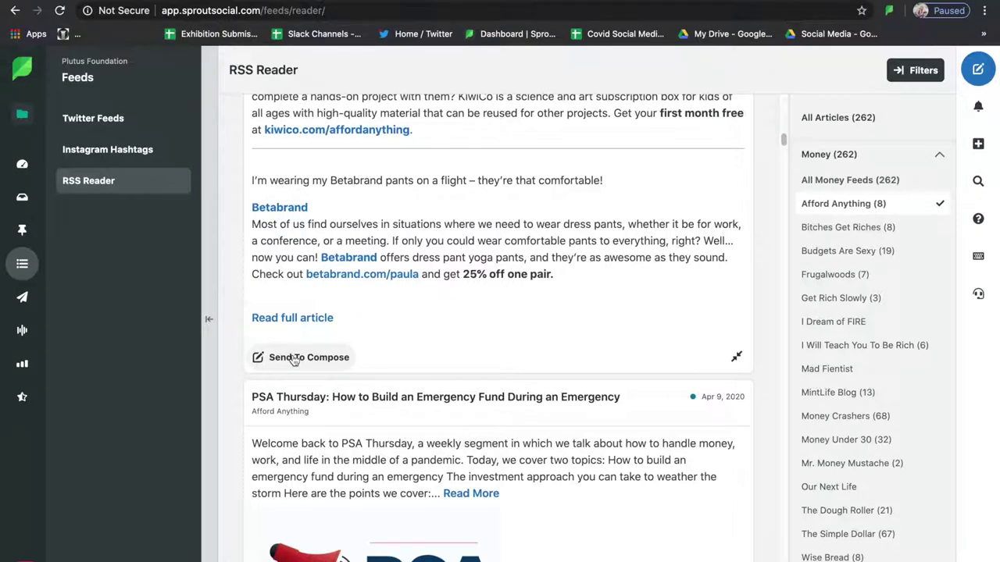
click(294, 358)
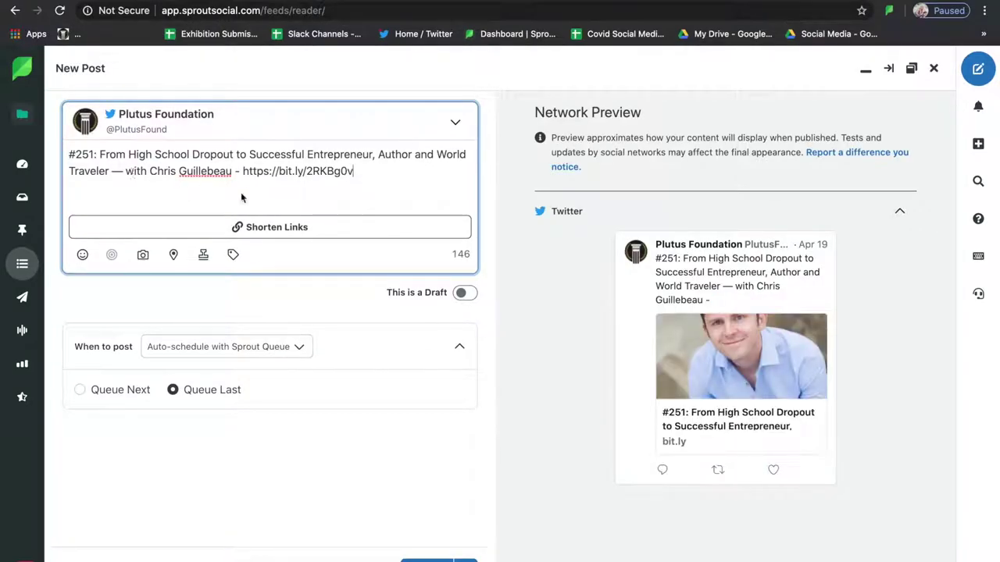
click(239, 172)
key(BackSpace)
text(via @)
text(affordanythin)
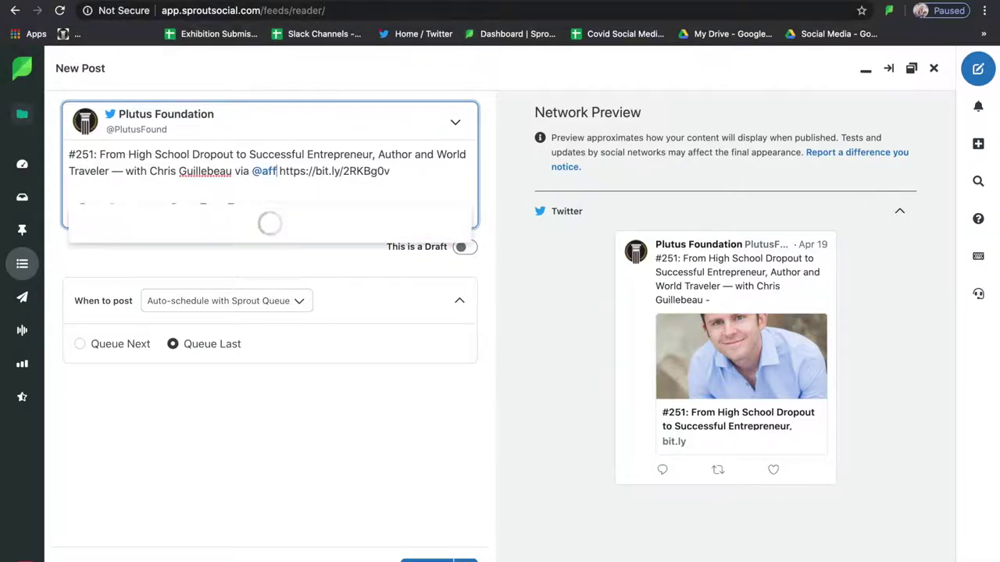
text(g)
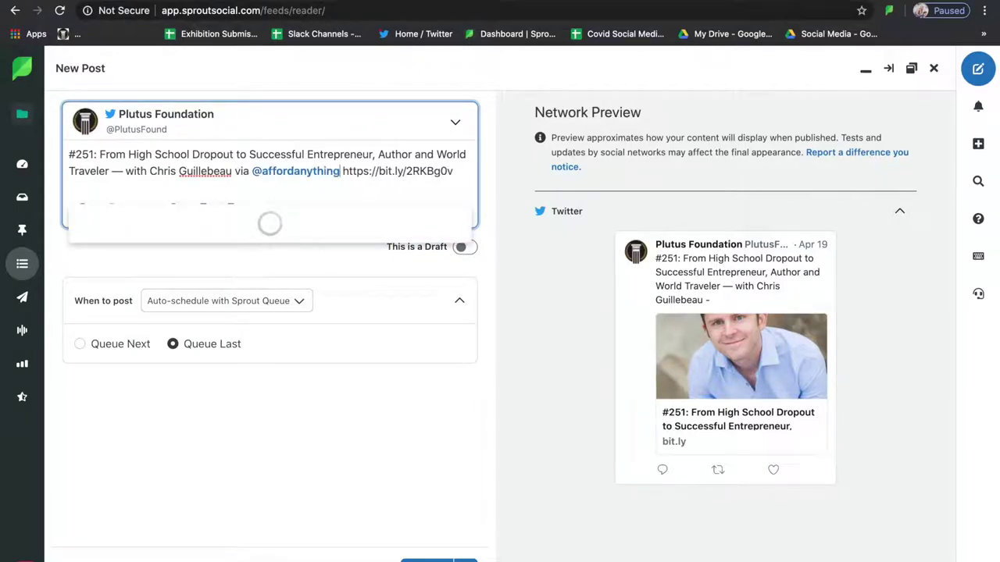
click(185, 231)
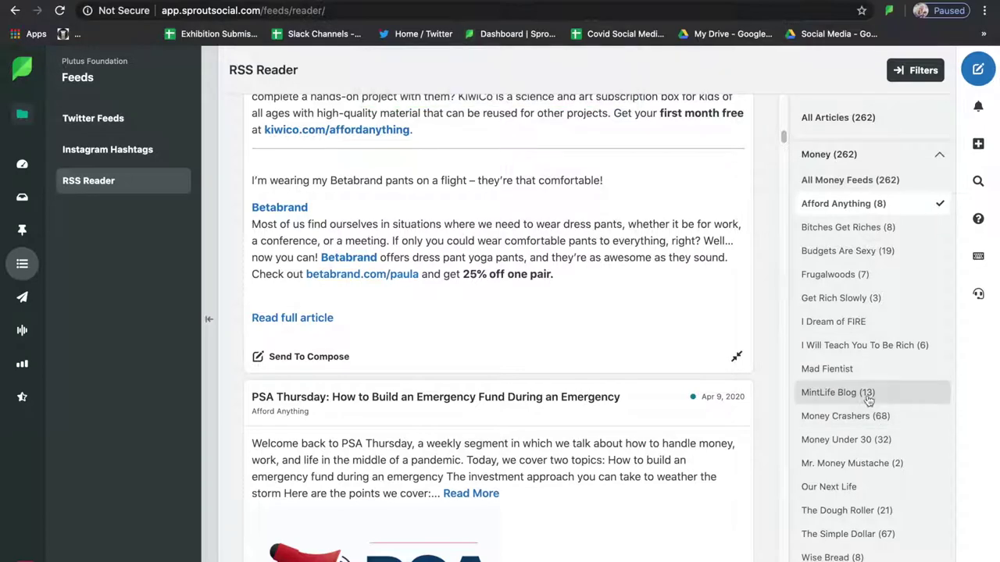
Step: Filter to Money Crashers, start and discard a post from the beneficiary article, then expand it
click(846, 421)
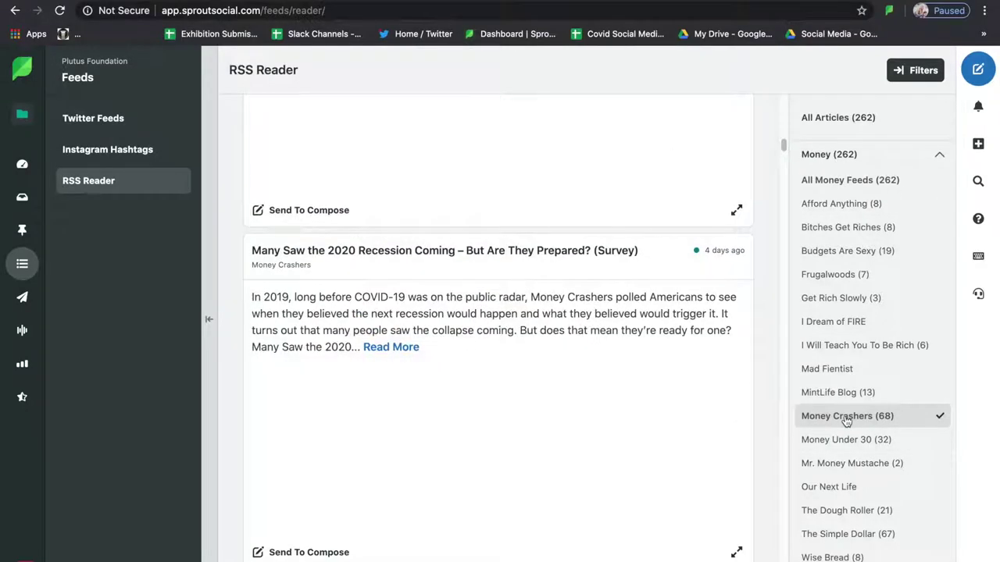
scroll(694, 396, down, 3)
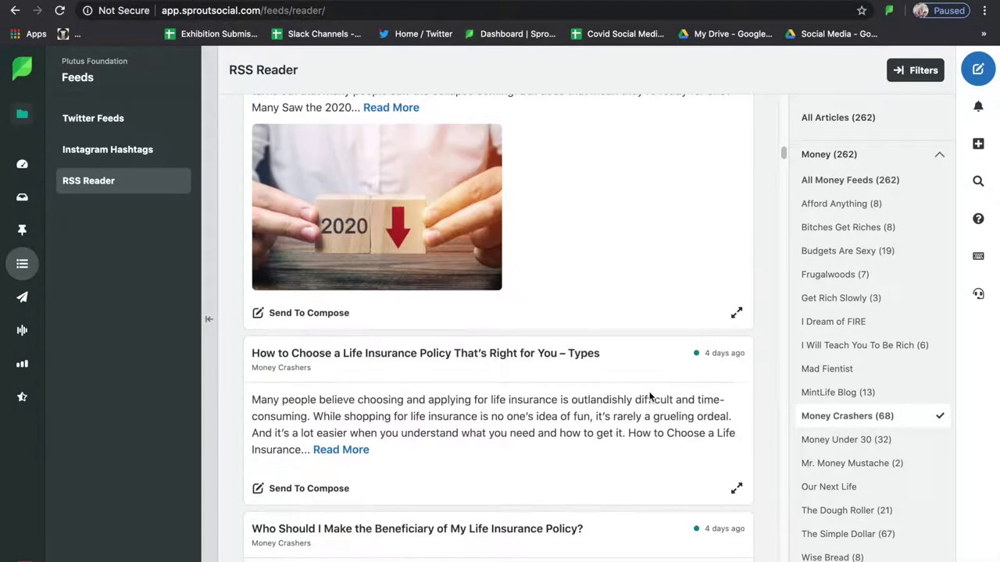
scroll(649, 397, down, 1)
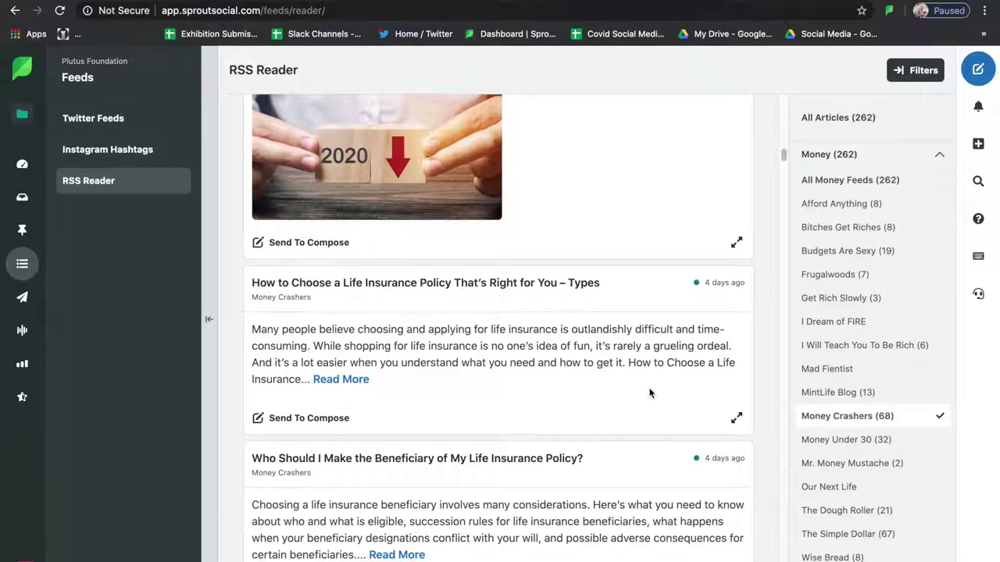
scroll(649, 392, down, 5)
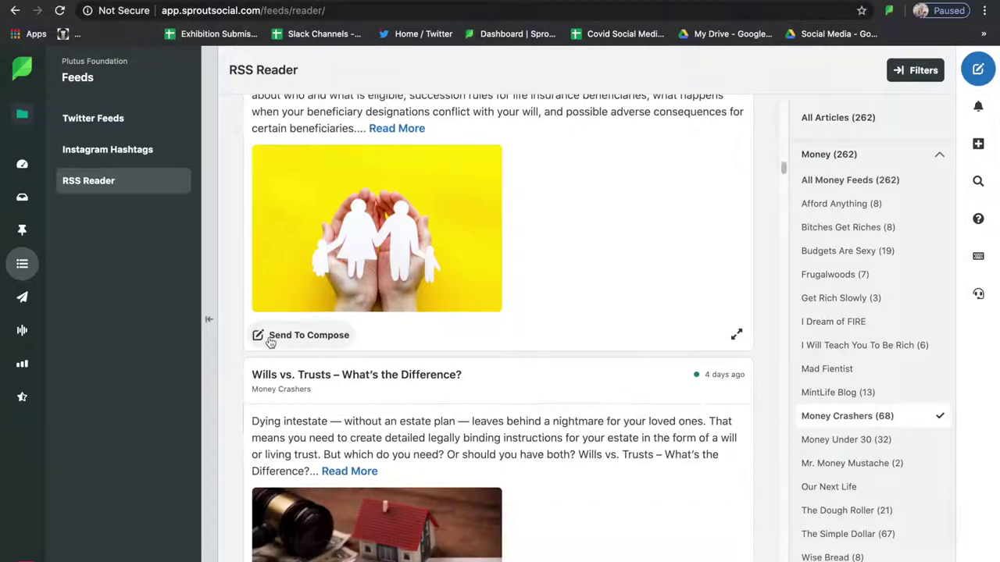
click(305, 335)
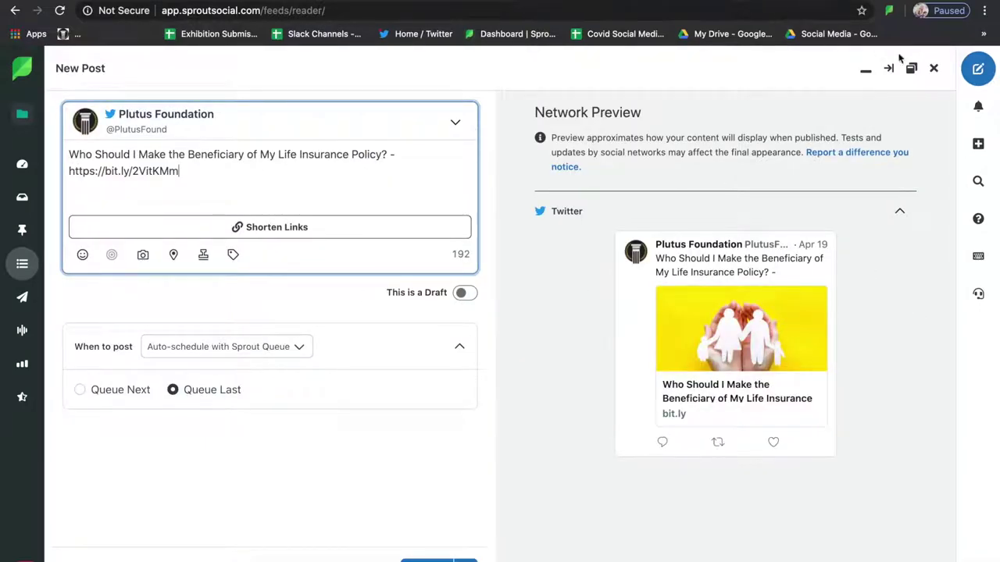
click(933, 68)
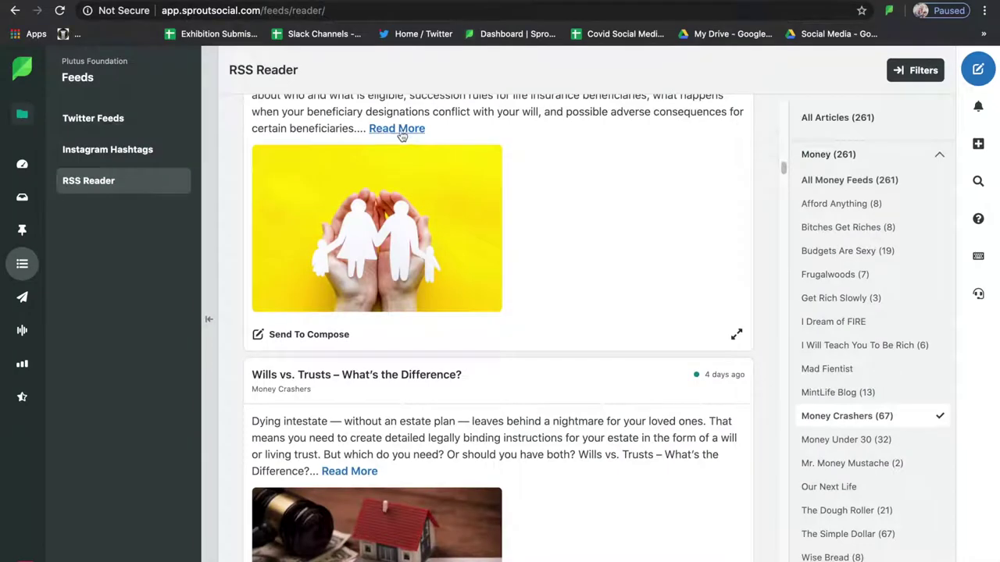
click(399, 129)
scroll(404, 138, up, 4)
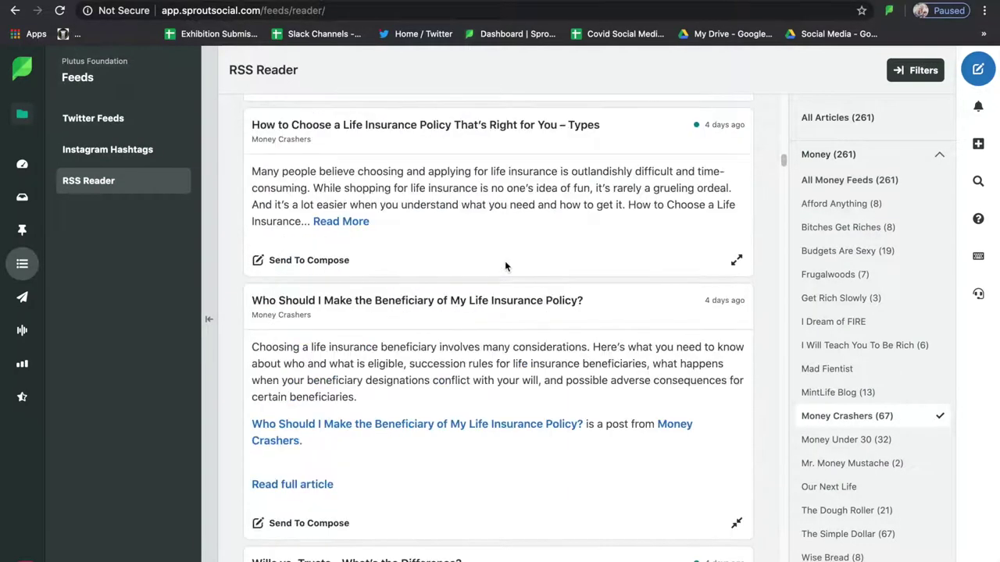
Step: Open the full Money Crashers beneficiary article in a new tab, scroll through it, then close it
right_click(307, 492)
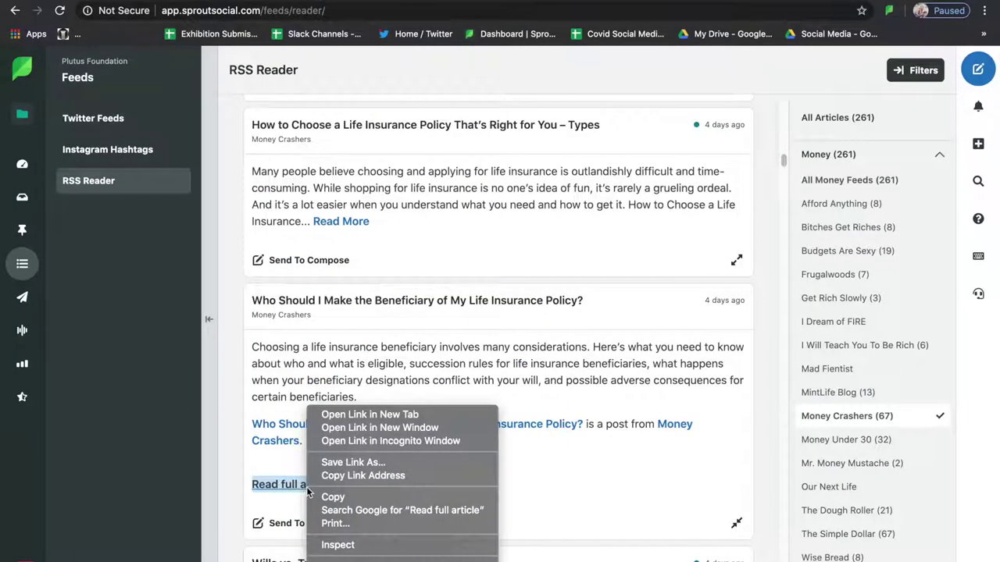
click(339, 420)
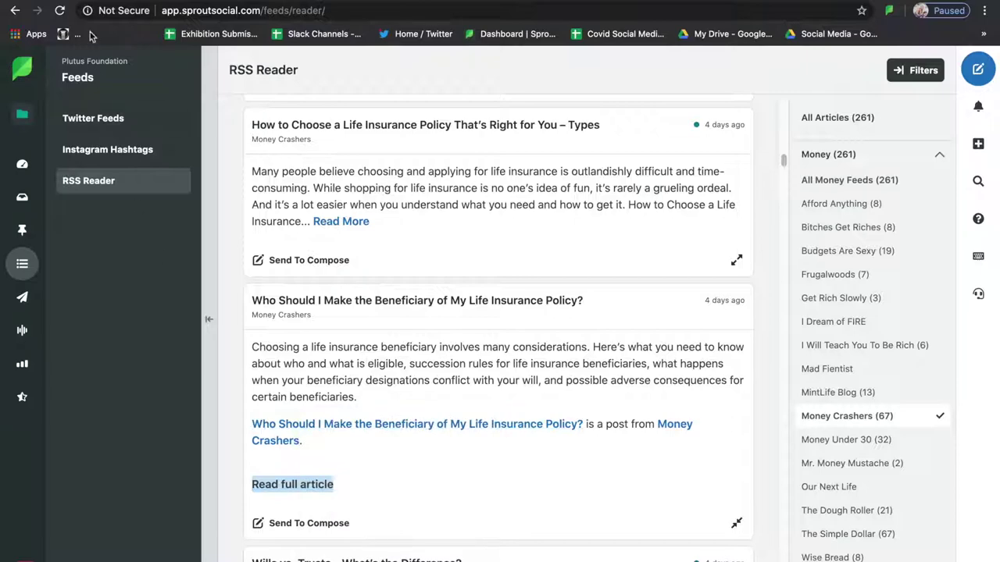
key(ctrl+Tab)
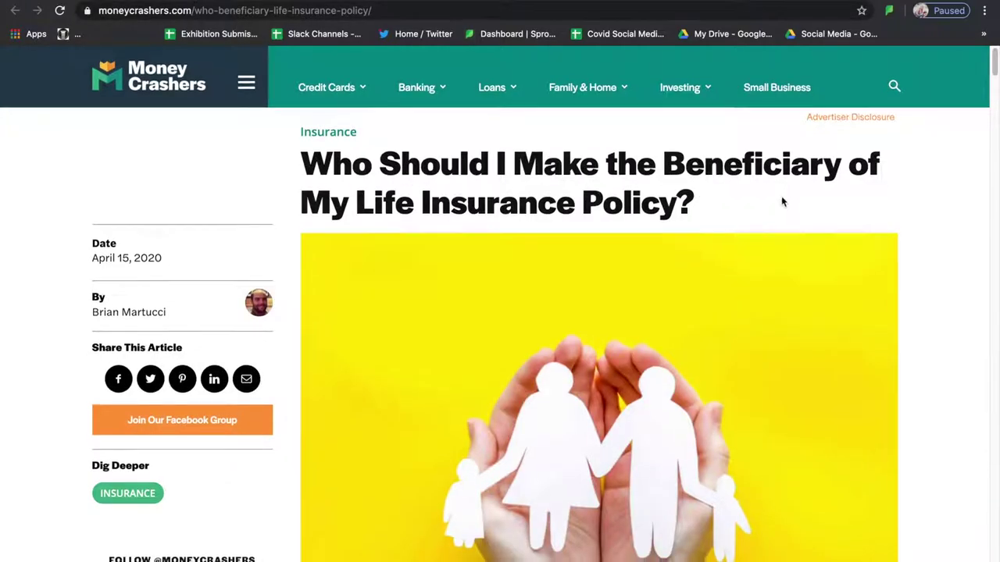
scroll(781, 203, down, 2)
scroll(484, 310, down, 6)
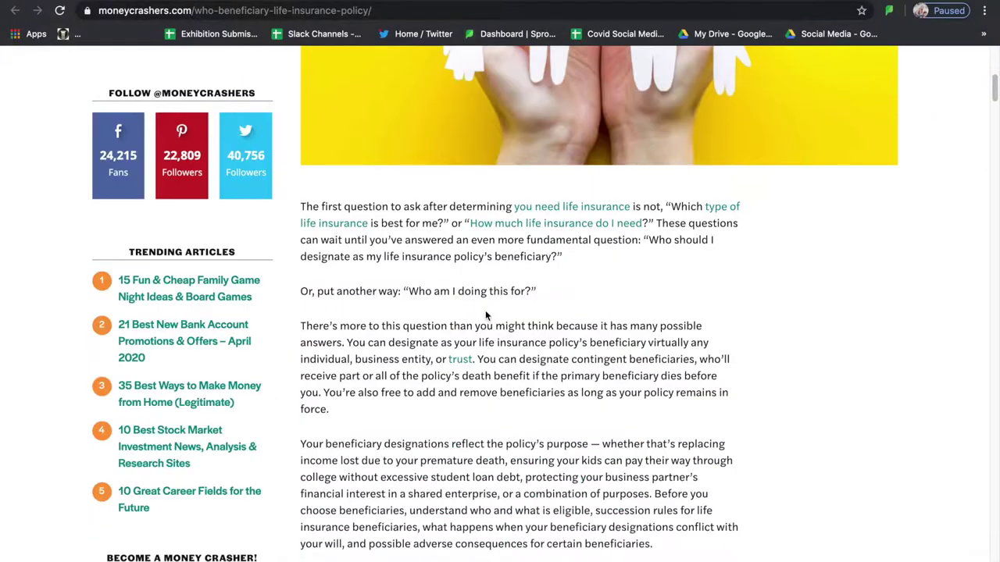
scroll(486, 313, down, 6)
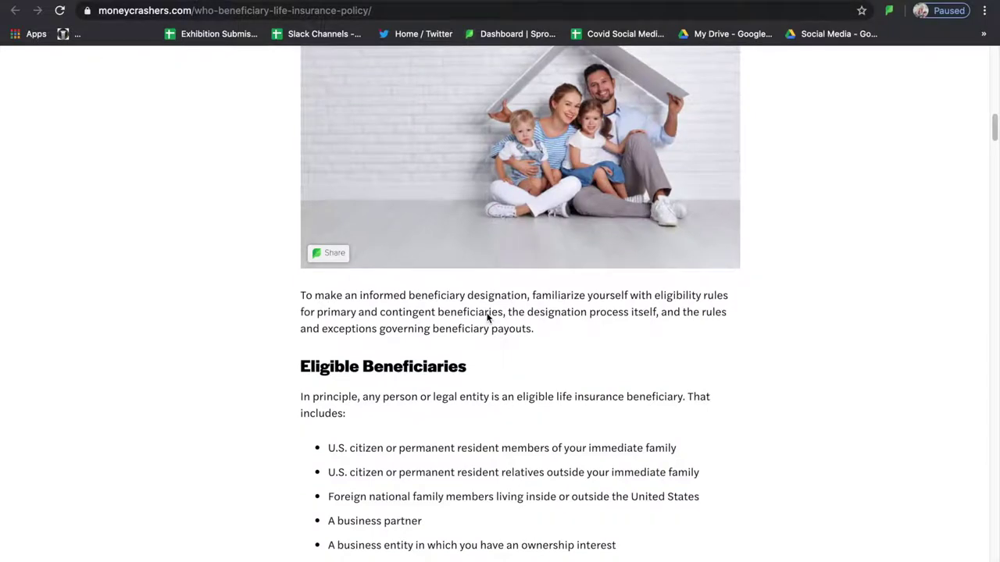
key(ctrl+w)
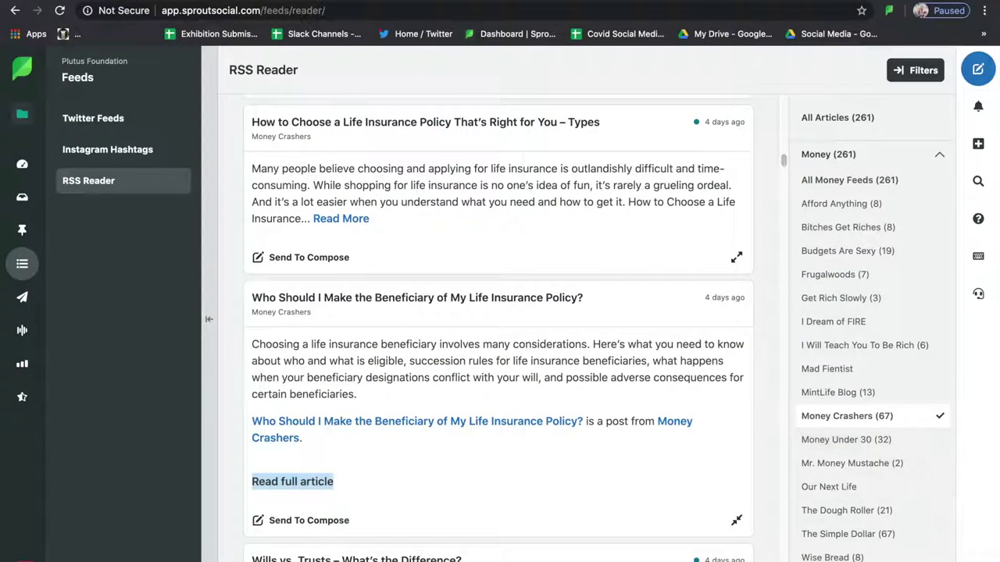
Step: Browse Publishing's Drafts, then Rejected messages filtered to all authors
click(32, 303)
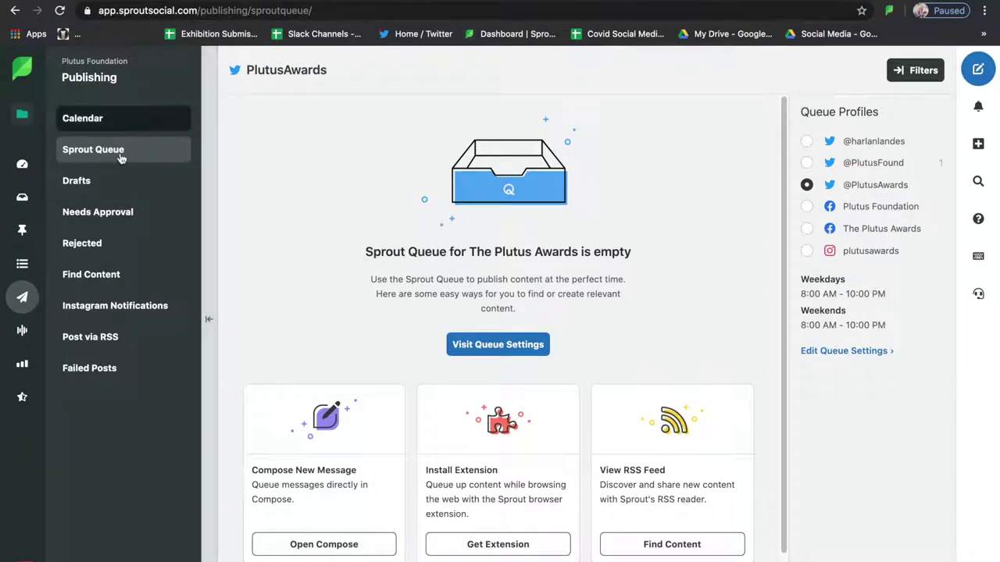
click(118, 178)
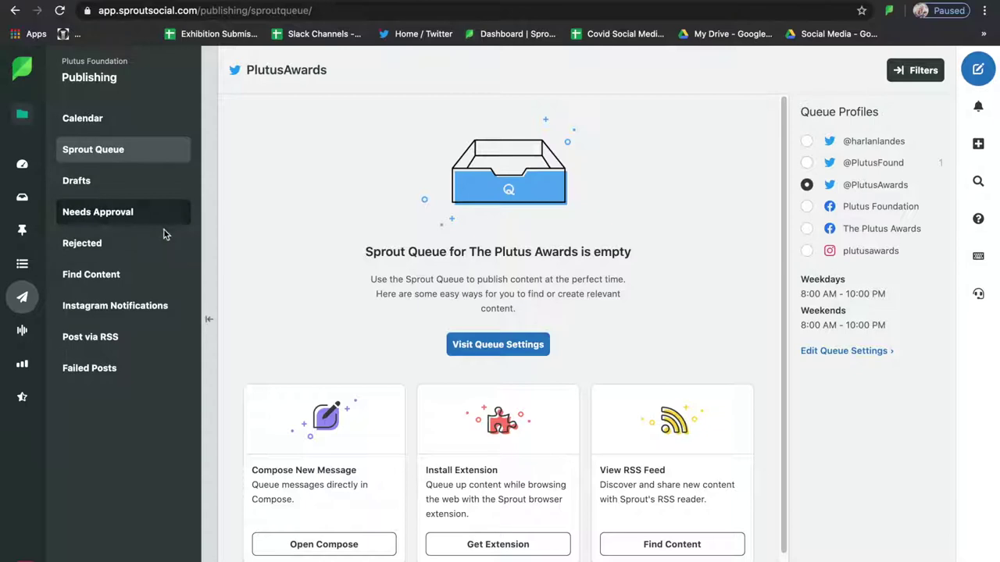
click(101, 243)
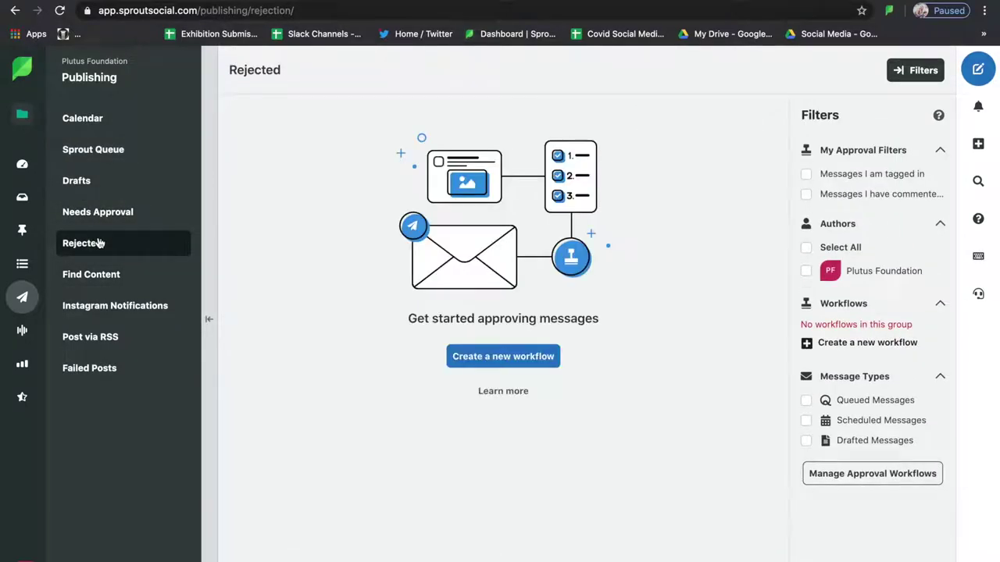
click(809, 249)
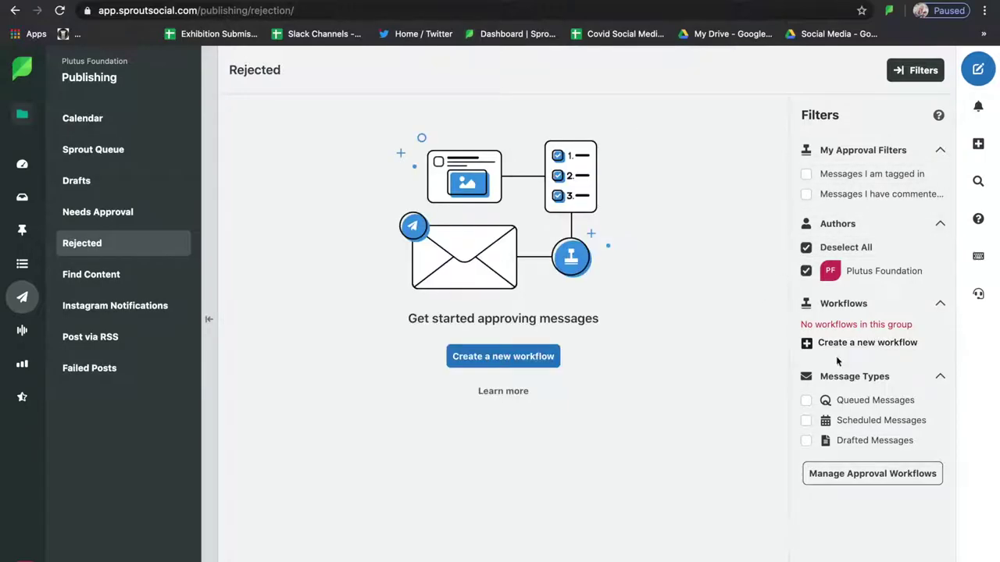
Step: Look through Find Content, Instagram Notifications, Post via RSS and the Failed Posts list
click(111, 285)
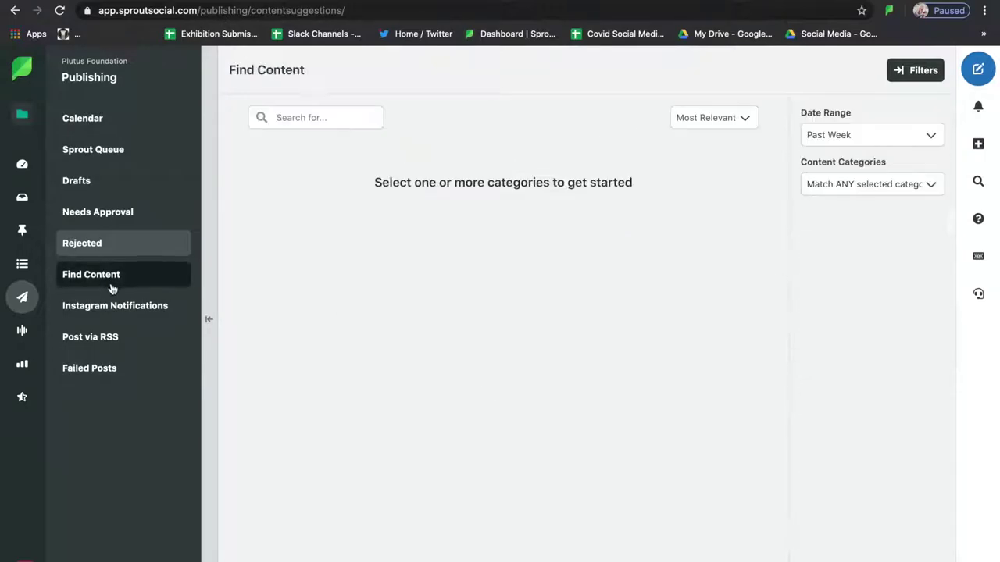
click(121, 305)
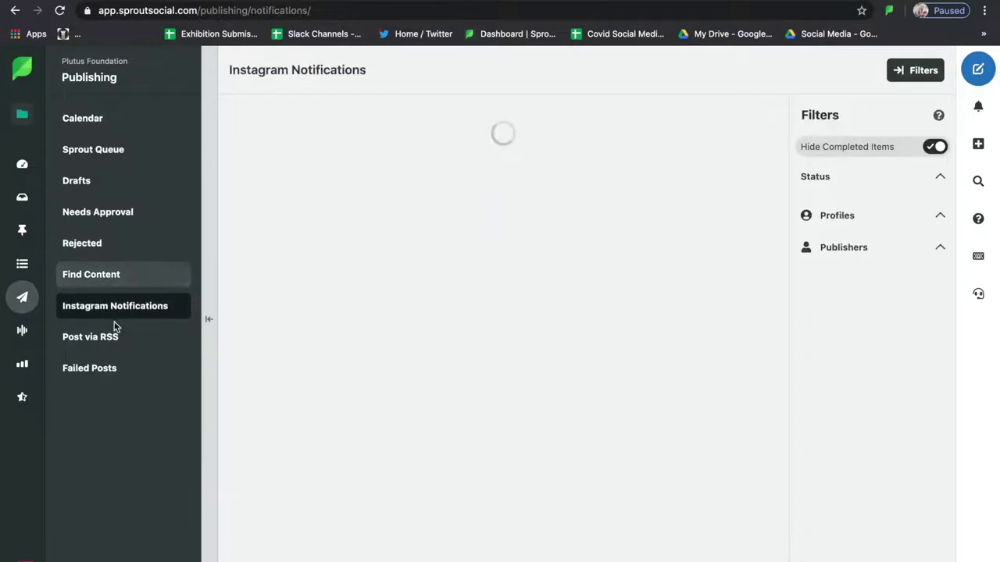
click(109, 336)
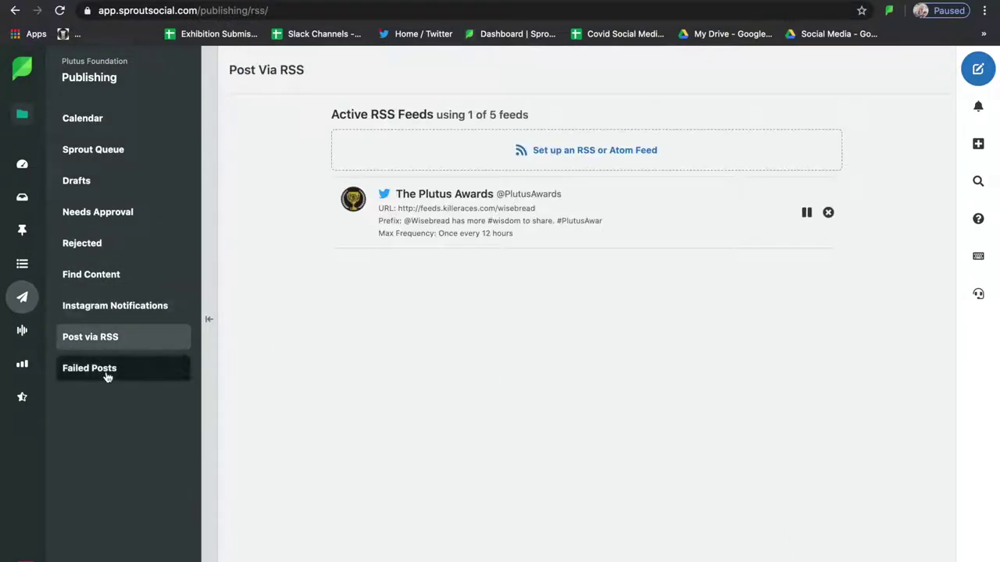
click(108, 377)
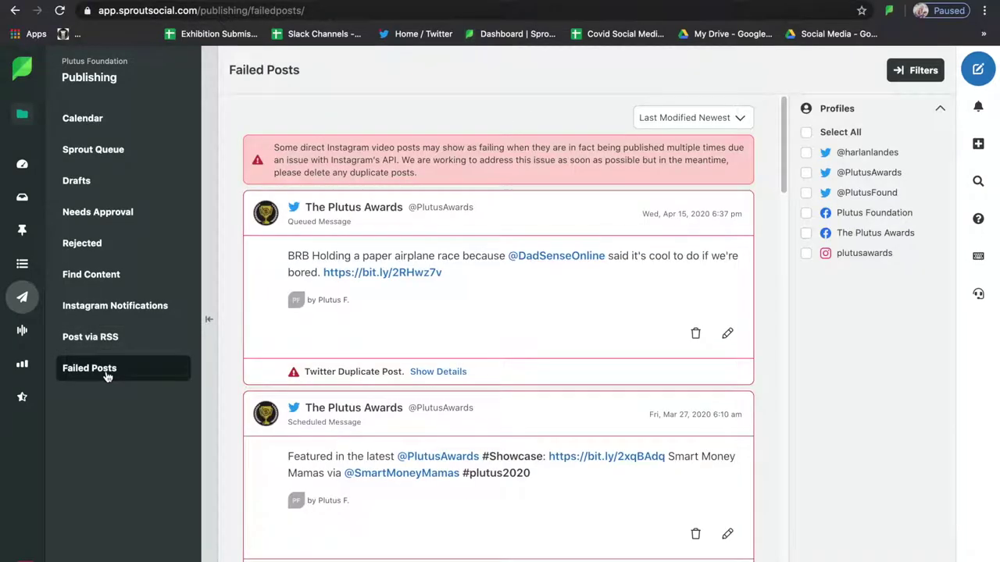
click(39, 334)
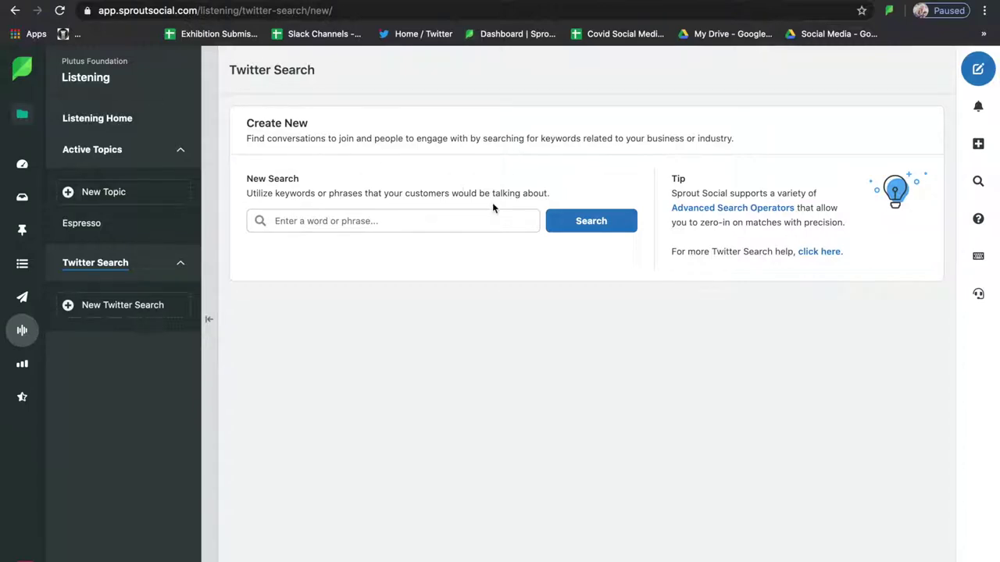
Step: Run a Twitter search for the #plutus19 hashtag
click(435, 224)
click(417, 246)
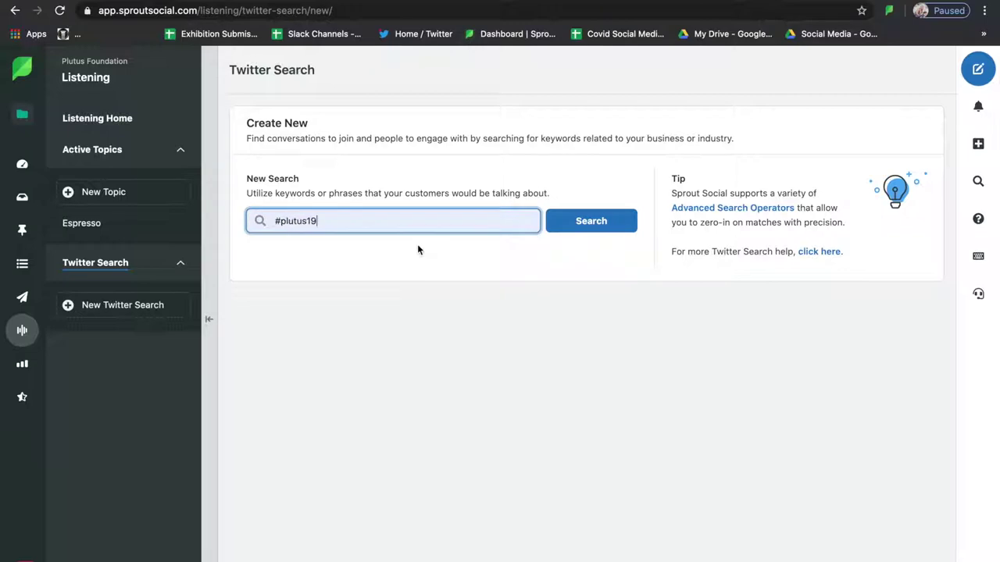
click(609, 219)
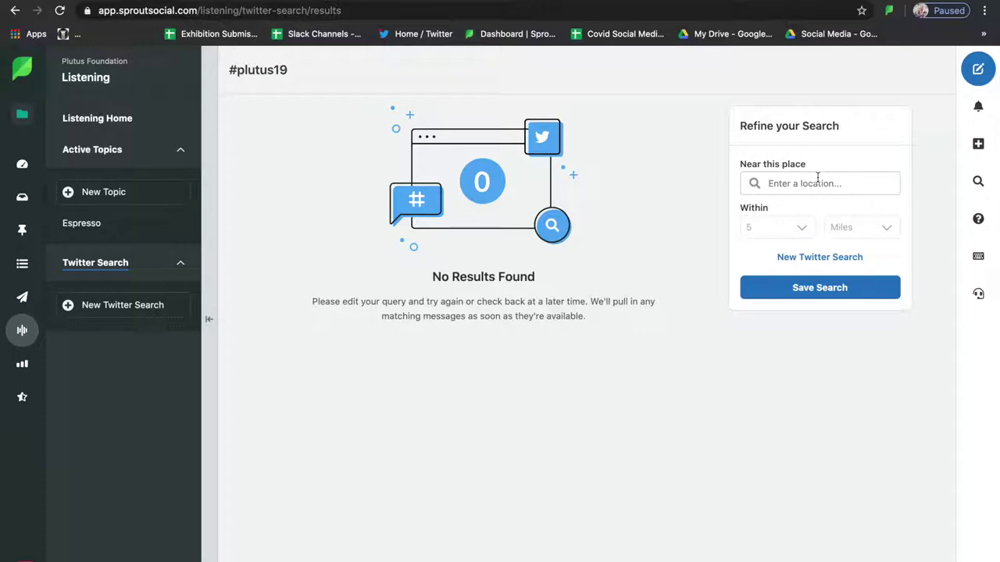
Step: Limit the #plutus19 search to within 10 miles of Washington, DC, USA and save it
click(773, 183)
text(w)
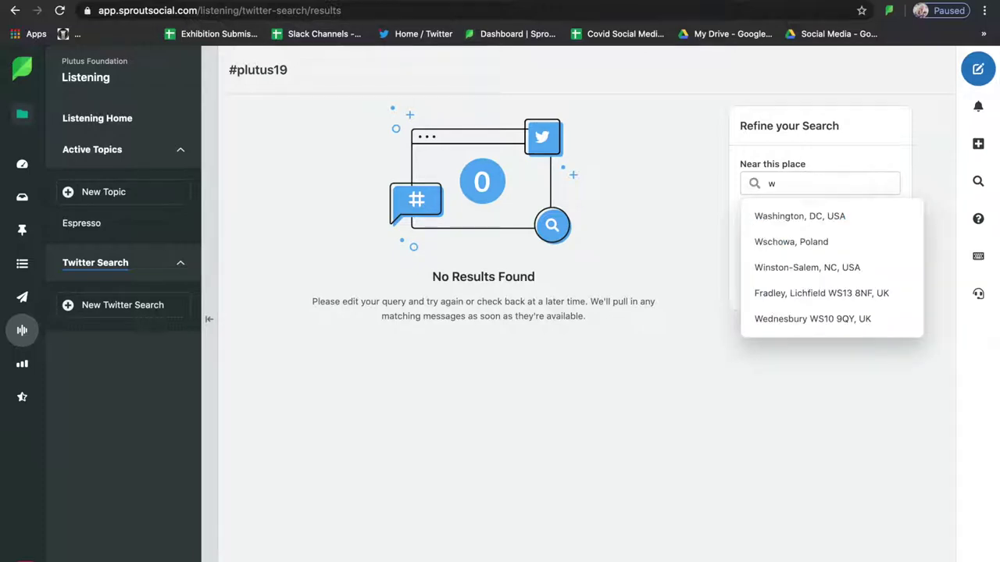
text(ash)
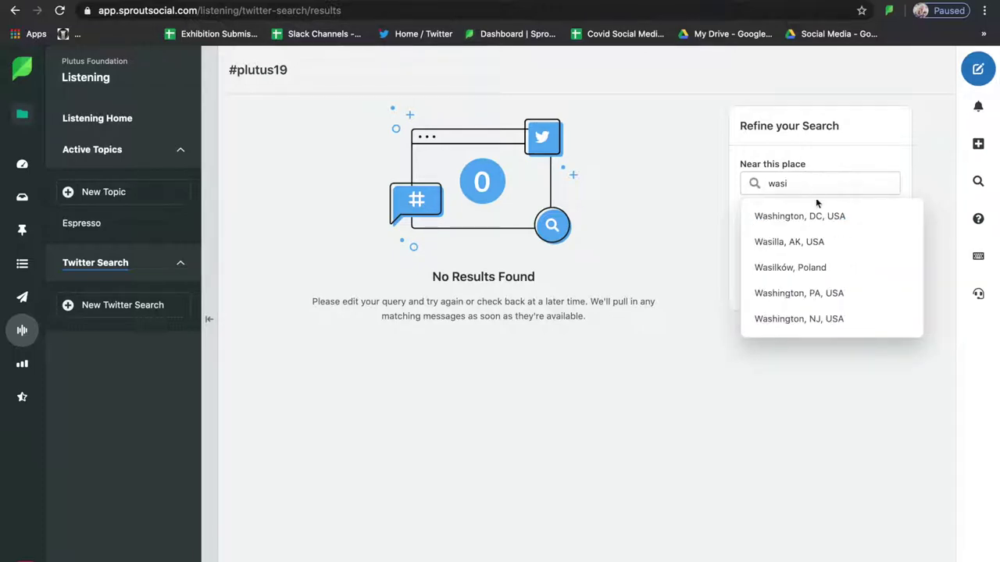
click(812, 216)
click(800, 228)
click(793, 239)
click(795, 288)
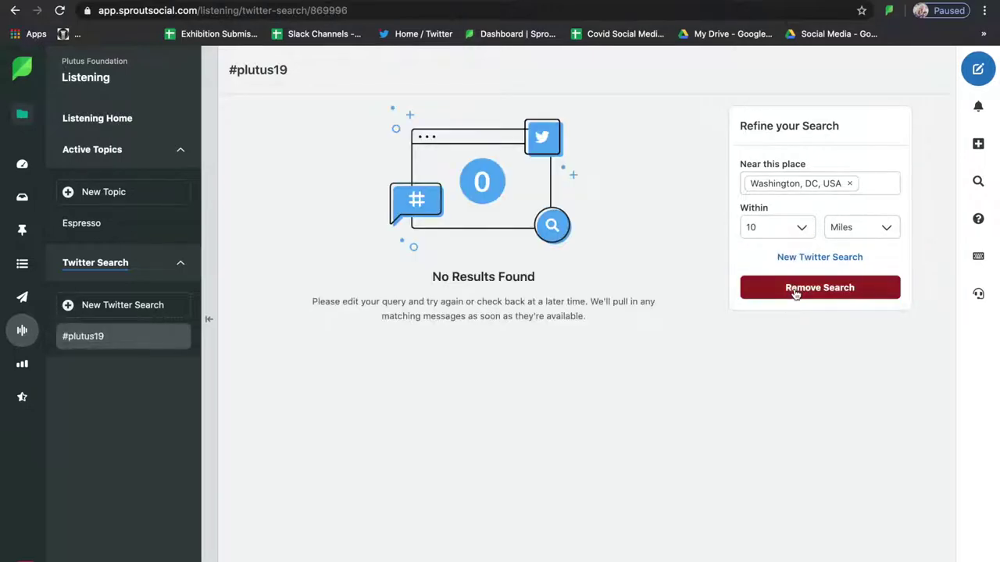
click(86, 224)
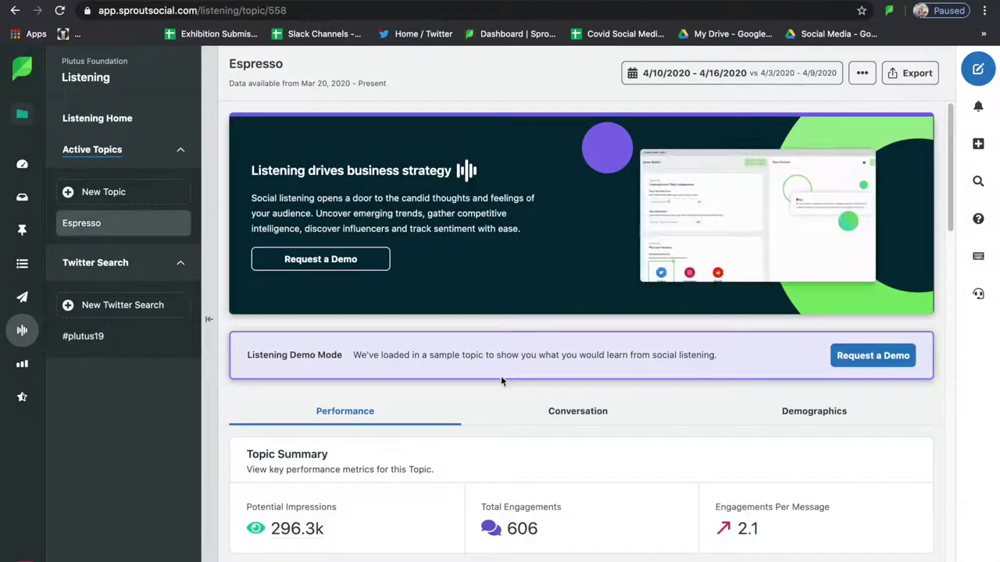
Step: Review the Espresso topic's Conversation keywords and hashtags
scroll(646, 338, down, 3)
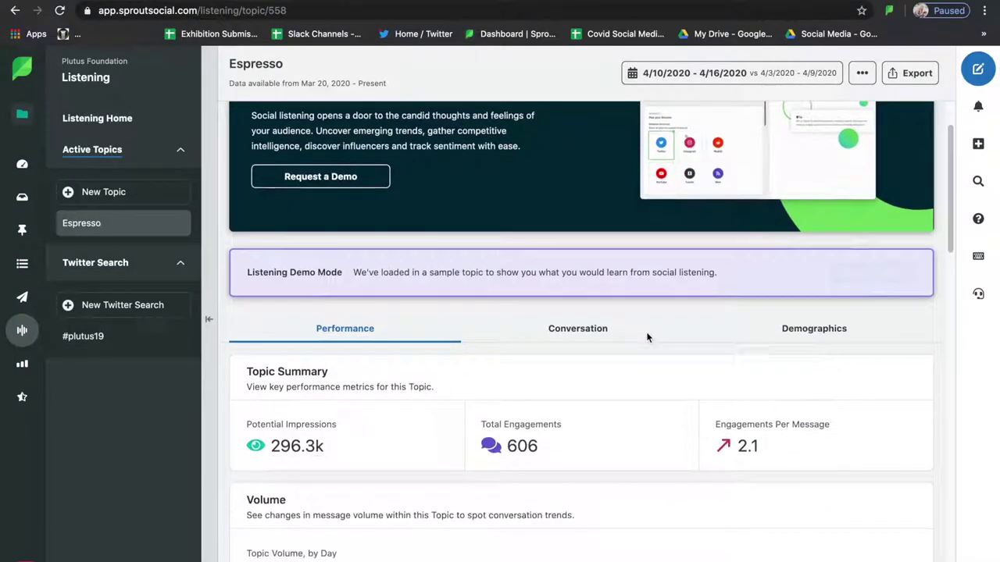
click(588, 218)
scroll(590, 274, down, 3)
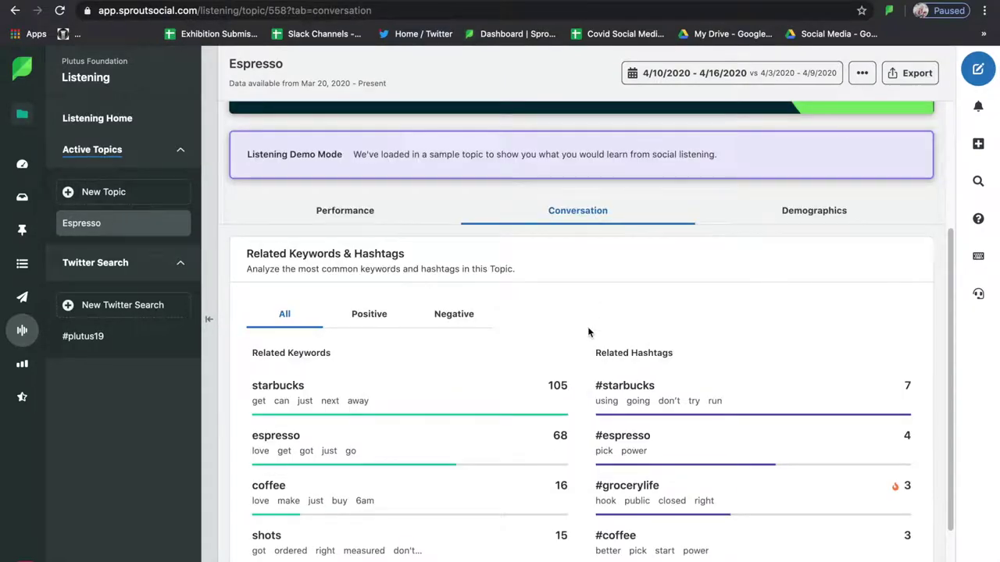
scroll(587, 319, down, 2)
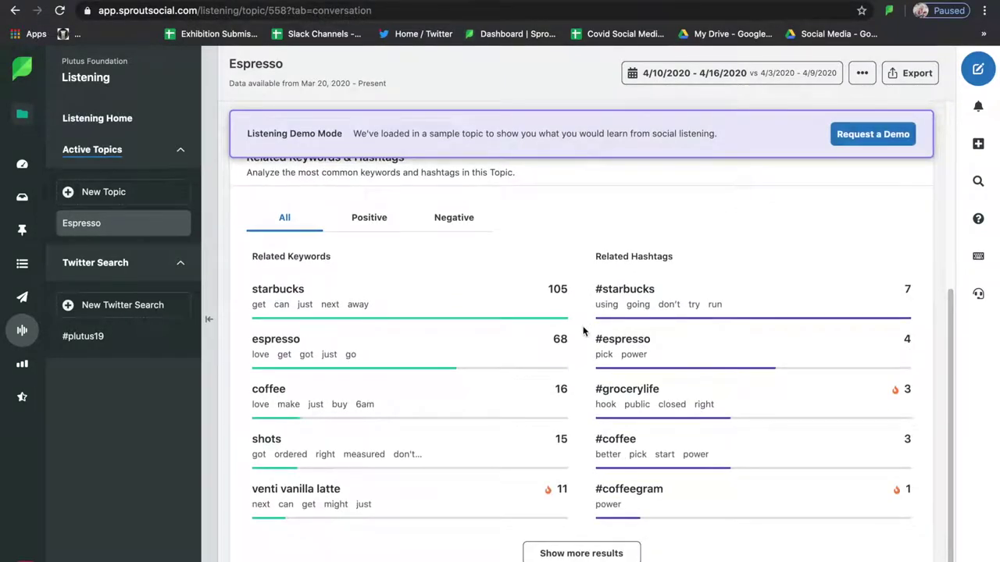
scroll(586, 324, up, 3)
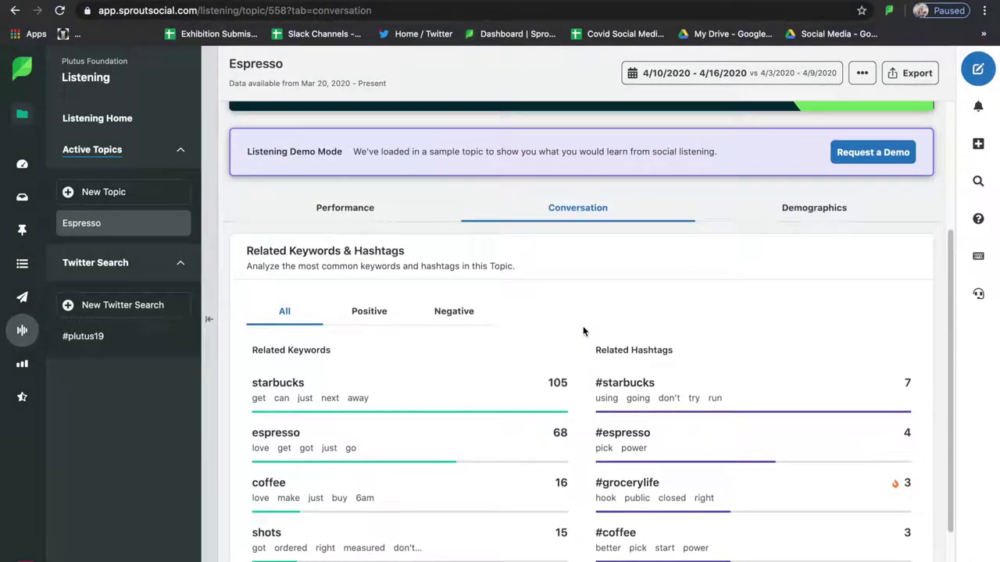
Step: Scroll through the Espresso Demographics view's device breakdowns and conversation location map
click(775, 285)
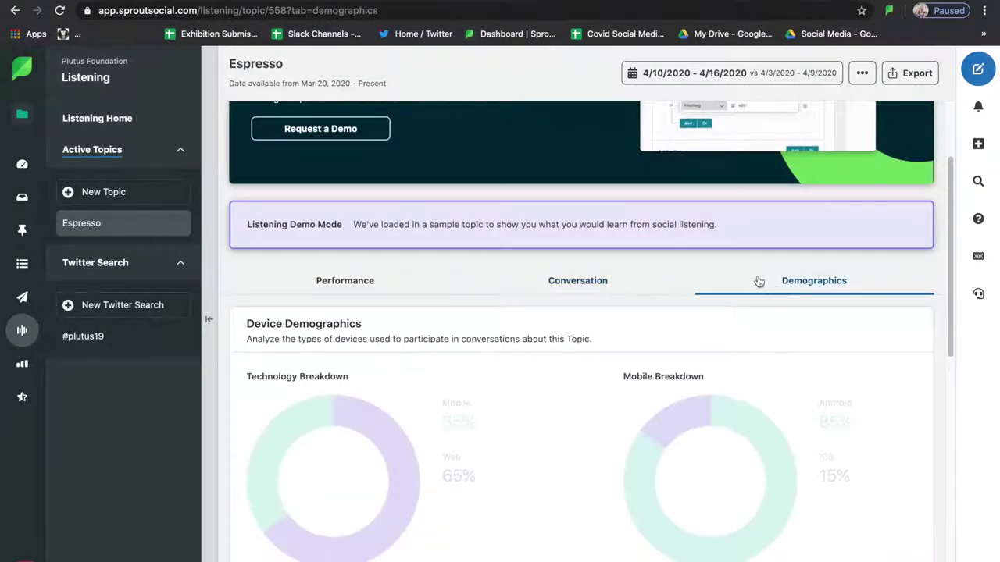
scroll(578, 353, down, 2)
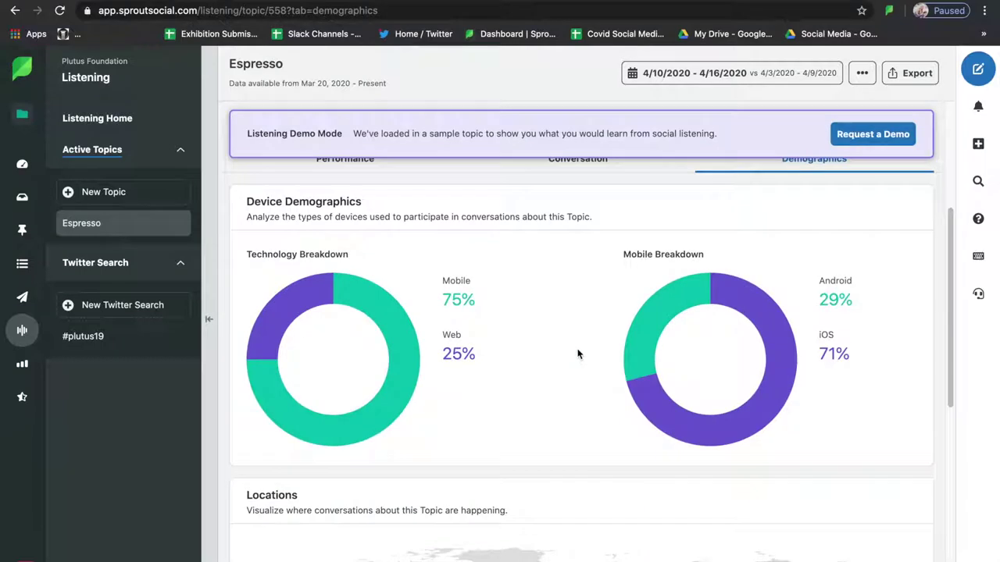
scroll(578, 354, down, 3)
scroll(578, 354, down, 3)
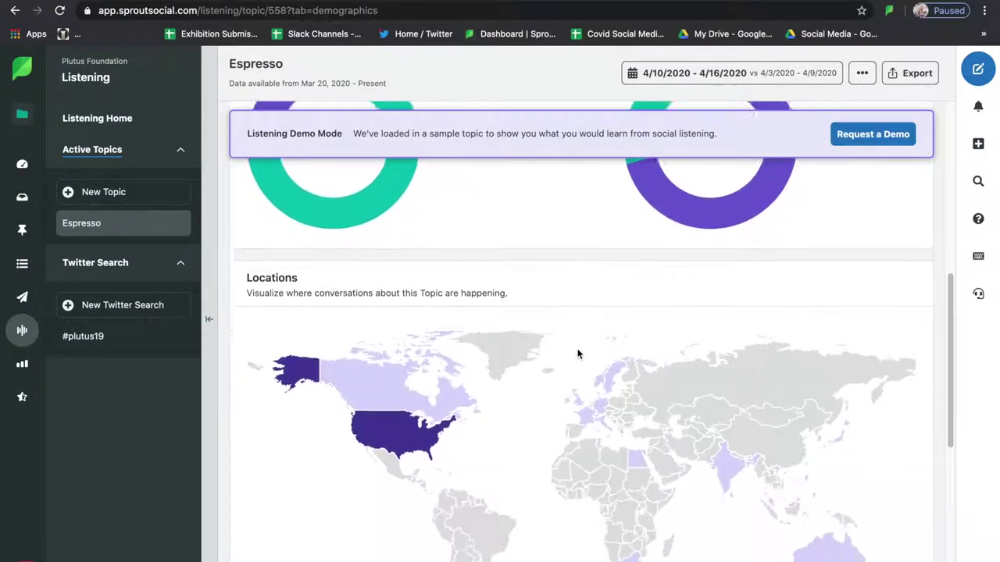
scroll(578, 354, down, 1)
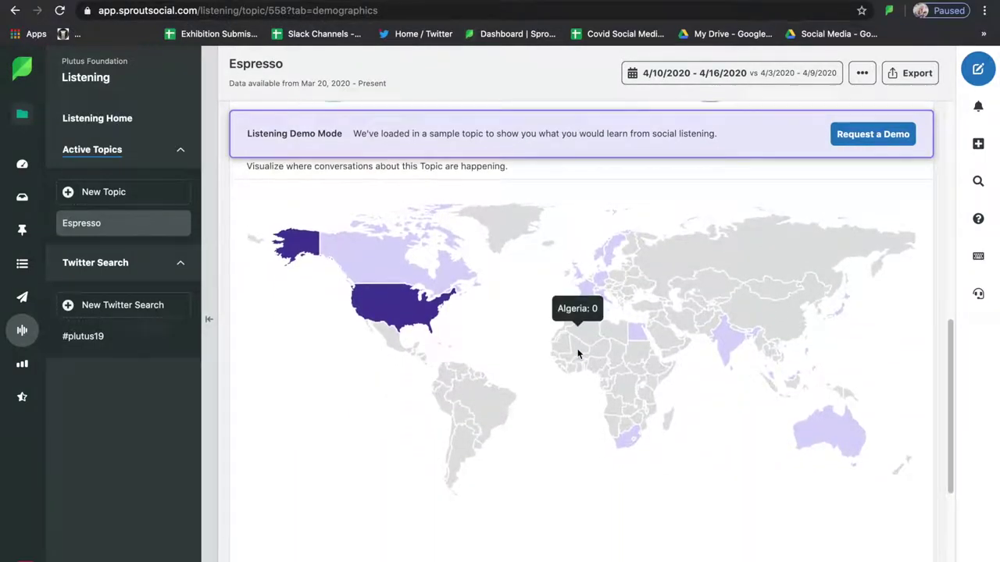
scroll(578, 354, down, 2)
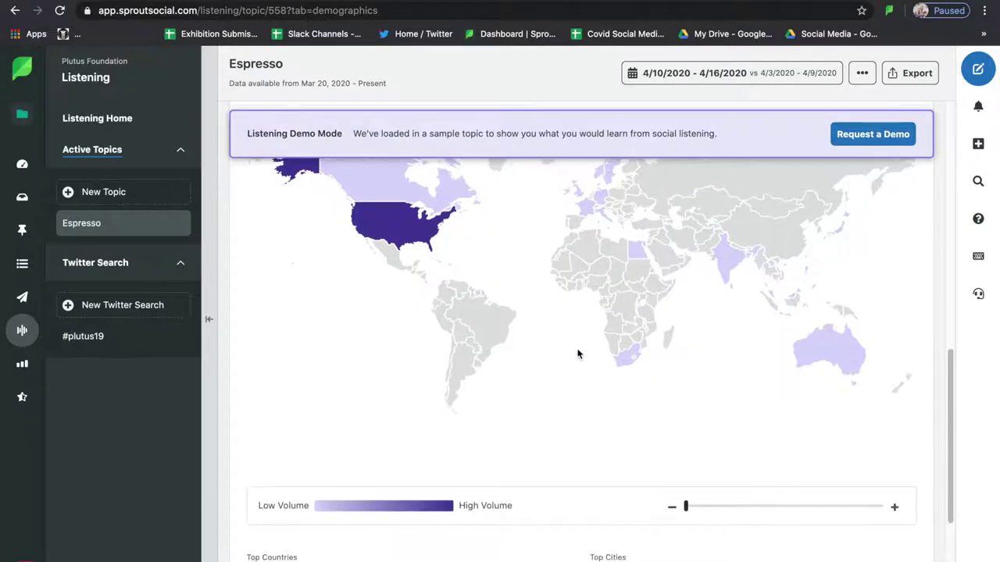
scroll(577, 354, down, 3)
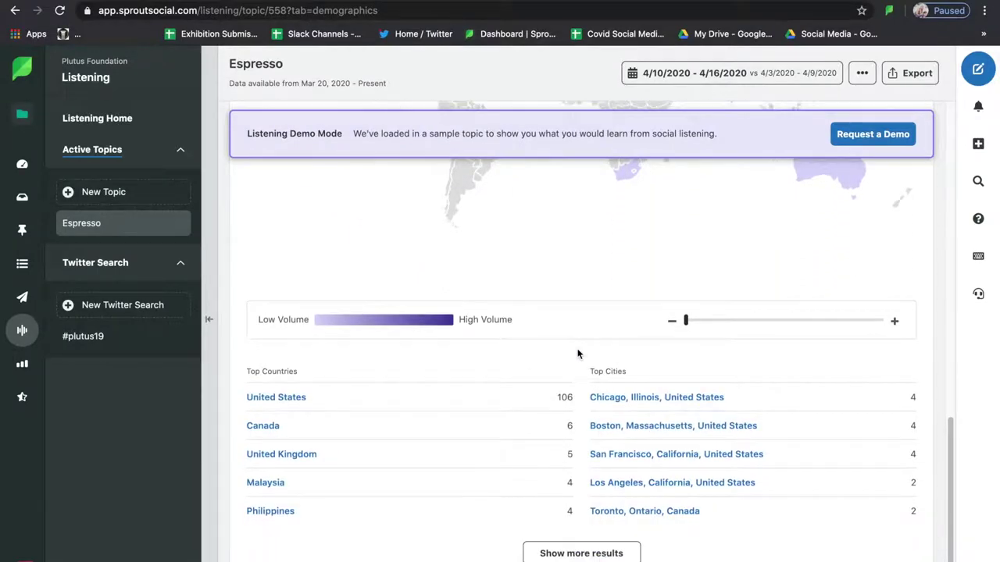
scroll(578, 353, up, 10)
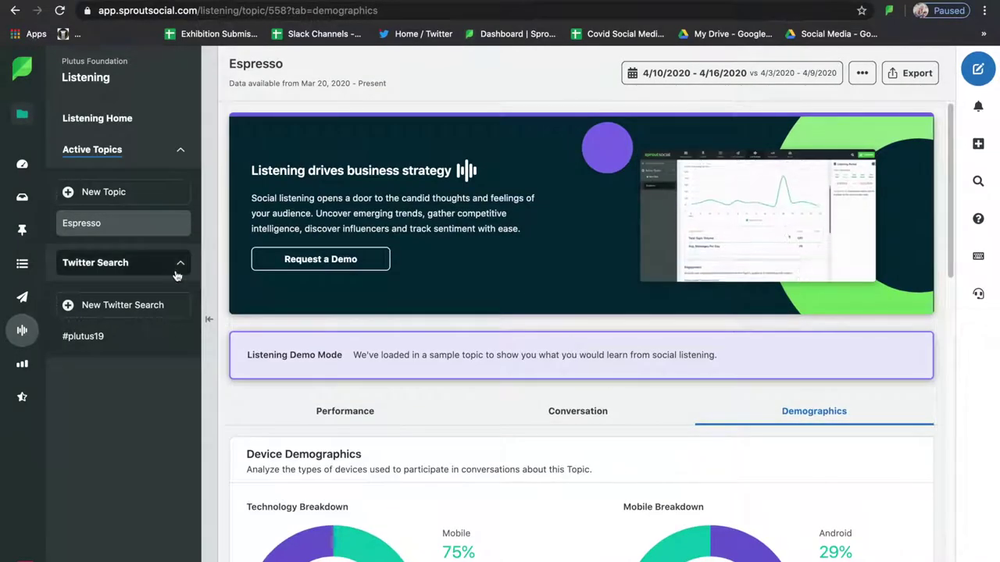
Step: Open the Engagement Report from Reports Home
mouse_move(22, 351)
click(34, 367)
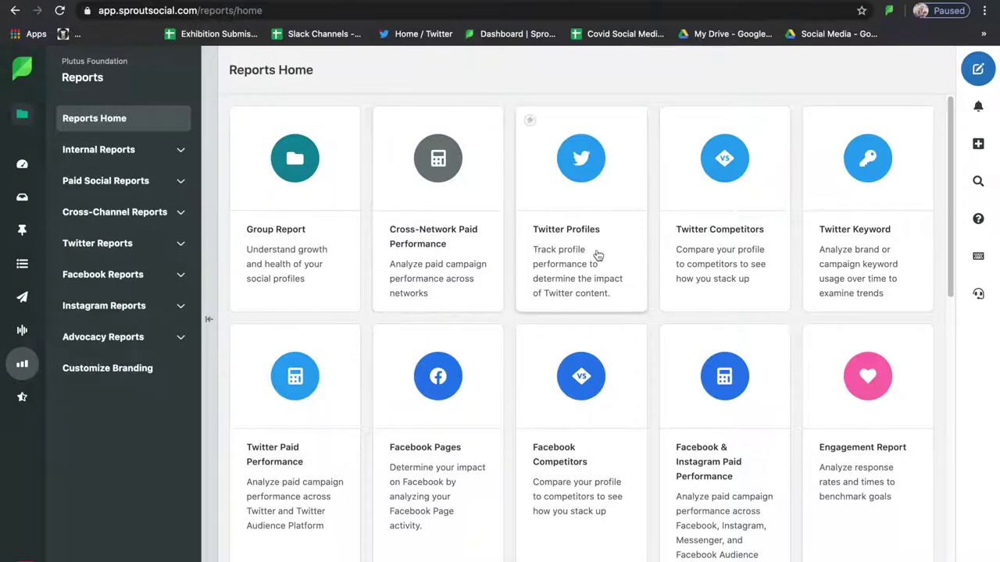
click(872, 486)
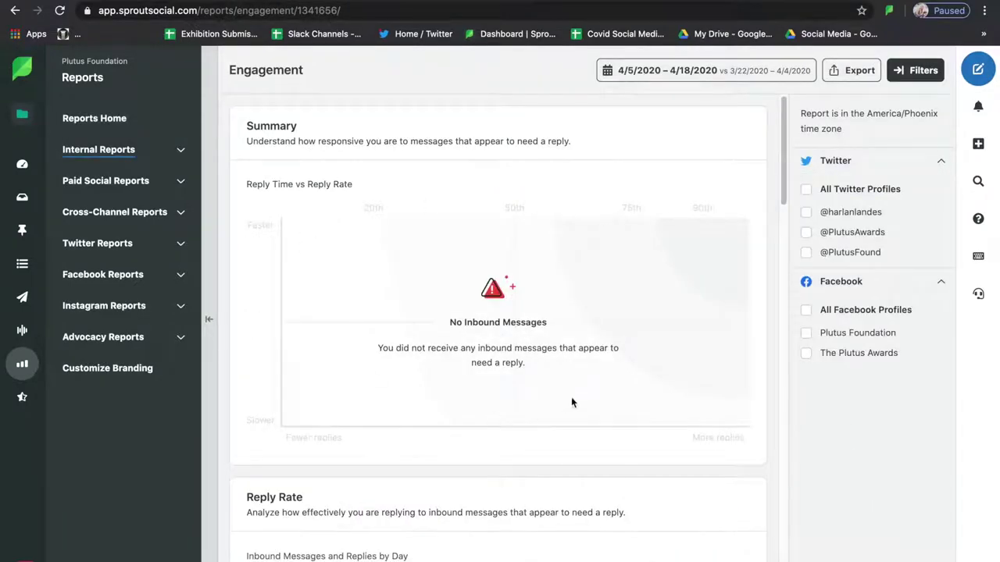
Step: View Cross-Network Paid Performance, then the Twitter Profiles report for all profiles
click(111, 192)
click(104, 219)
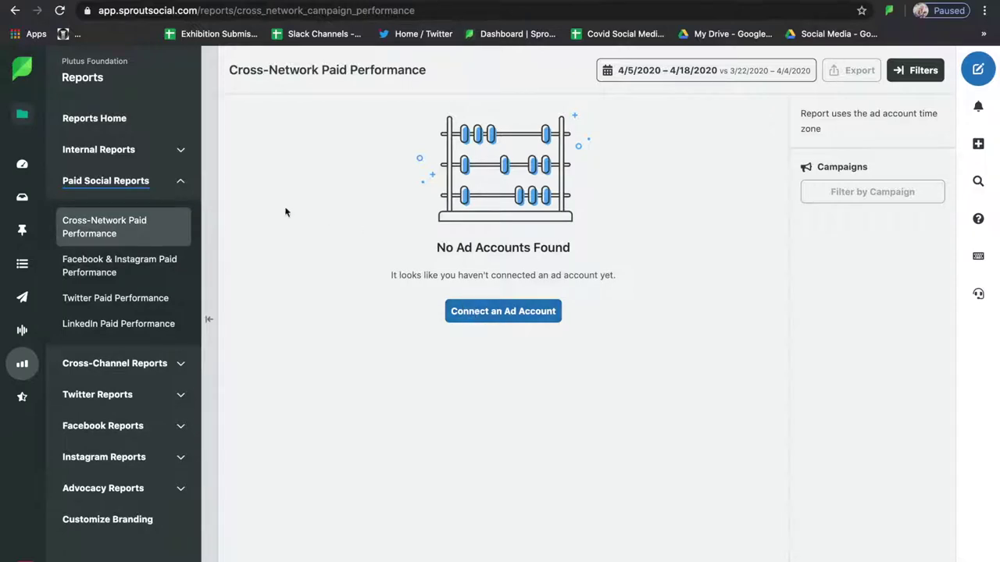
click(114, 388)
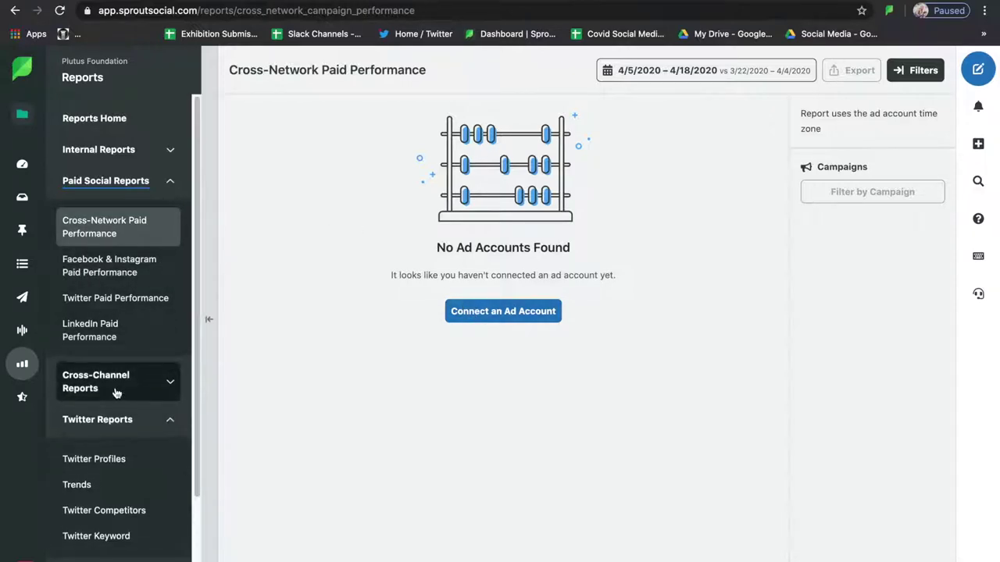
click(102, 469)
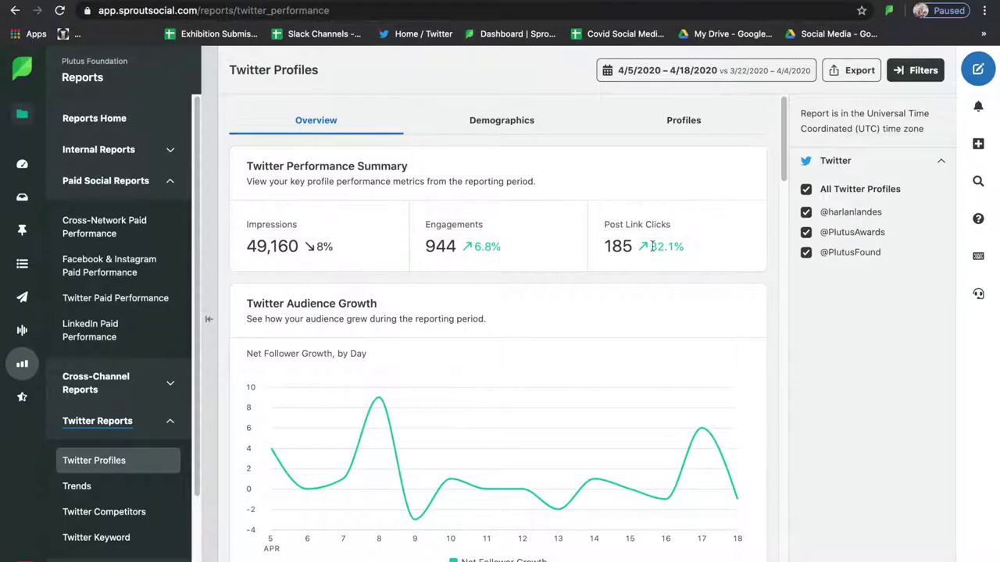
scroll(652, 249, down, 3)
scroll(657, 251, down, 2)
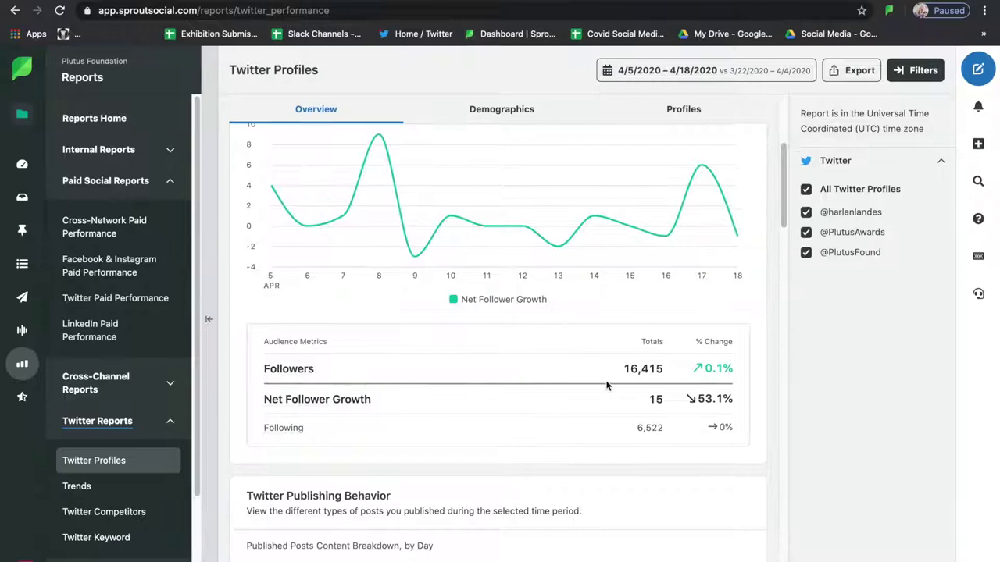
scroll(645, 423, down, 6)
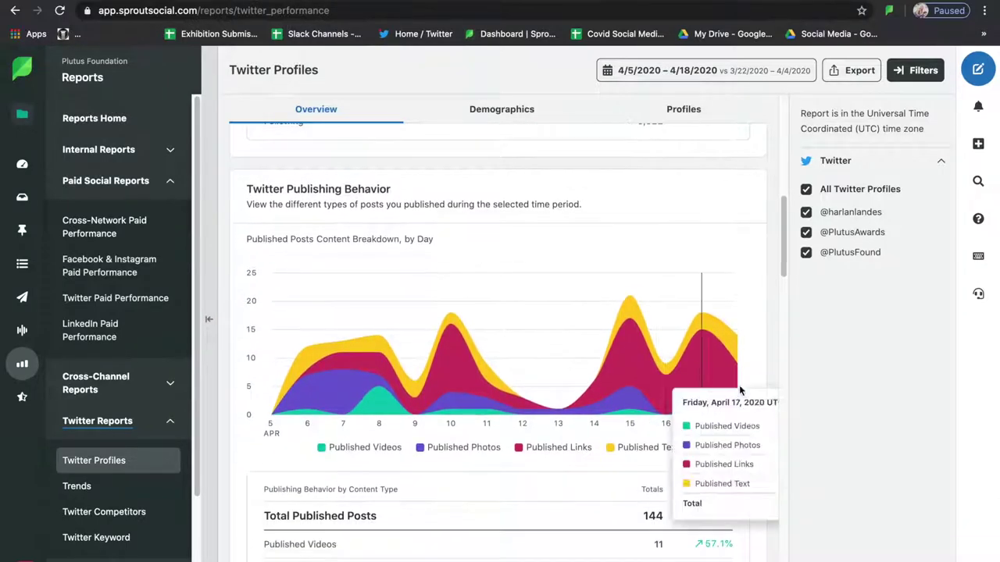
mouse_move(576, 394)
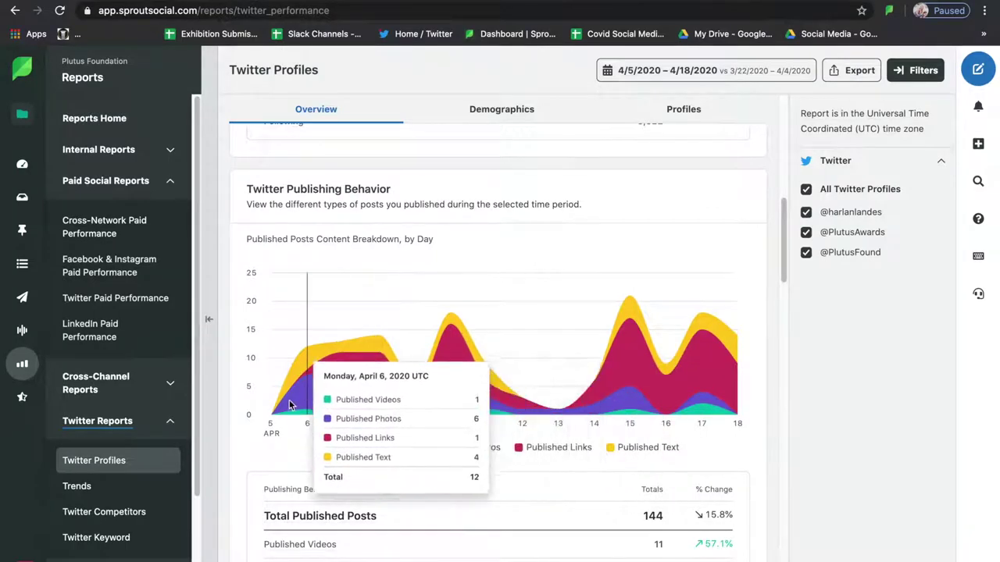
scroll(510, 490, down, 3)
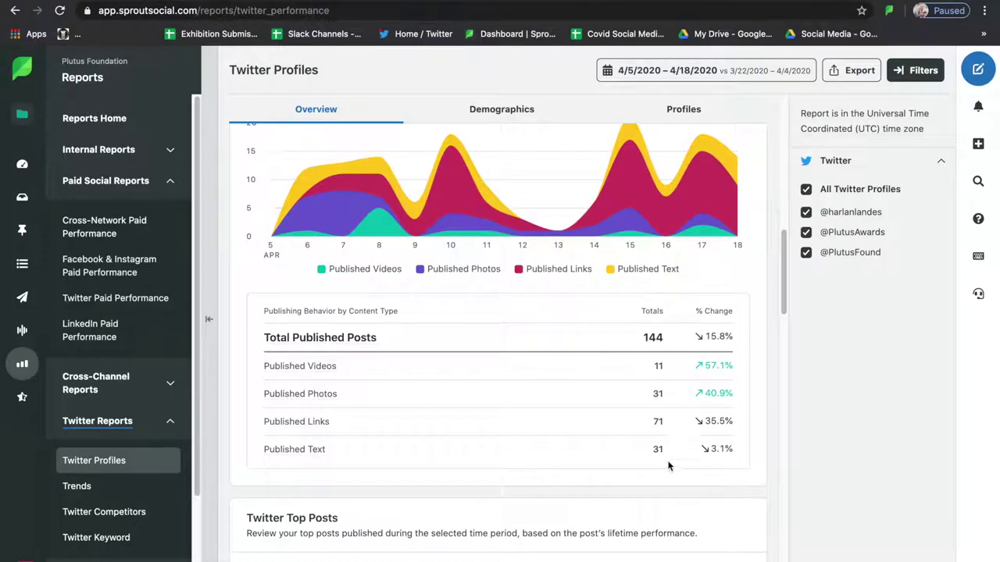
scroll(668, 466, down, 5)
scroll(668, 466, down, 1)
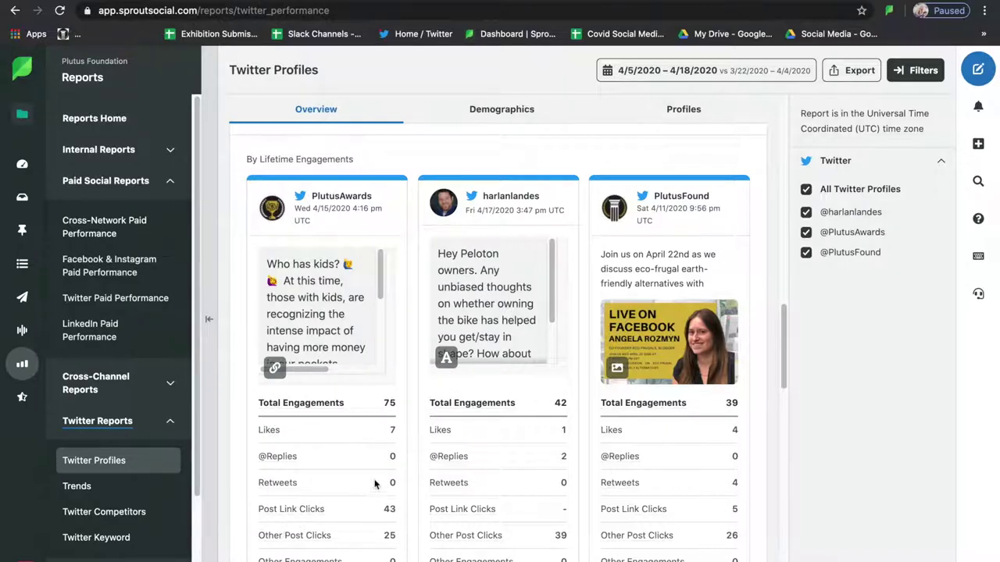
scroll(105, 515, down, 3)
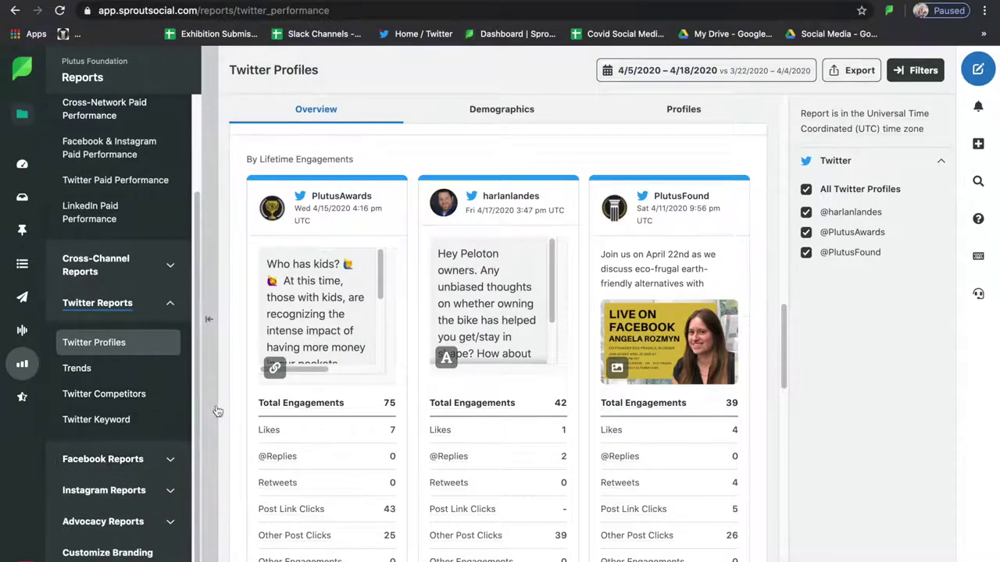
scroll(237, 388, down, 4)
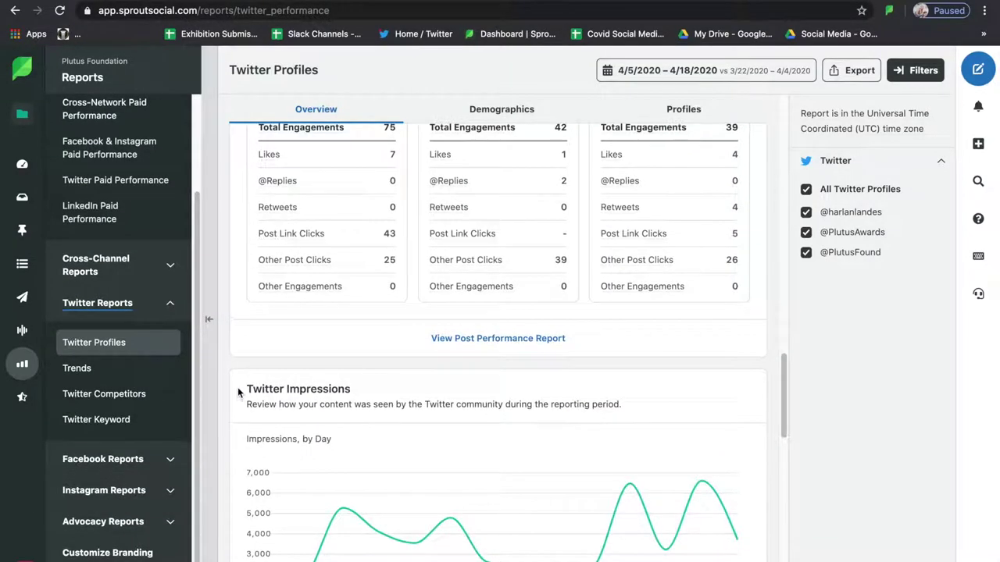
scroll(237, 393, down, 3)
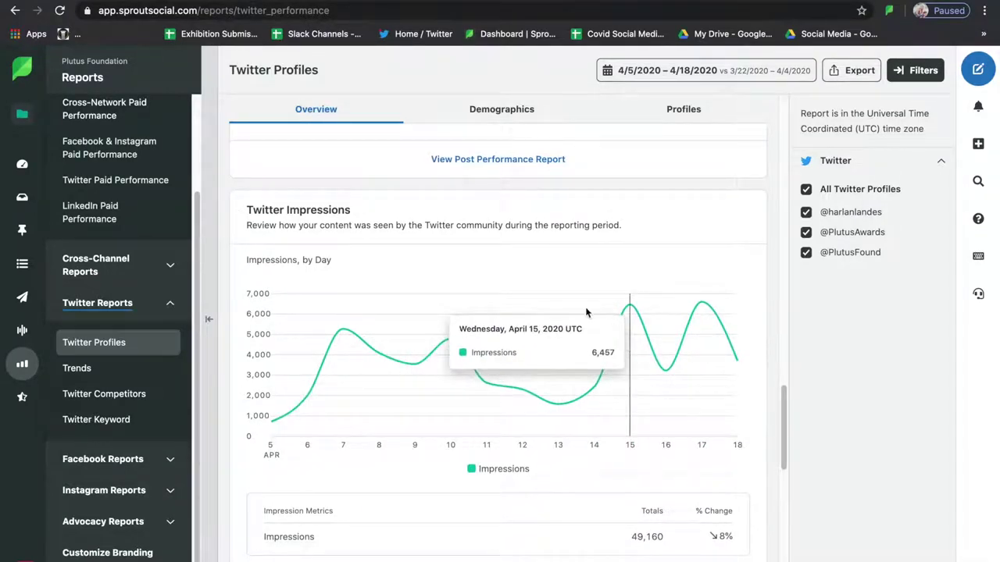
scroll(230, 476, down, 5)
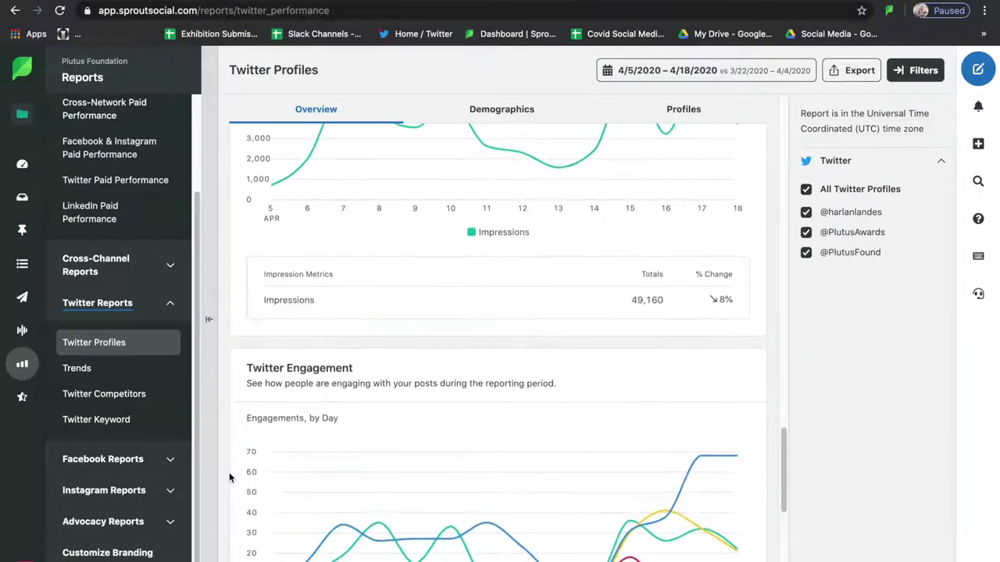
mouse_move(707, 344)
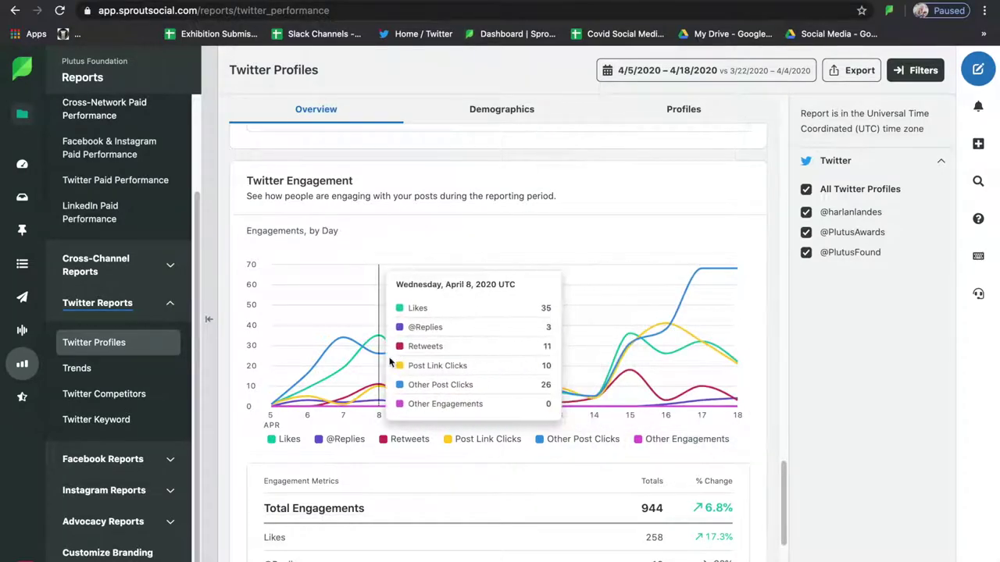
scroll(224, 466, down, 3)
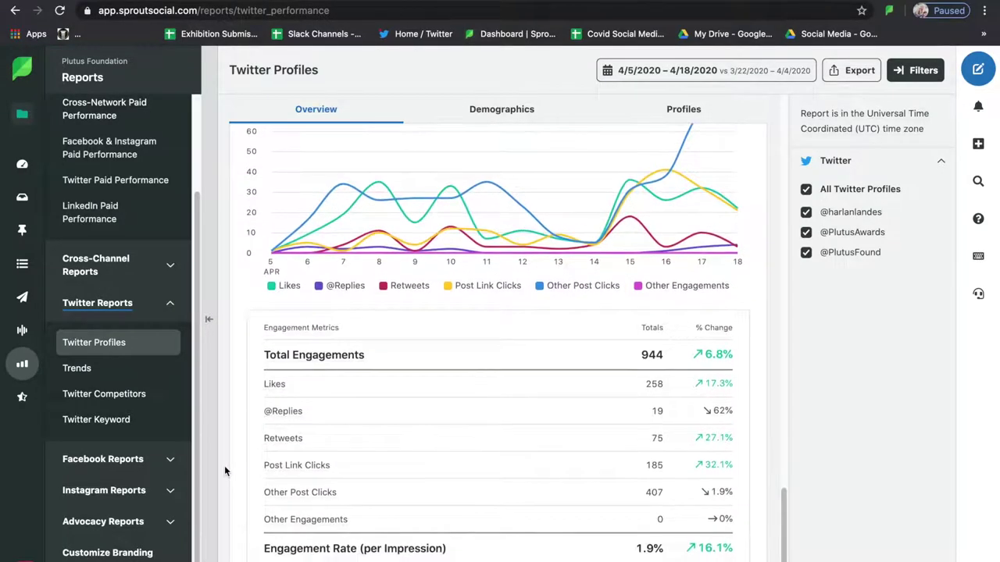
scroll(224, 465, down, 2)
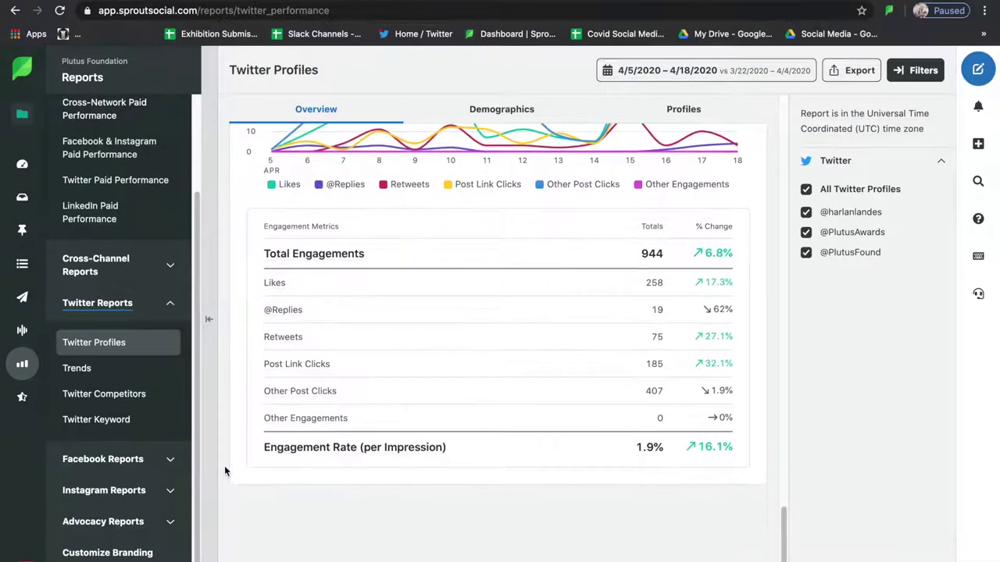
click(121, 395)
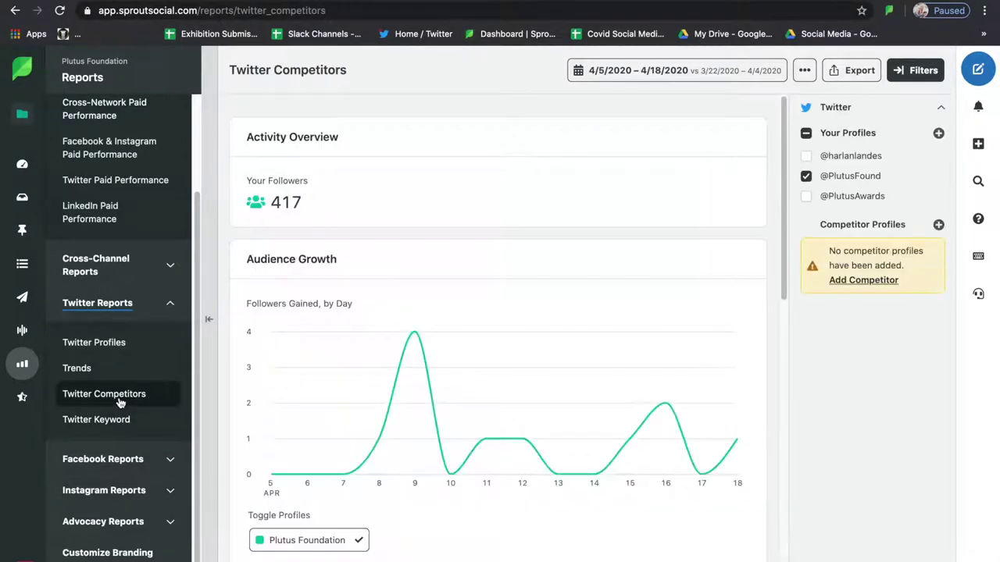
scroll(683, 223, down, 3)
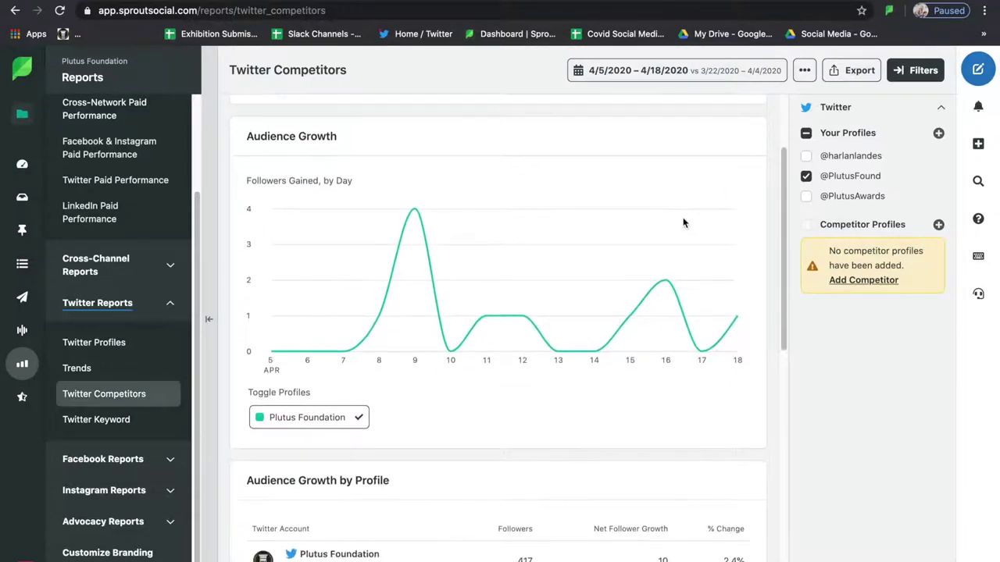
scroll(682, 223, down, 6)
scroll(683, 222, down, 5)
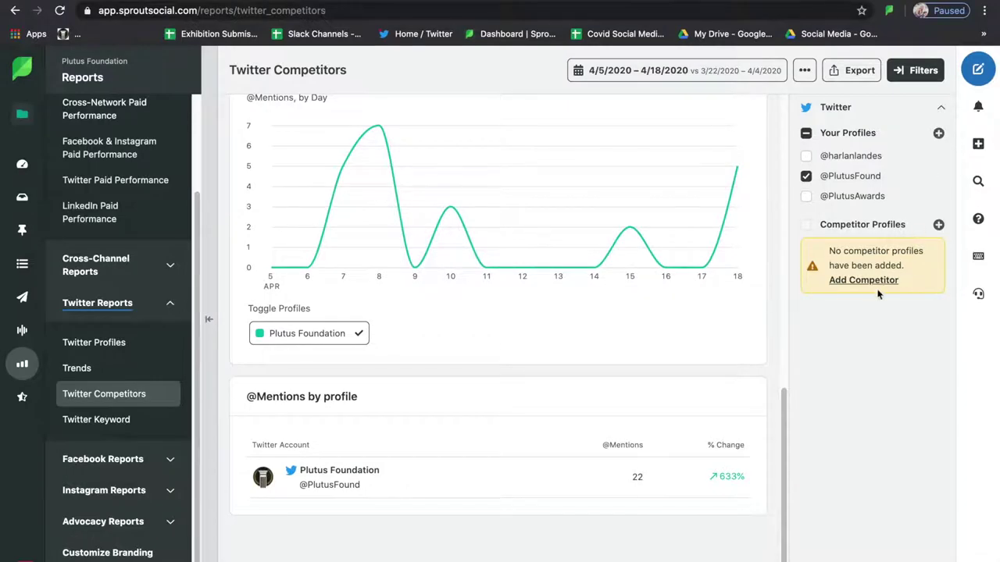
click(873, 281)
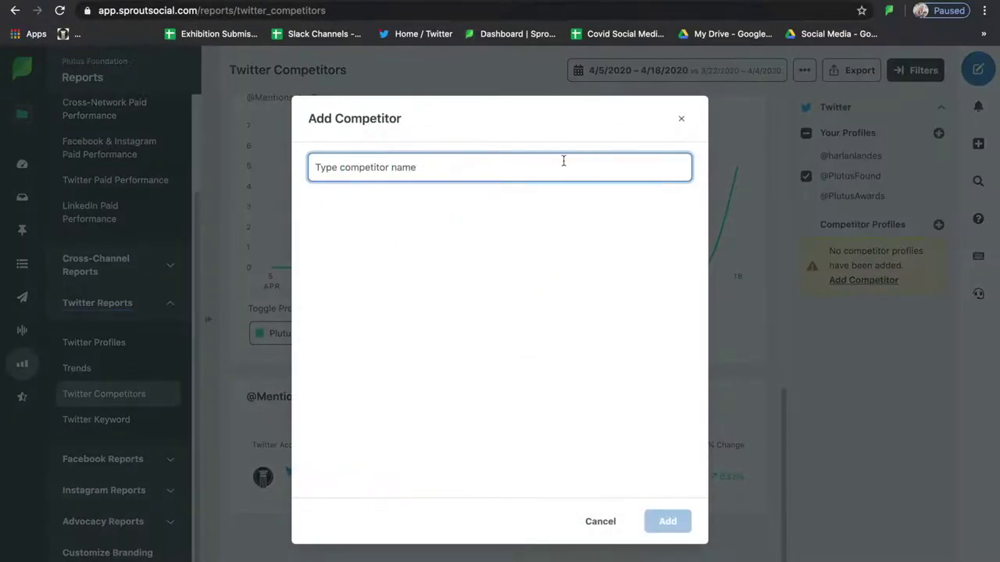
text(fincon)
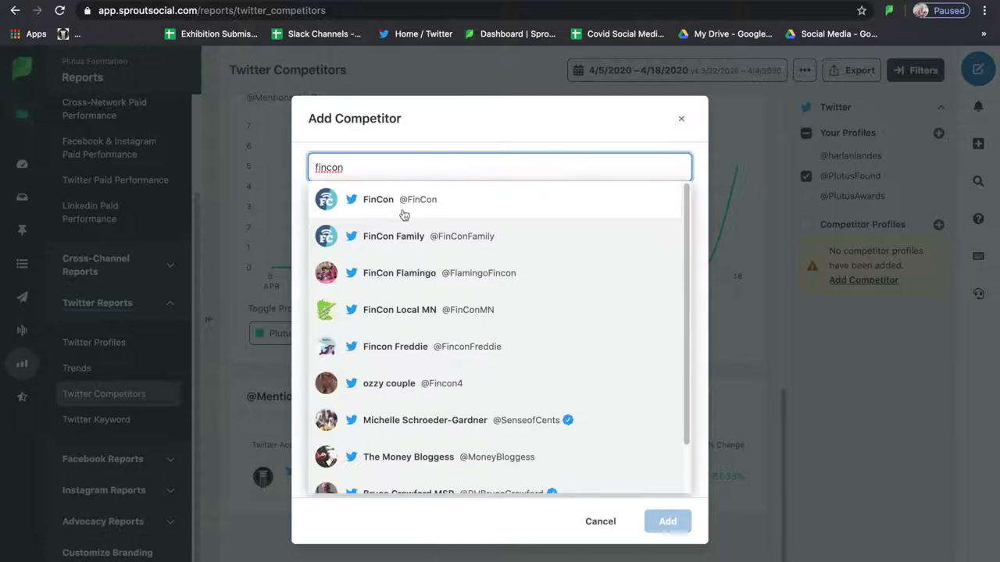
click(407, 202)
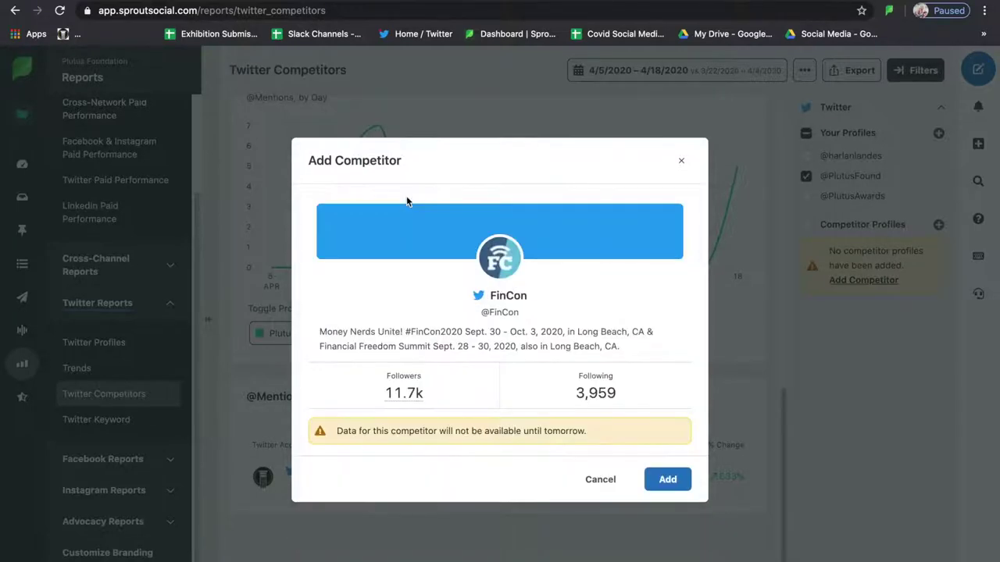
click(665, 481)
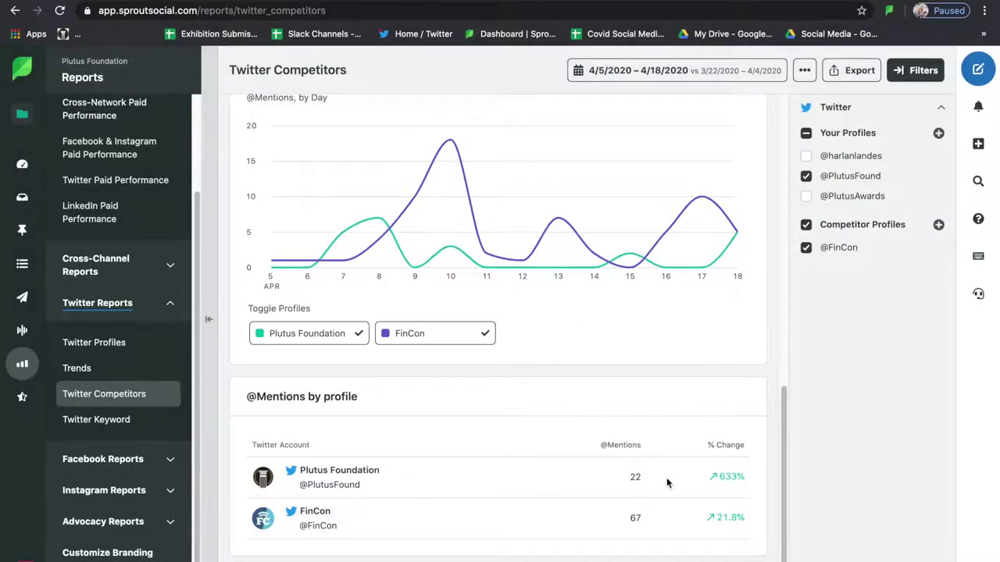
click(979, 72)
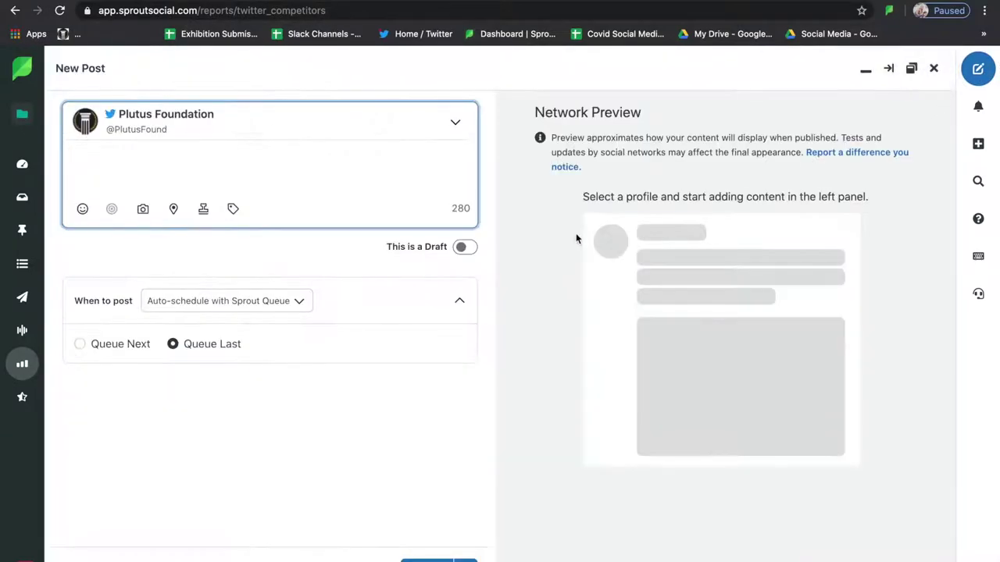
click(975, 69)
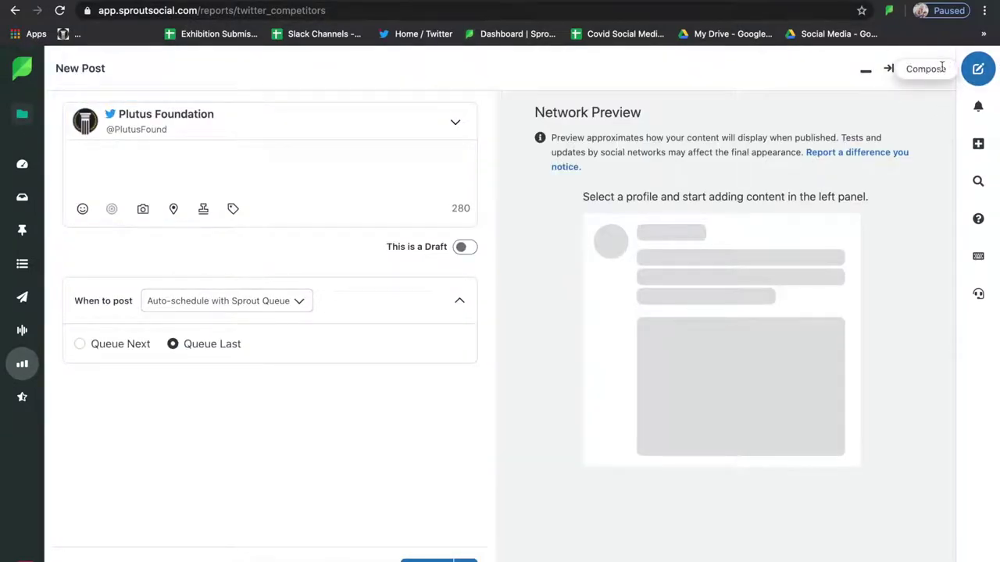
click(933, 69)
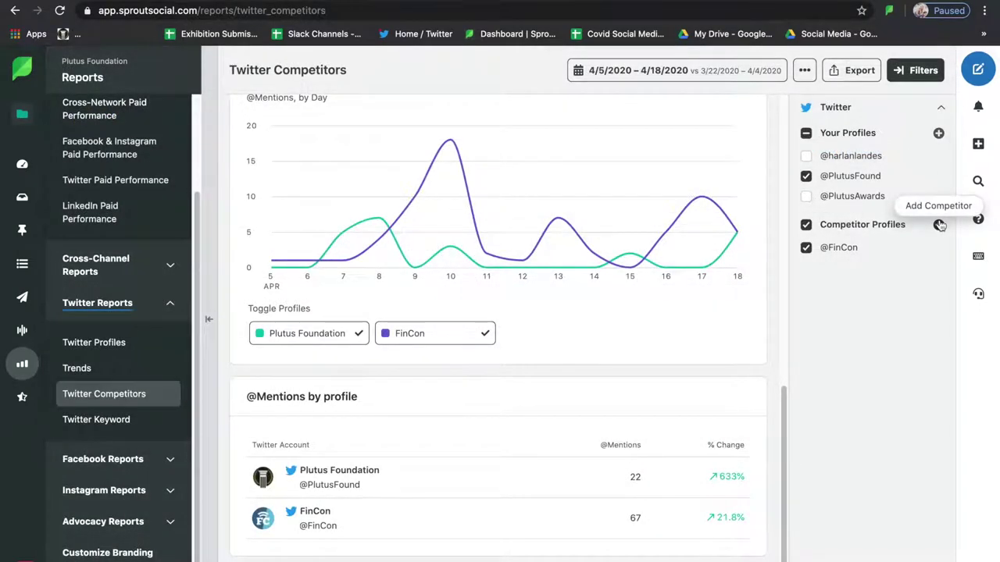
click(101, 423)
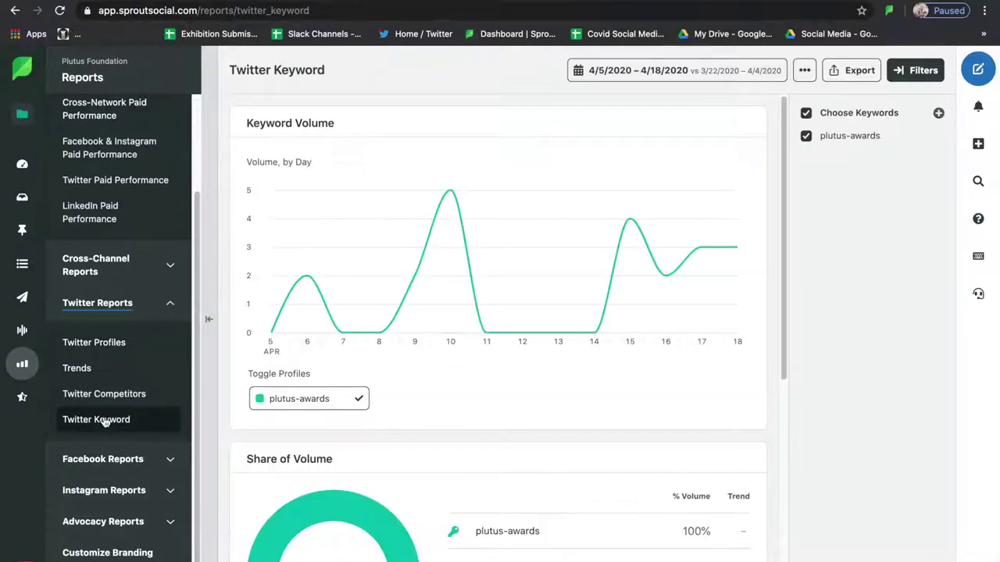
Step: Scroll through the plutus-awards Twitter Keyword report, then expand Facebook Reports
scroll(524, 375, down, 3)
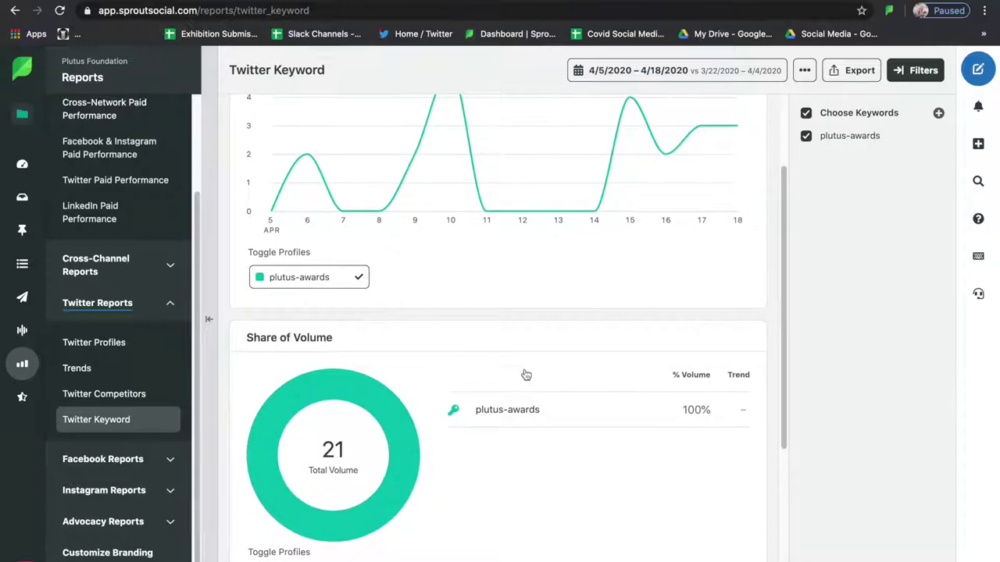
scroll(524, 374, down, 5)
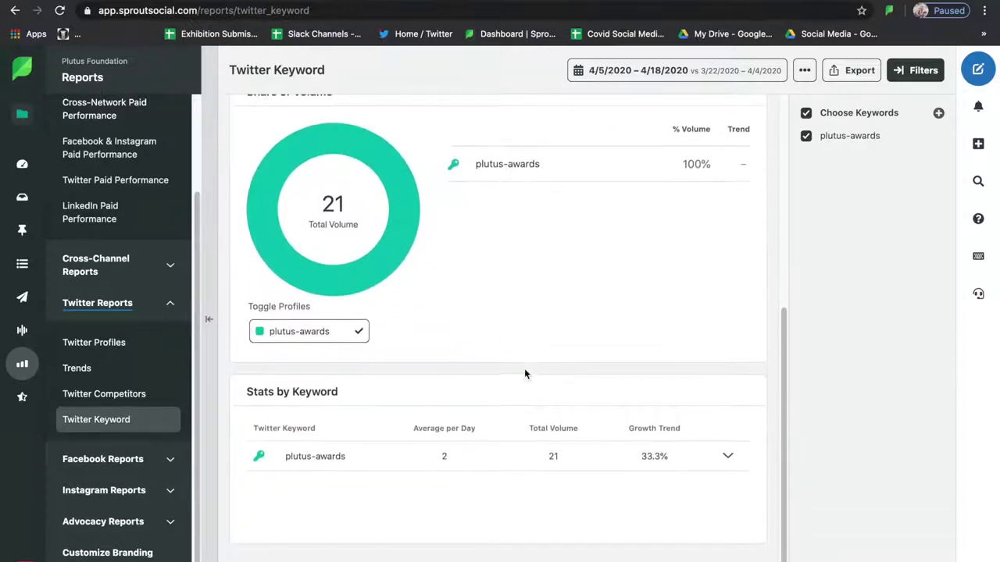
scroll(545, 271, up, 5)
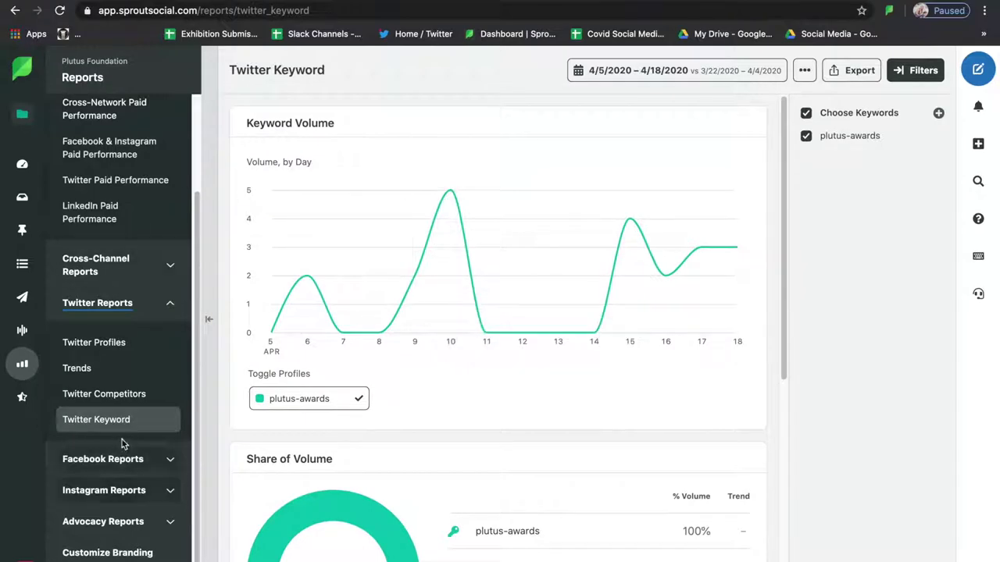
click(113, 463)
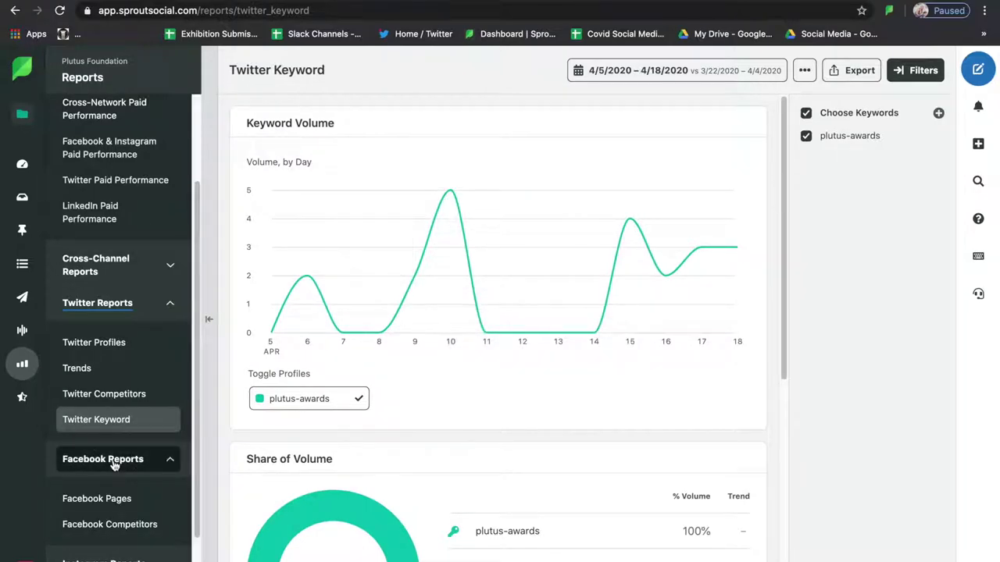
Step: Open the Facebook Pages report and include All Facebook Profiles in its filter
click(111, 498)
scroll(110, 497, down, 1)
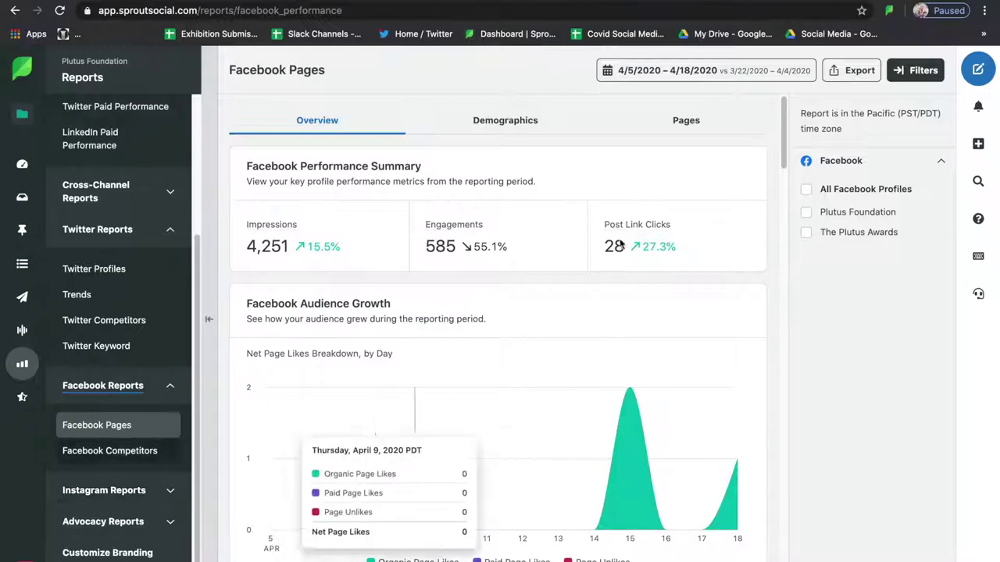
scroll(765, 205, down, 5)
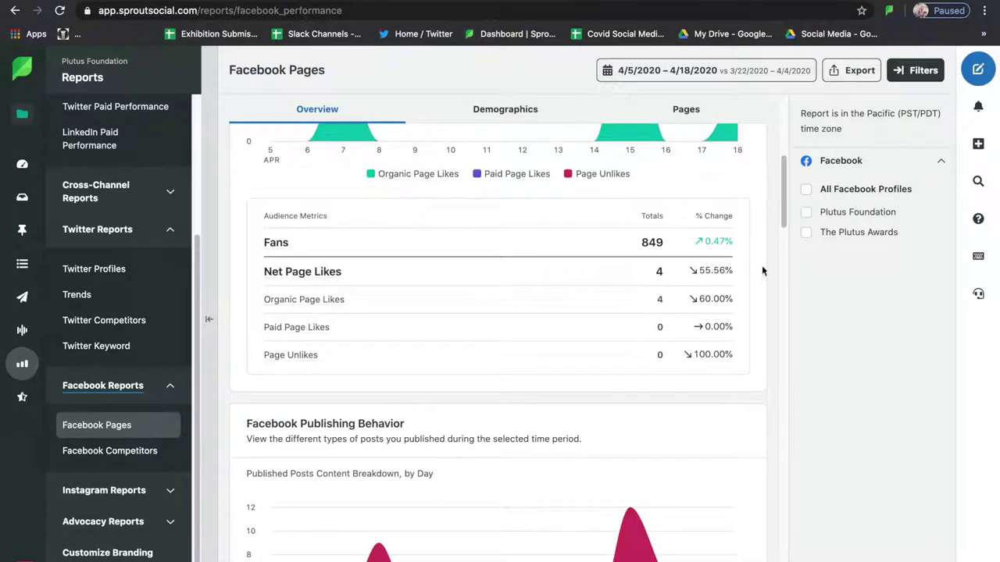
scroll(765, 270, down, 1)
scroll(765, 274, down, 1)
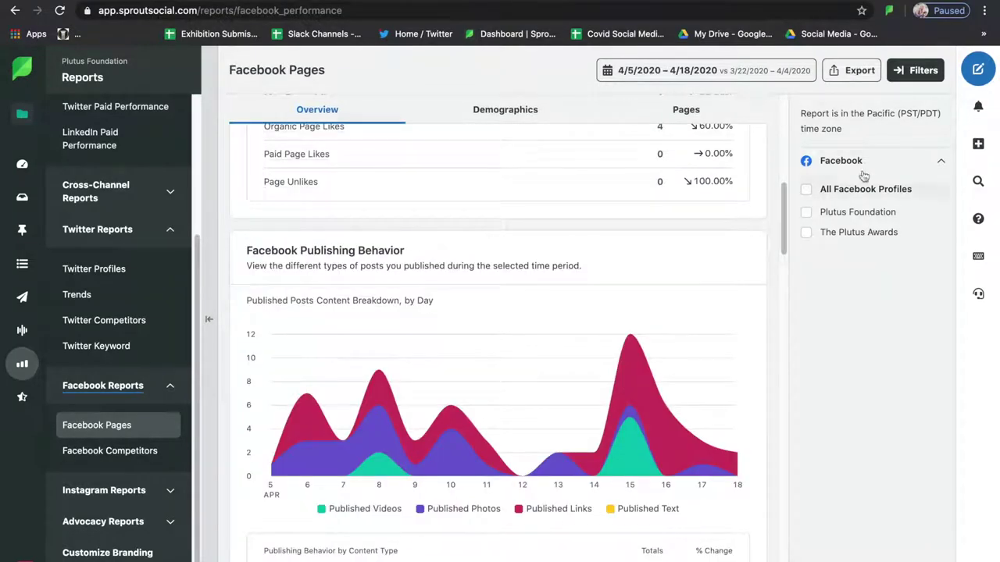
click(808, 192)
click(809, 194)
click(809, 193)
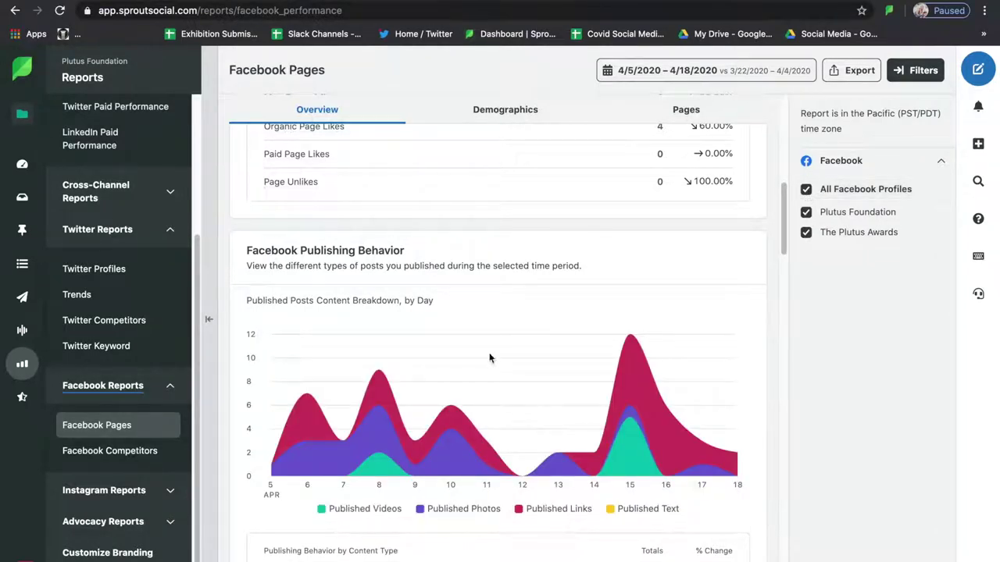
Step: Scroll down to the Facebook Top Posts engagement stats
scroll(751, 268, down, 2)
scroll(748, 297, down, 3)
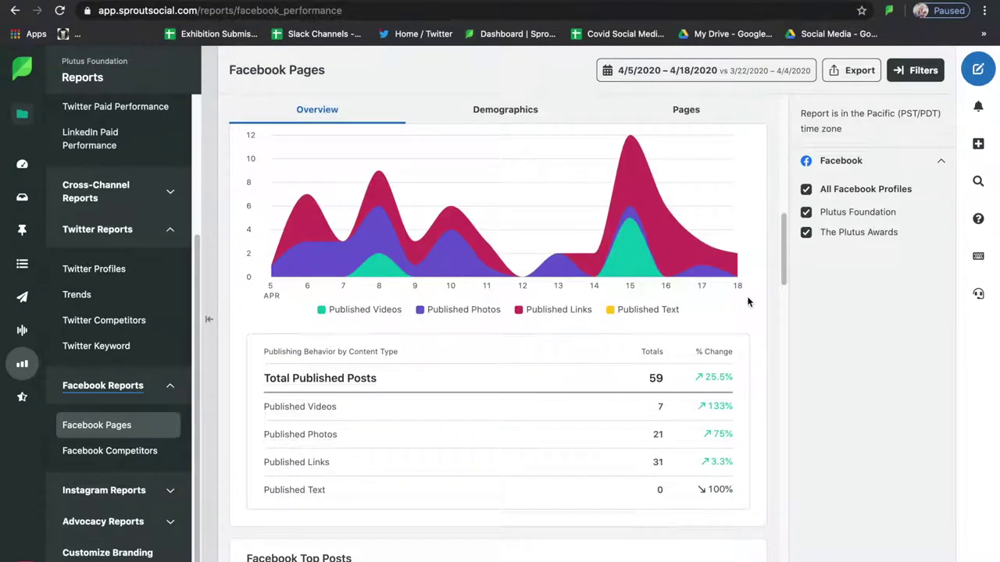
scroll(747, 301, down, 5)
scroll(747, 304, down, 7)
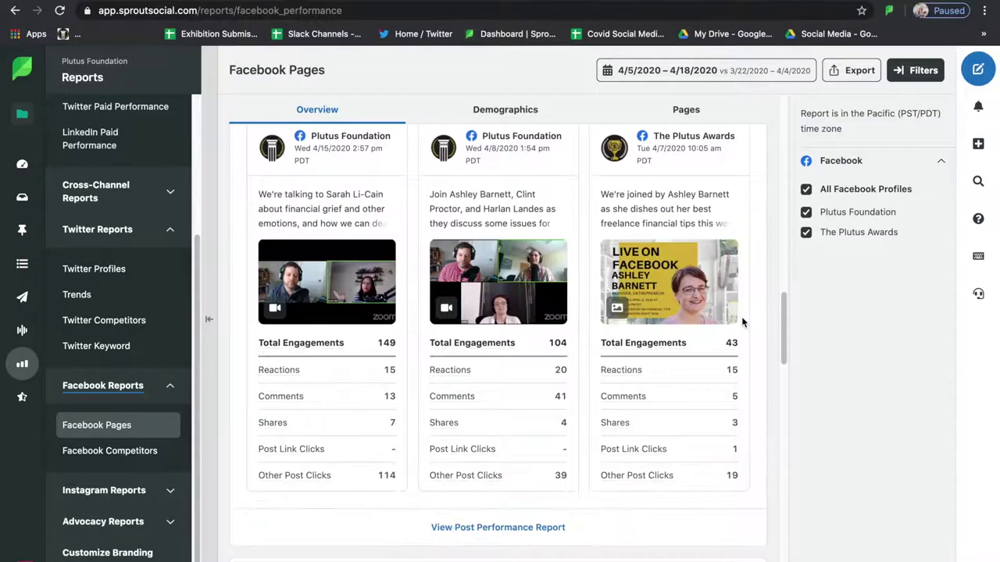
click(473, 527)
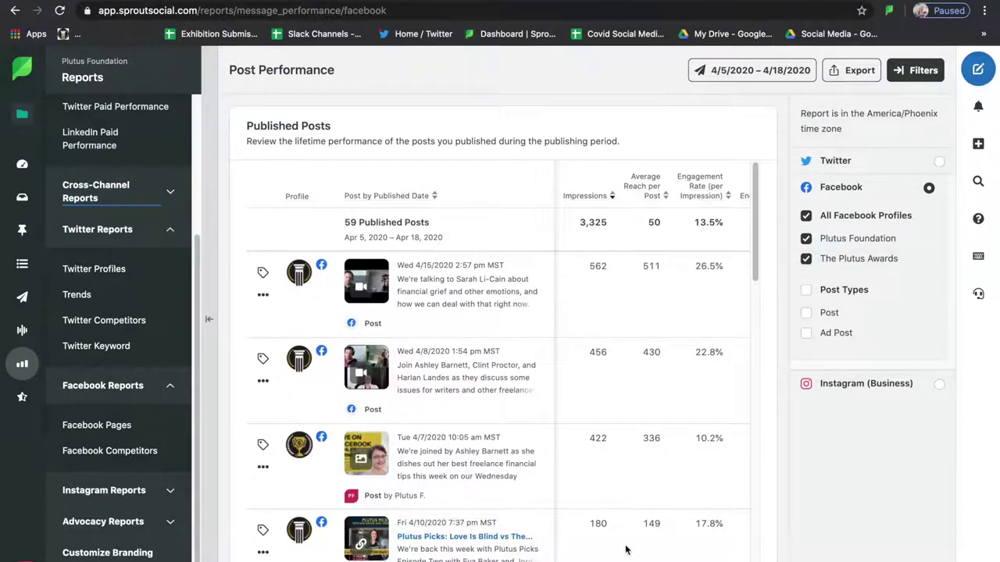
Step: Scroll the Post Performance table across its metric columns, then down through the 59 Facebook posts
scroll(625, 549, right, 5)
scroll(625, 550, right, 5)
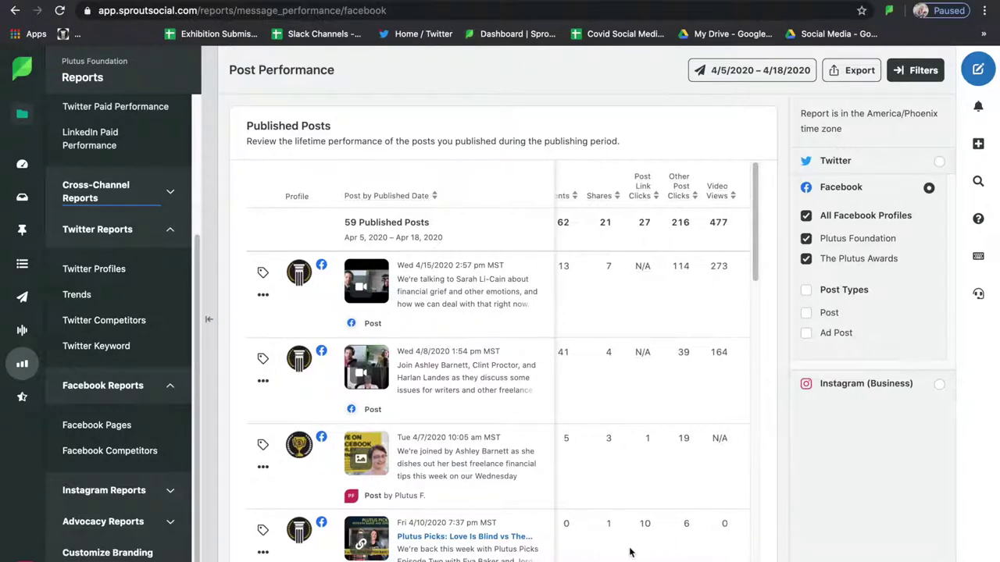
scroll(629, 553, left, 10)
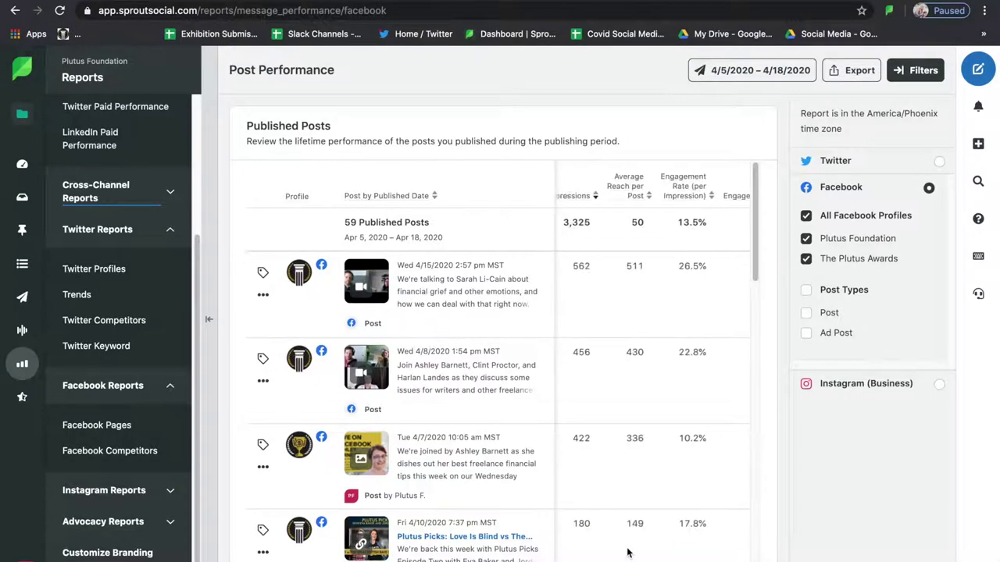
scroll(627, 553, down, 5)
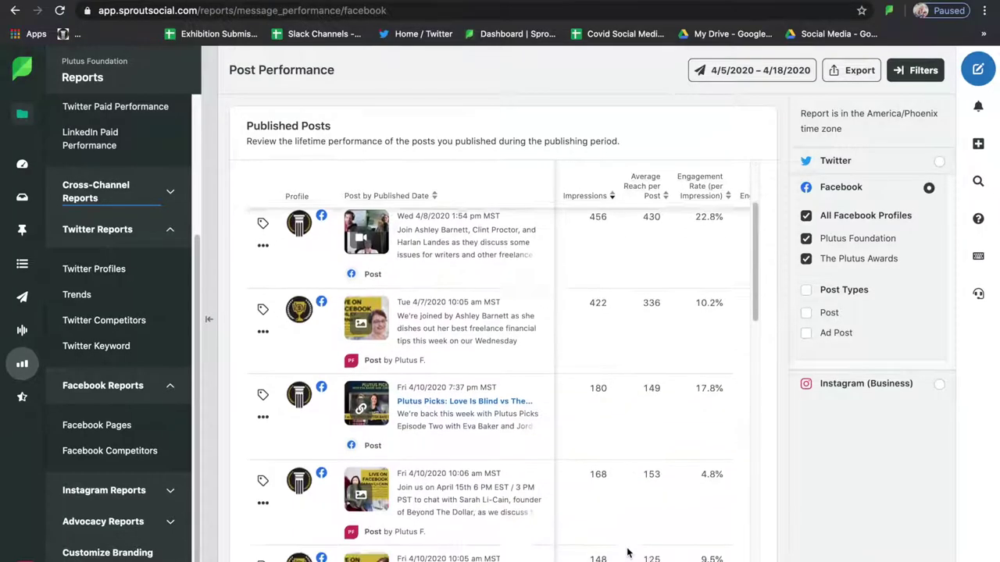
scroll(627, 553, down, 12)
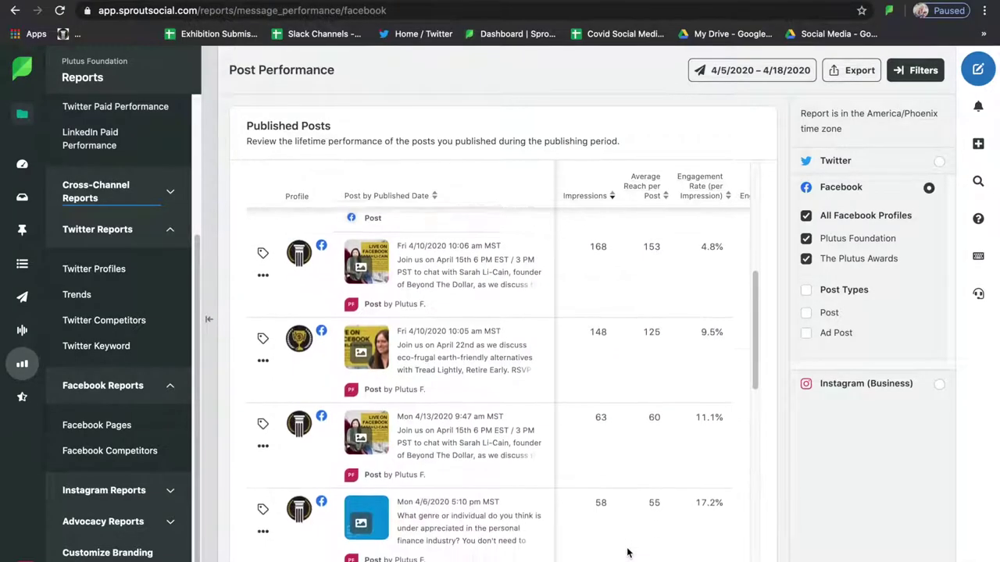
scroll(627, 553, down, 9)
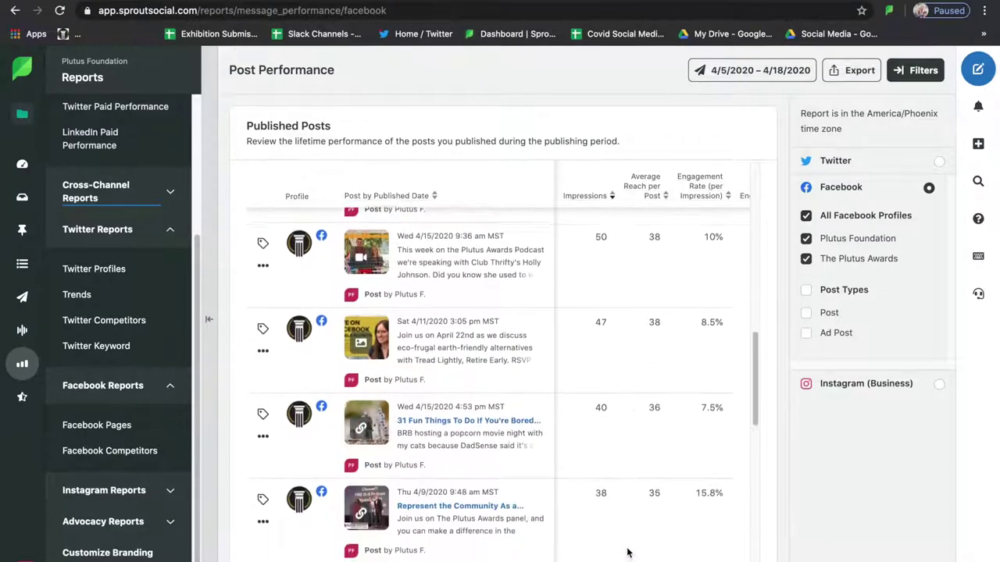
scroll(627, 553, down, 11)
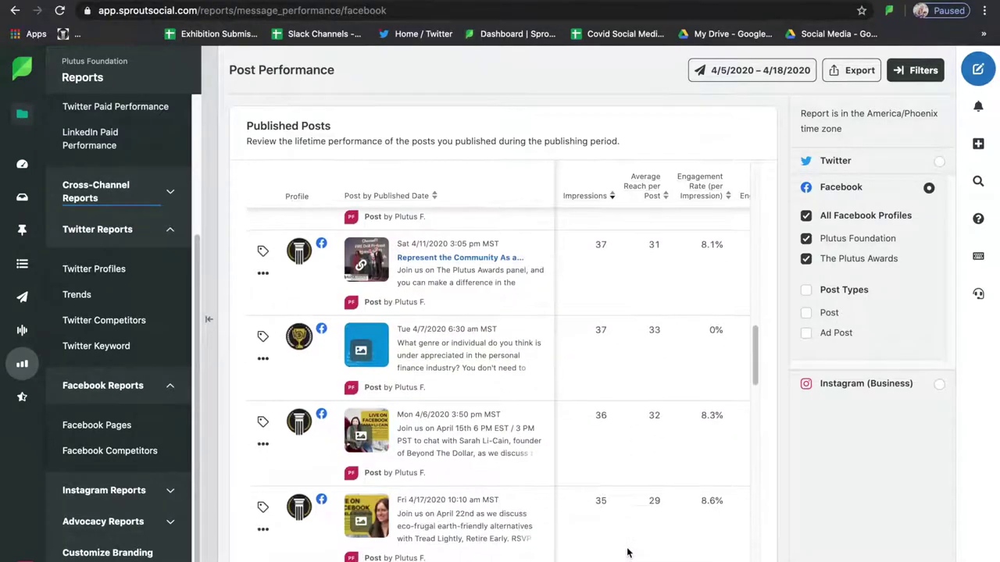
scroll(627, 553, down, 1)
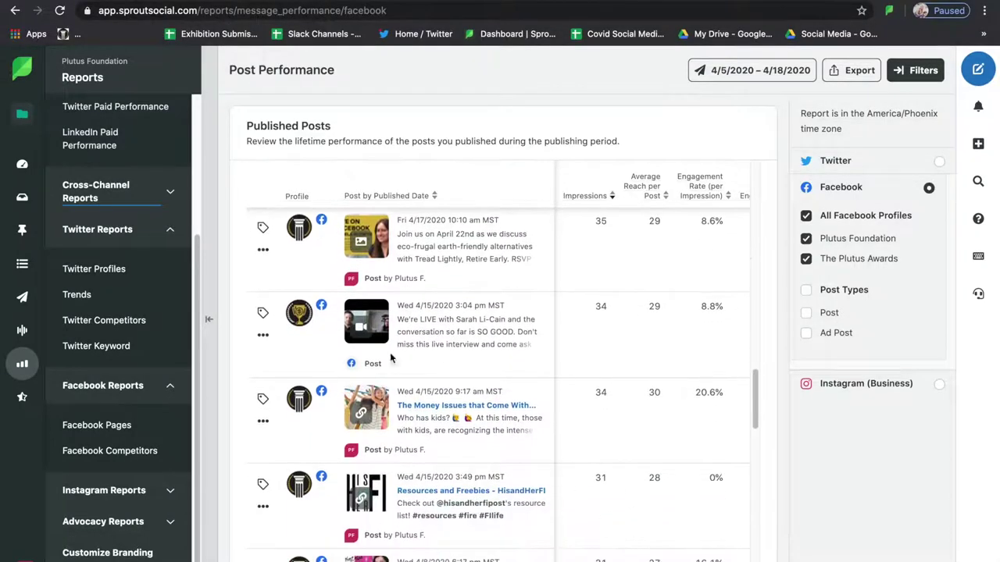
click(147, 452)
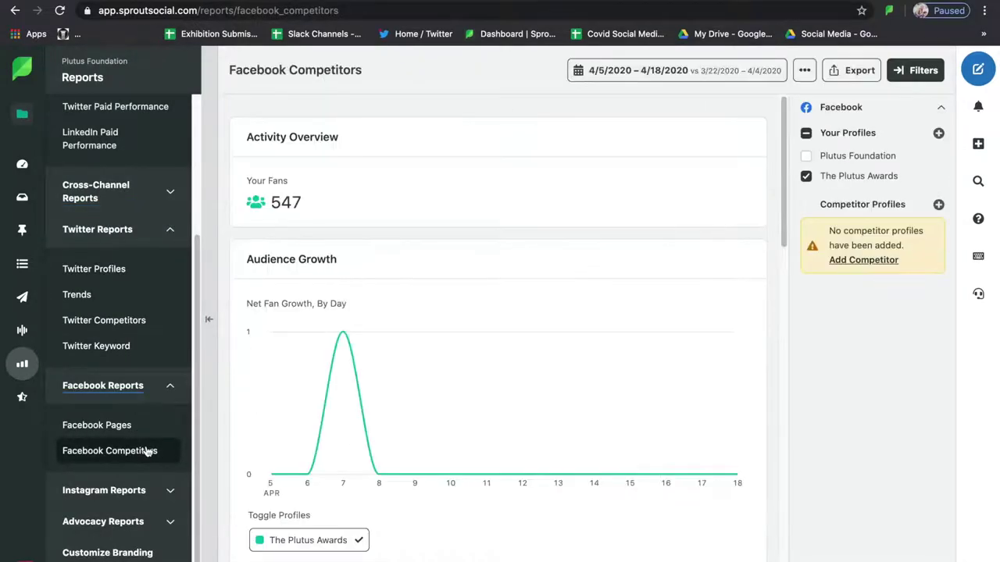
Step: Search 'fincon' and add FinCon as a Facebook competitor page
click(871, 260)
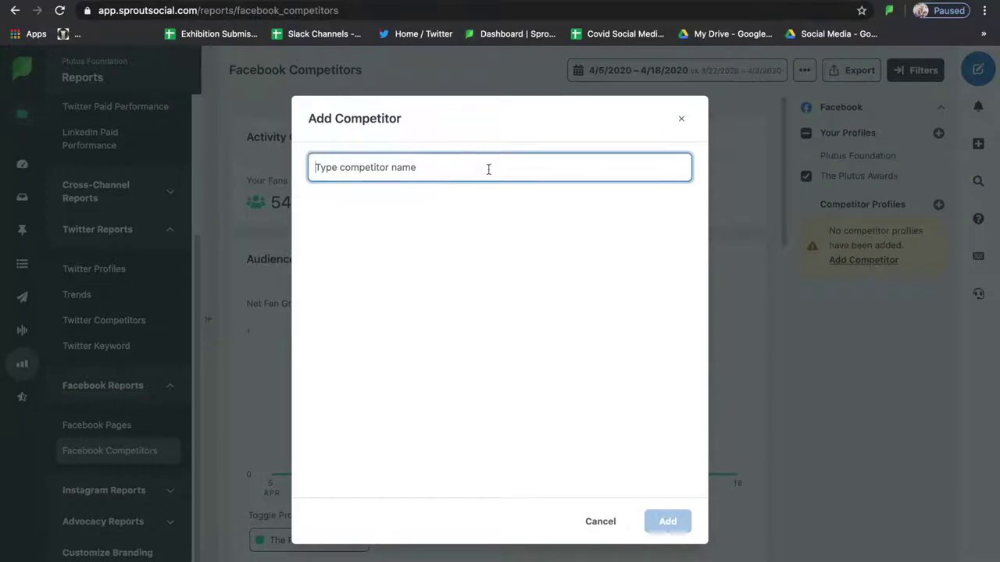
text(fincon)
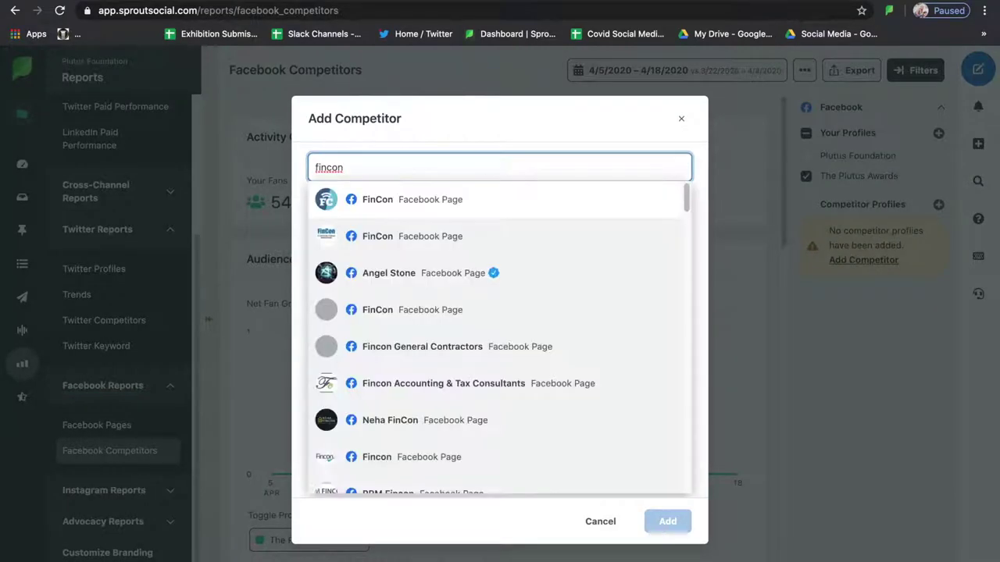
click(441, 199)
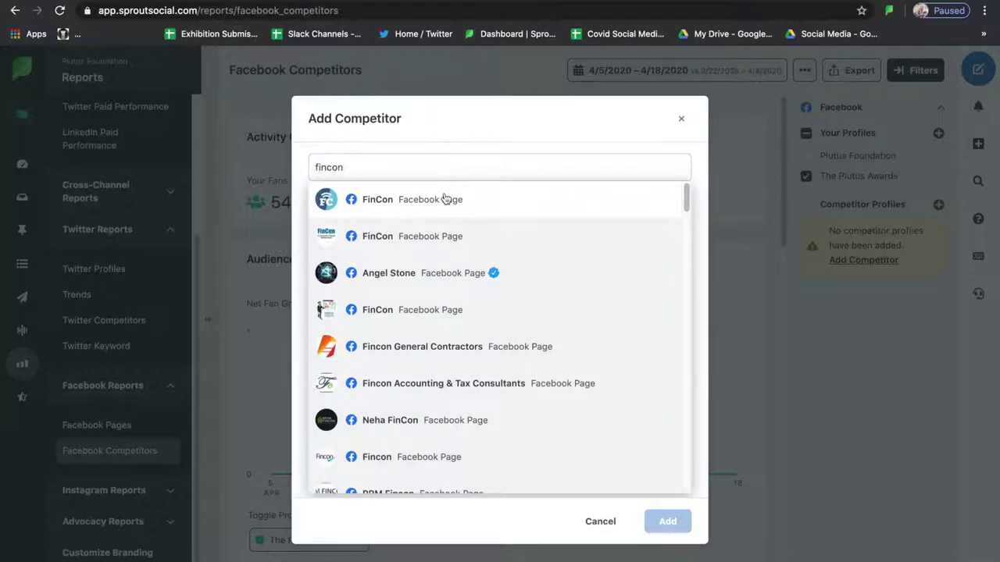
click(668, 506)
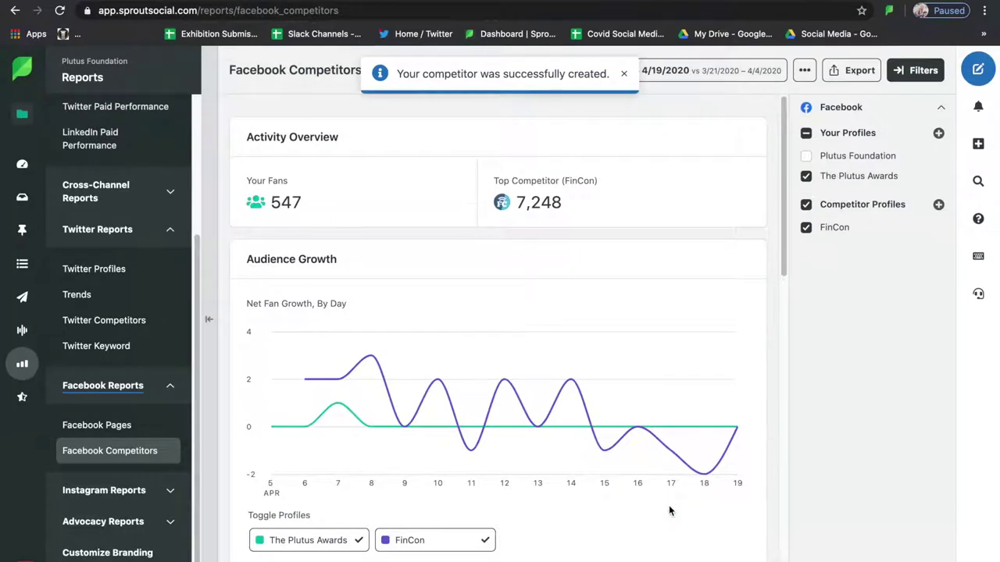
Step: Scroll to Stats by Page and expand, then collapse, The Plutus Awards' post details
scroll(617, 358, down, 5)
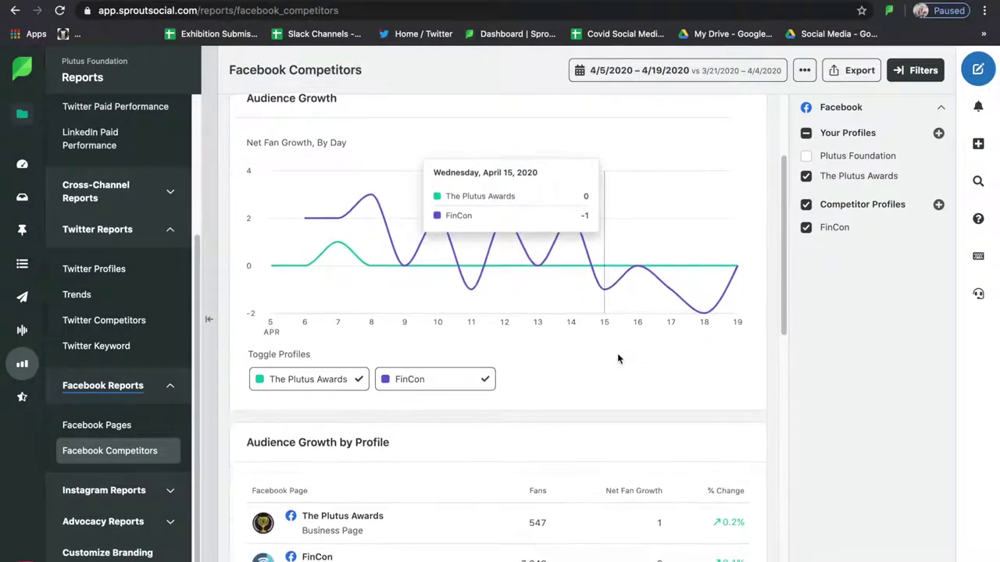
scroll(617, 358, down, 5)
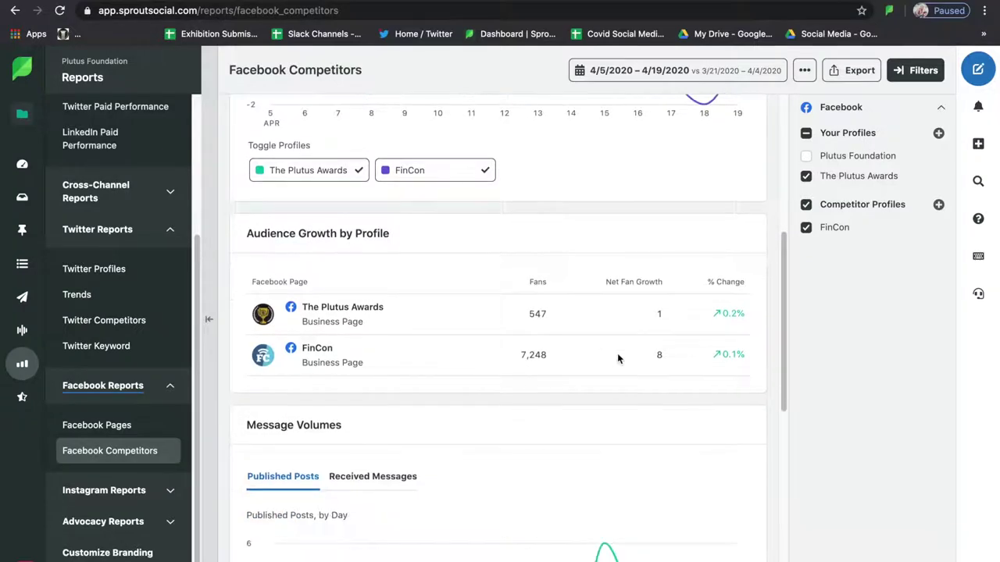
scroll(617, 358, down, 7)
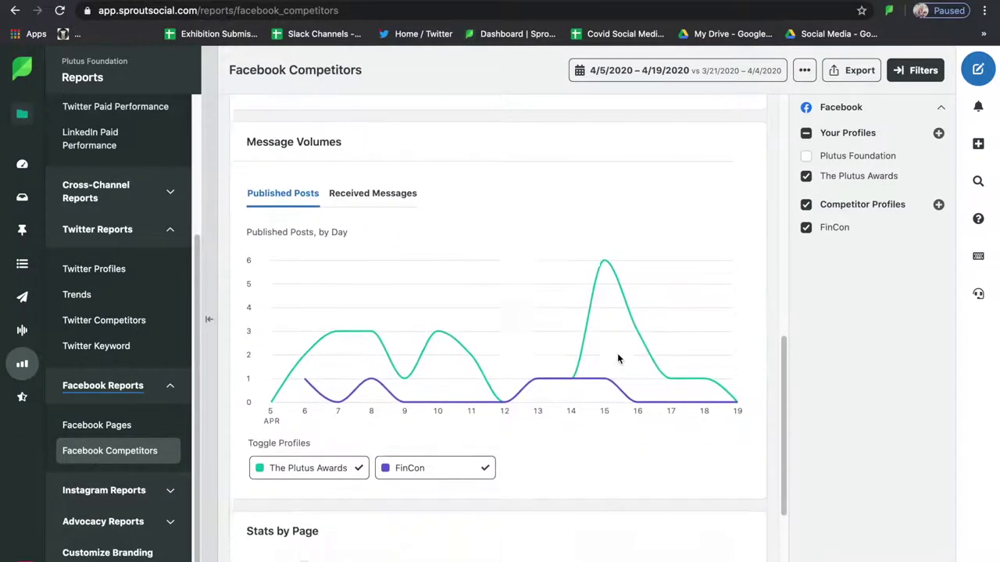
scroll(617, 357, down, 4)
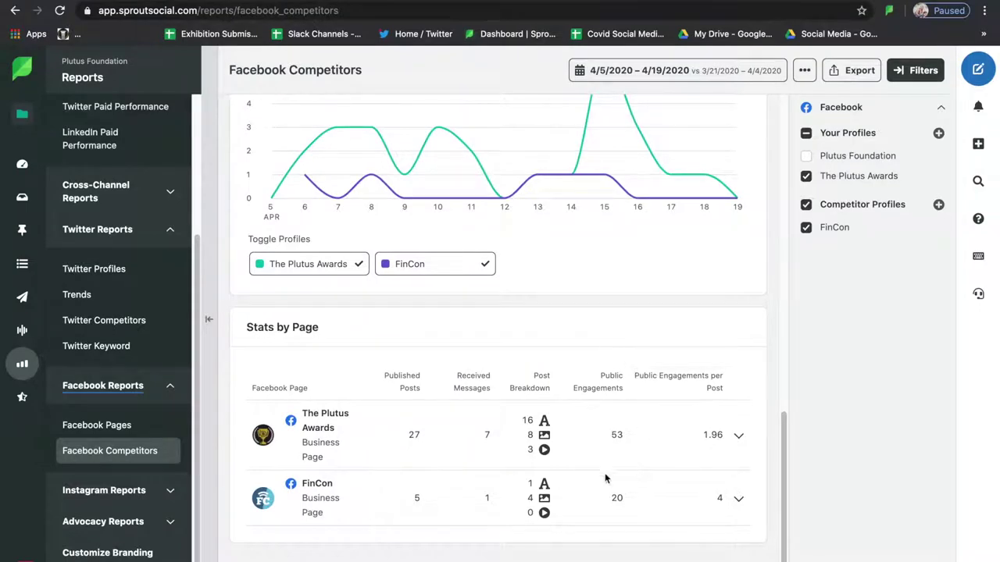
click(544, 426)
scroll(544, 428, down, 3)
scroll(544, 428, down, 2)
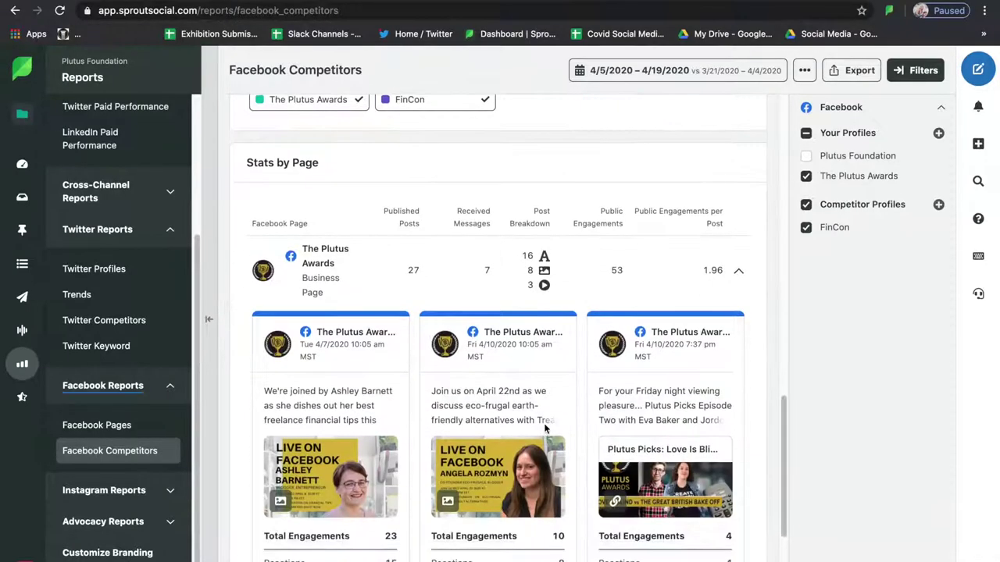
click(545, 273)
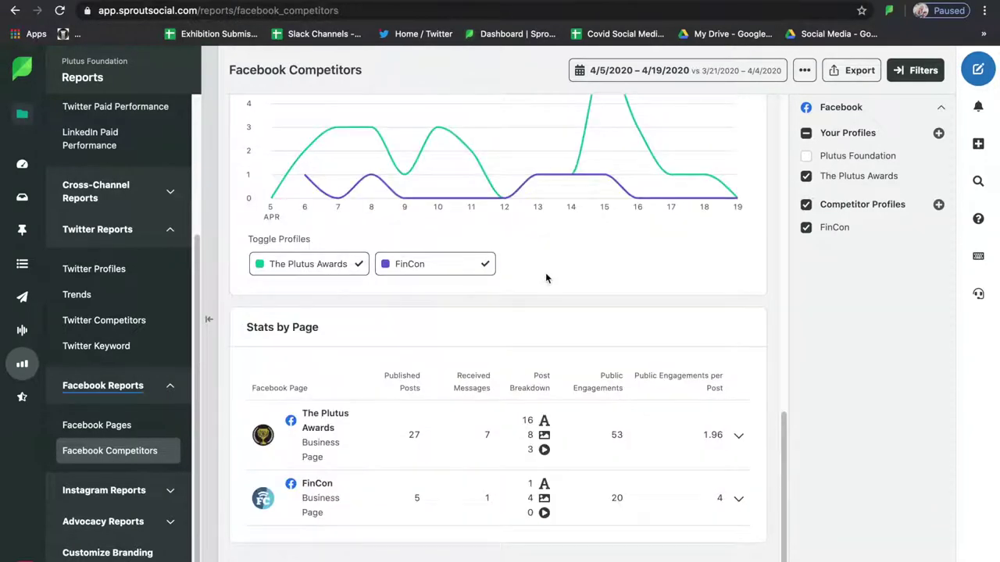
click(545, 437)
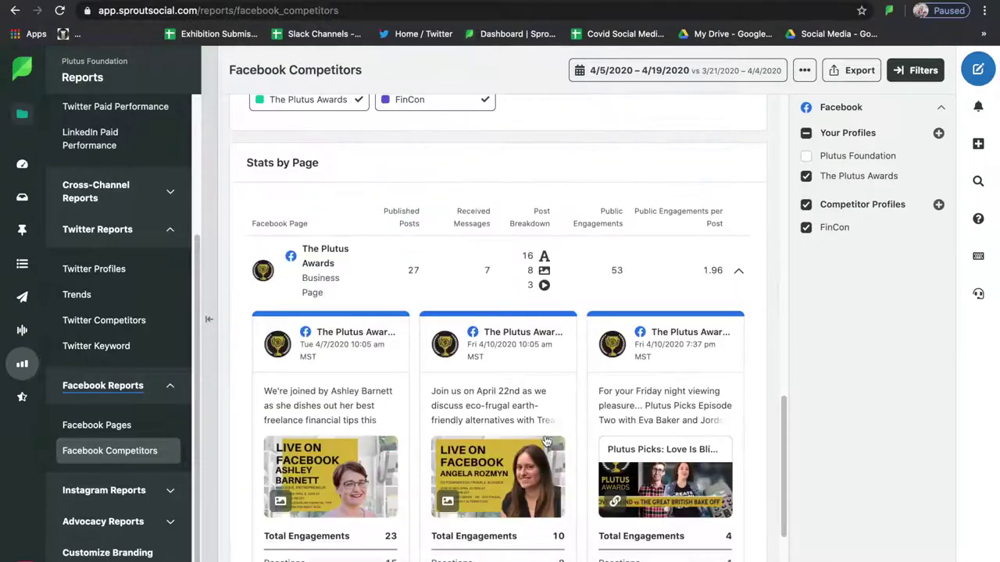
click(543, 285)
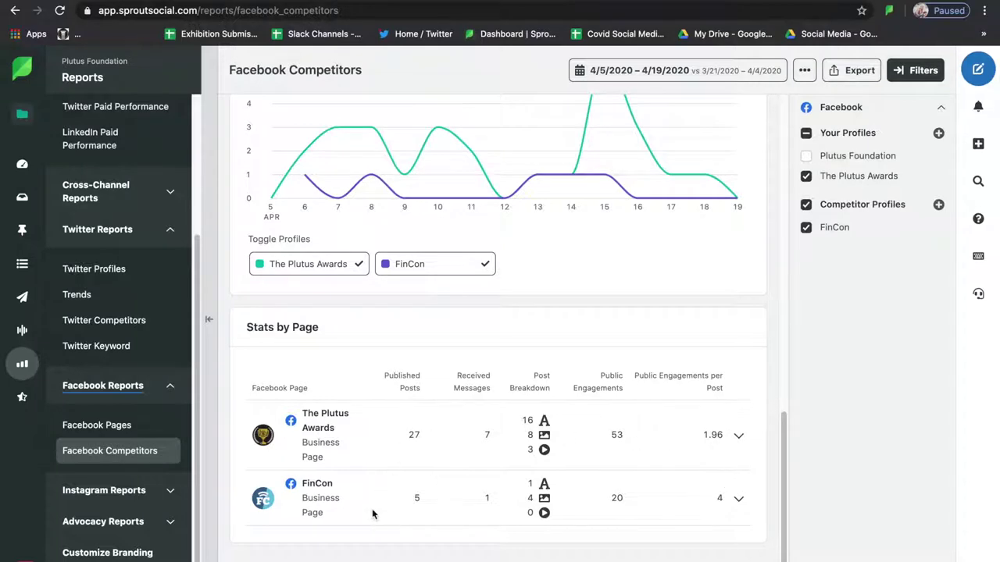
click(118, 490)
Step: Review the Instagram Business Profiles overview, then open its Post Performance report for 4/5–4/18/2020
click(108, 532)
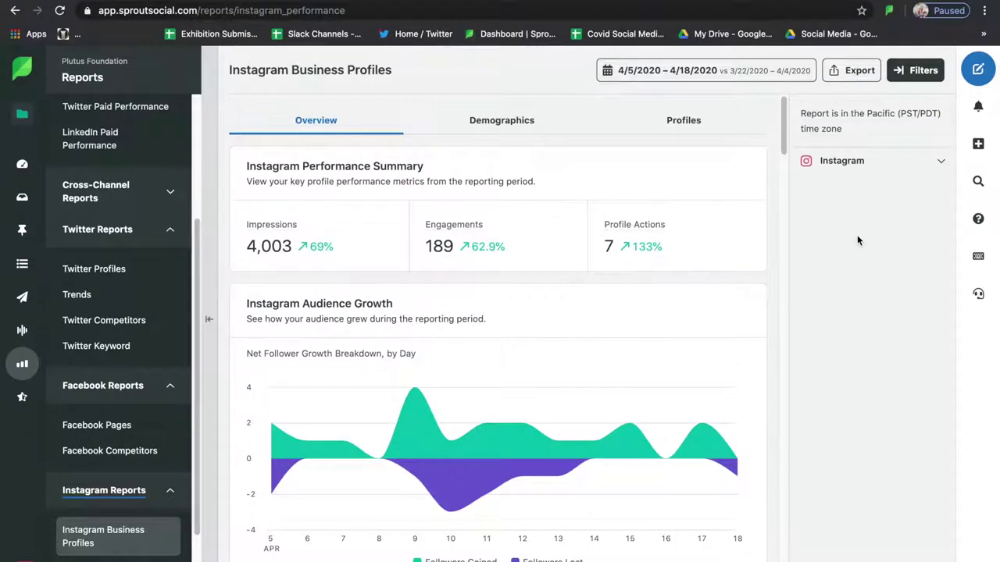
scroll(615, 252, down, 5)
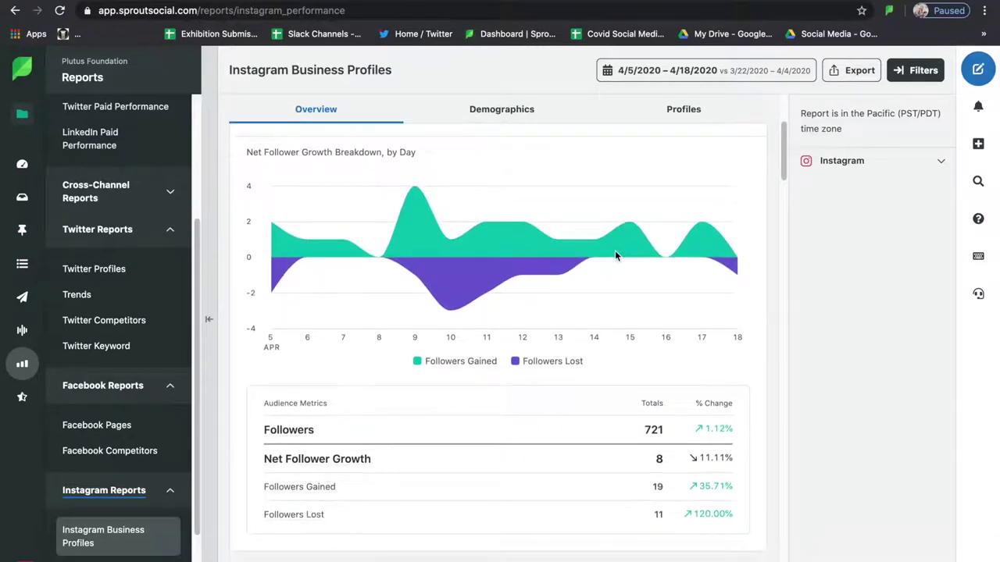
scroll(614, 251, down, 7)
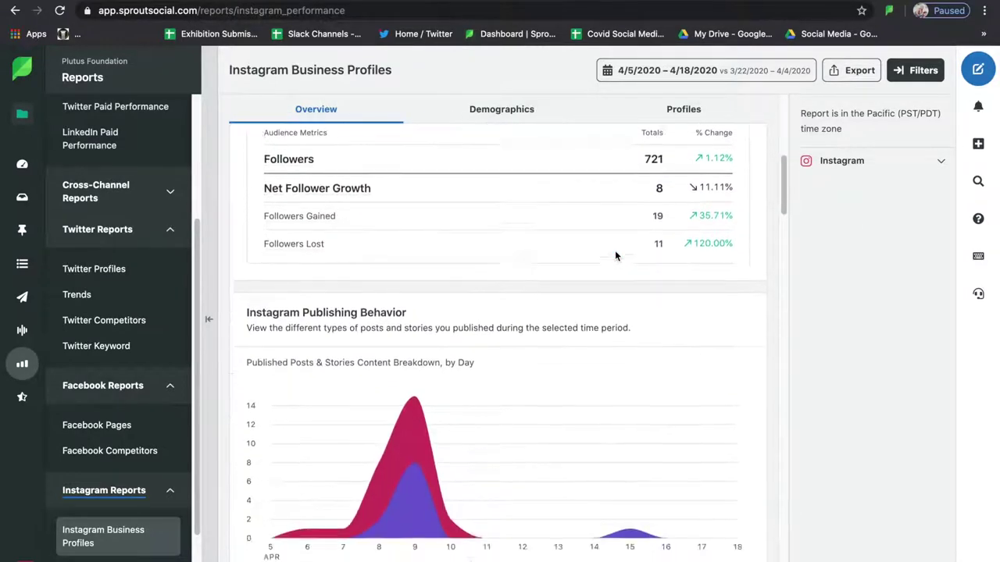
scroll(615, 253, down, 5)
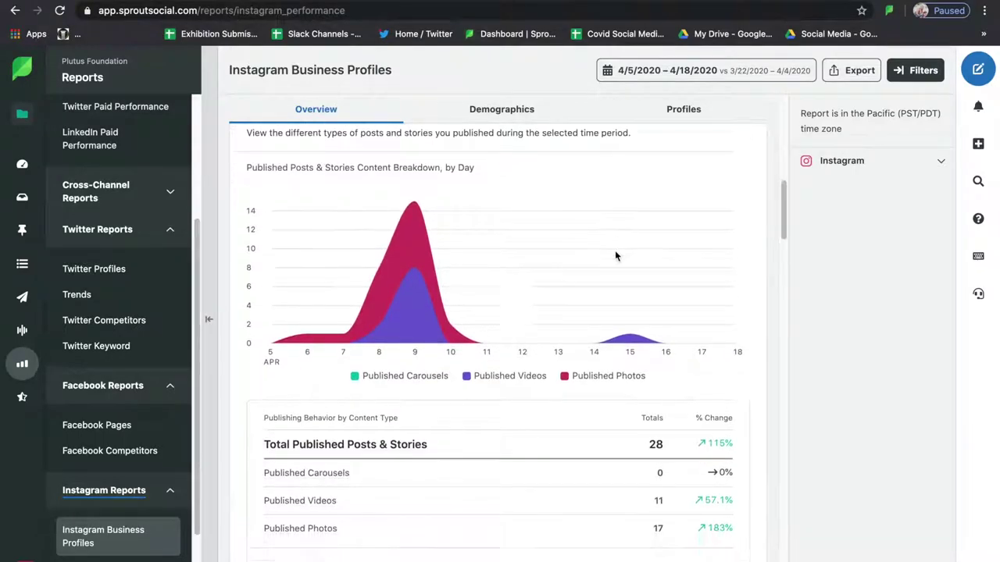
scroll(614, 255, down, 4)
scroll(615, 255, down, 3)
scroll(614, 255, down, 4)
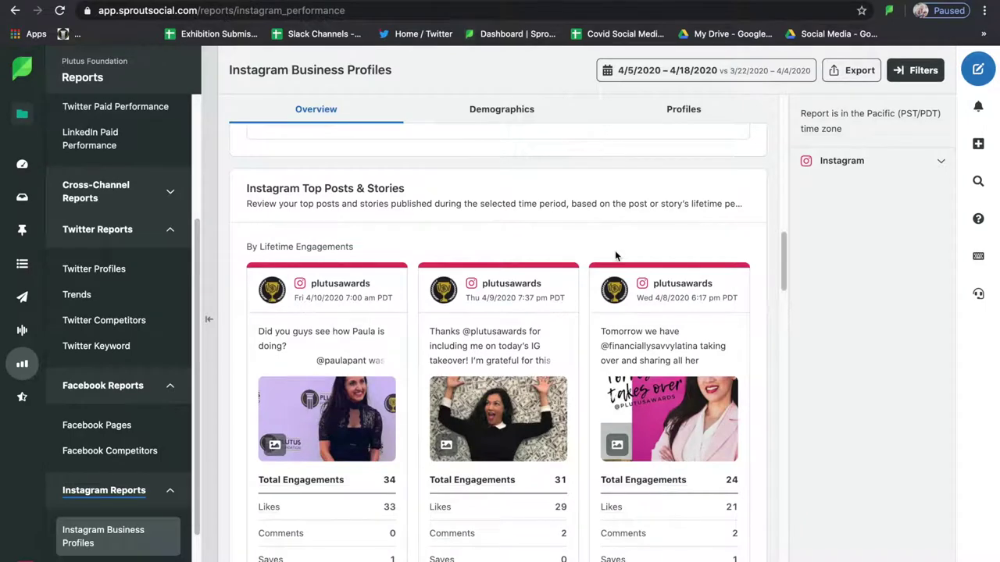
scroll(615, 255, down, 6)
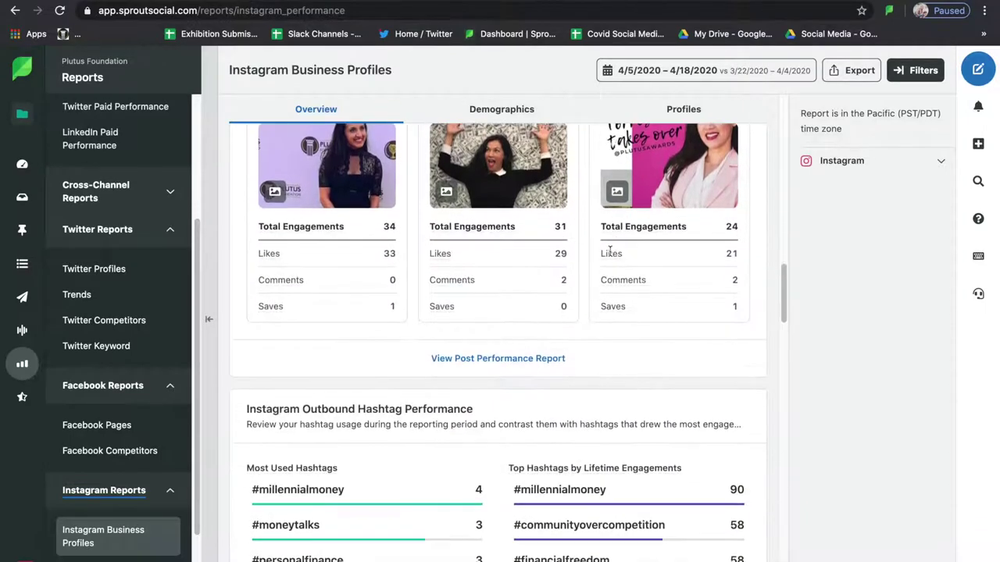
click(524, 357)
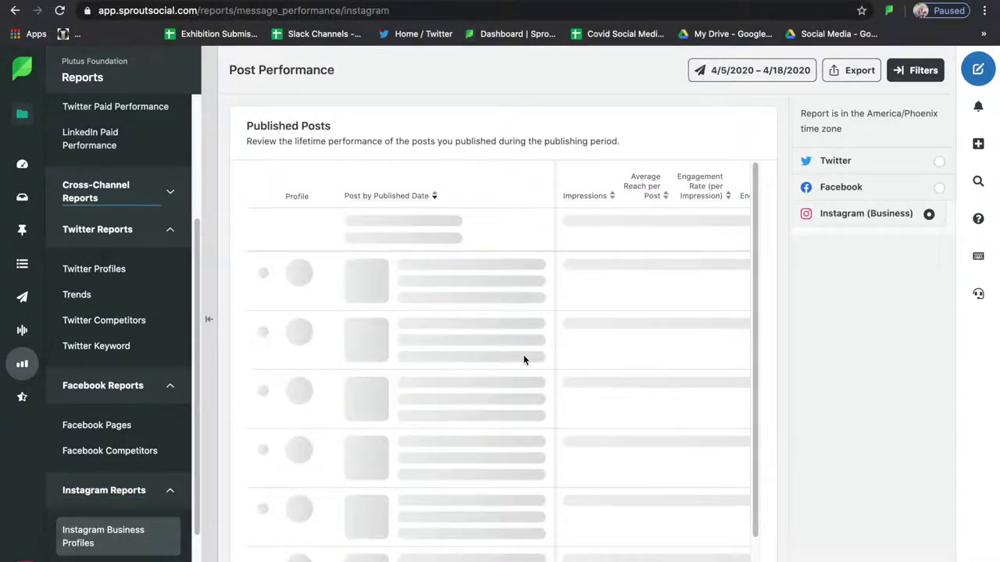
Step: Browse the 28 published Instagram posts' metrics, then open the Instagram Competitors report
scroll(524, 359, down, 3)
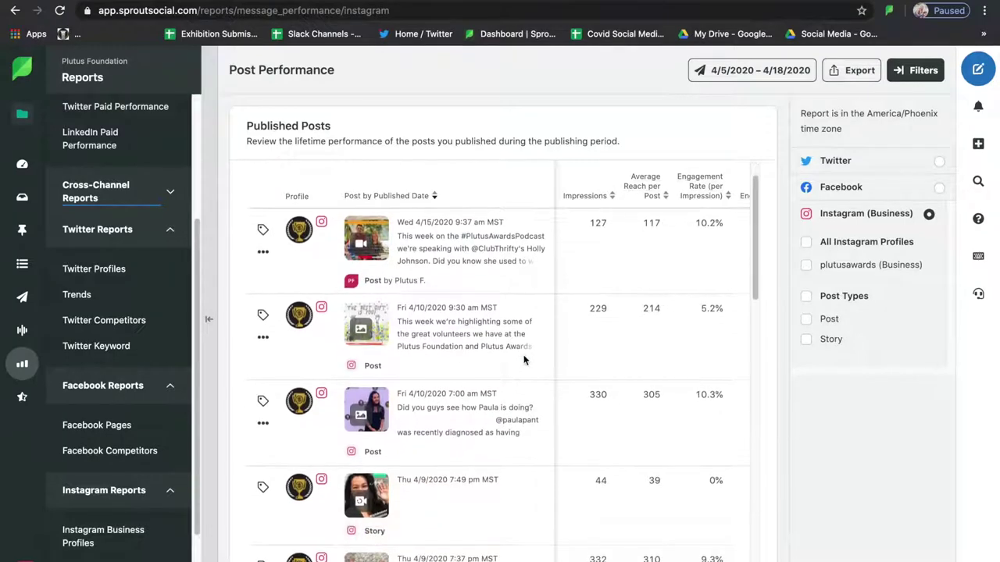
scroll(523, 360, down, 5)
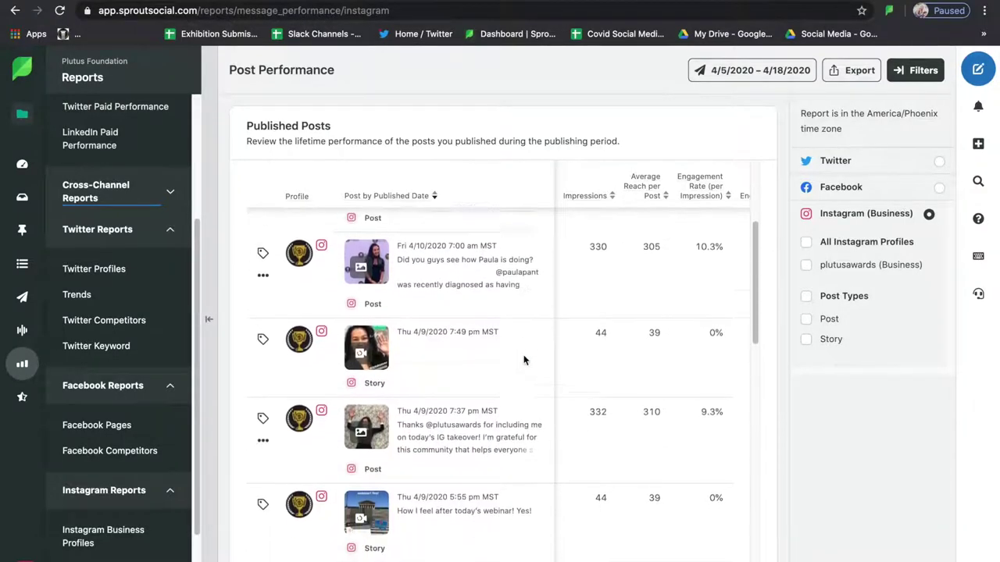
scroll(524, 360, right, 4)
scroll(523, 360, right, 4)
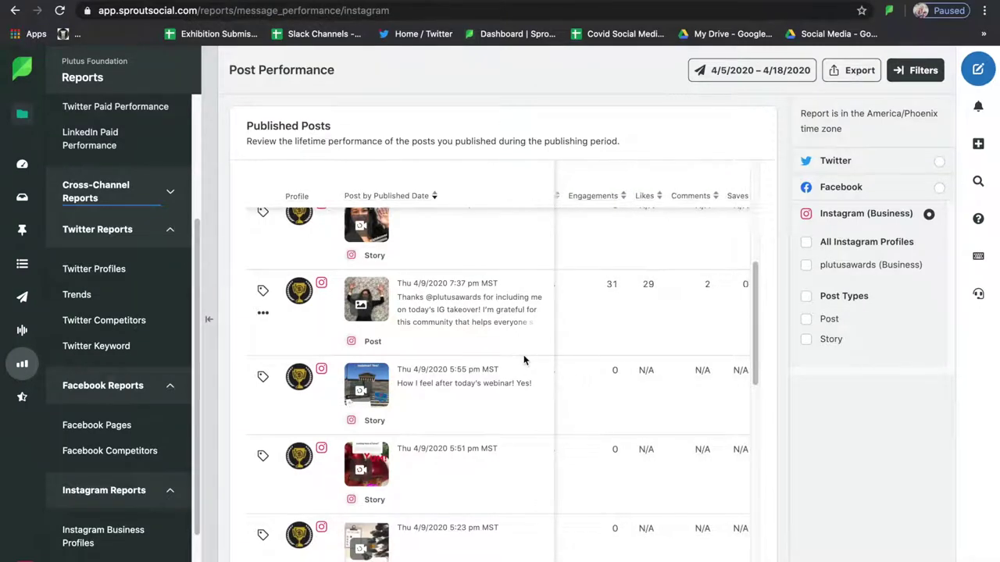
scroll(523, 360, down, 1)
scroll(523, 360, down, 8)
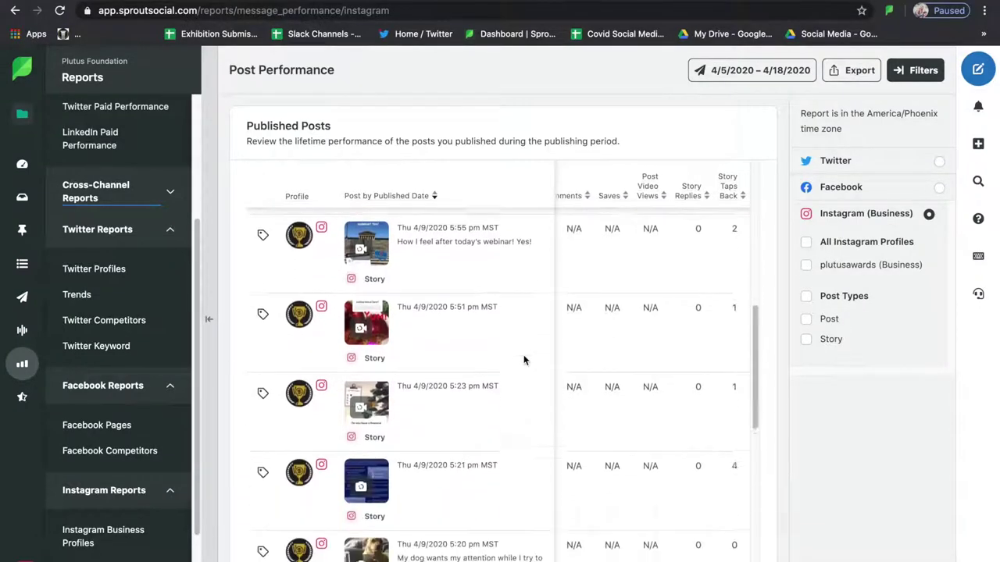
scroll(523, 358, up, 10)
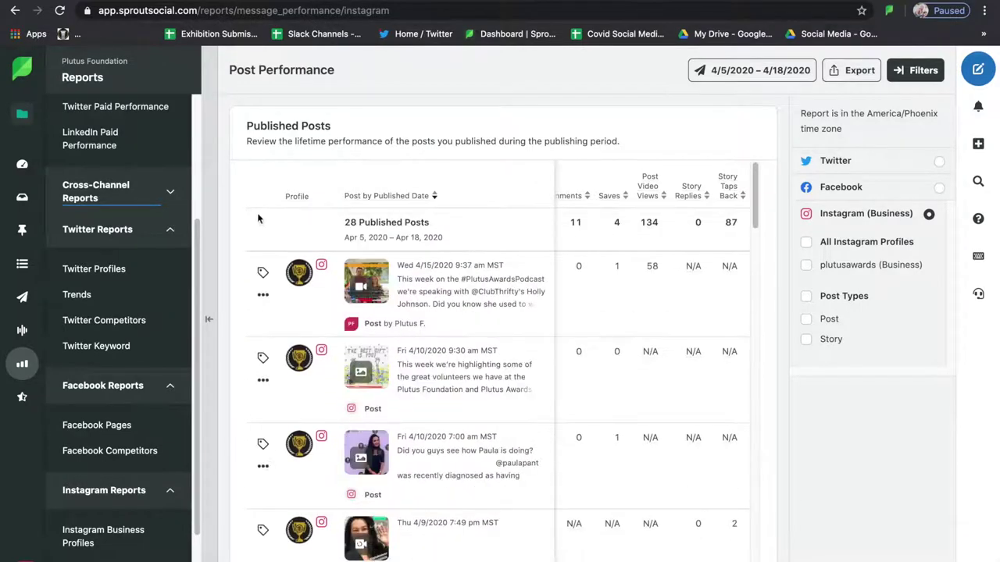
scroll(116, 531, down, 3)
click(113, 483)
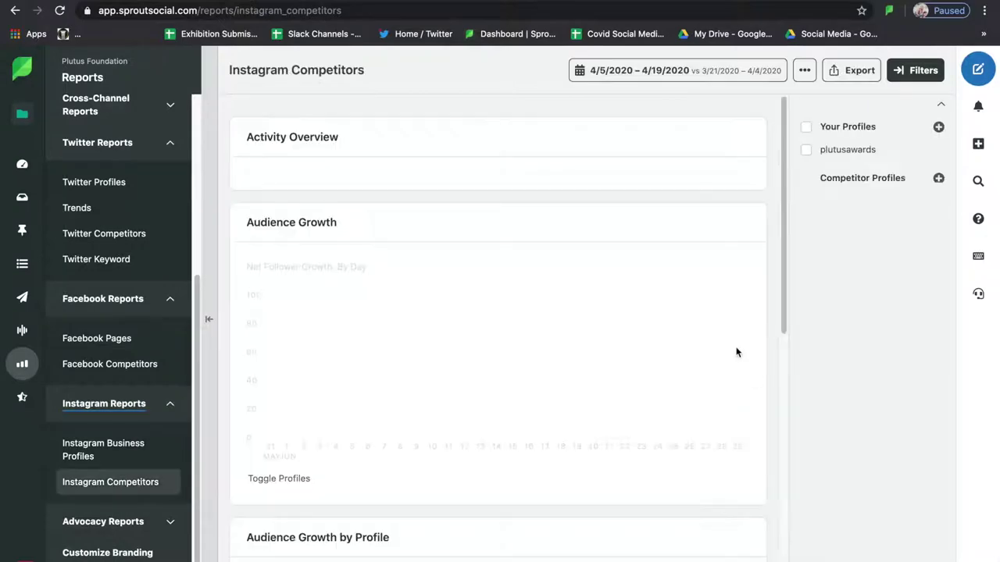
Step: Add the finconexpo business profile as a tracked Instagram competitor
click(848, 239)
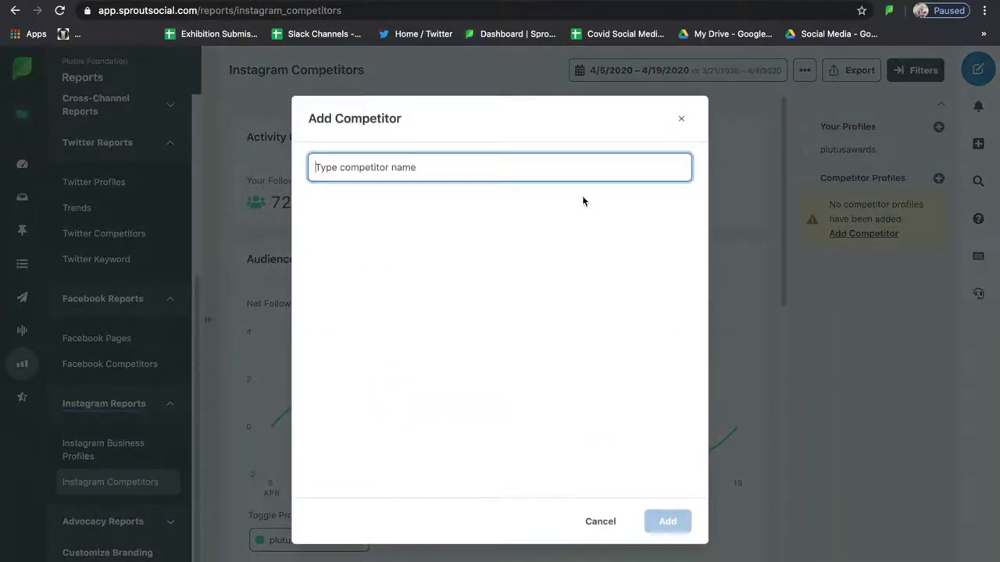
click(587, 167)
text(fincon)
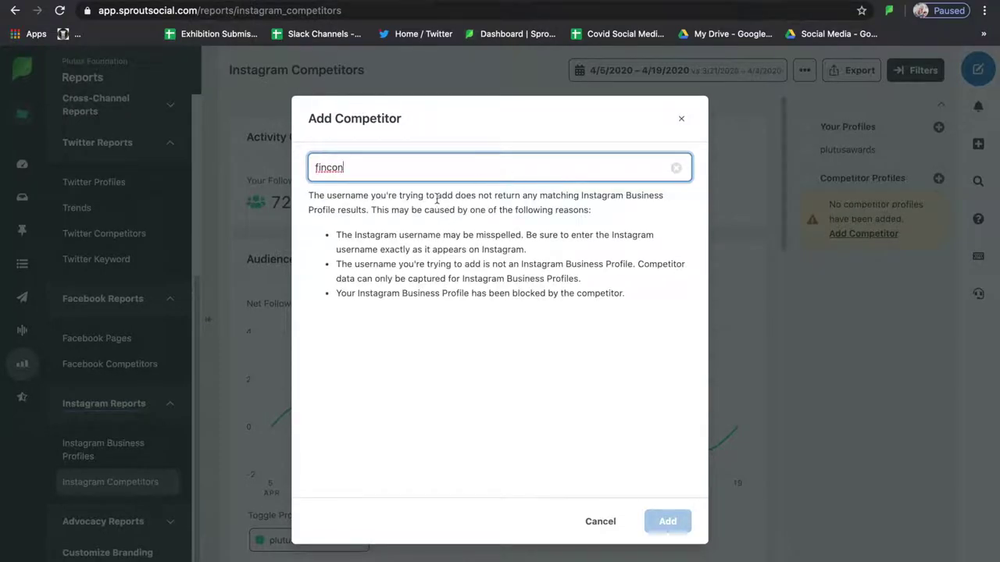
text(exo)
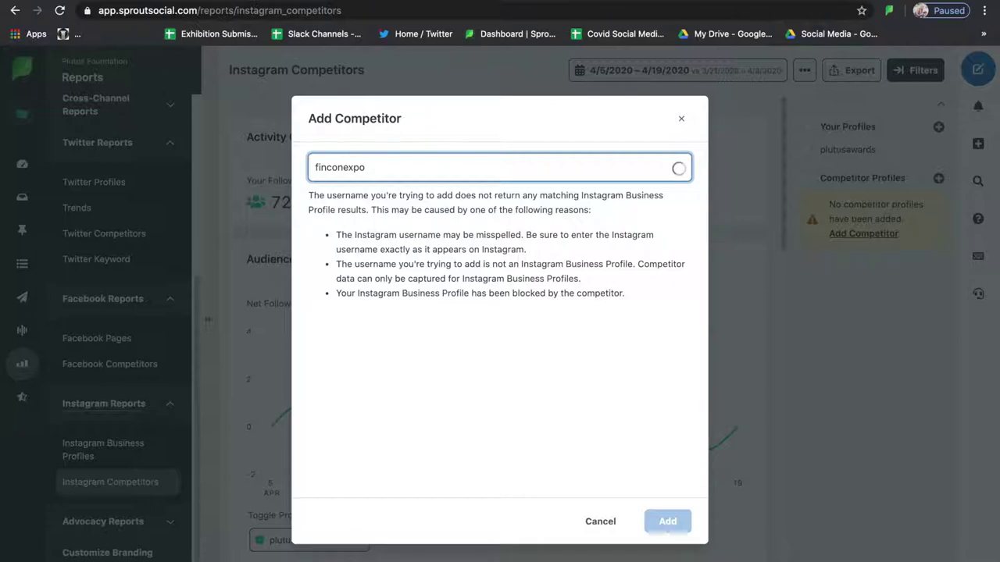
click(451, 202)
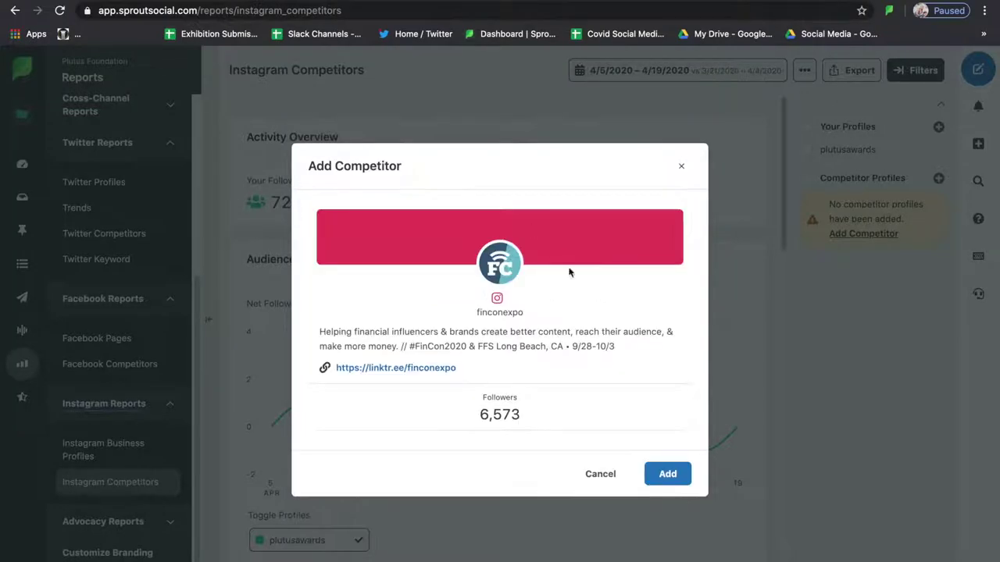
click(652, 471)
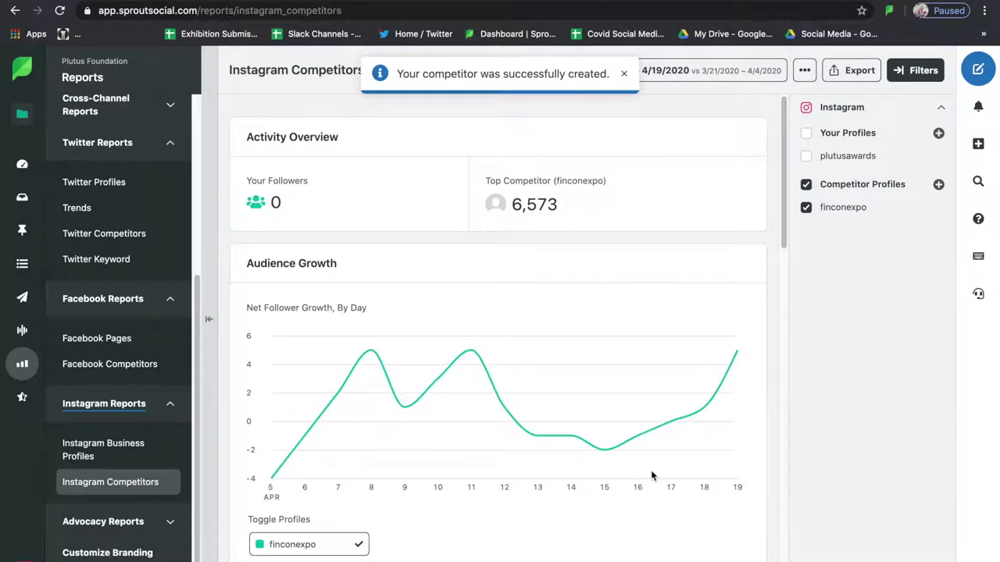
Step: Review finconexpo's stats (4 posts, 131 likes, 10 comments), then open and close Customize Branding
scroll(651, 476, down, 5)
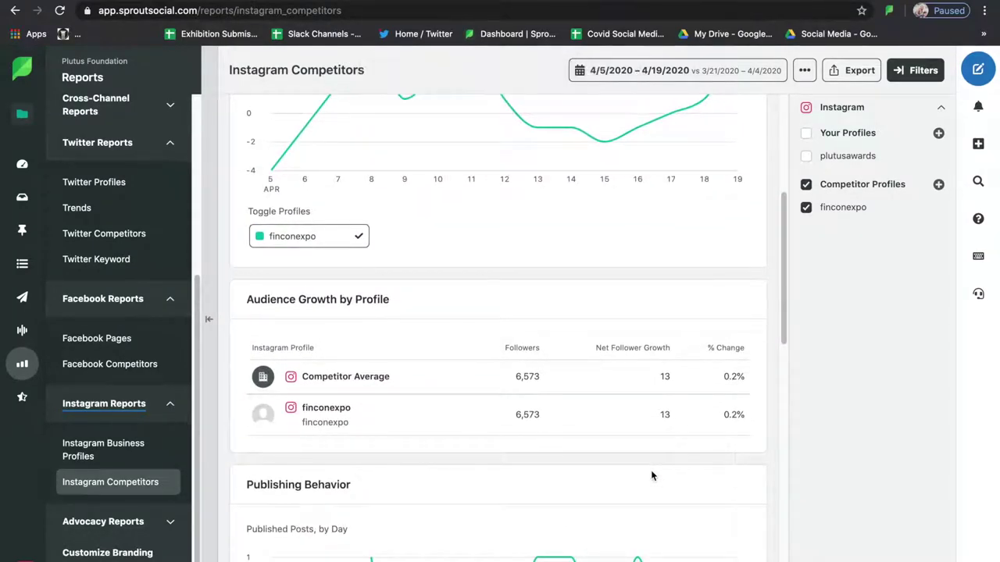
scroll(651, 476, down, 8)
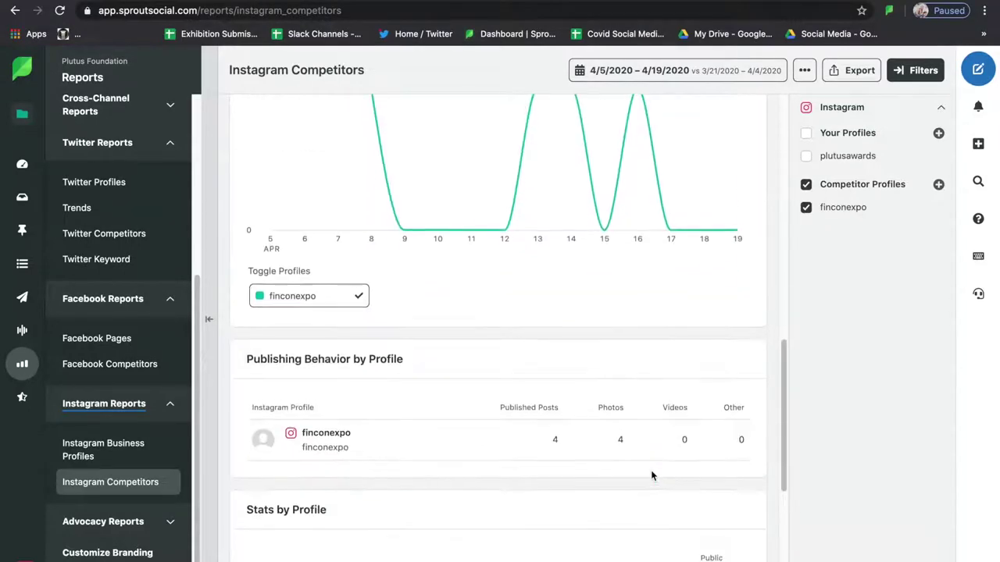
scroll(651, 476, down, 4)
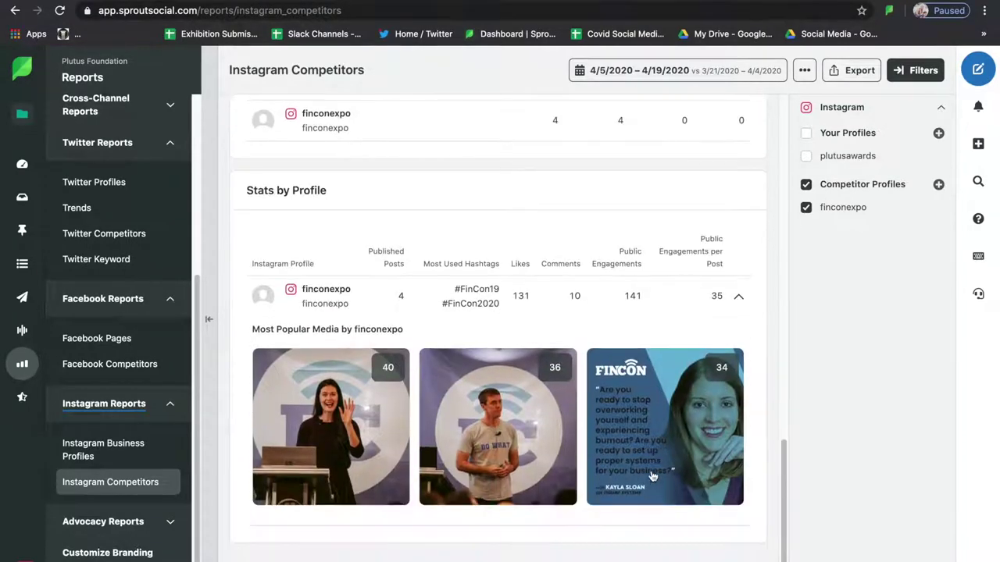
click(102, 522)
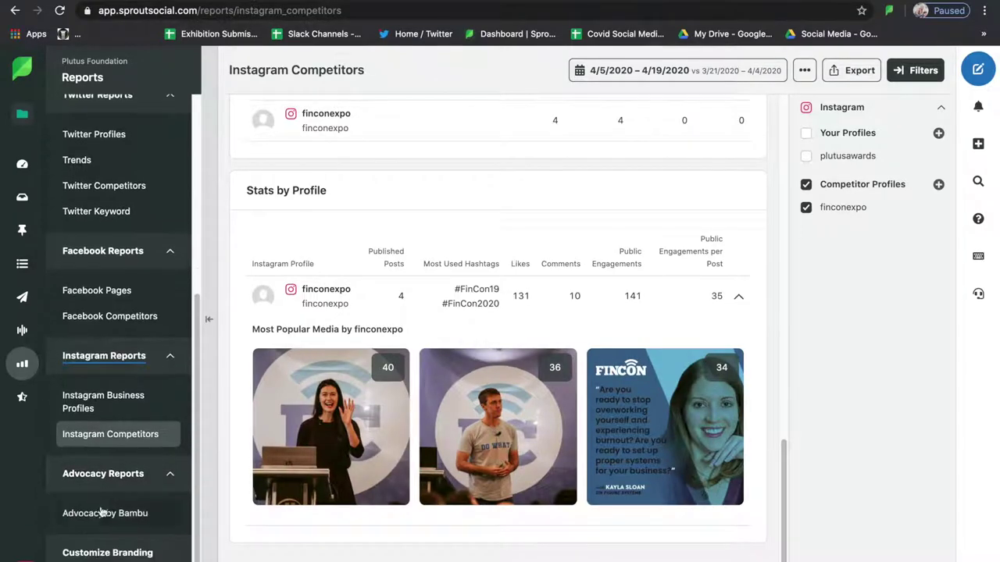
click(101, 552)
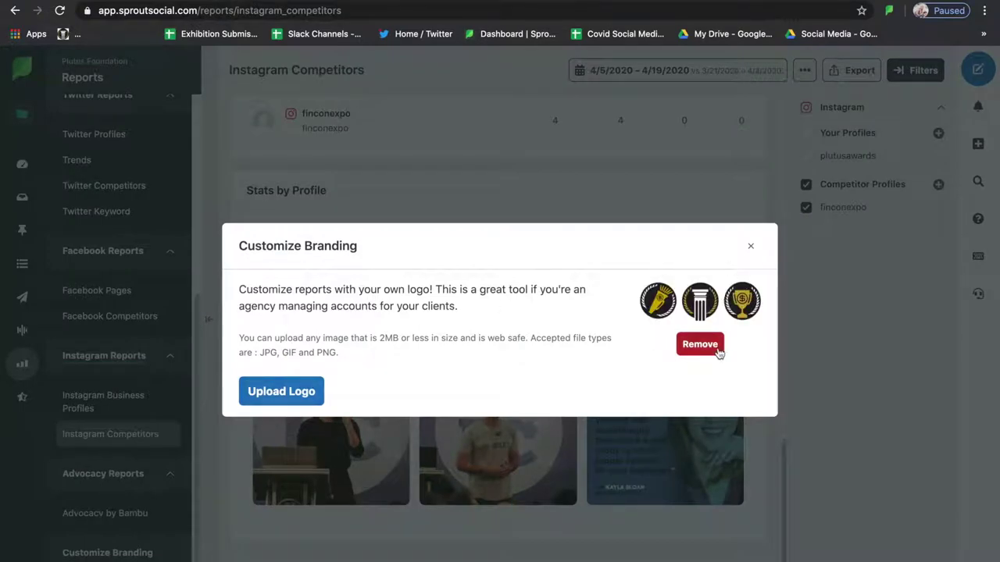
click(751, 246)
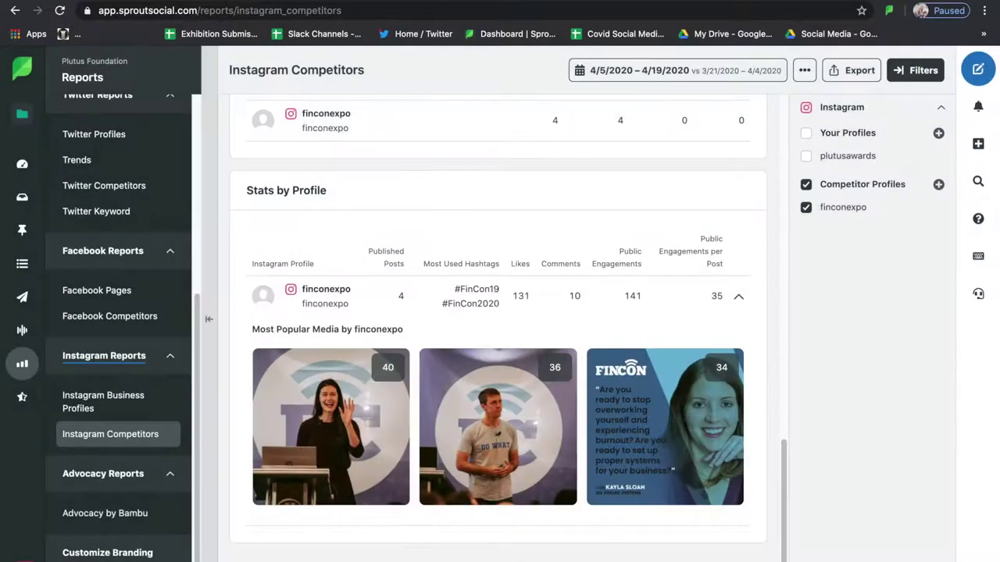
Step: Set the Reviews custom date range to April 1–19, 2020, then start connecting a new profile
mouse_move(35, 358)
click(43, 397)
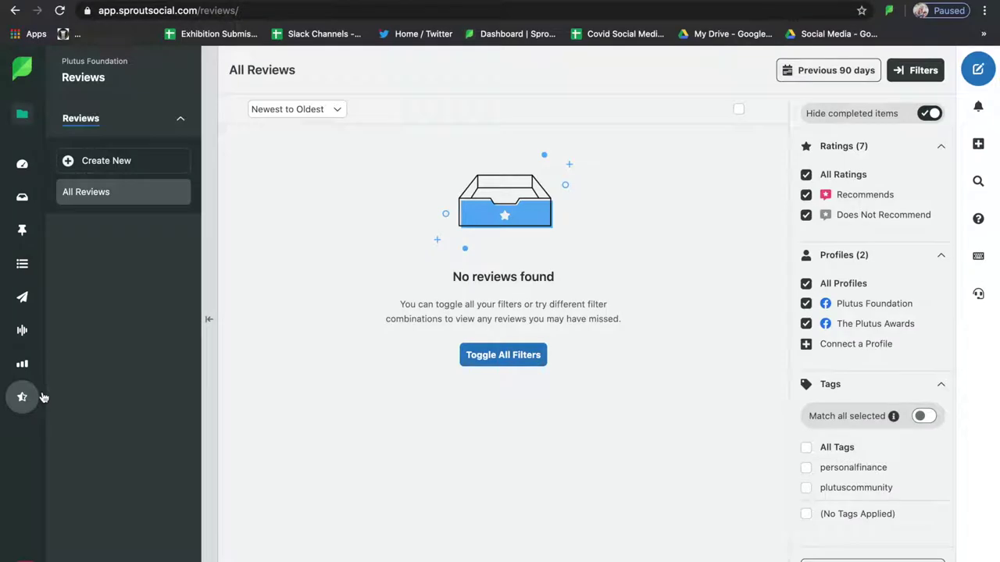
click(850, 70)
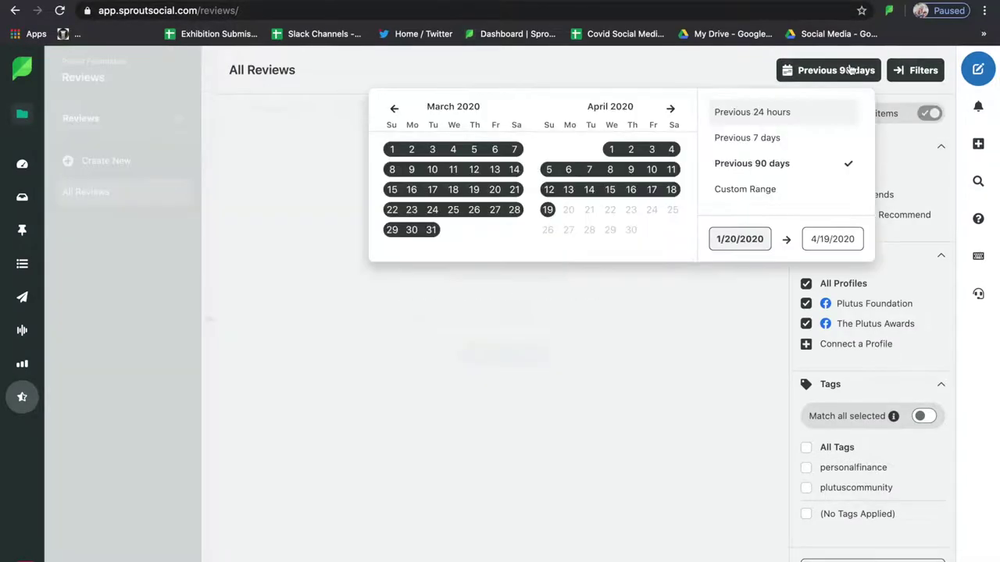
click(767, 192)
click(725, 238)
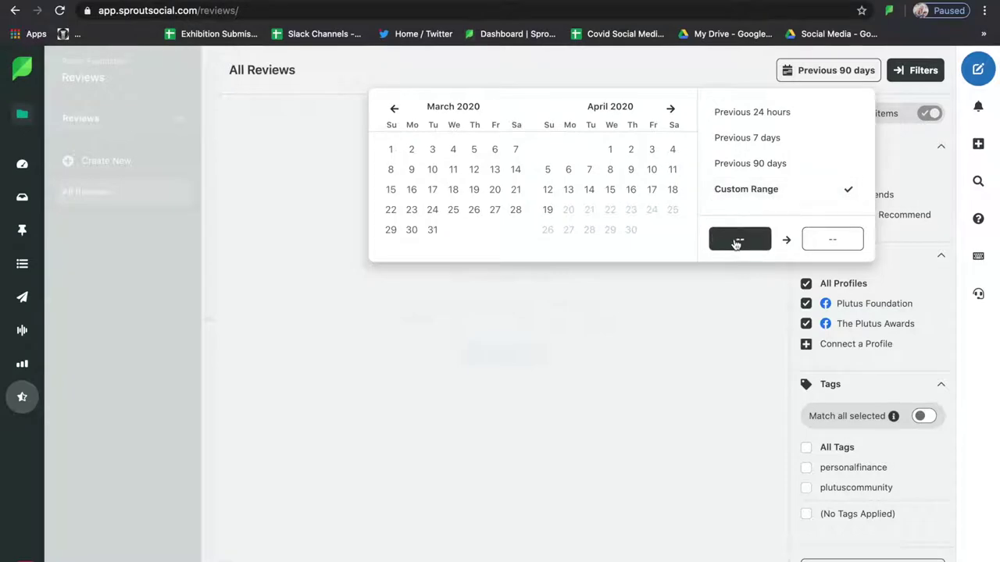
click(611, 150)
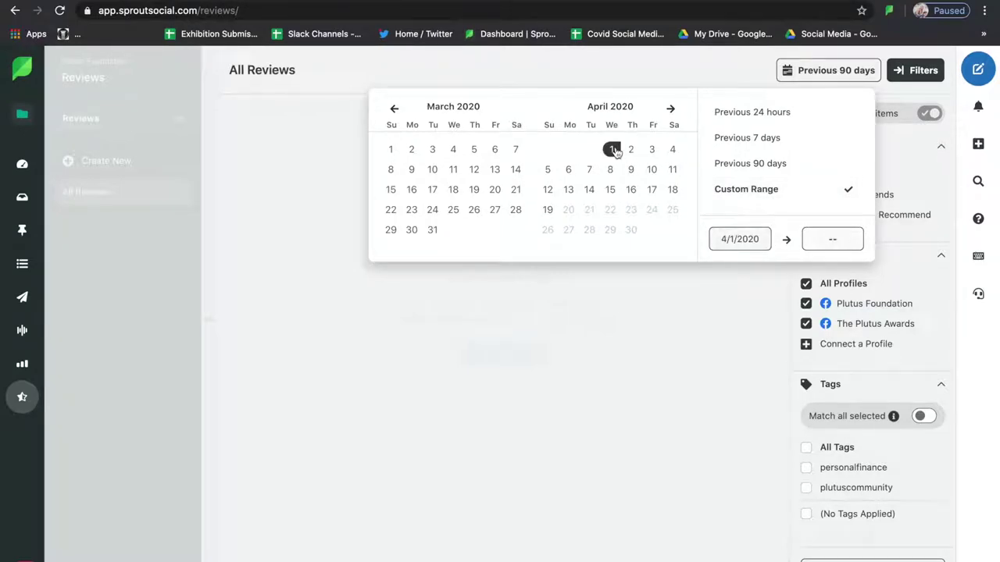
click(548, 209)
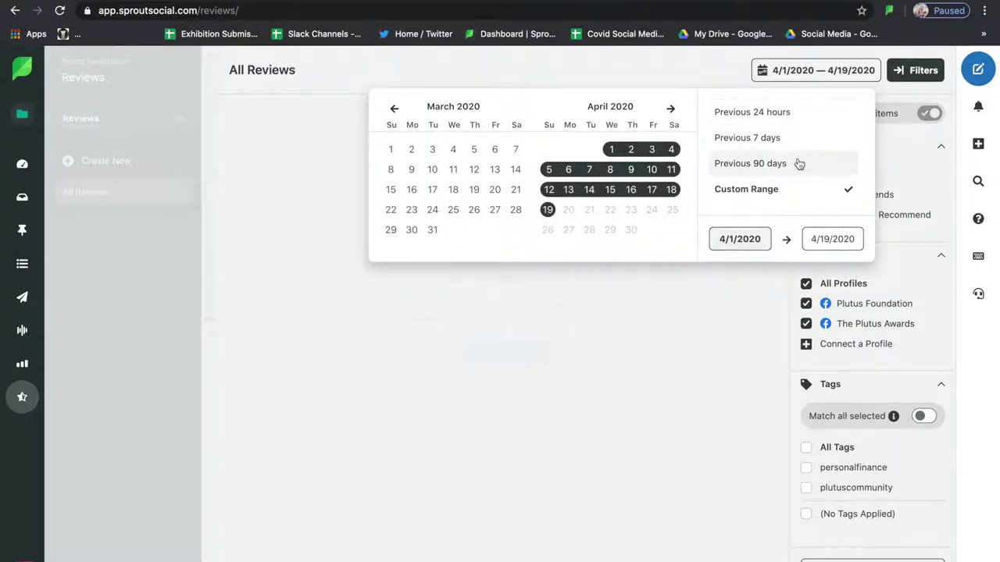
click(816, 348)
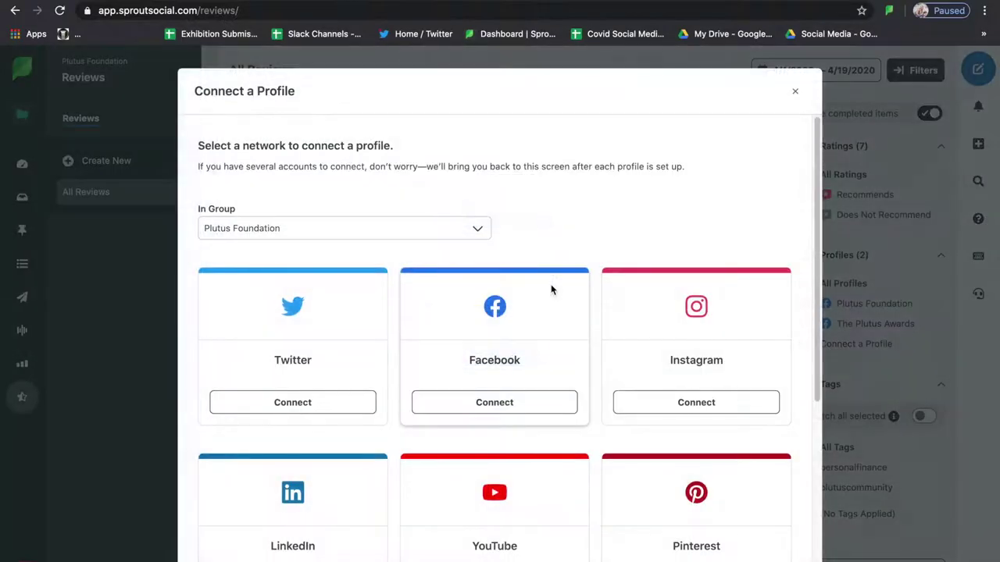
Step: Browse the network cards, then close the Connect a Profile dialog without connecting anything
scroll(550, 289, down, 5)
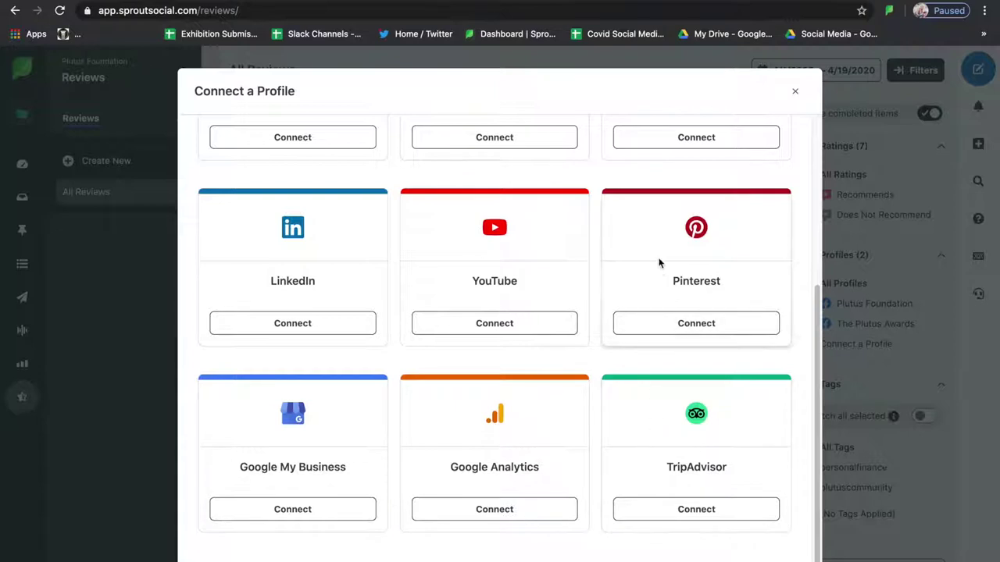
click(795, 93)
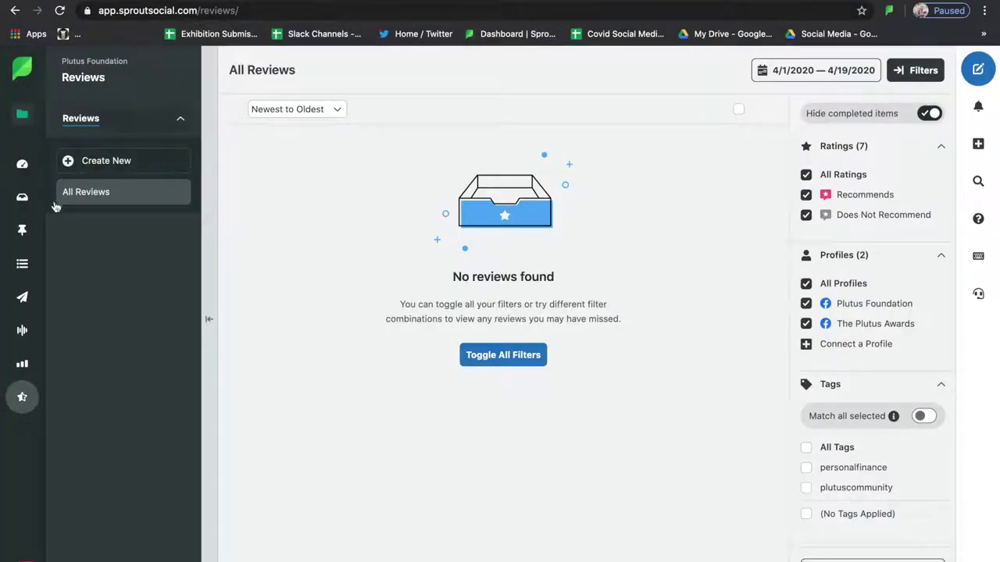
mouse_move(35, 300)
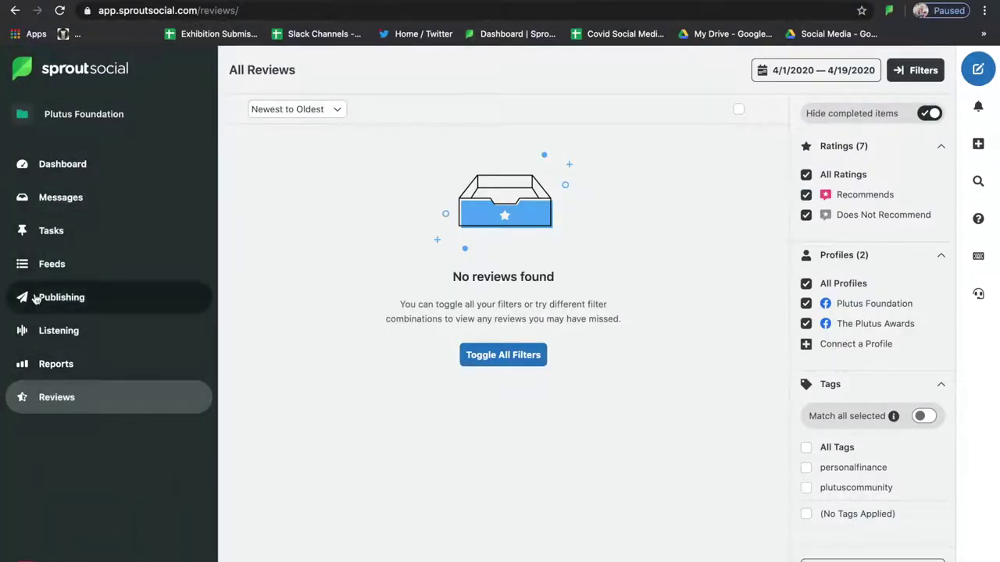
Step: Go to Publishing, clear an accidental banner text selection, and open the publishing calendar
click(35, 300)
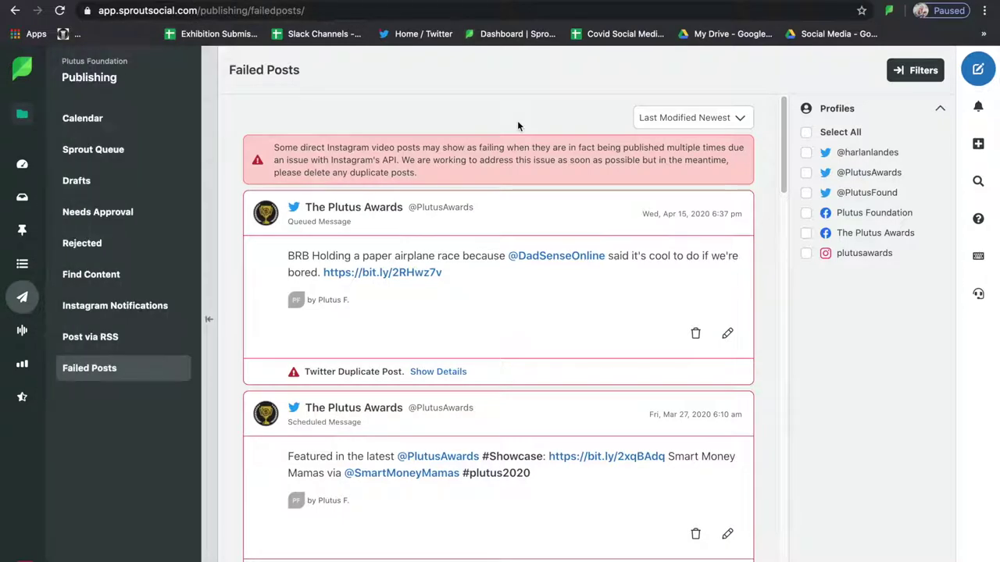
scroll(517, 126, down, 1)
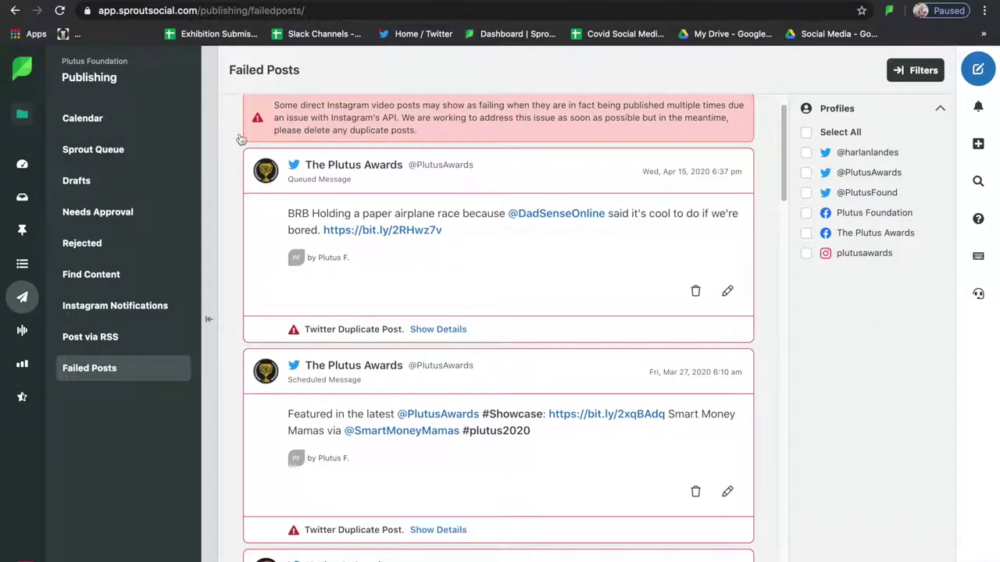
drag(465, 130, 272, 117)
click(272, 117)
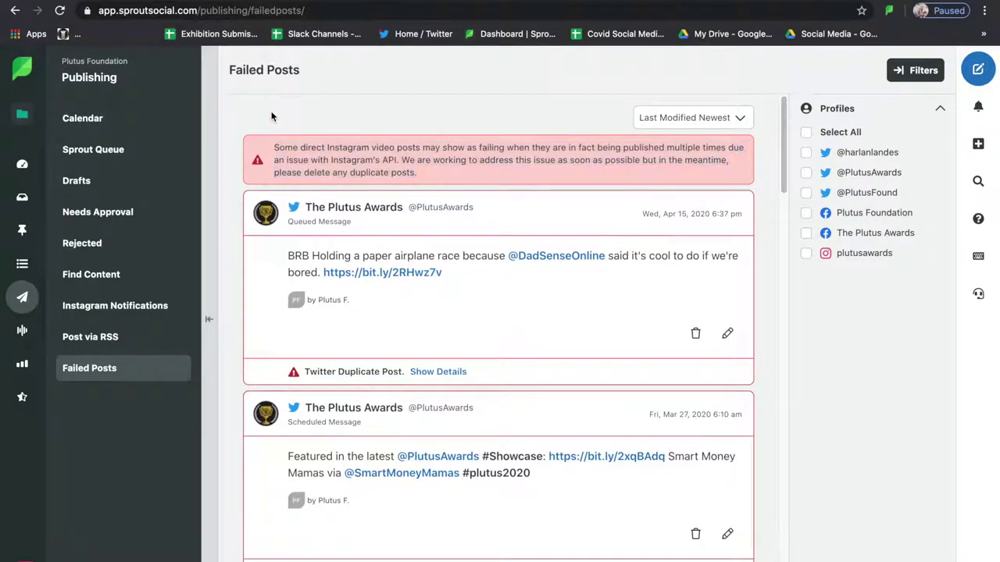
click(85, 125)
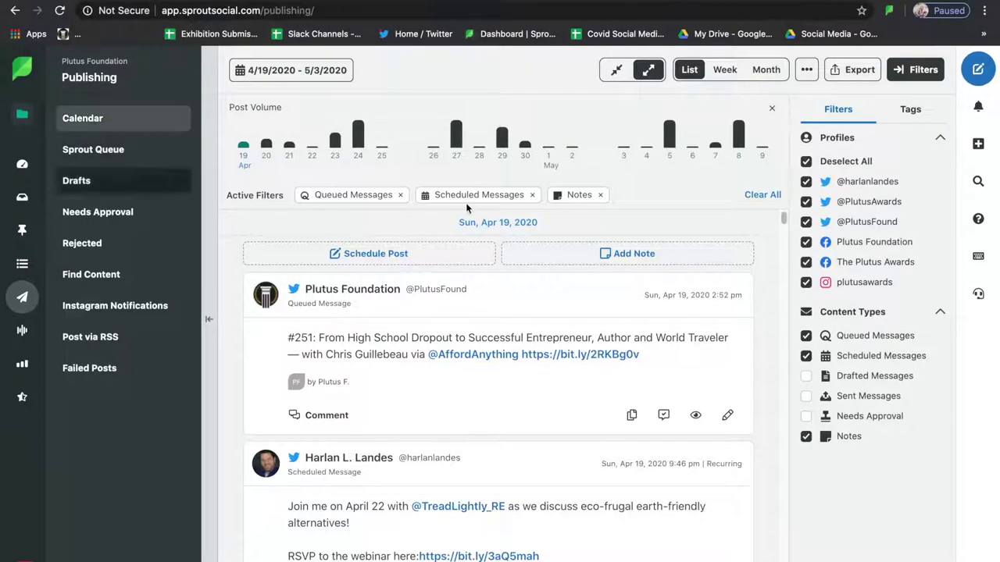
Step: Switch the calendar to Week view and collapse the Publishing navigation
click(728, 71)
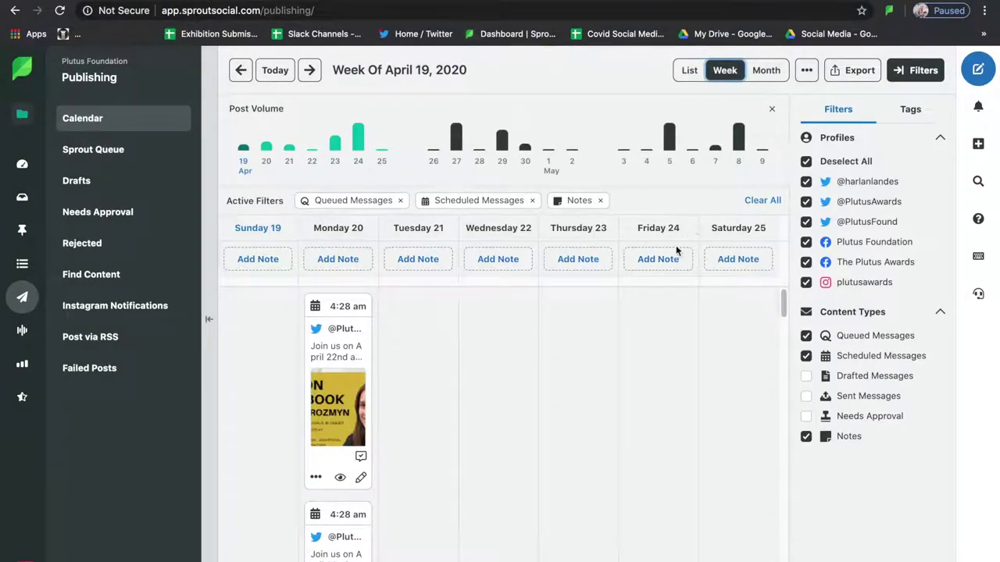
scroll(656, 351, down, 2)
click(209, 322)
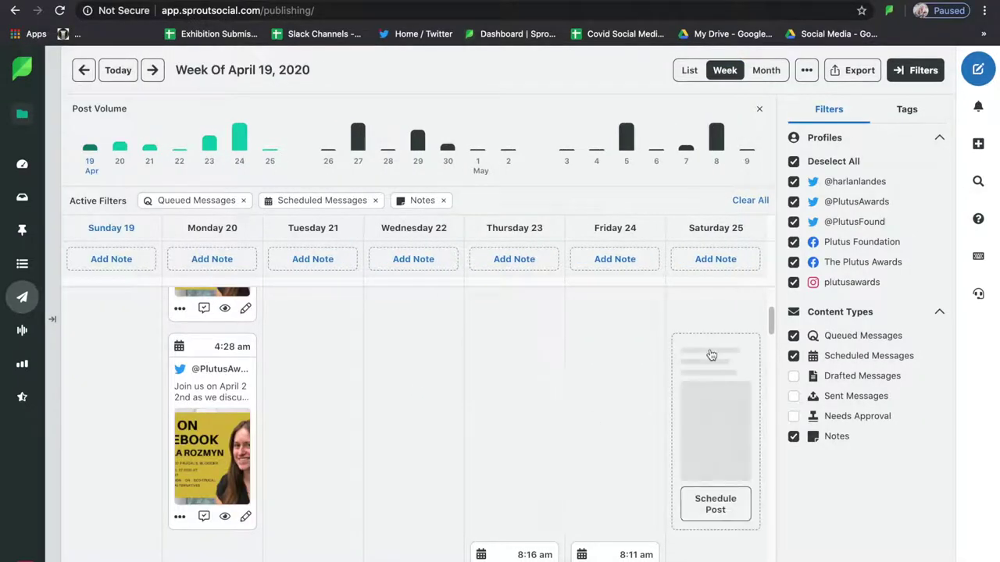
scroll(711, 355, down, 5)
scroll(710, 355, down, 5)
scroll(711, 355, down, 5)
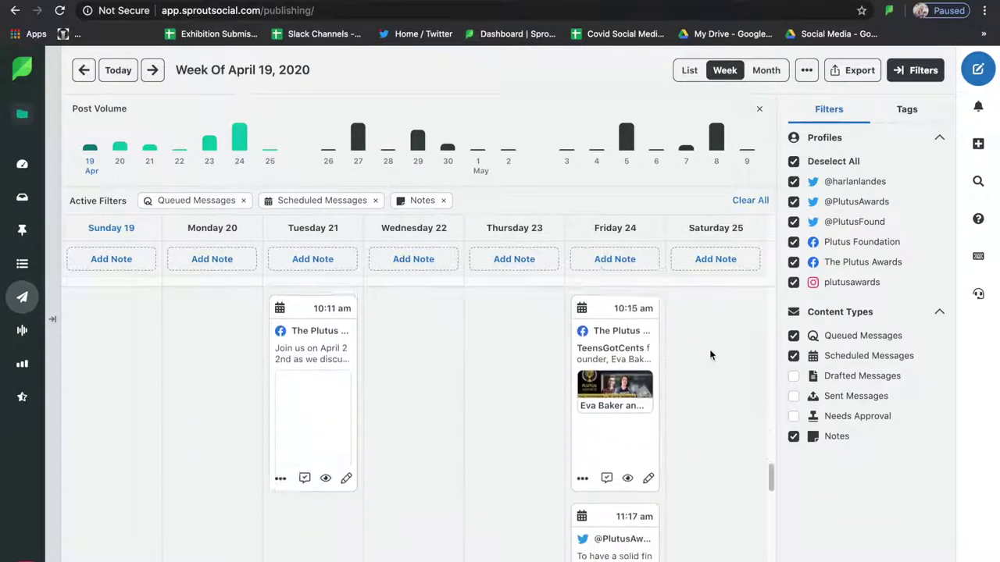
scroll(709, 355, down, 10)
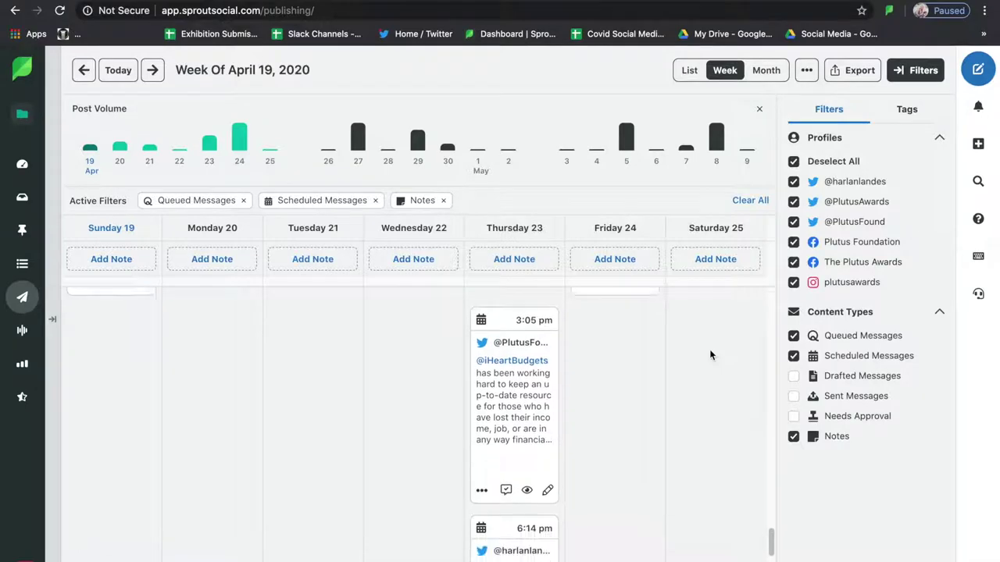
scroll(709, 349, down, 3)
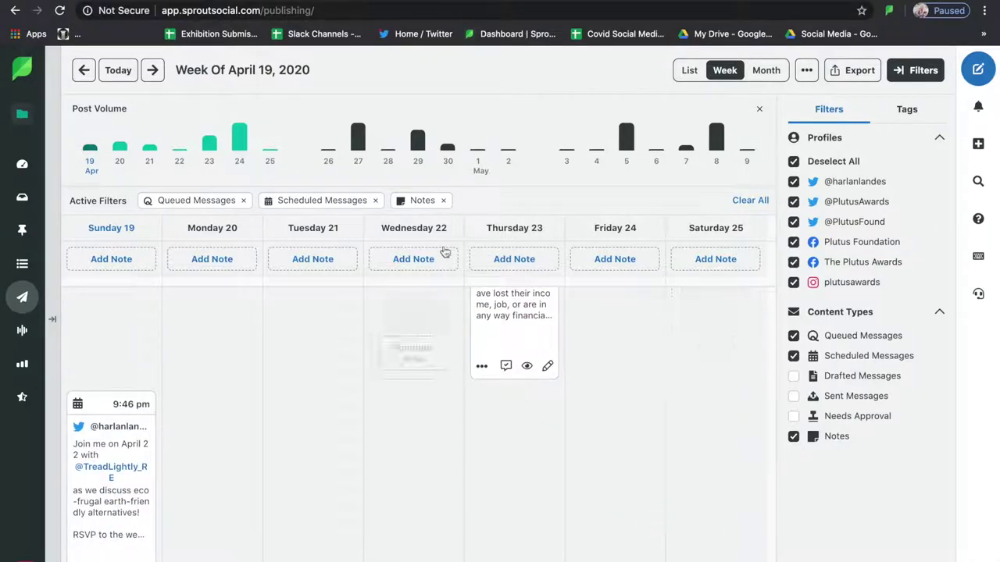
scroll(587, 424, down, 10)
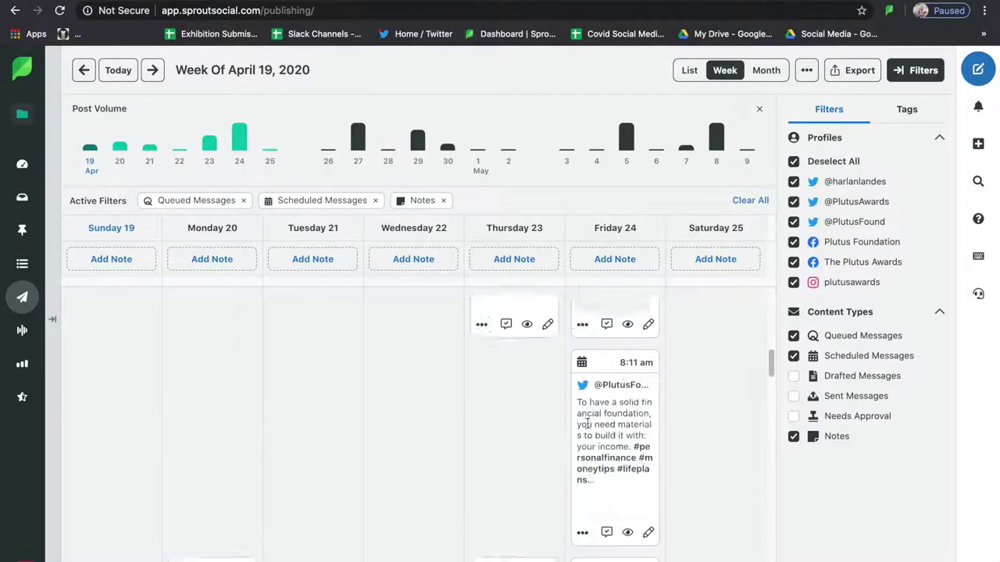
scroll(588, 424, up, 15)
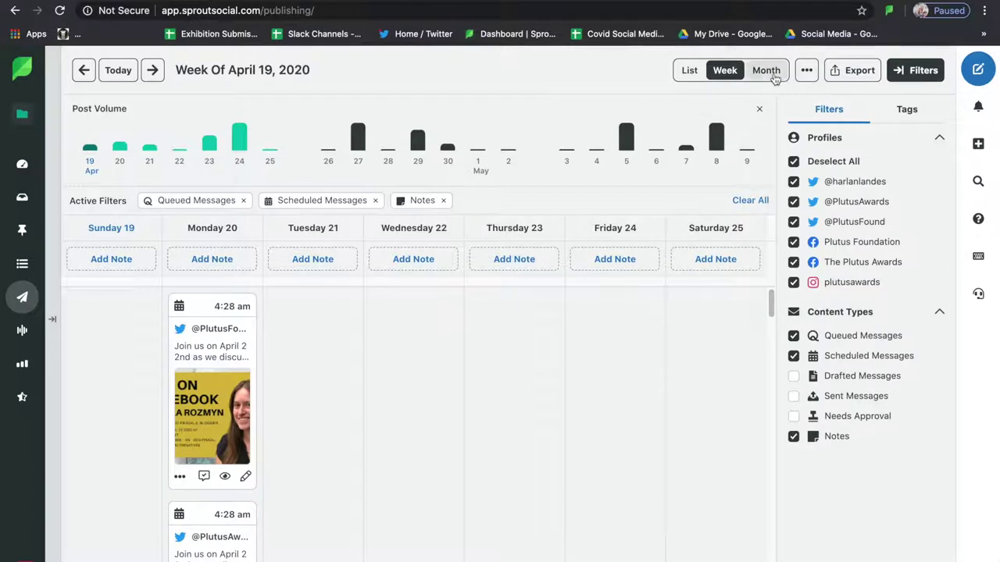
Step: View April 2020 by month, then return to the post list in compact layout
click(765, 70)
scroll(632, 404, down, 5)
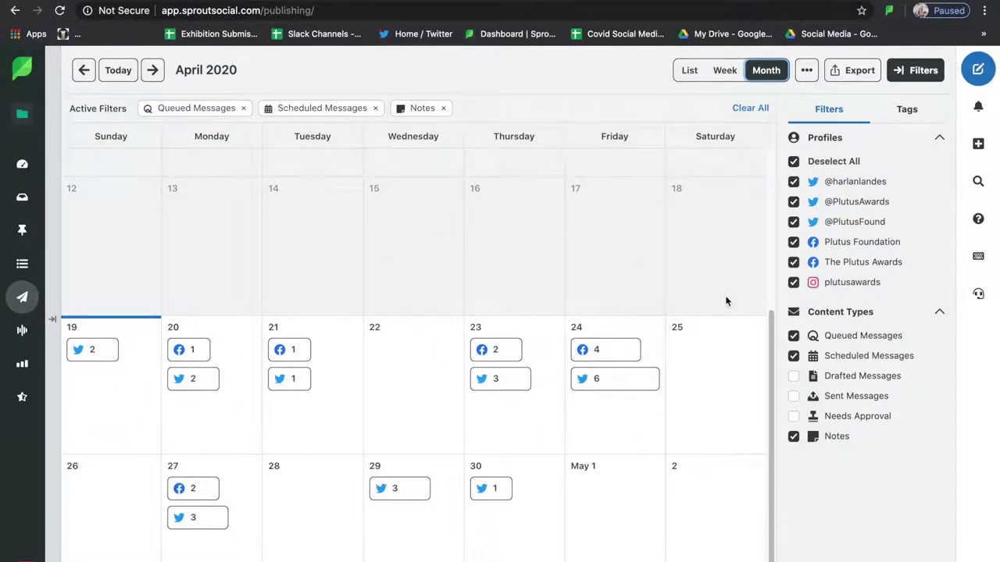
scroll(419, 254, up, 5)
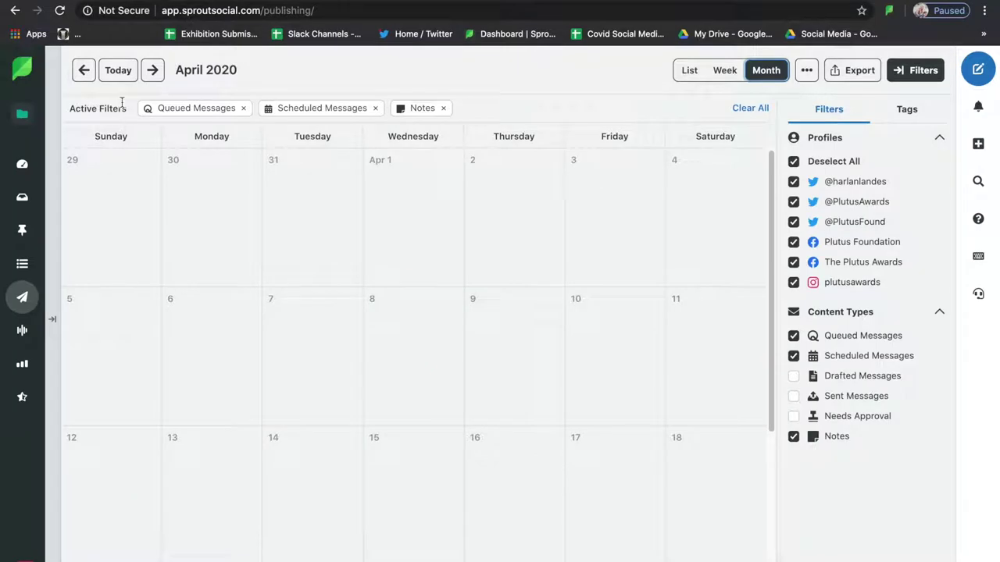
click(697, 72)
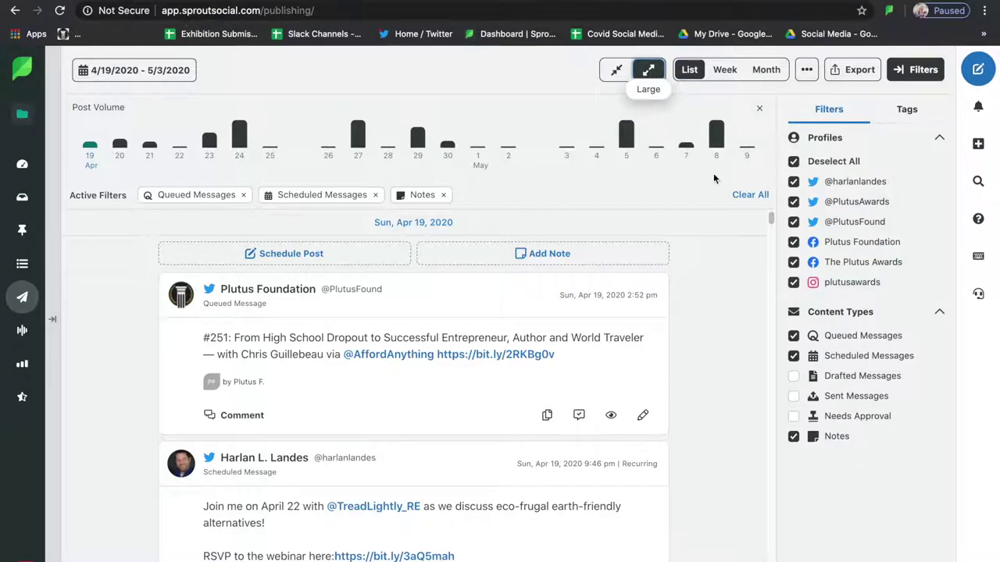
click(613, 73)
scroll(643, 301, down, 4)
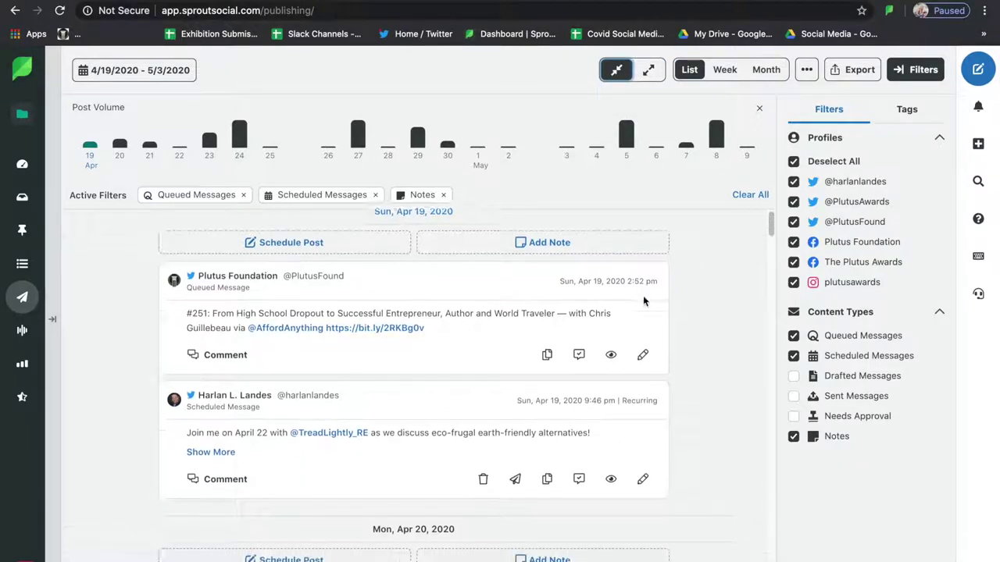
scroll(643, 300, up, 4)
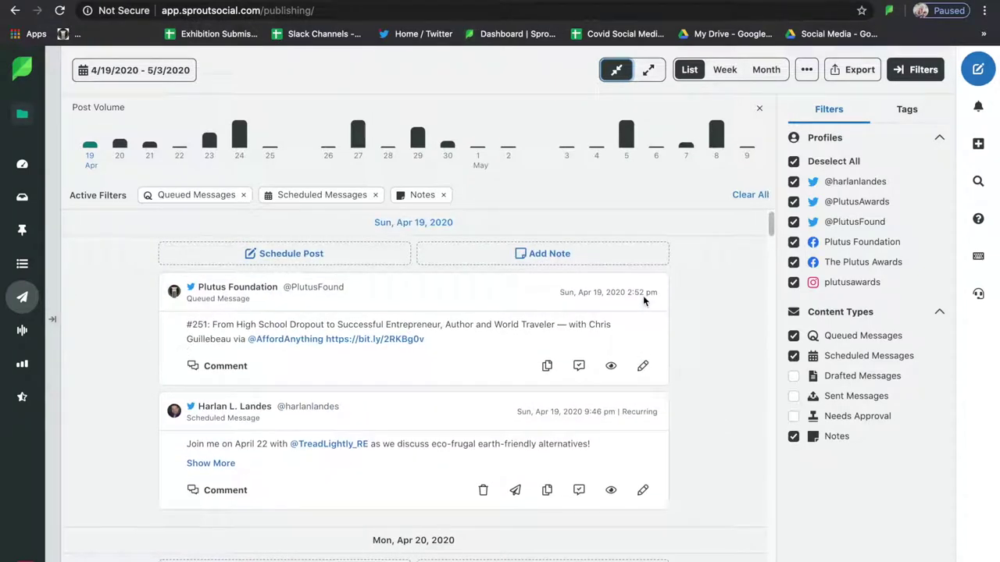
click(811, 73)
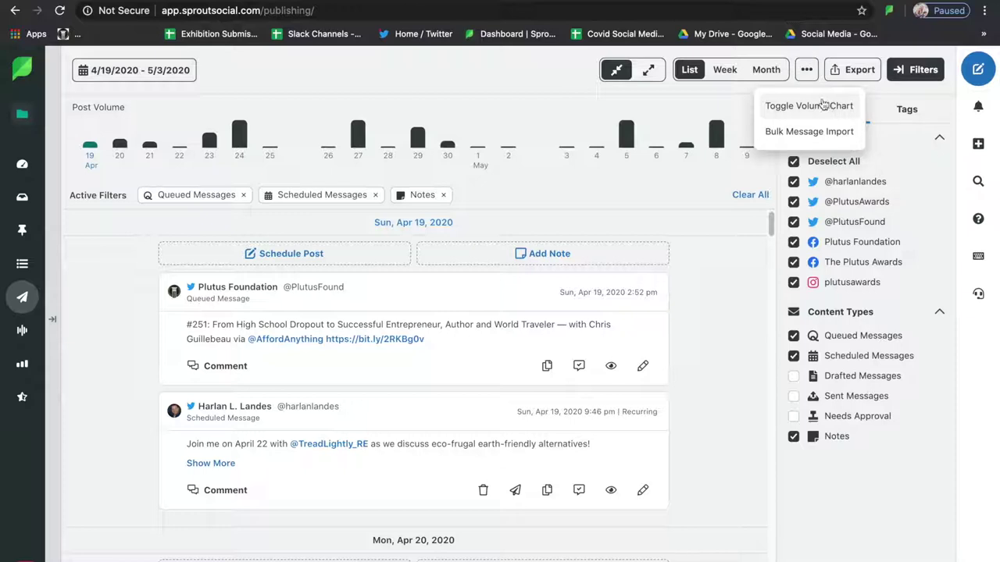
click(862, 72)
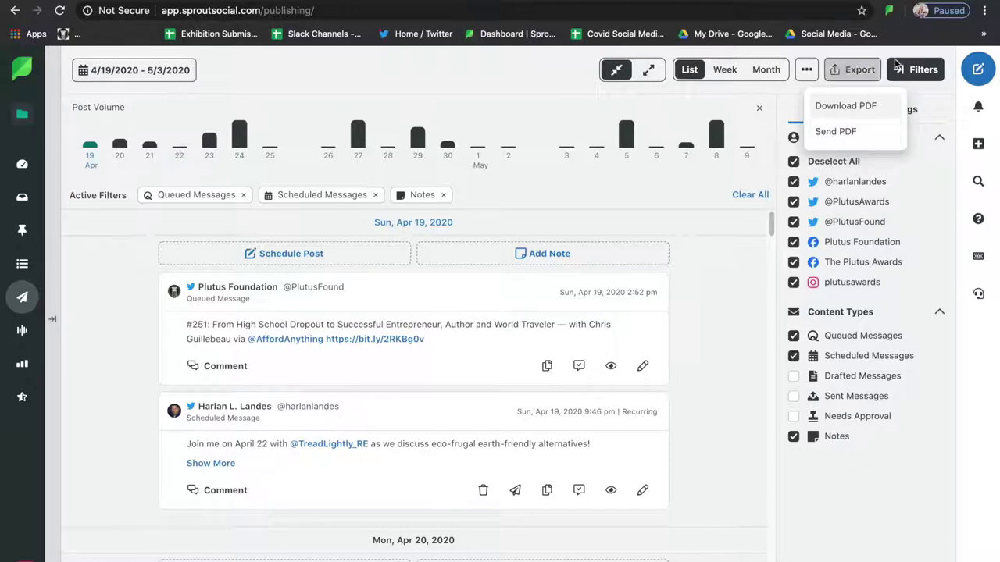
click(917, 71)
click(918, 72)
click(918, 72)
click(908, 111)
click(830, 163)
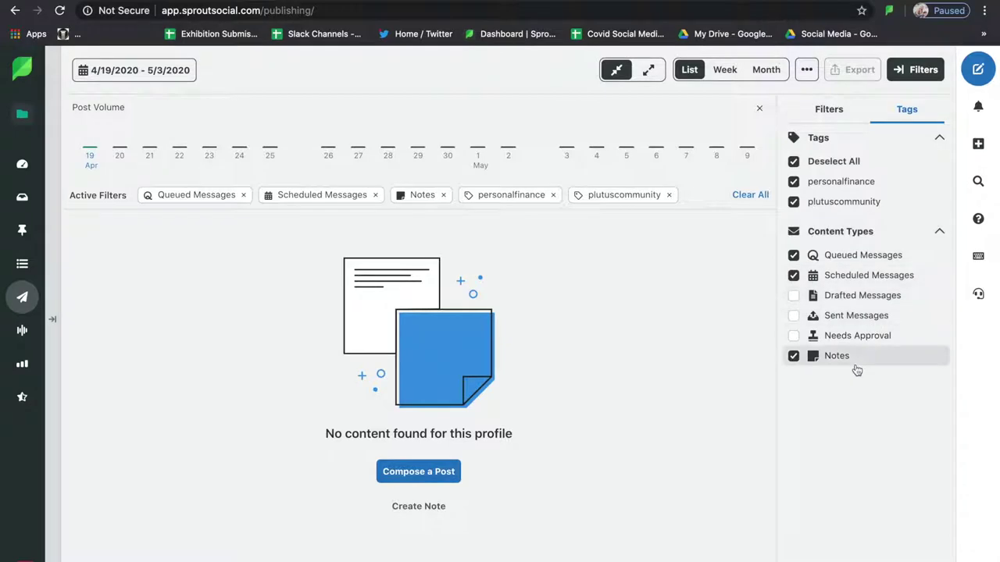
click(834, 117)
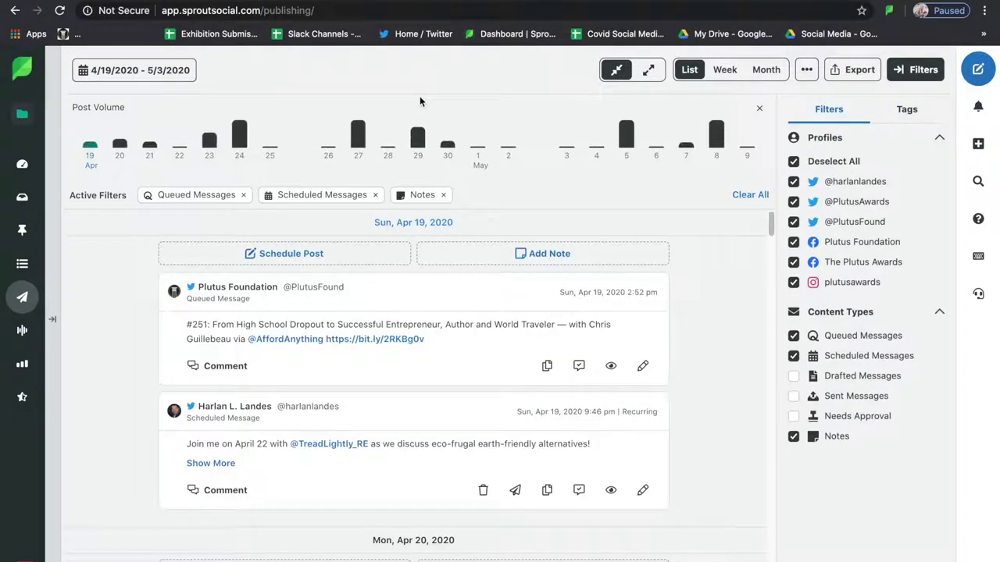
click(516, 257)
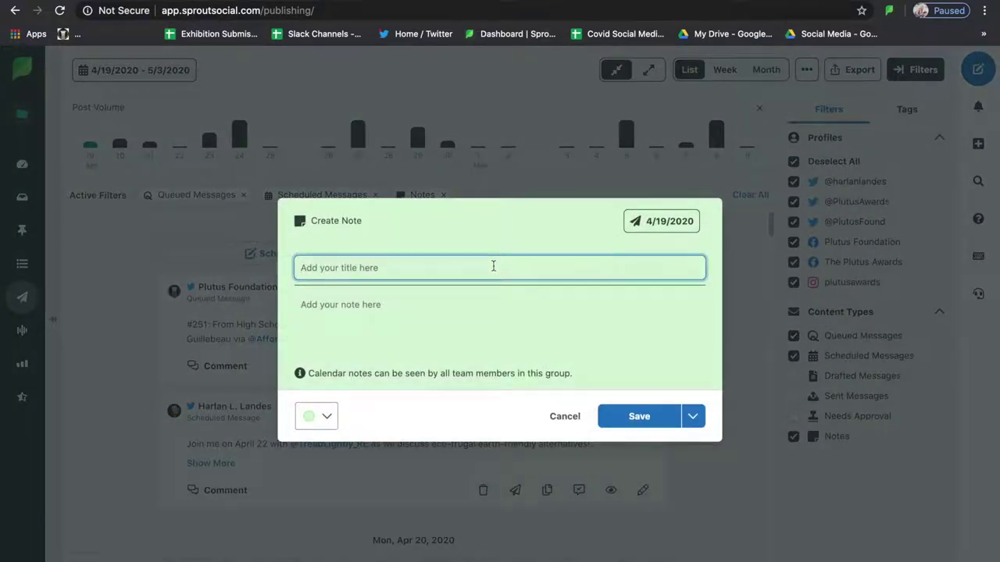
Step: Finish and save the Apr 19 note 'Important reminder about the Panel', then start a new post
text(Important reminder about the P)
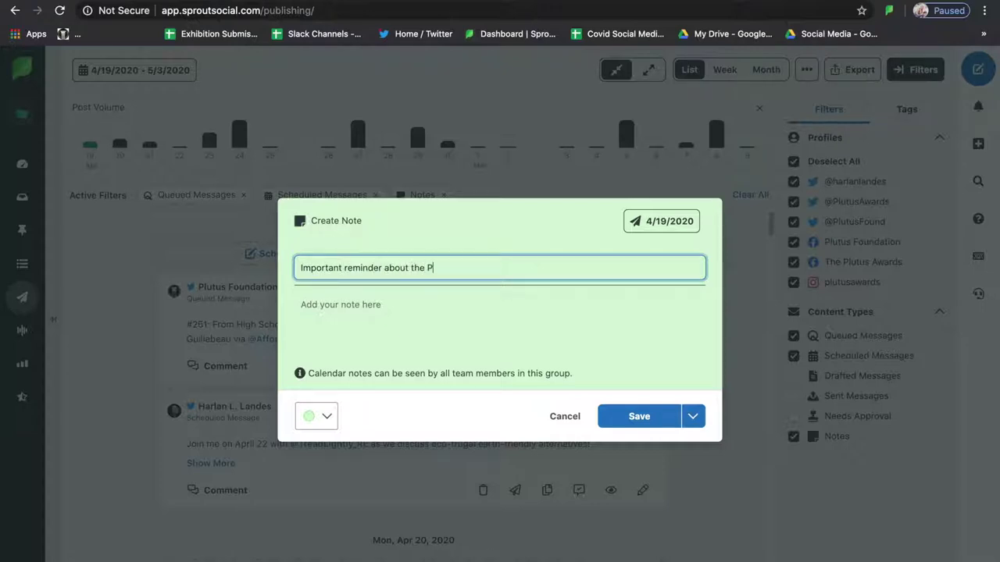
click(416, 302)
text(Hello)
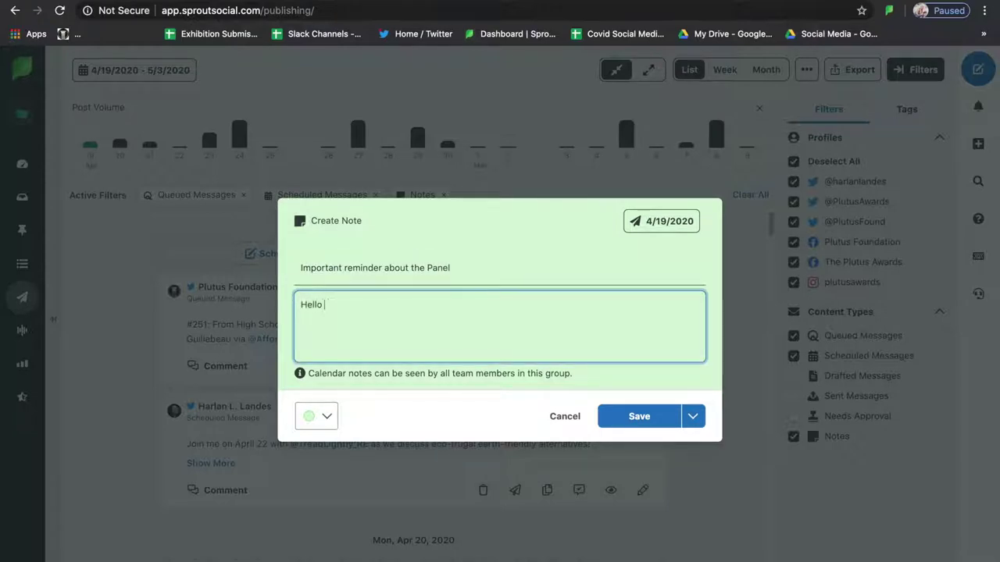
text( ream,)
key(BackSpace)
key(BackSpace)
key(BackSpace)
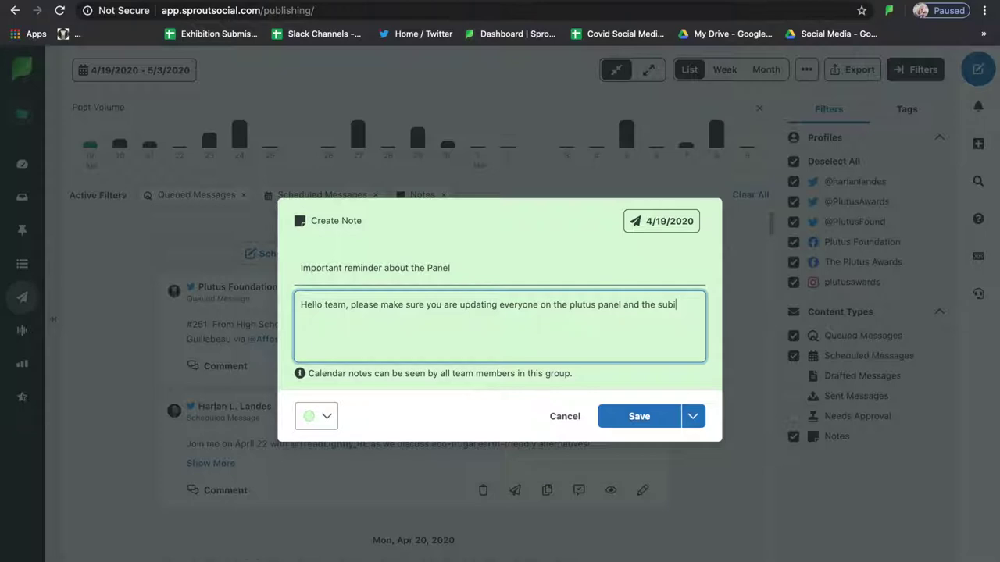
text(on deadline.)
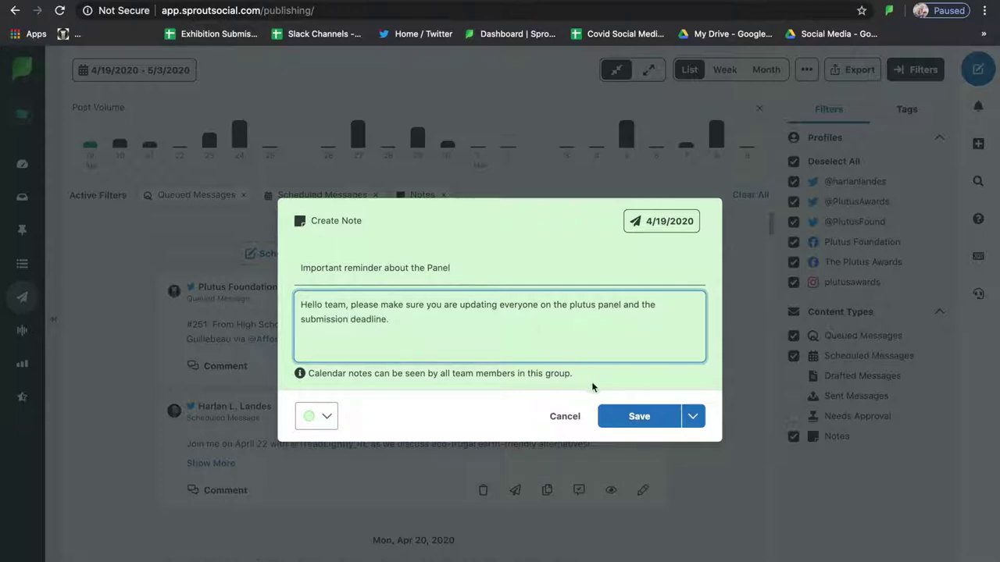
click(640, 418)
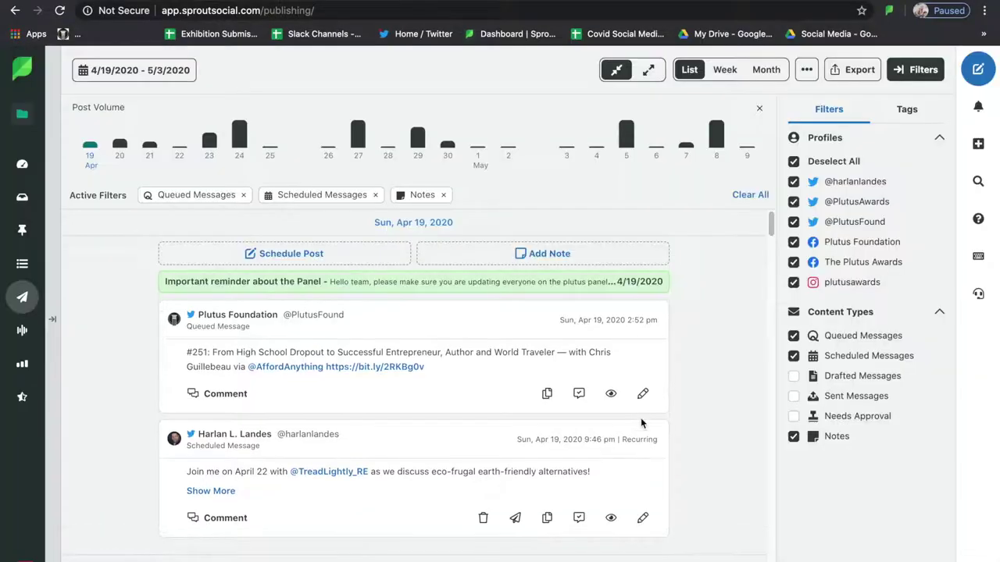
click(285, 254)
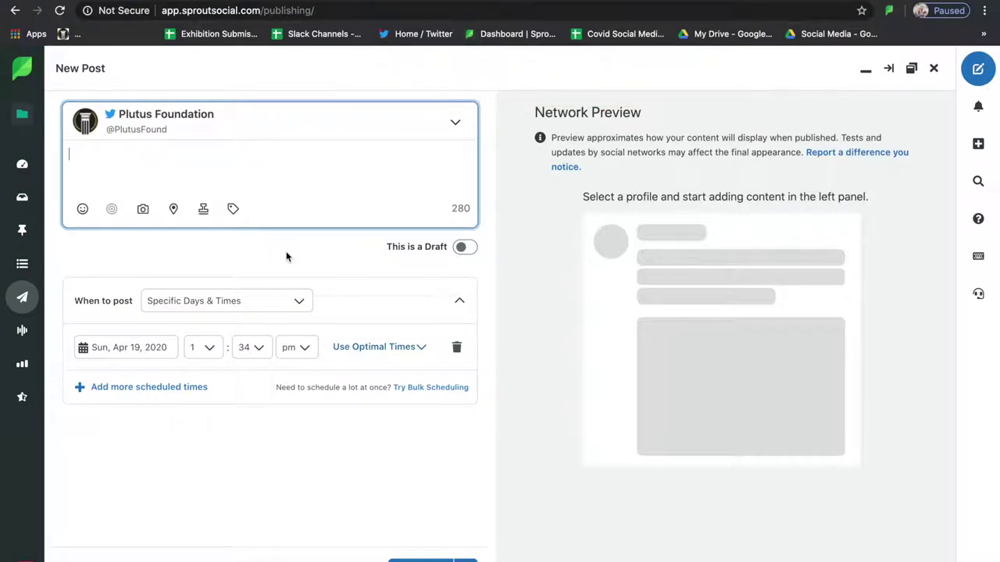
Step: Close the new post composer twice and show the Publishing section's page list
click(933, 68)
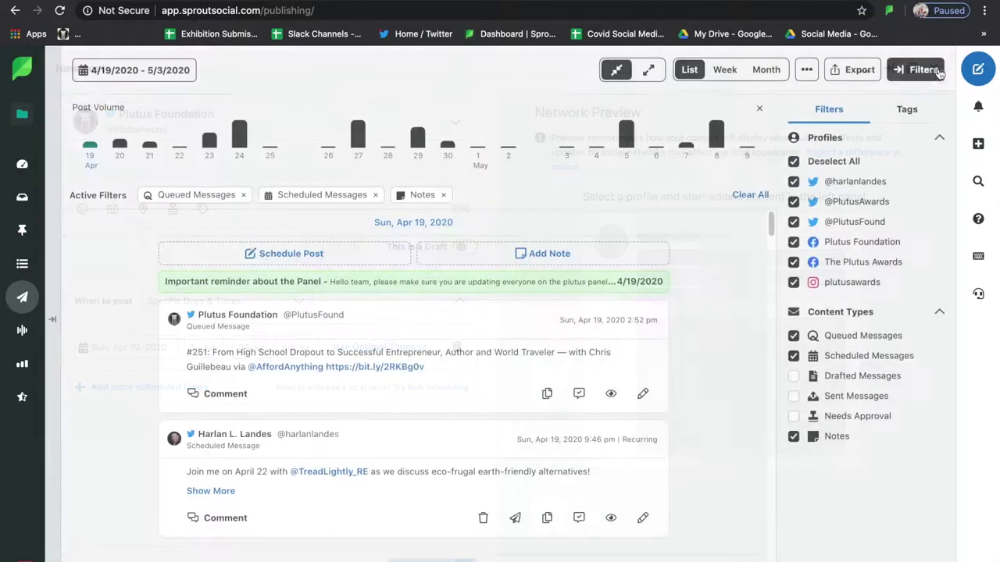
click(977, 71)
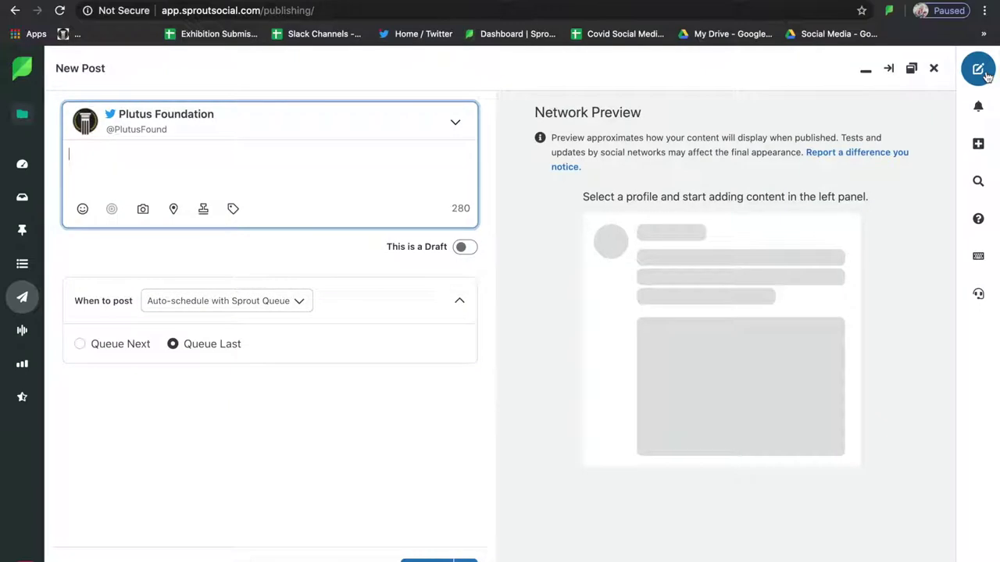
click(934, 70)
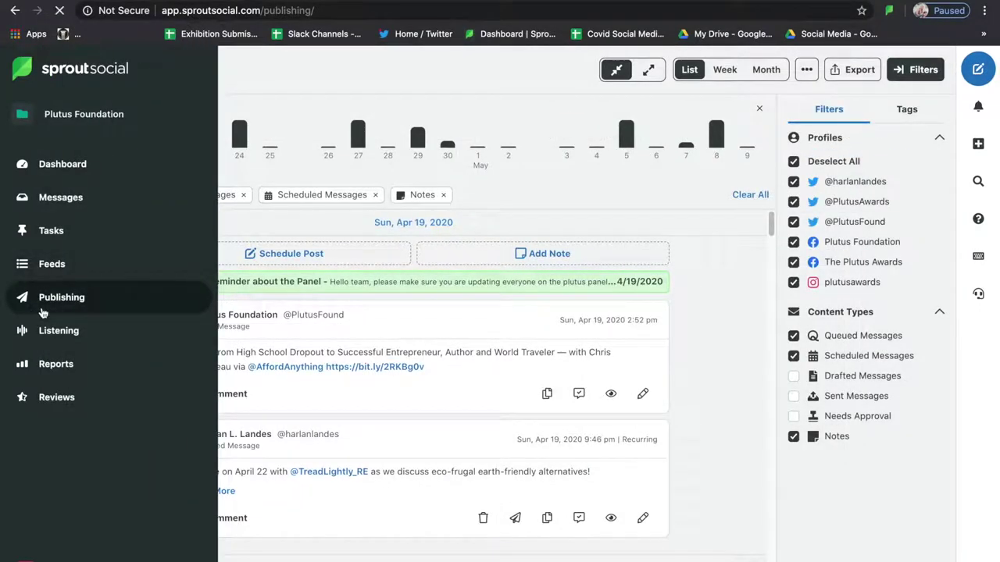
click(39, 309)
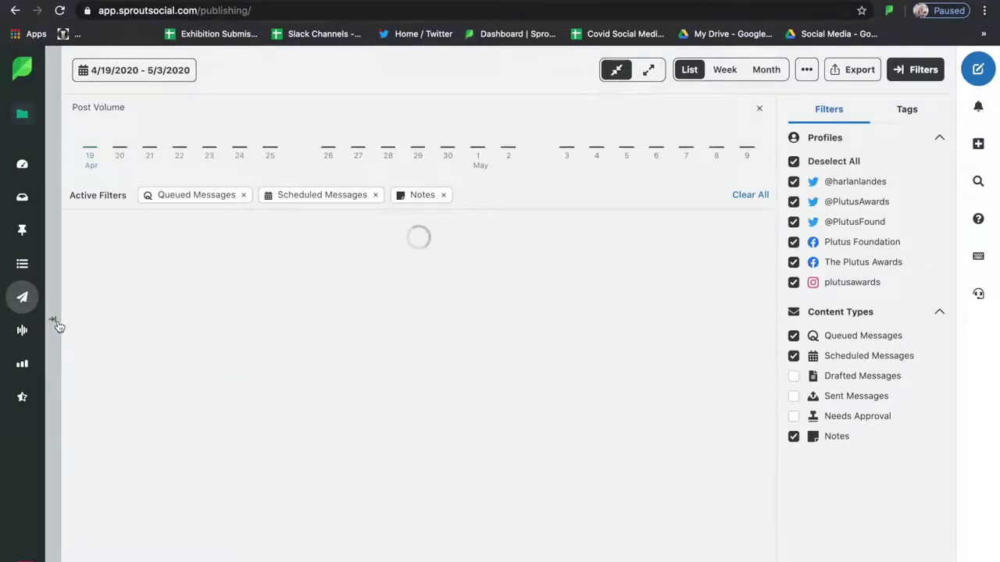
click(55, 322)
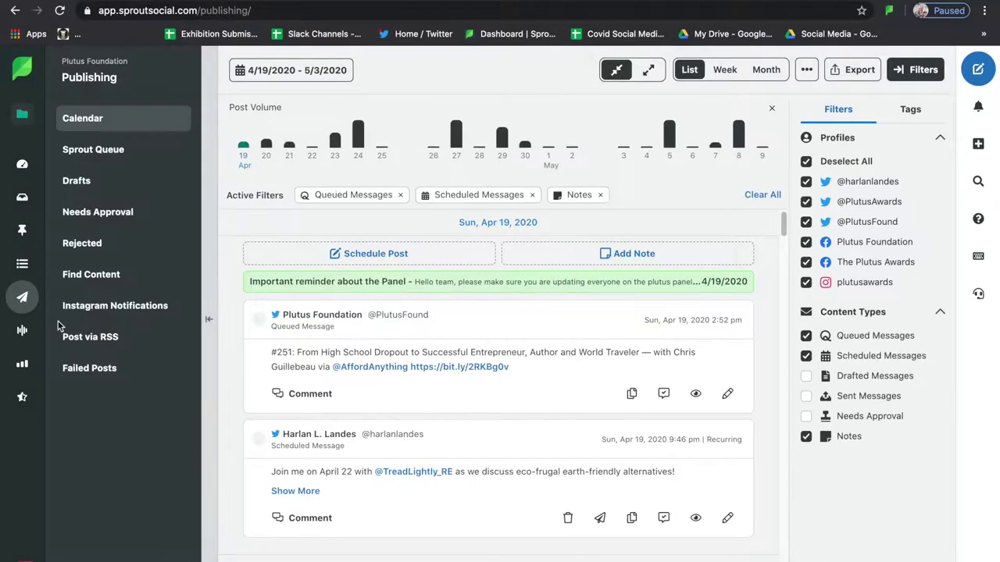
click(114, 151)
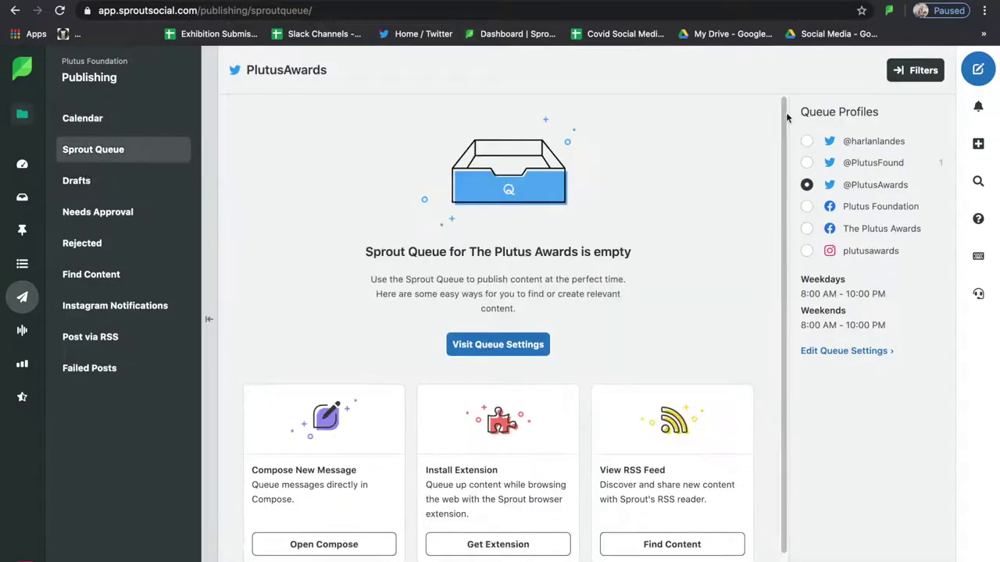
click(838, 162)
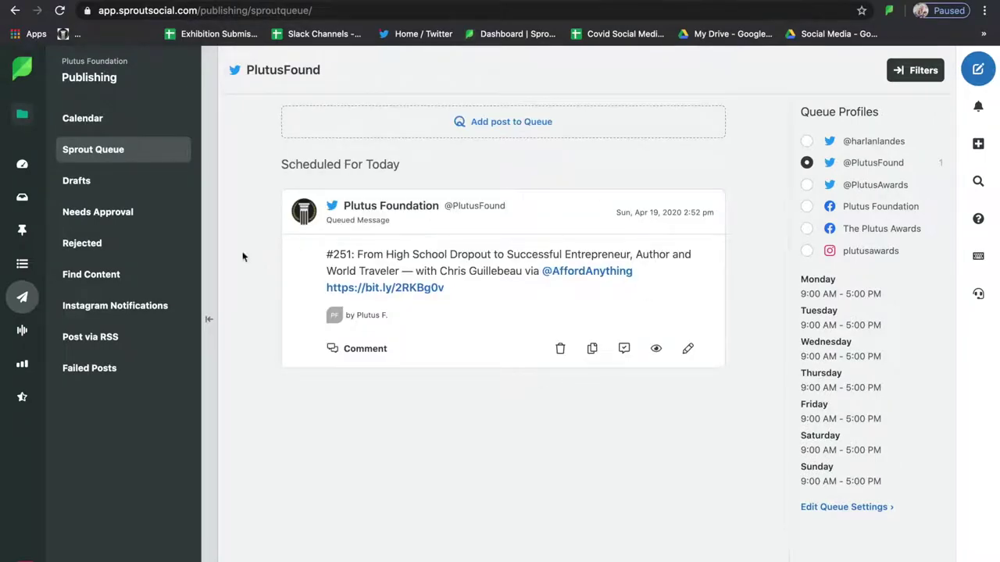
click(76, 181)
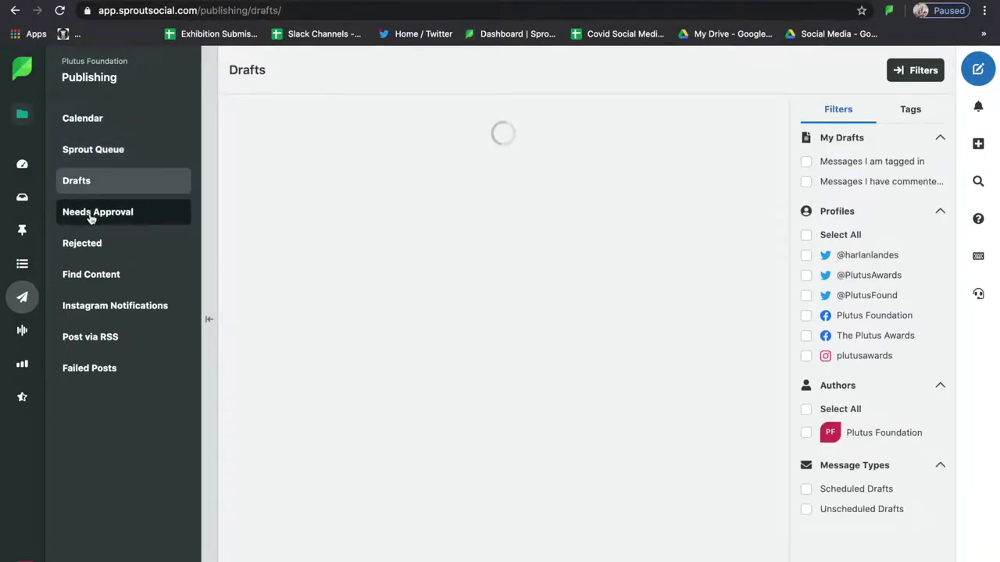
scroll(588, 328, down, 10)
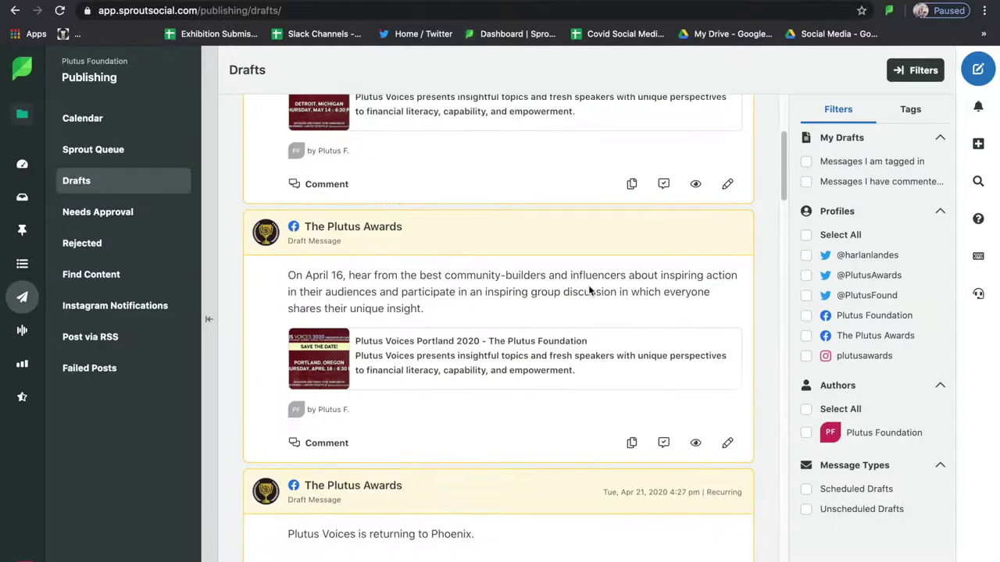
scroll(589, 287, down, 8)
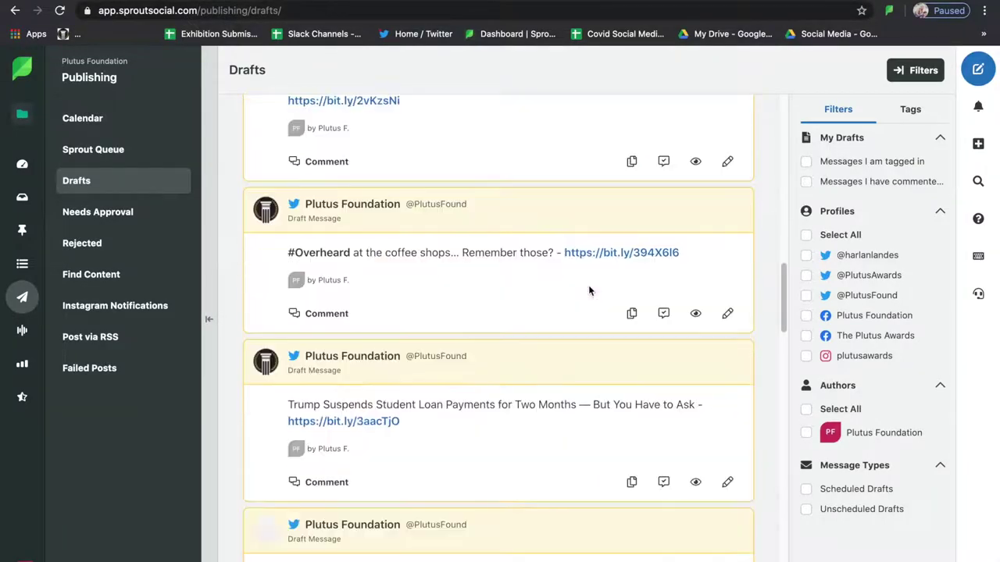
scroll(589, 290, down, 7)
scroll(589, 290, down, 5)
scroll(589, 287, down, 4)
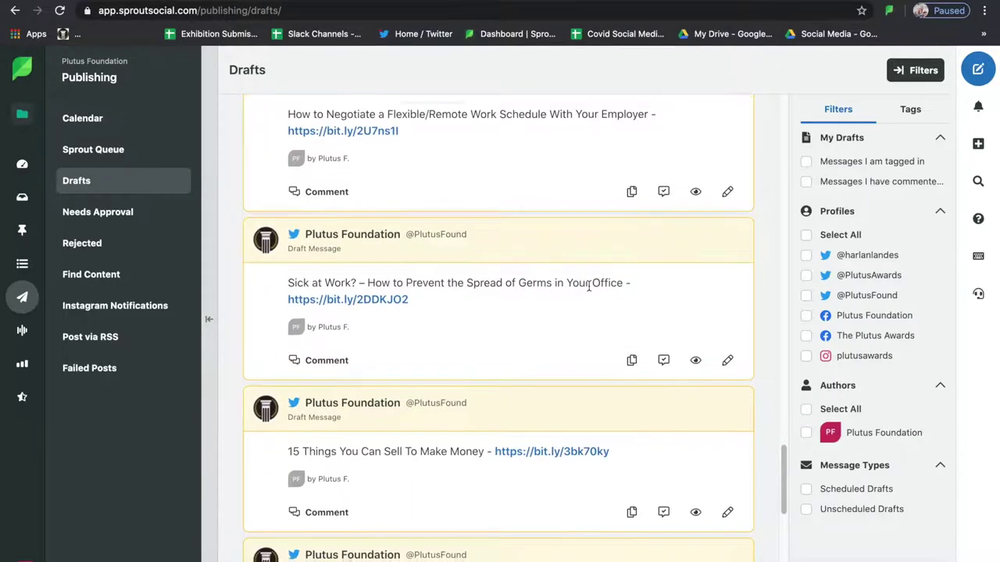
scroll(588, 286, down, 5)
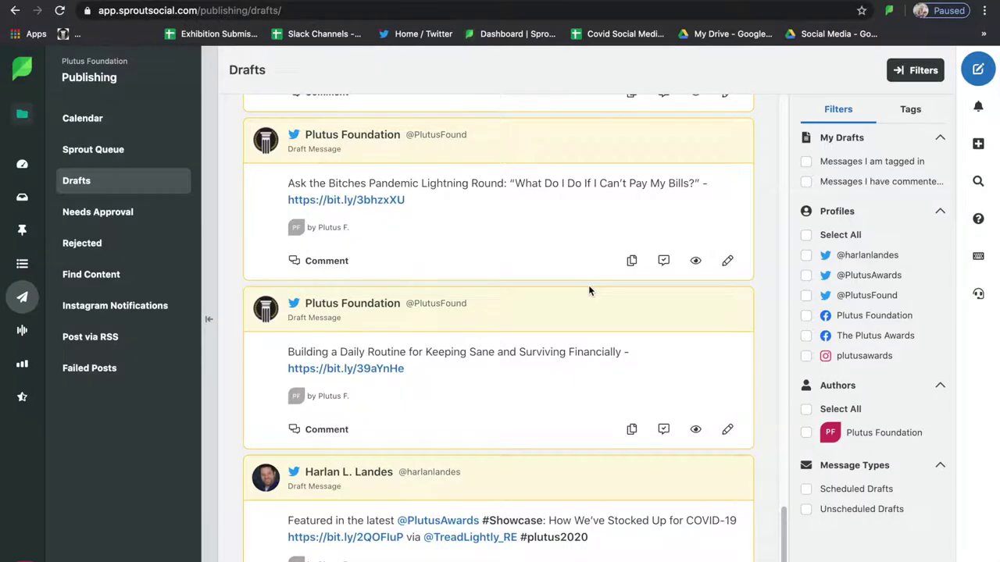
scroll(589, 290, down, 3)
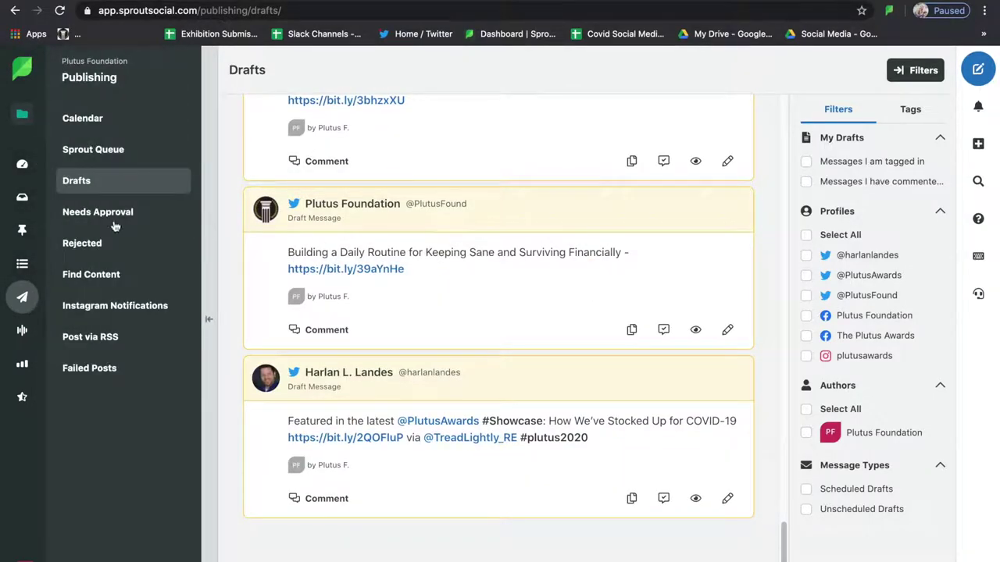
click(79, 220)
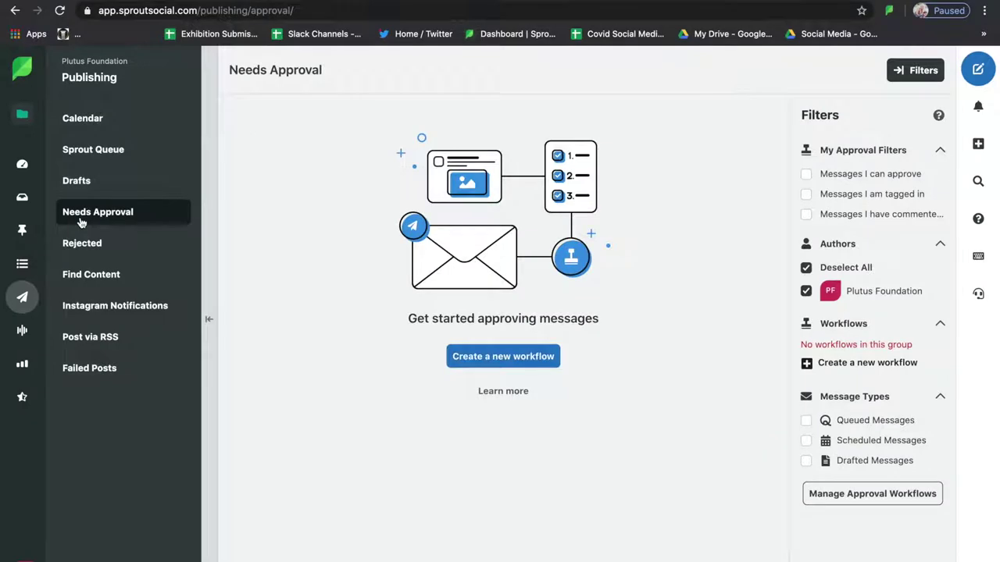
Step: View Rejected messages, then tick All Arts & Entertainment categories in Find Content, browse, and untick them
click(105, 251)
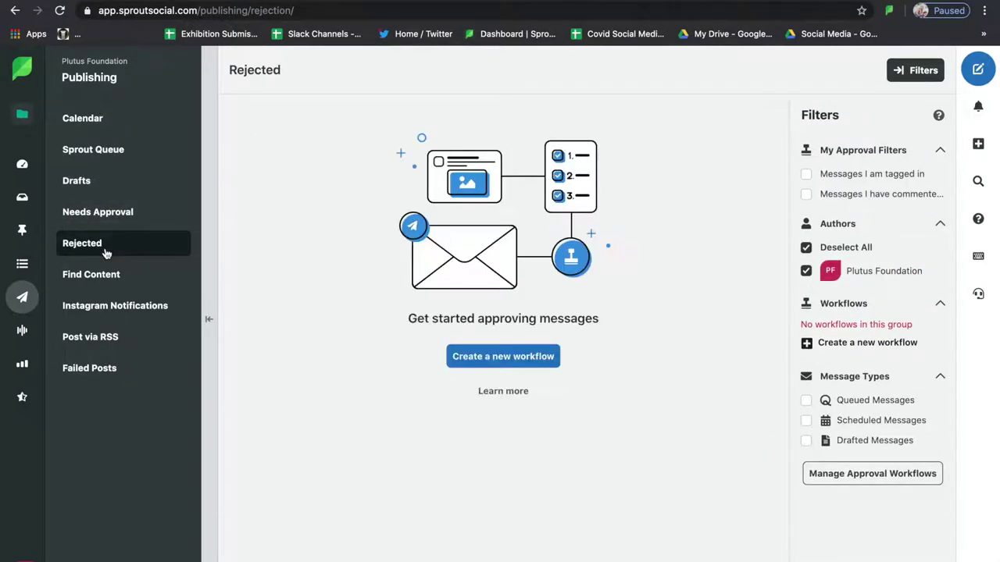
click(112, 275)
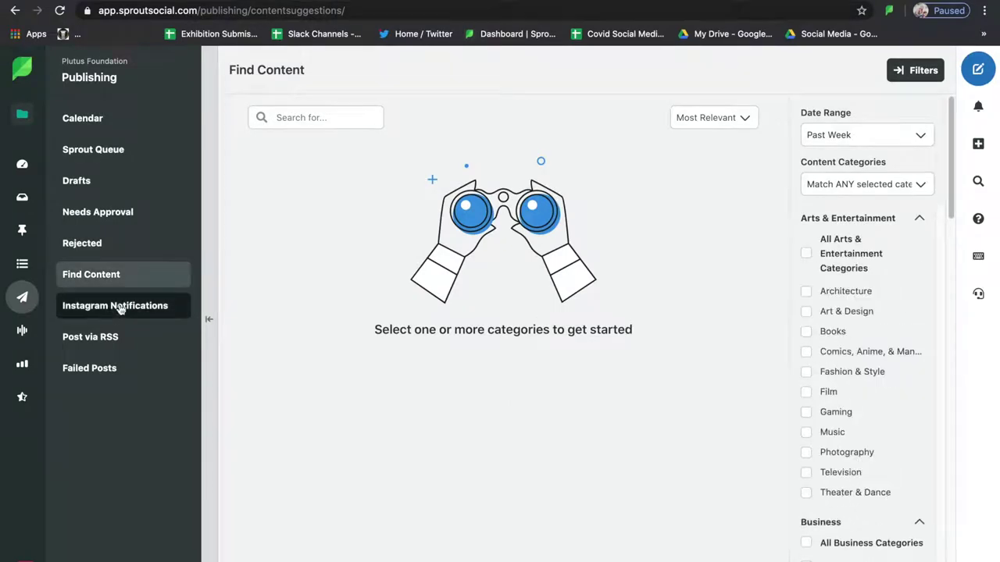
click(807, 254)
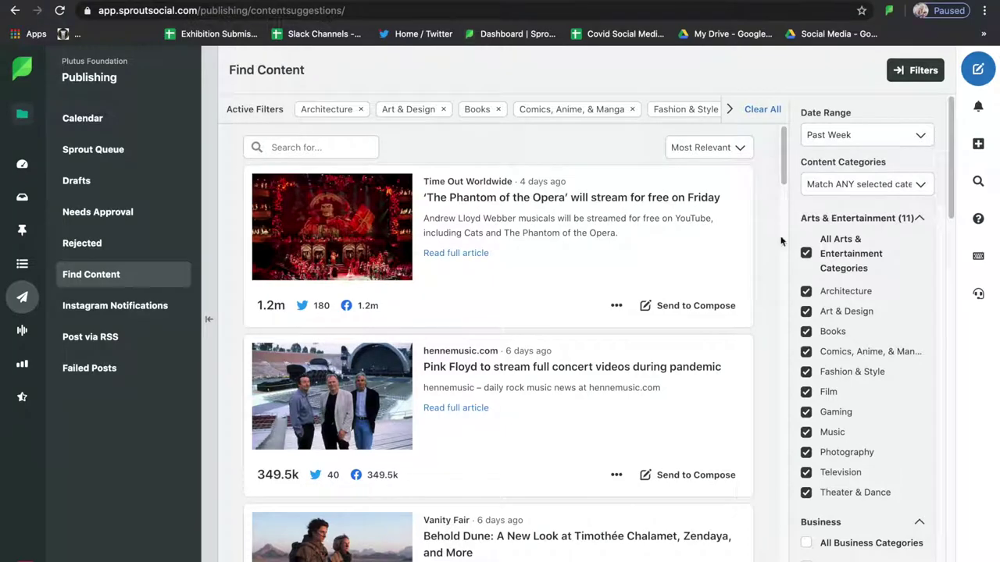
scroll(495, 281, down, 2)
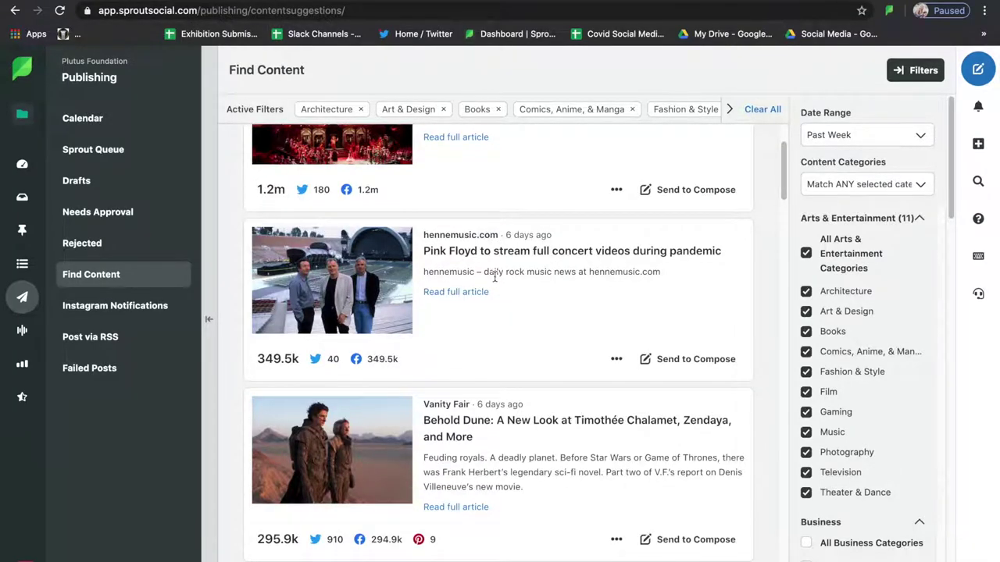
scroll(494, 277, down, 1)
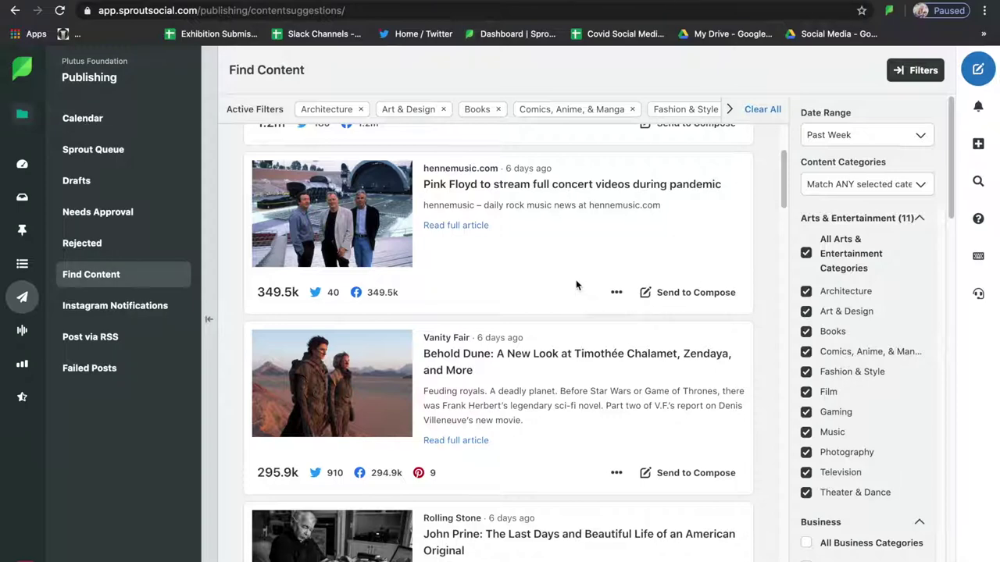
scroll(576, 283, down, 3)
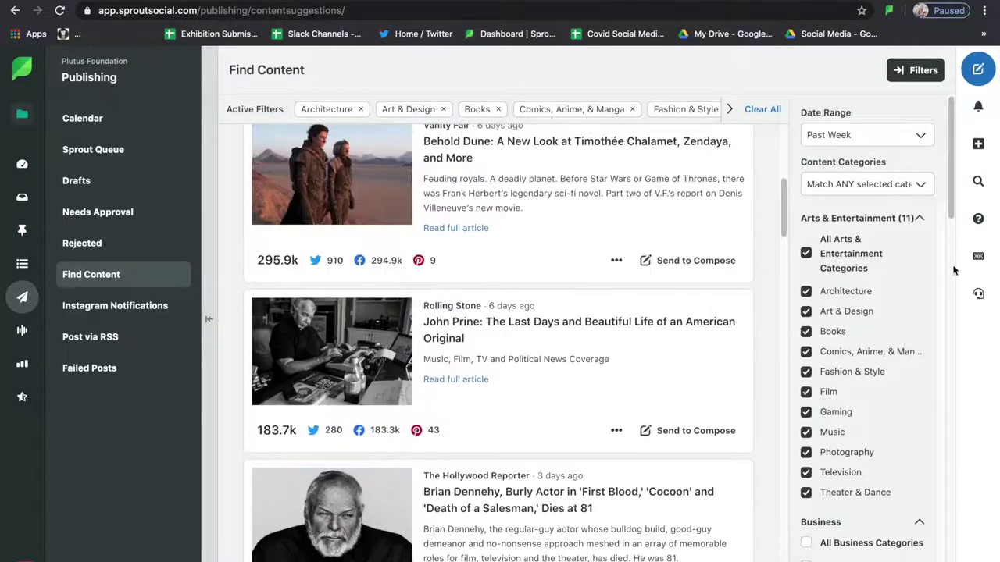
click(805, 253)
Step: Add Entrepreneurship and Finance & Investing as Find Content categories
scroll(885, 279, down, 1)
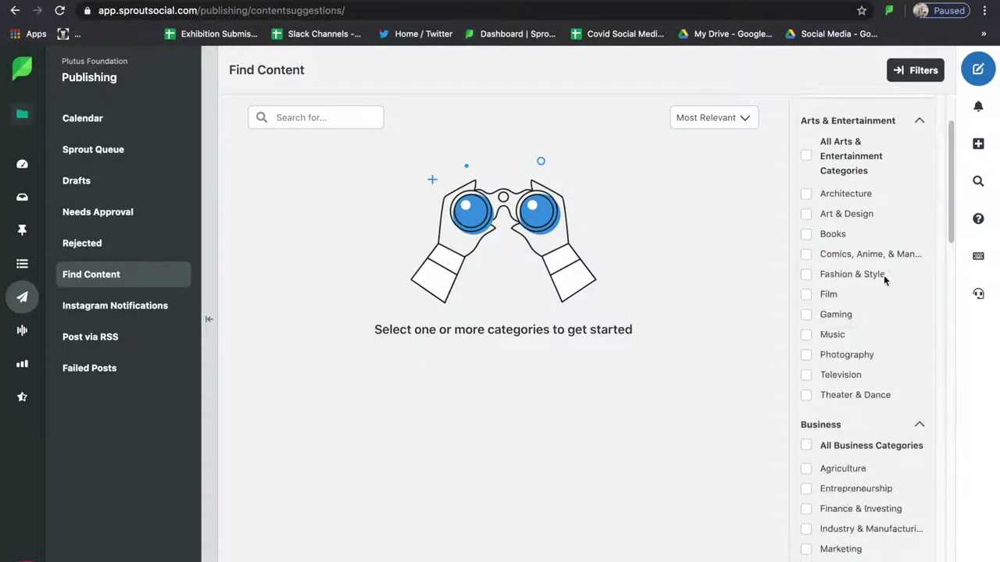
scroll(885, 279, down, 4)
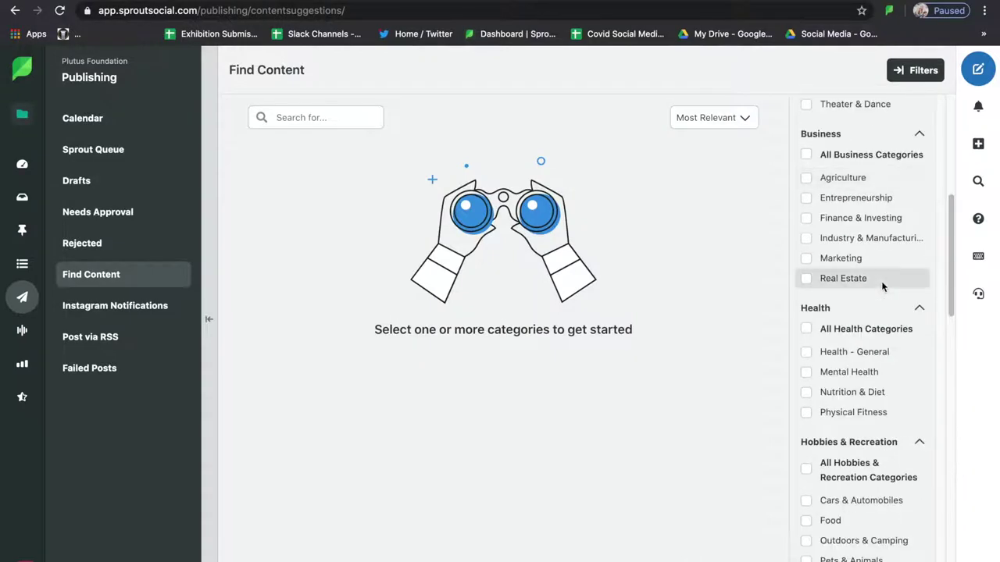
click(808, 196)
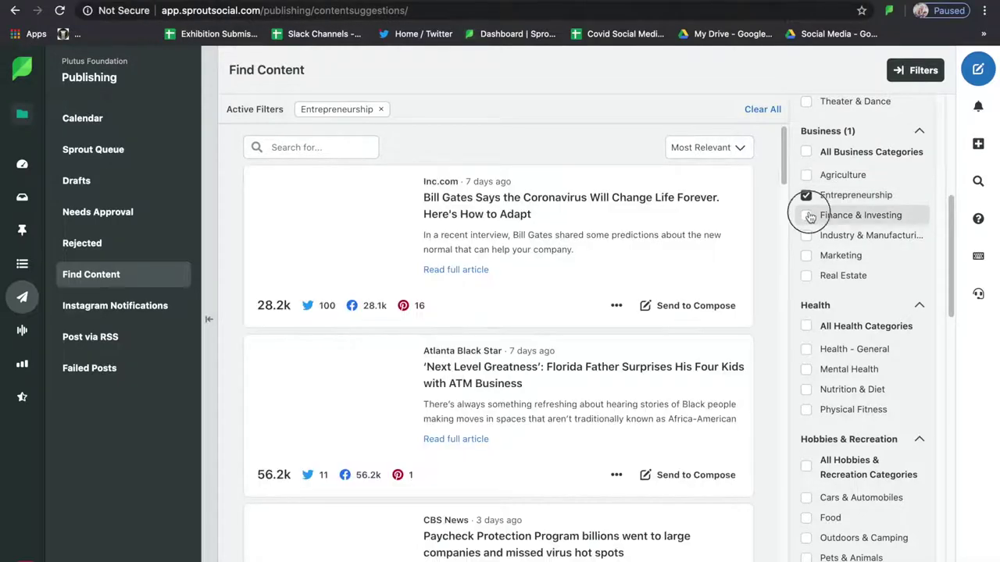
click(806, 216)
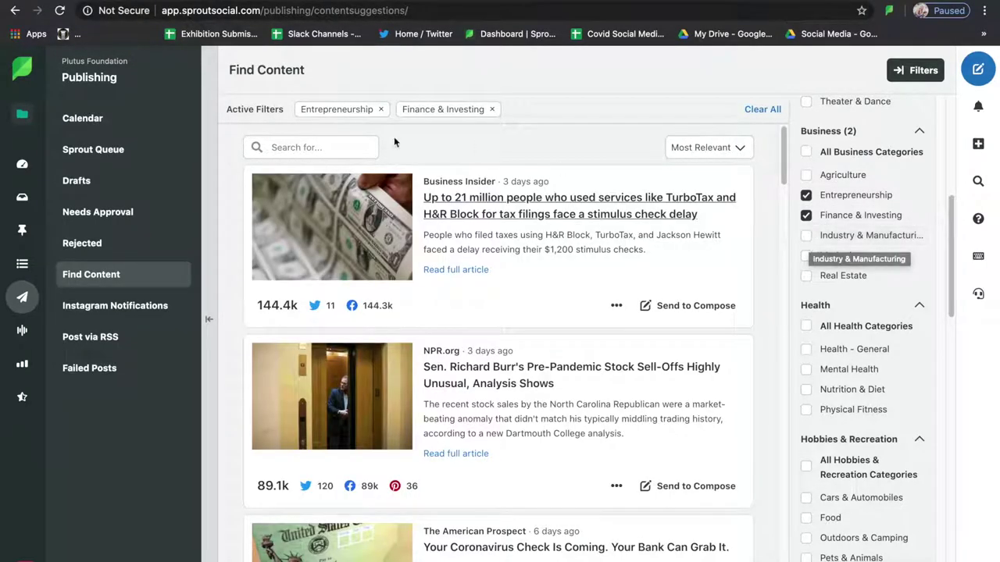
Step: Browse the filtered business and finance articles, then go to Instagram Notifications
scroll(529, 228, down, 2)
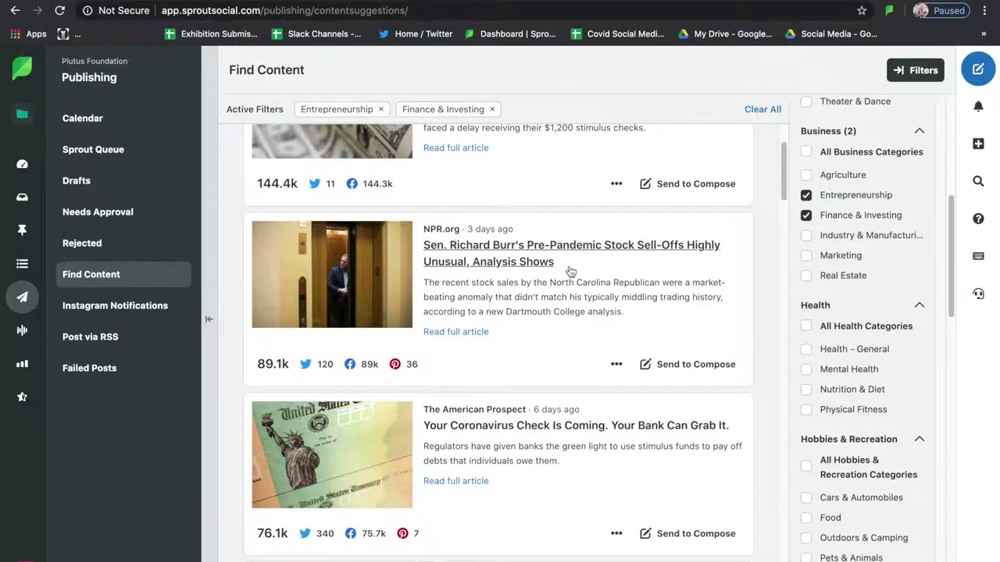
scroll(571, 267, down, 8)
scroll(571, 267, down, 10)
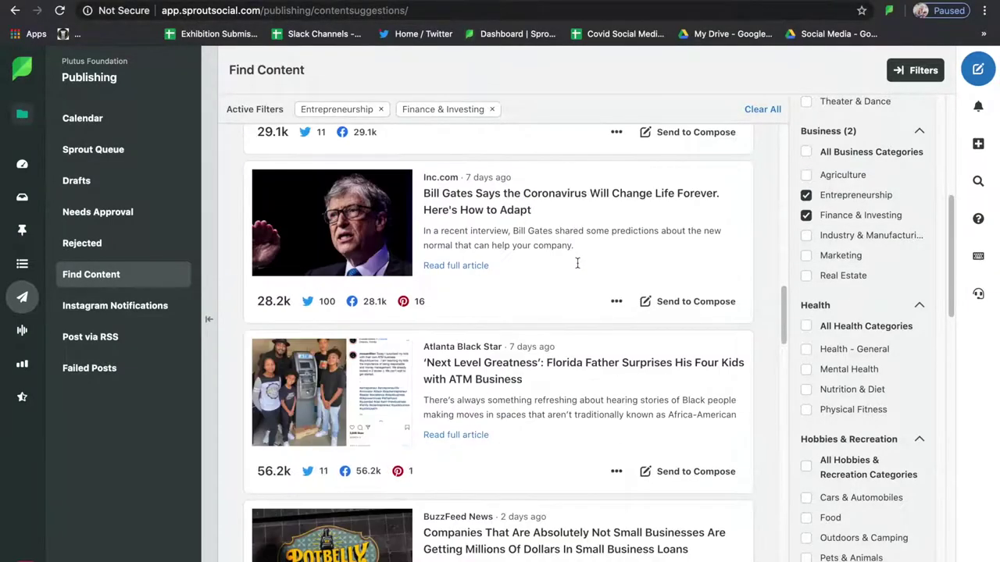
scroll(578, 268, down, 3)
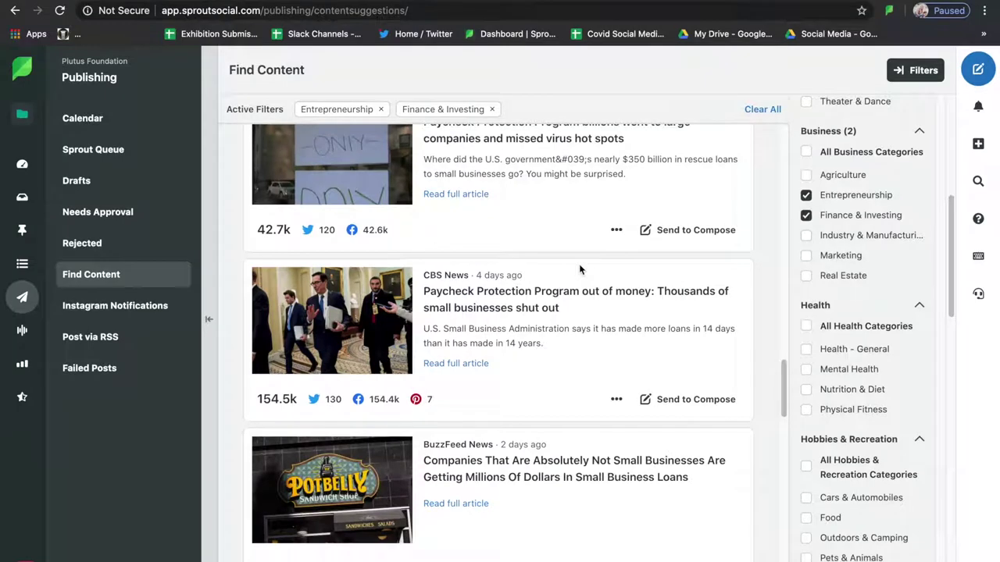
click(129, 307)
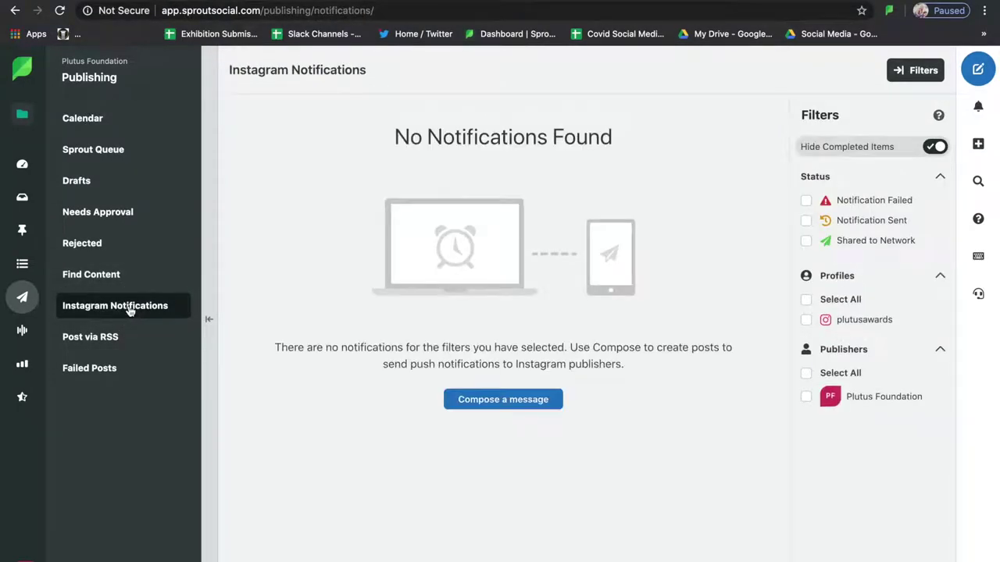
Step: Include failed, sent and shared-to-network statuses in the Instagram notifications filter
click(855, 201)
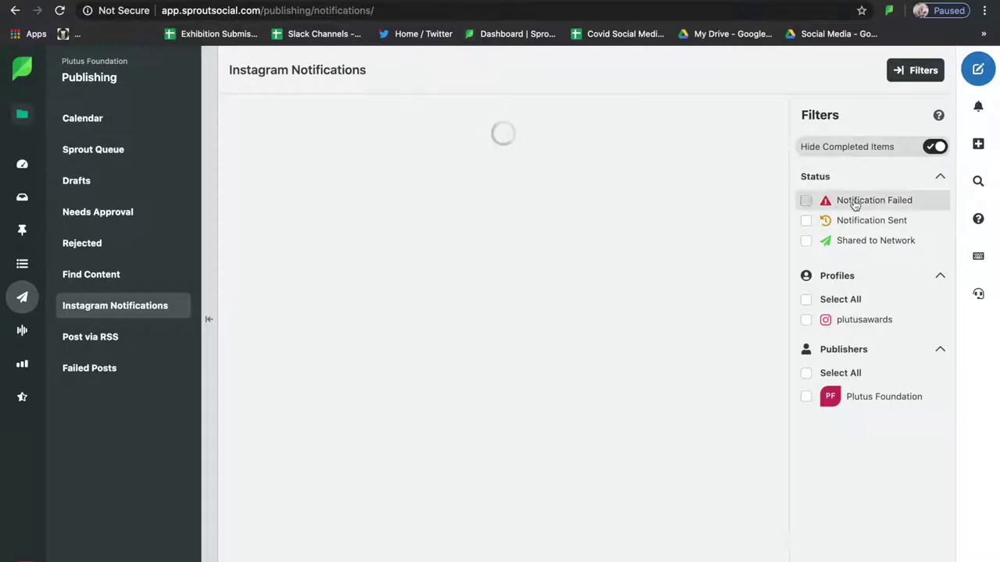
click(854, 222)
click(839, 242)
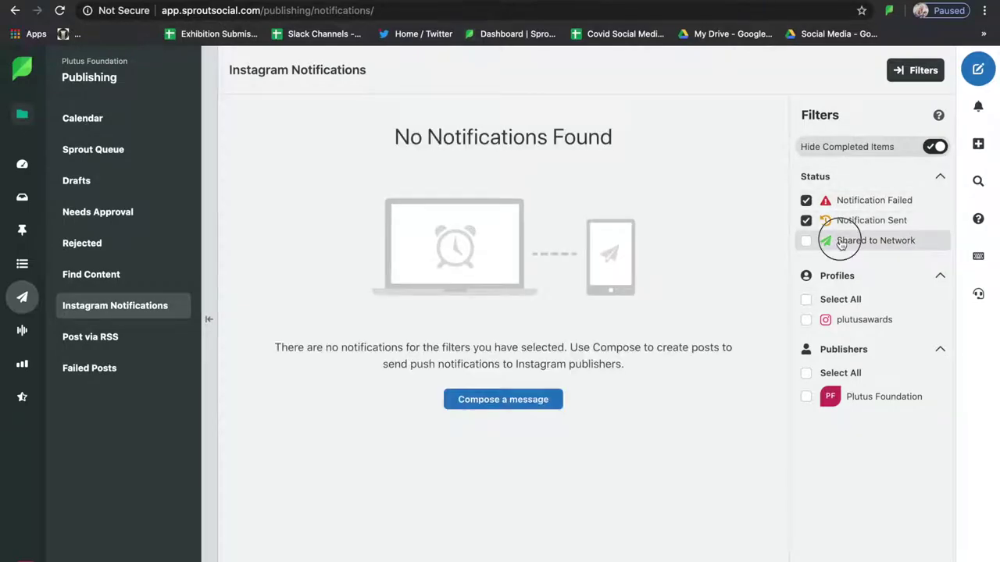
Step: Begin setting up a new RSS feed under Post via RSS, then switch browser tabs for the URL
click(106, 336)
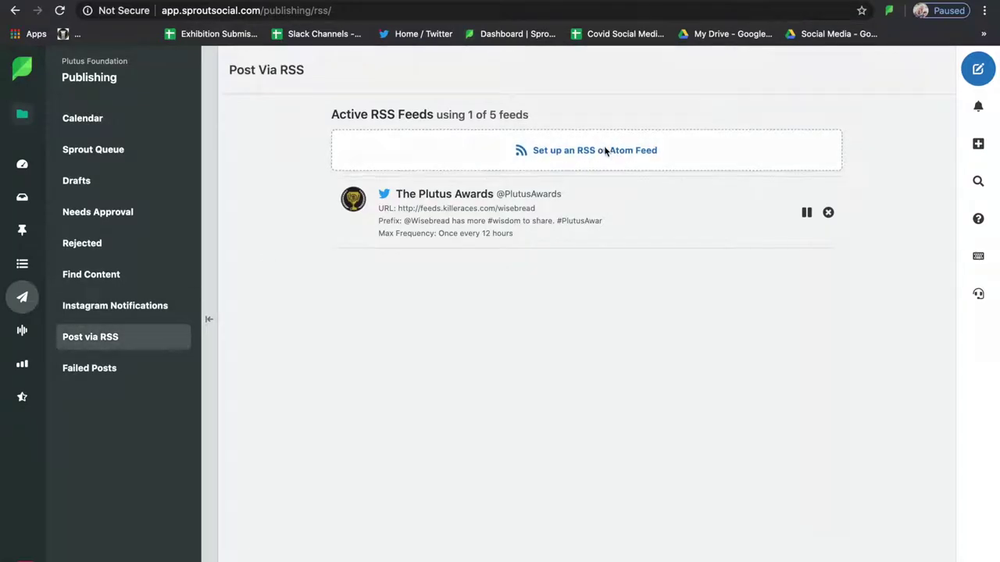
click(604, 148)
click(312, 260)
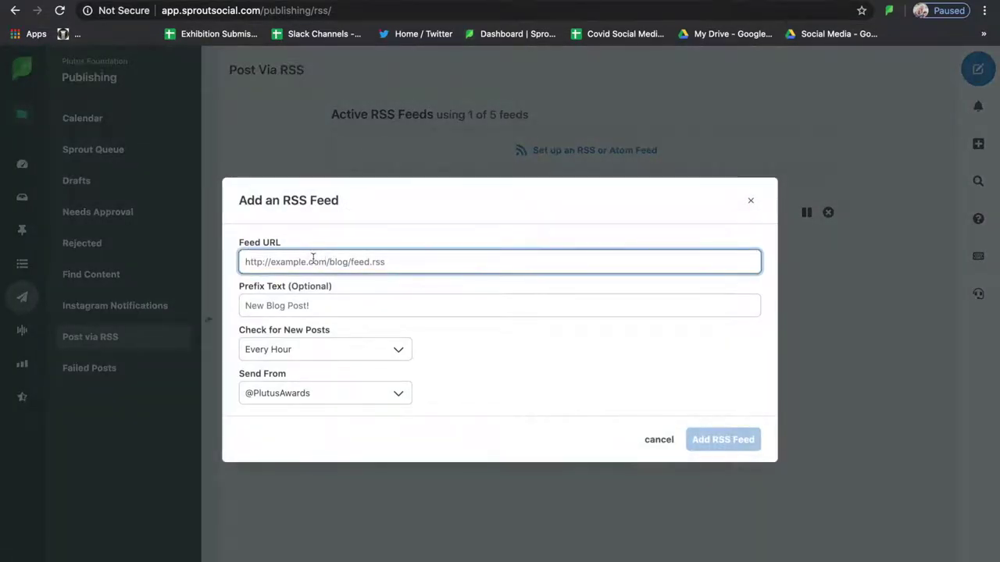
key(ctrl+Tab)
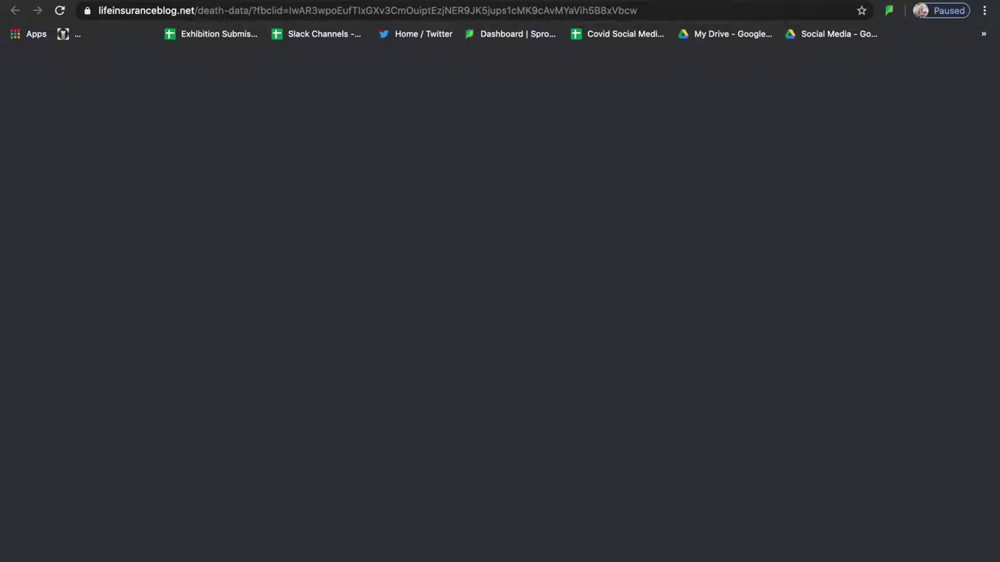
Step: Copy the Mama Bear Finance homepage address and return to the Sprout Social tab
key(ctrl+Tab)
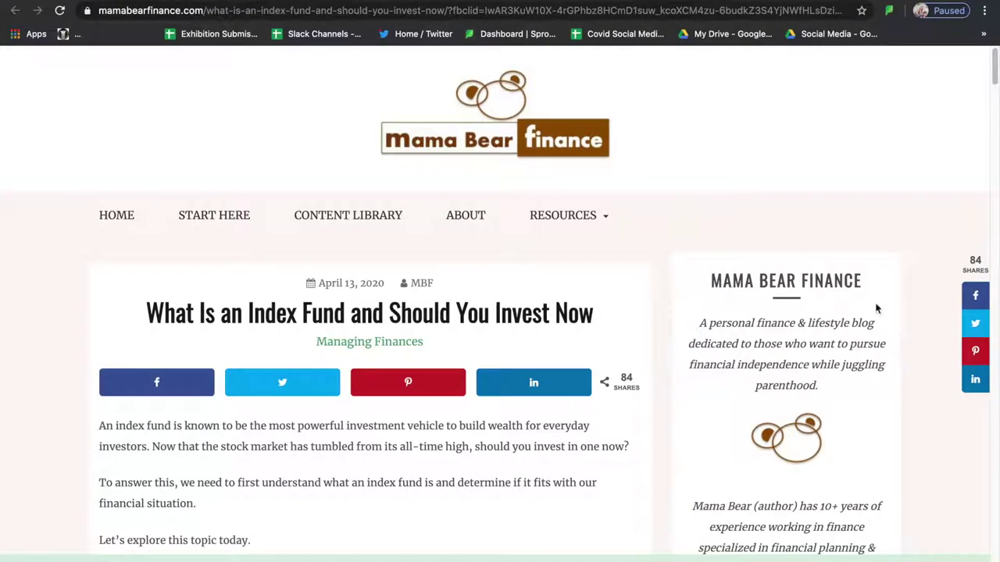
click(92, 10)
key(ctrl+c)
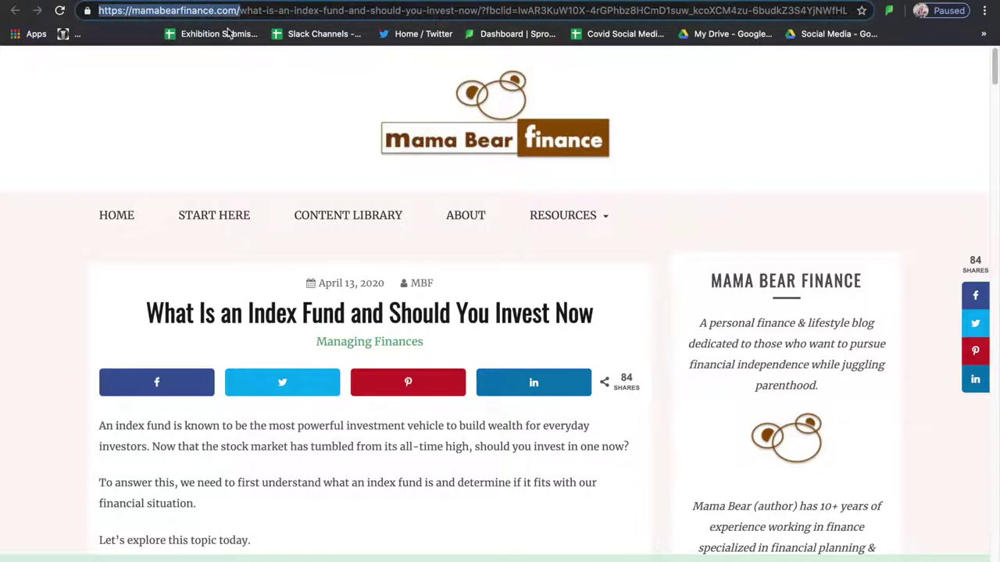
key(ctrl+Tab)
Step: Enter mamabearfinance.com/feed as the Feed URL and get it validated
key(ctrl+v)
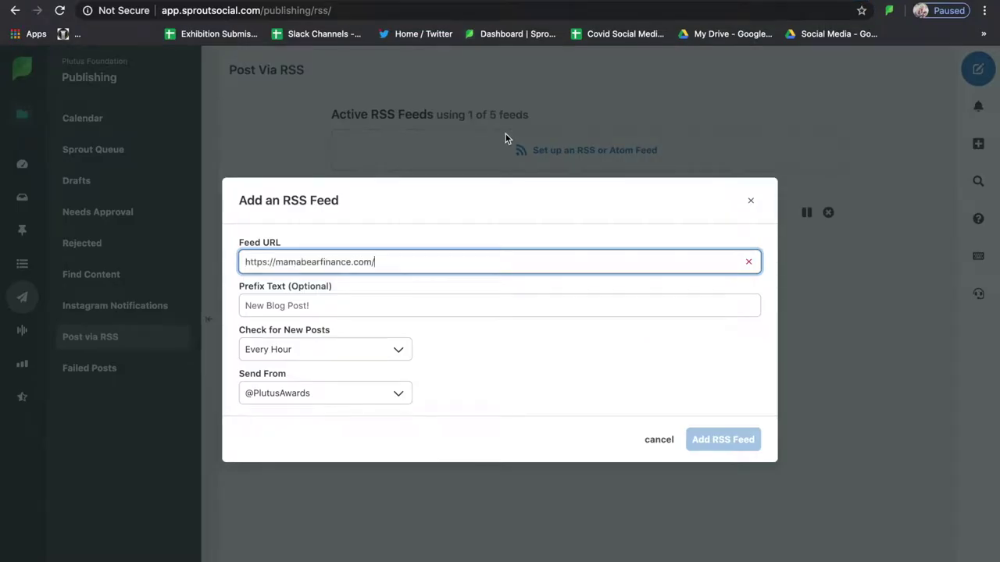
text(feedd)
click(507, 234)
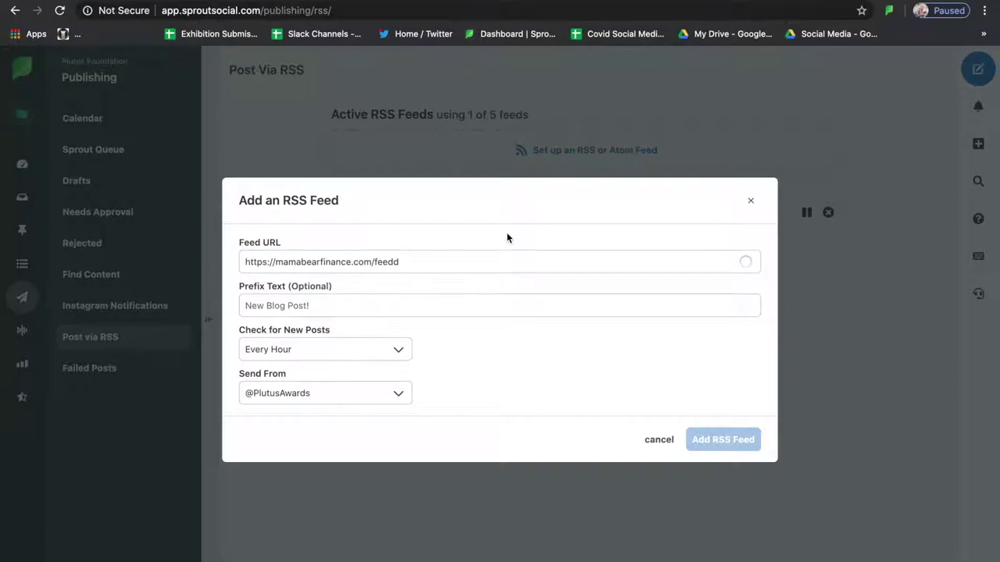
click(439, 266)
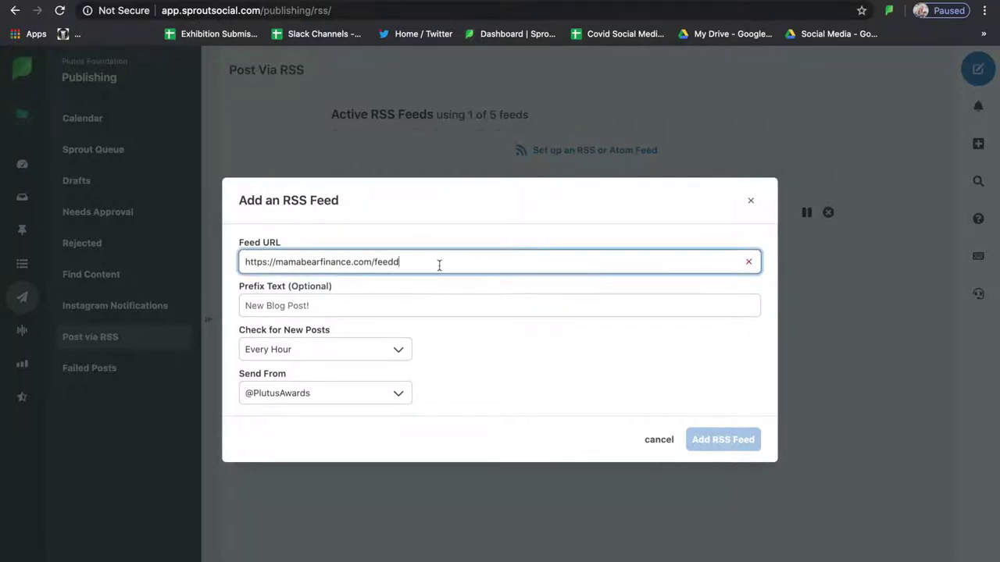
click(460, 233)
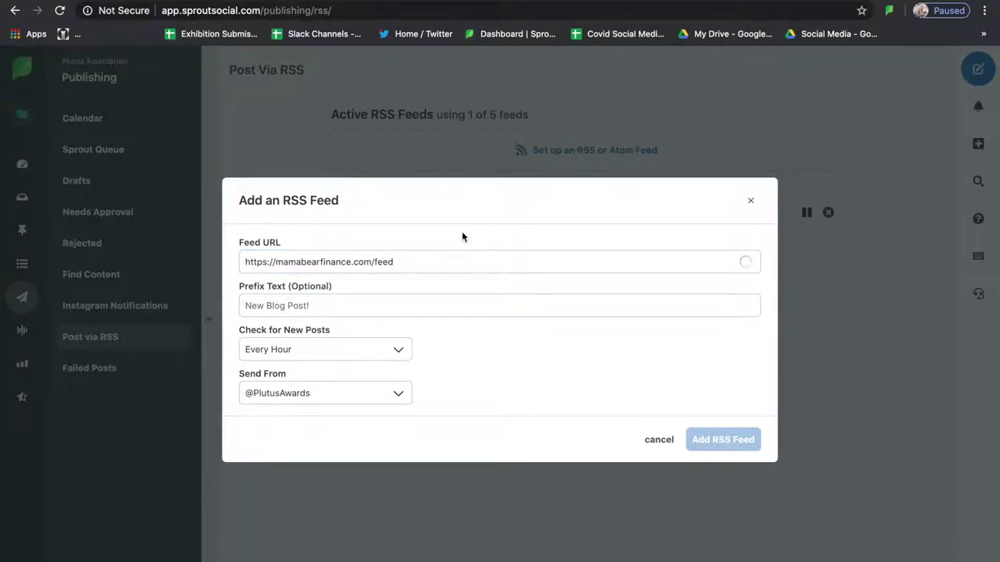
click(348, 311)
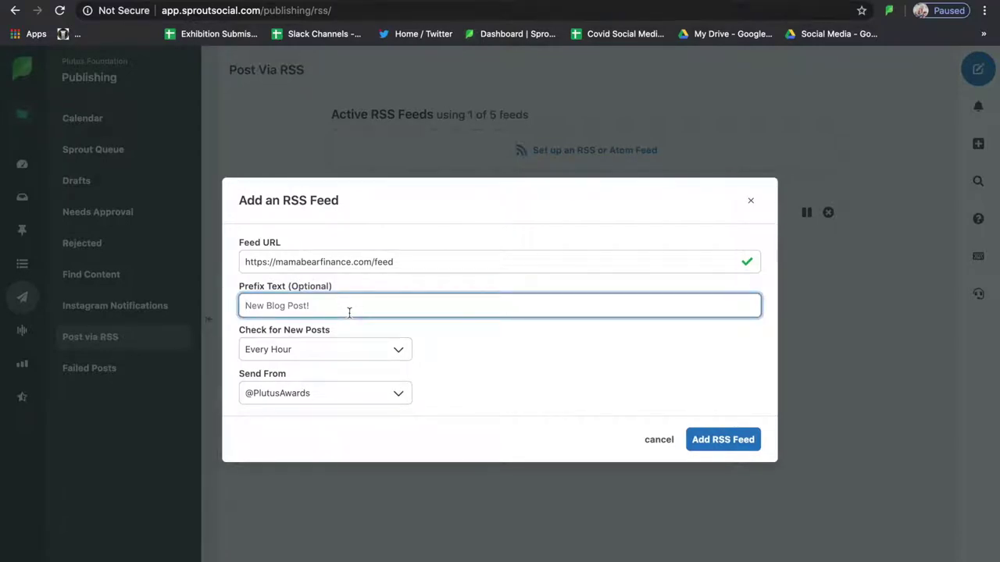
text(We <3 @mamabearfinance)
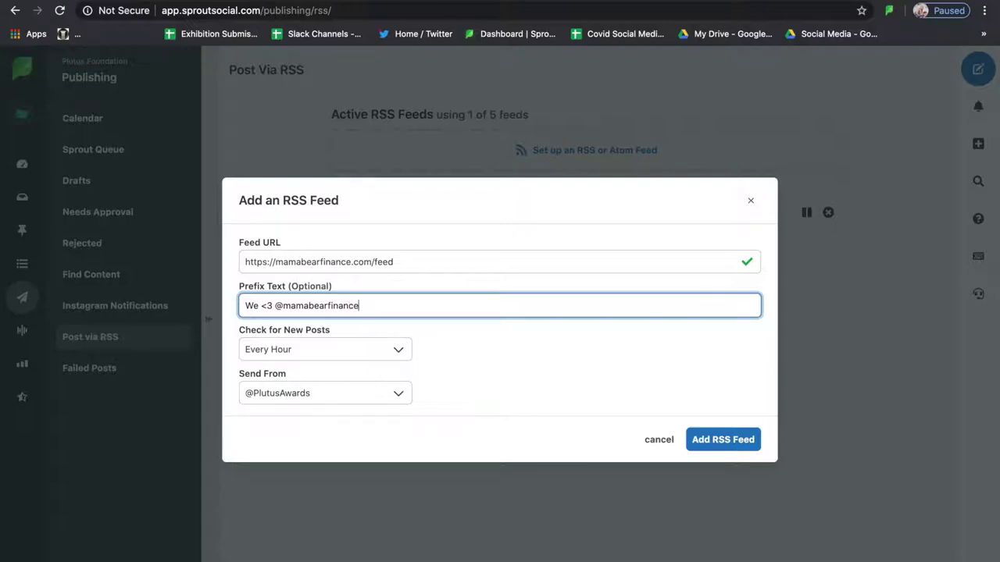
text(Check out her latest post:)
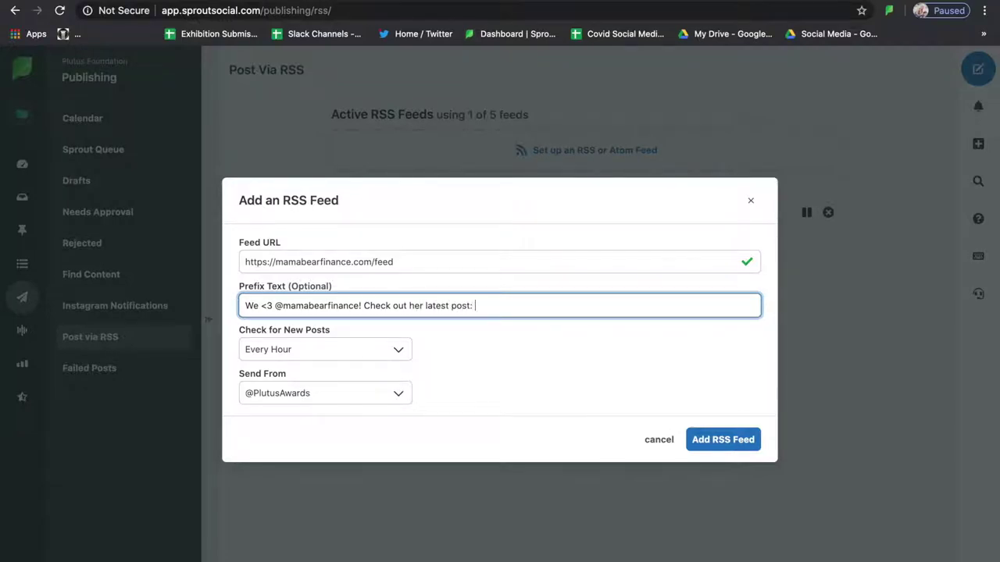
click(397, 345)
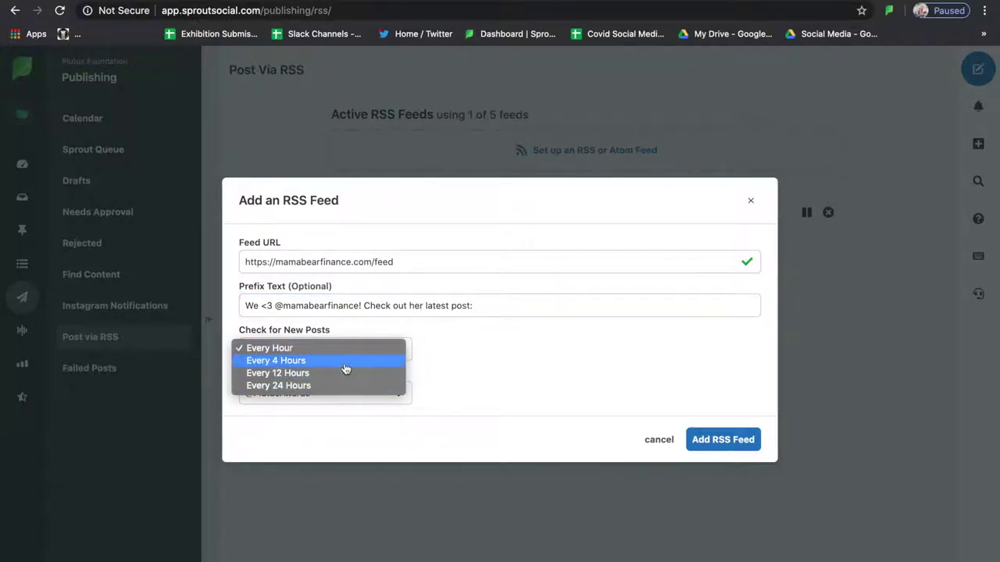
click(464, 359)
click(366, 400)
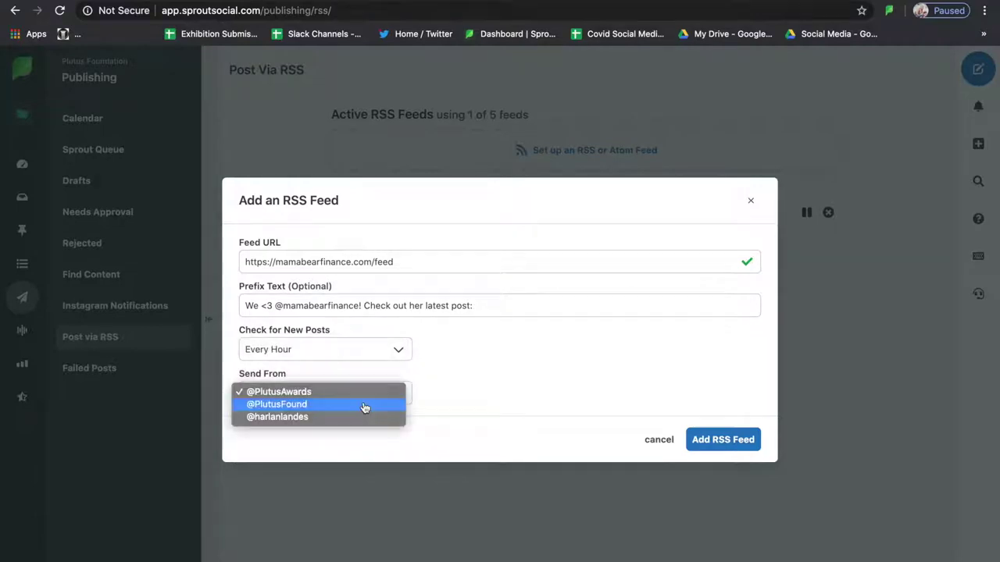
click(529, 357)
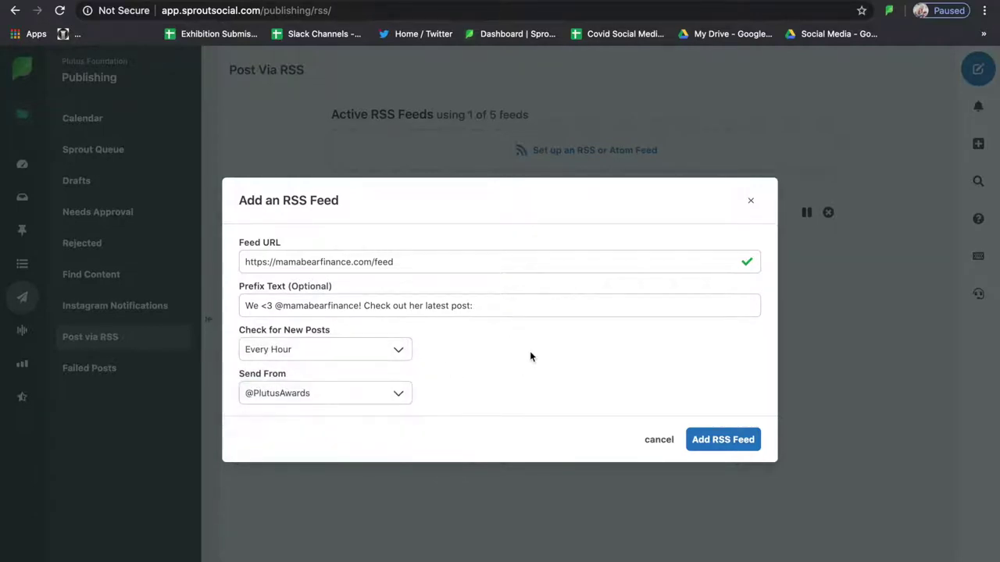
click(723, 451)
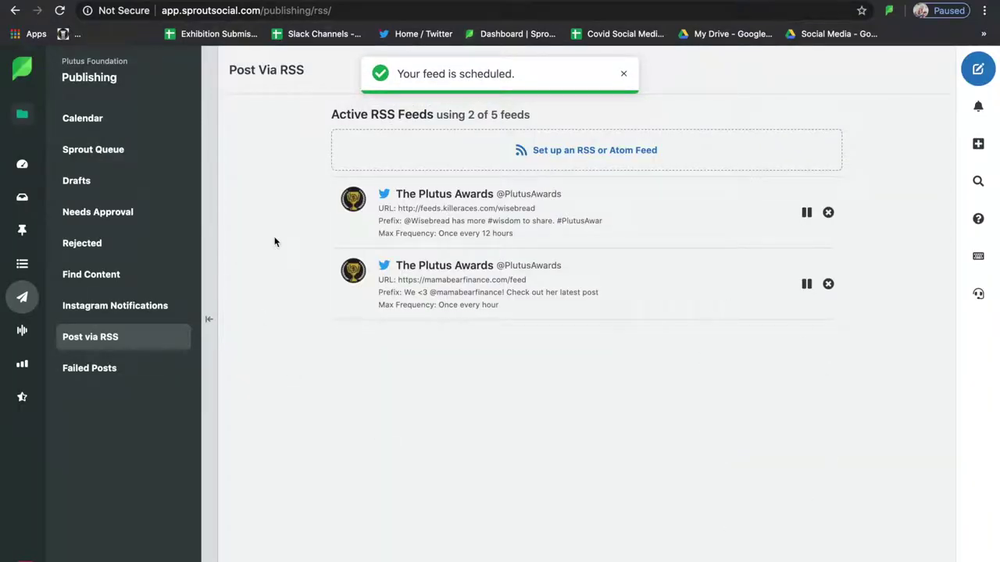
Step: Show failed posts from all profiles and read why the duplicate tweet failed
click(97, 367)
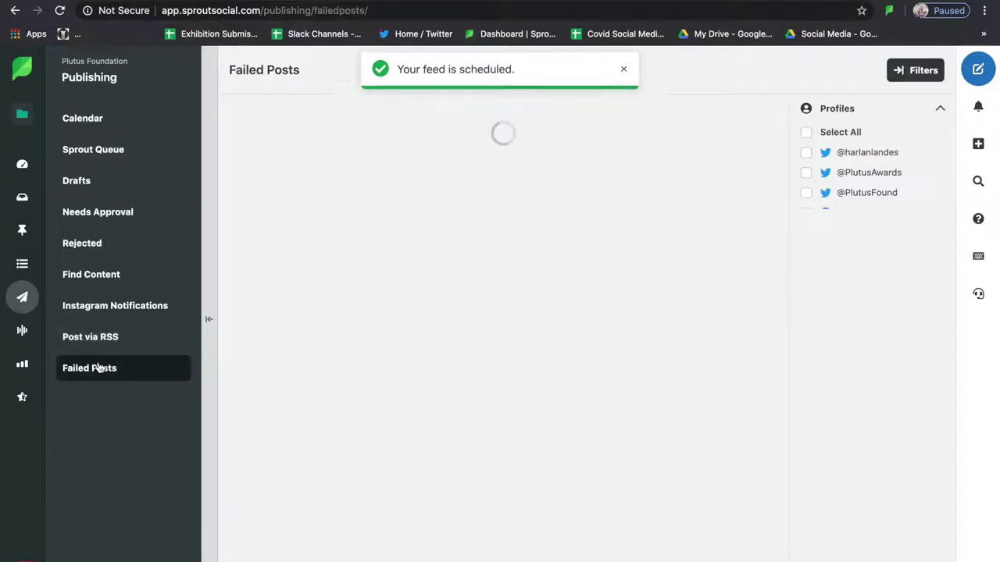
click(823, 134)
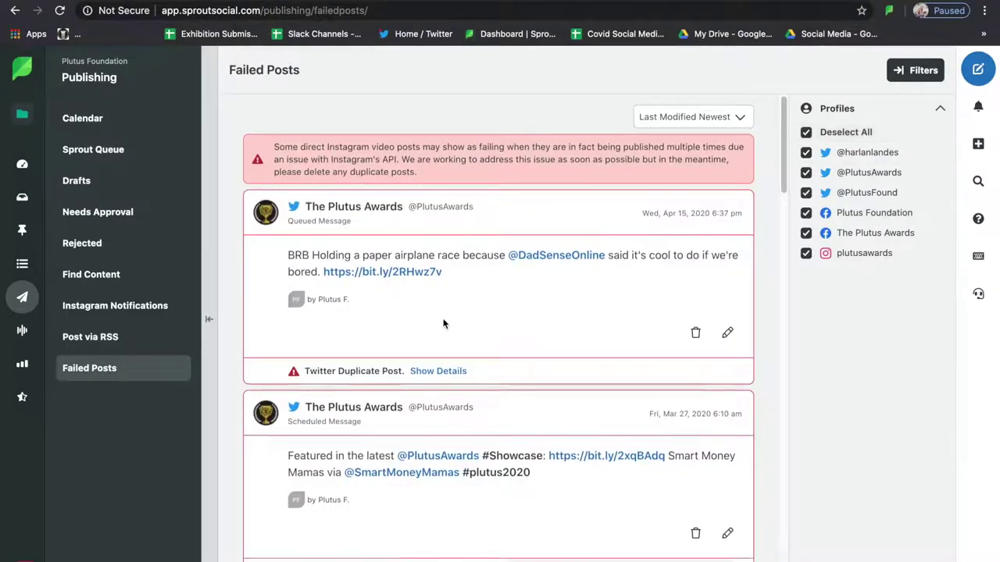
scroll(443, 324, down, 5)
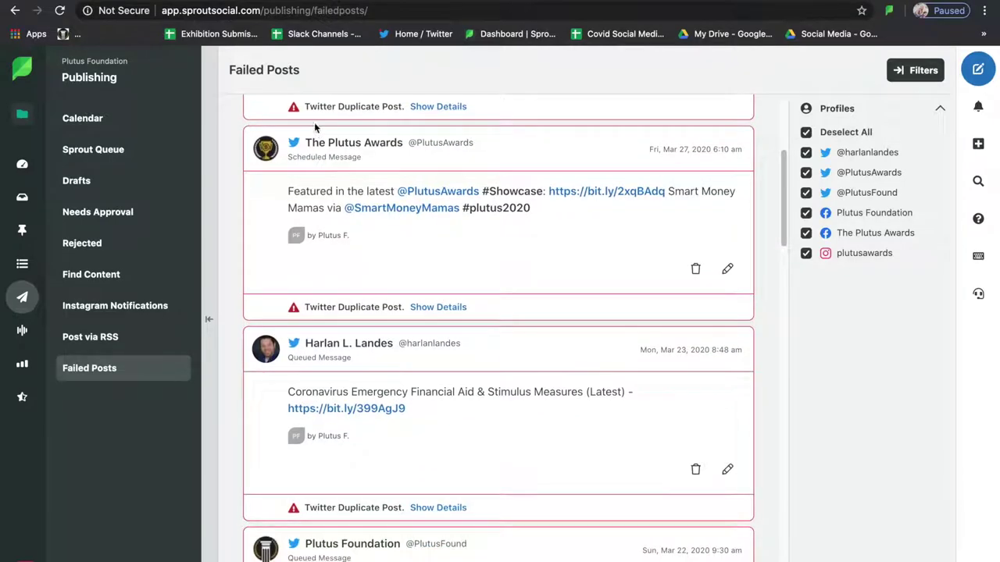
click(446, 106)
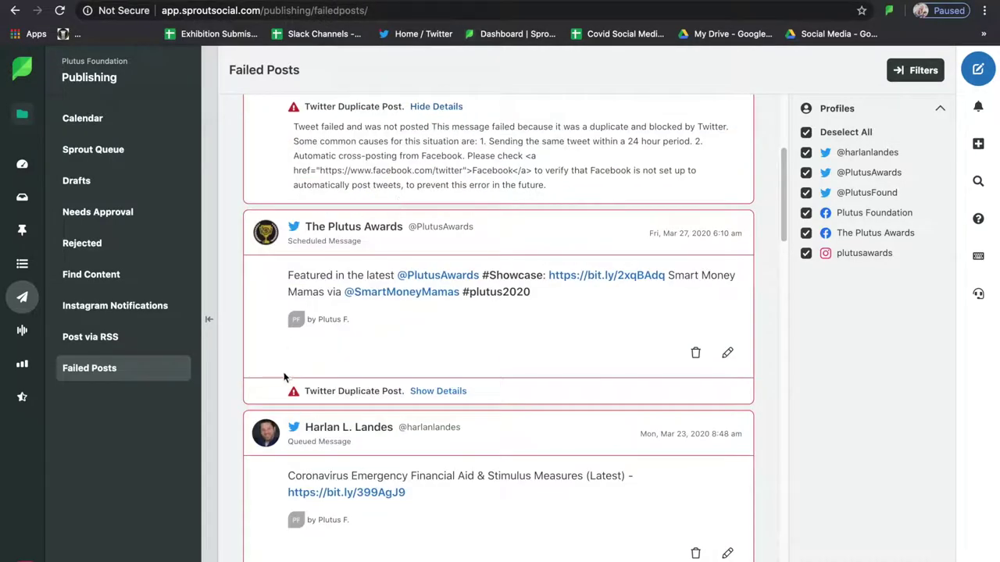
Step: Read why the video post failed, then open it to edit and resend
scroll(487, 390, down, 6)
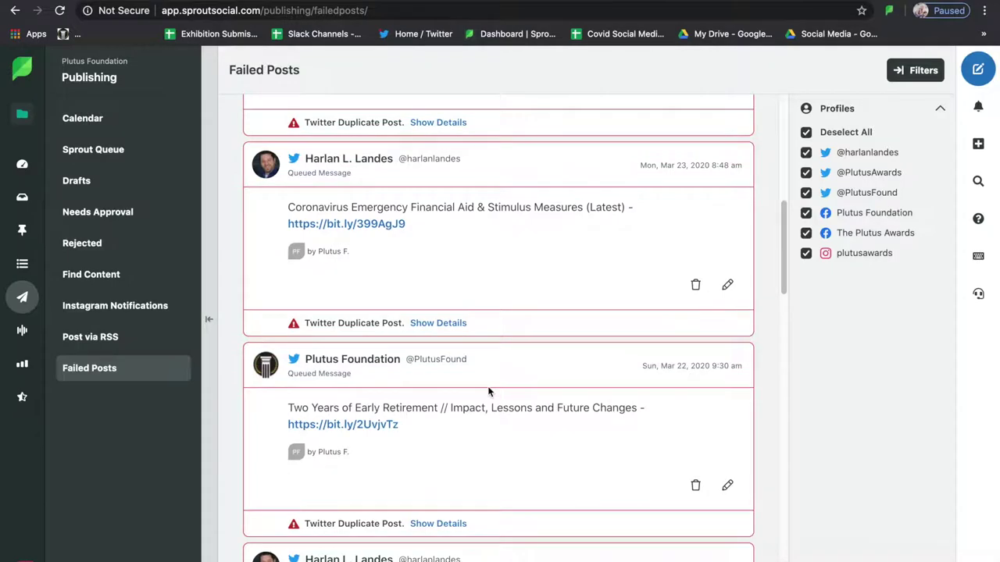
scroll(488, 386, down, 5)
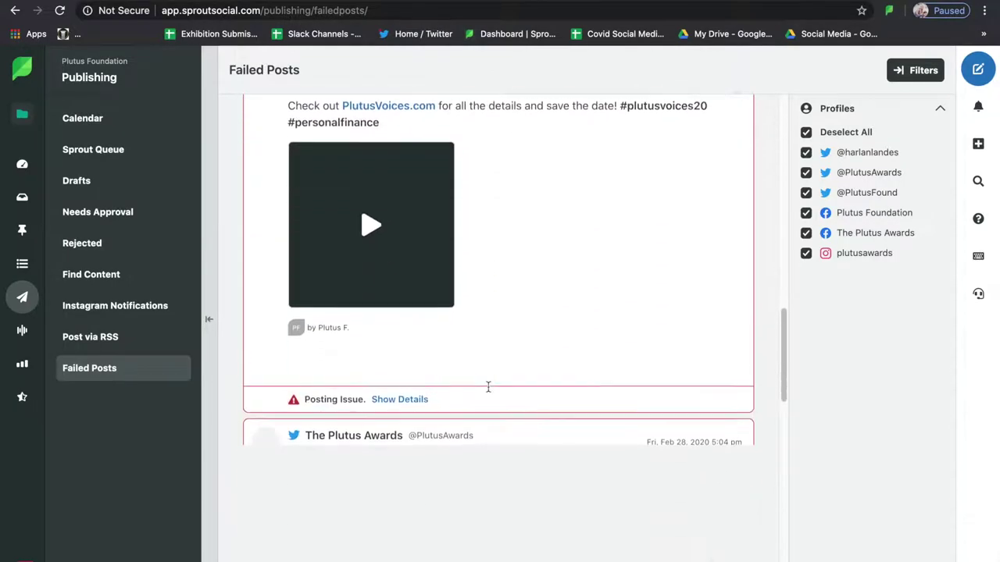
click(402, 395)
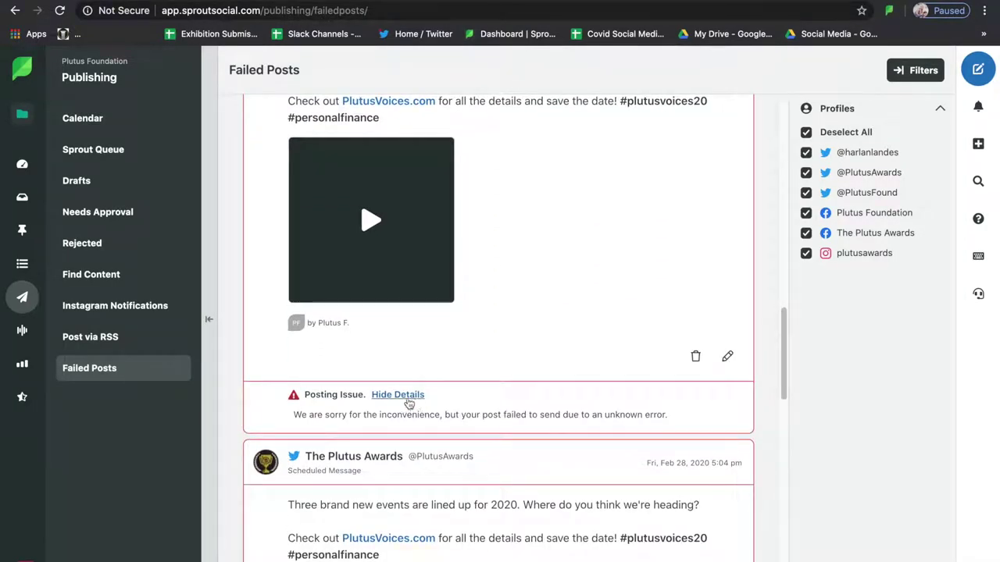
scroll(645, 430, up, 2)
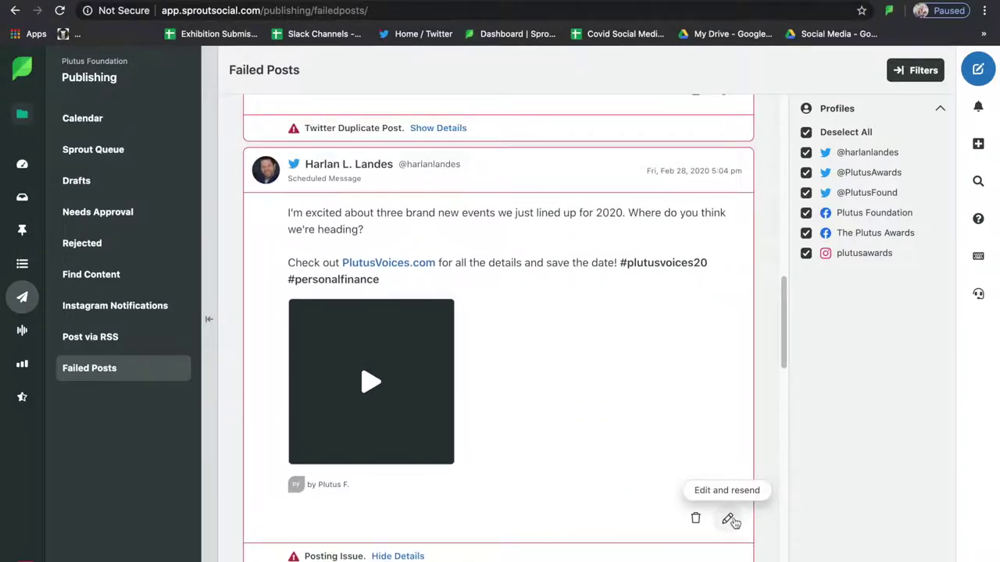
click(728, 520)
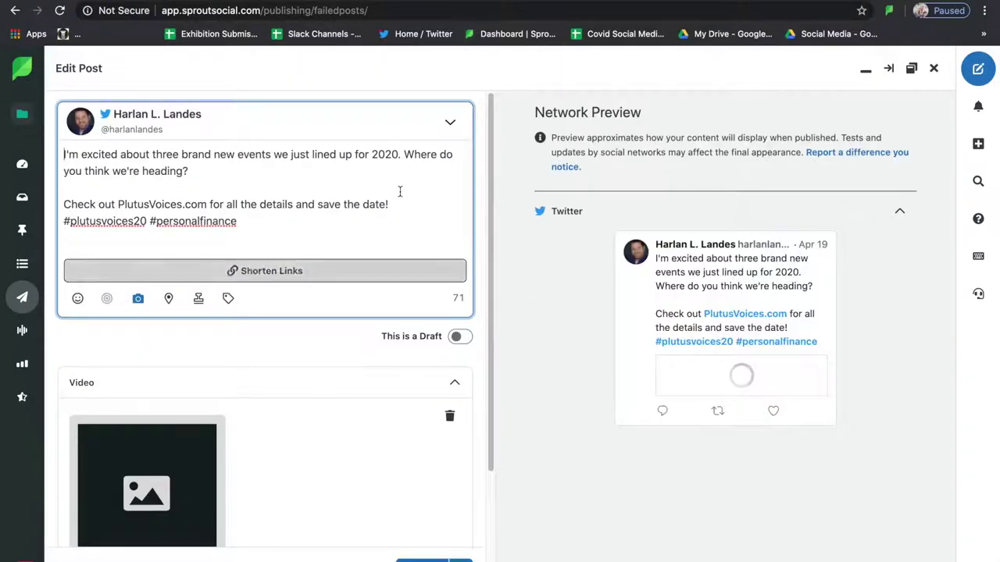
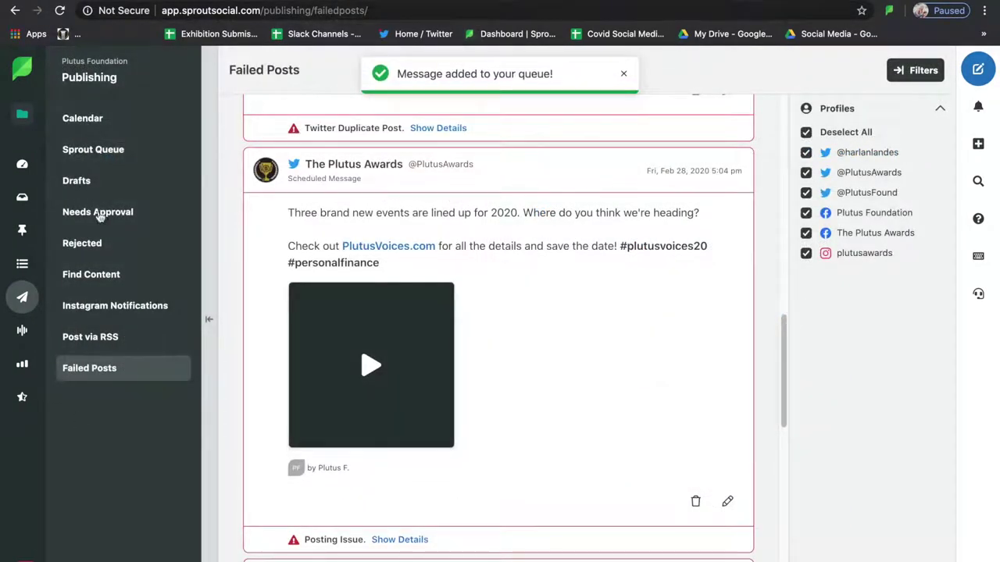
Step: Delete the only queued post from the second Twitter profile's Sprout Queue
click(114, 155)
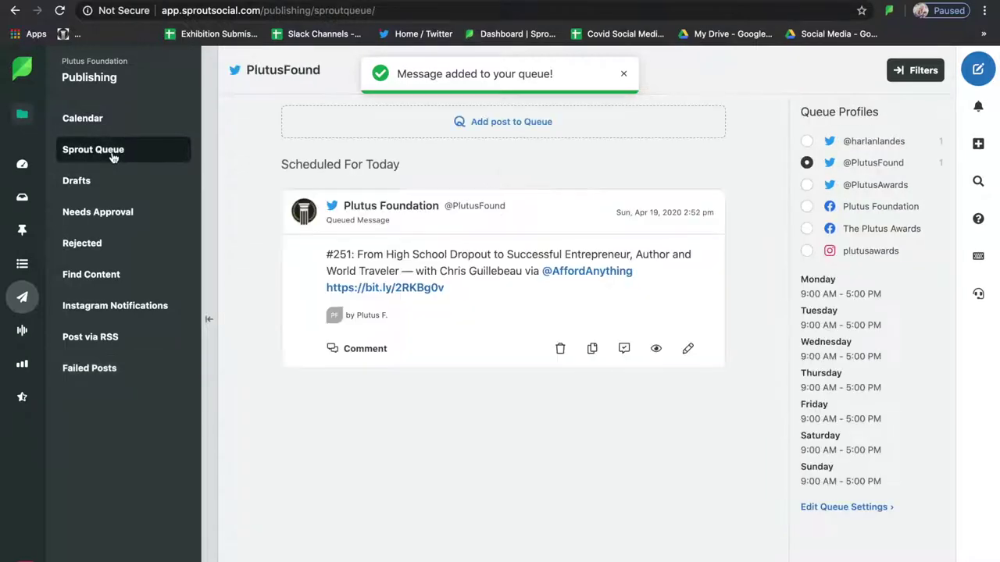
click(822, 142)
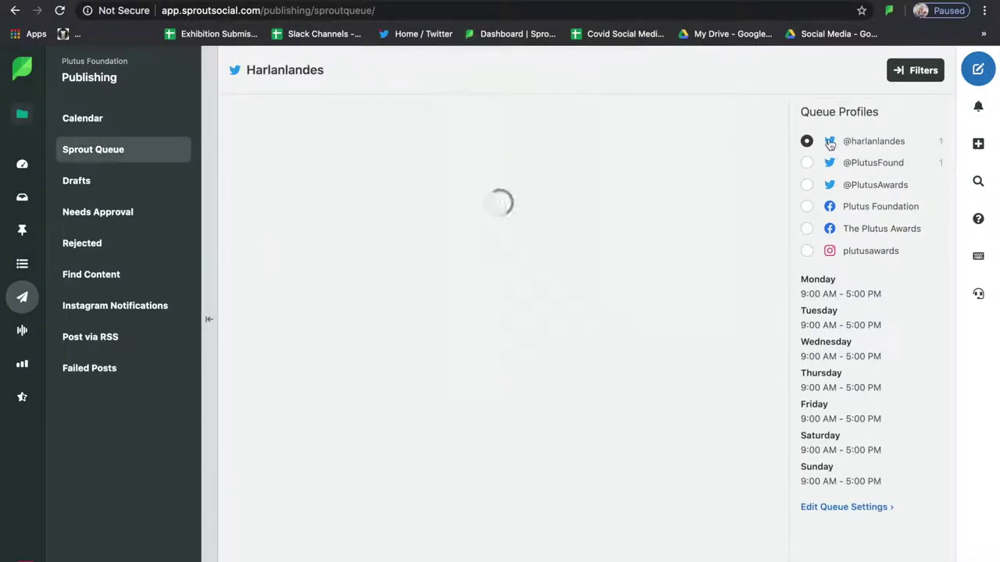
scroll(738, 333, down, 1)
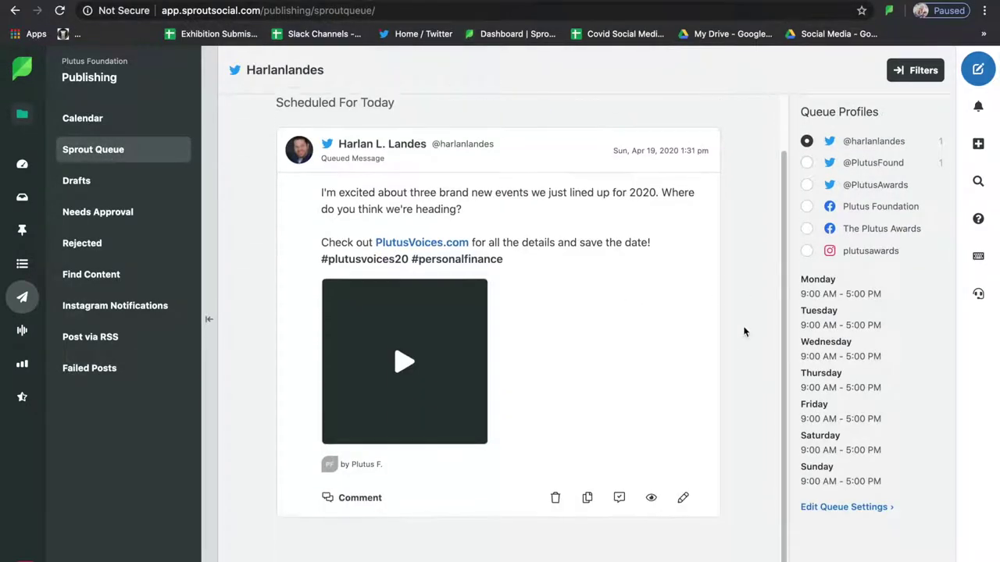
click(555, 493)
click(636, 373)
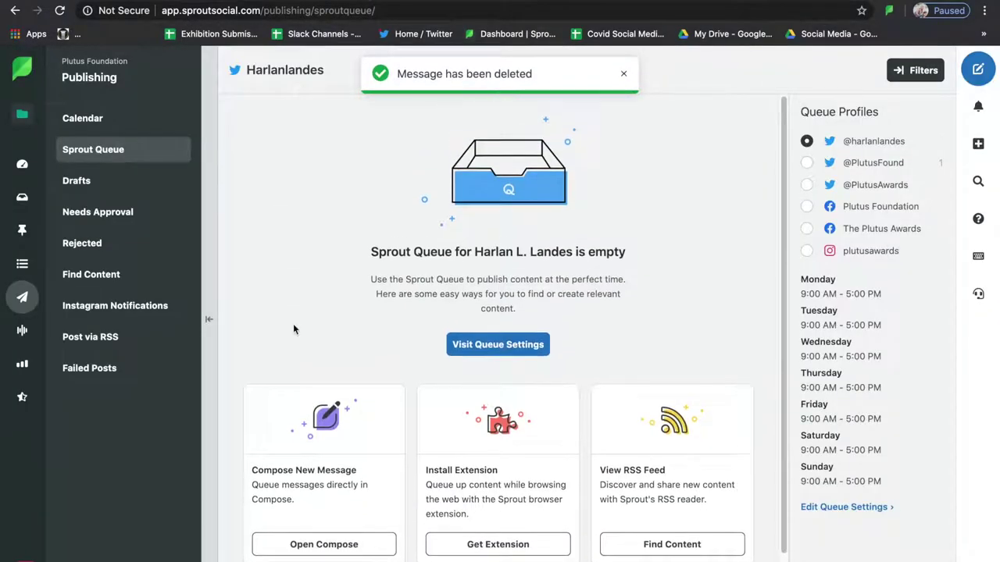
Step: Return to the Failed Posts list, then bring up the life insurance article
click(103, 369)
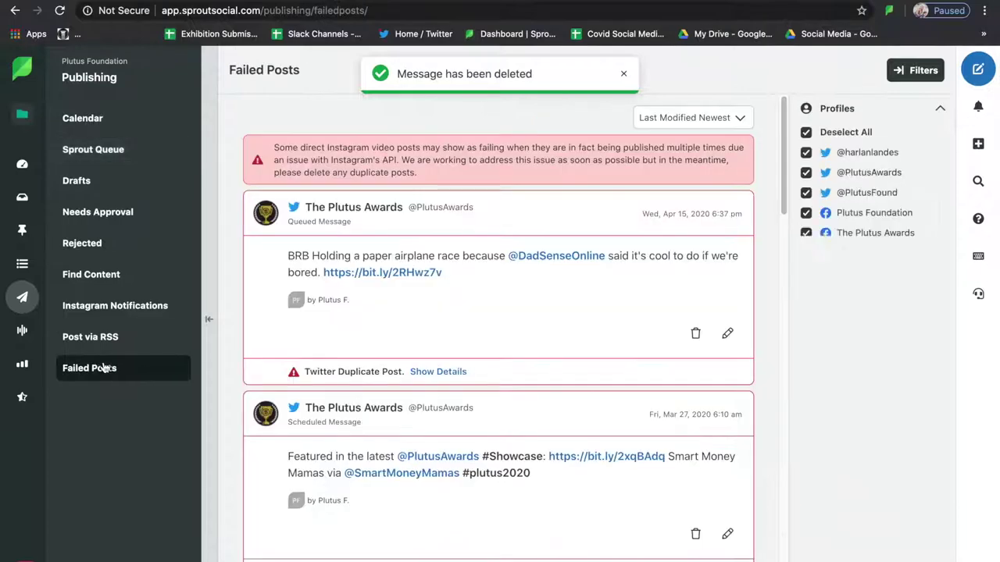
mouse_move(145, 181)
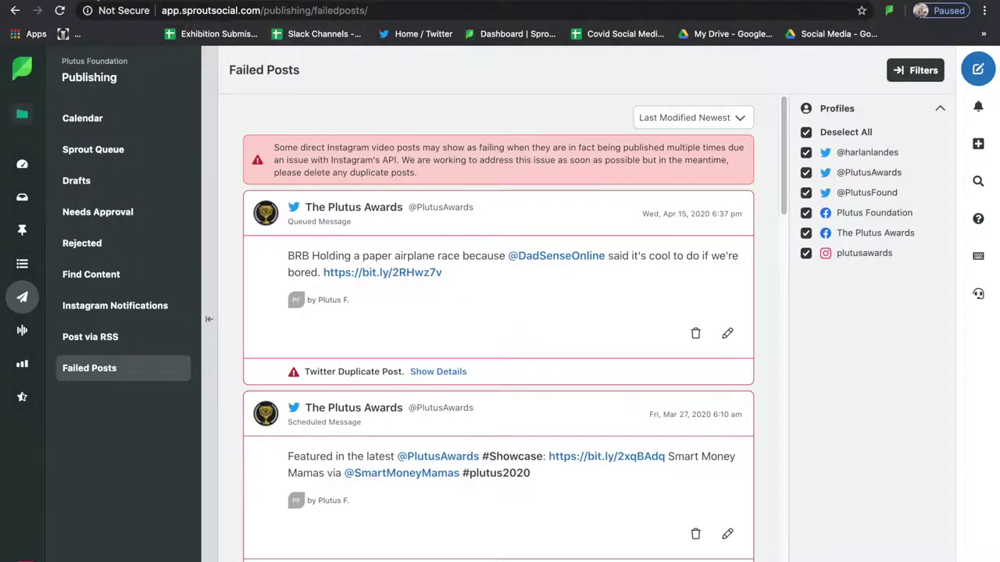
click(117, 2)
scroll(167, 271, up, 9)
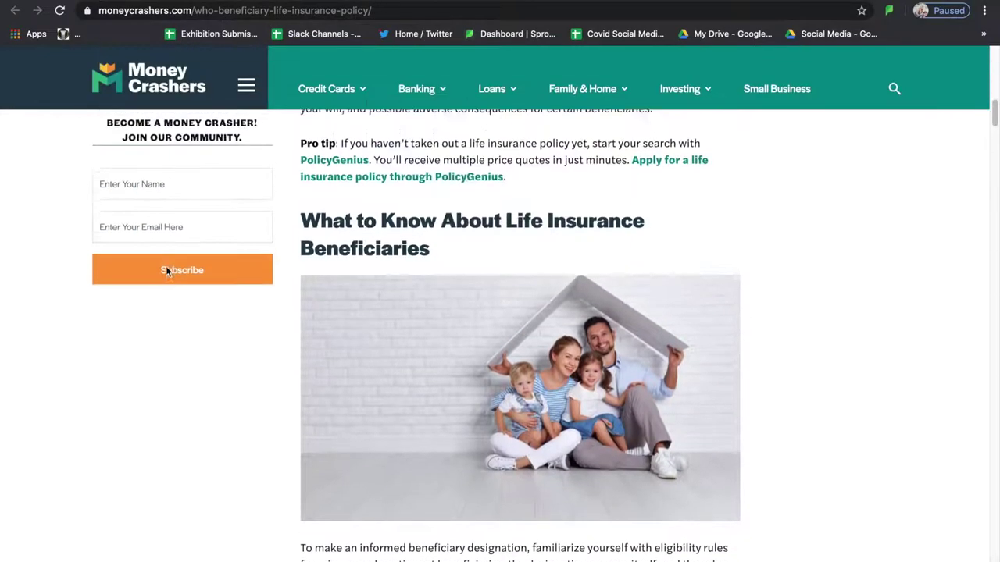
scroll(166, 271, up, 1)
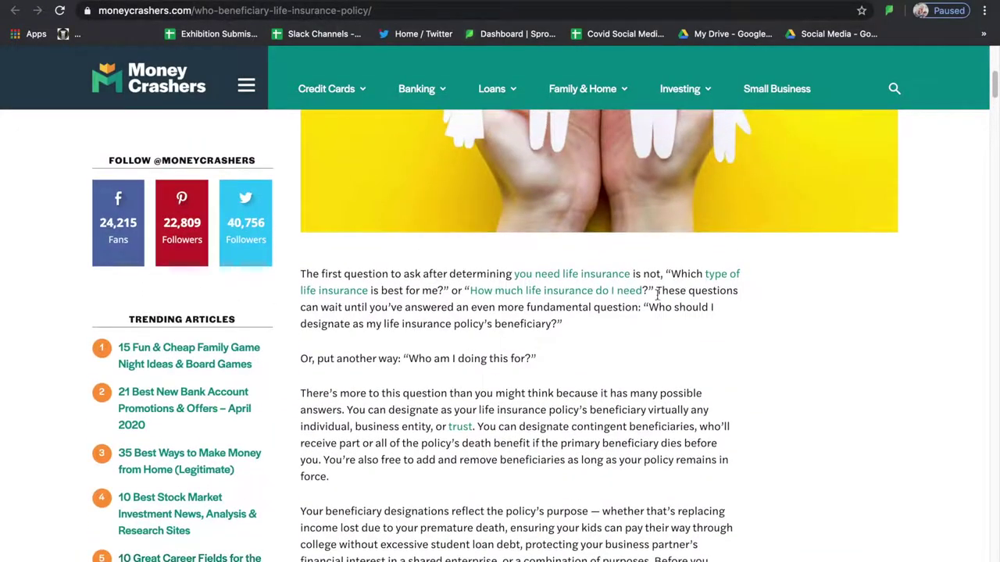
scroll(659, 346, down, 2)
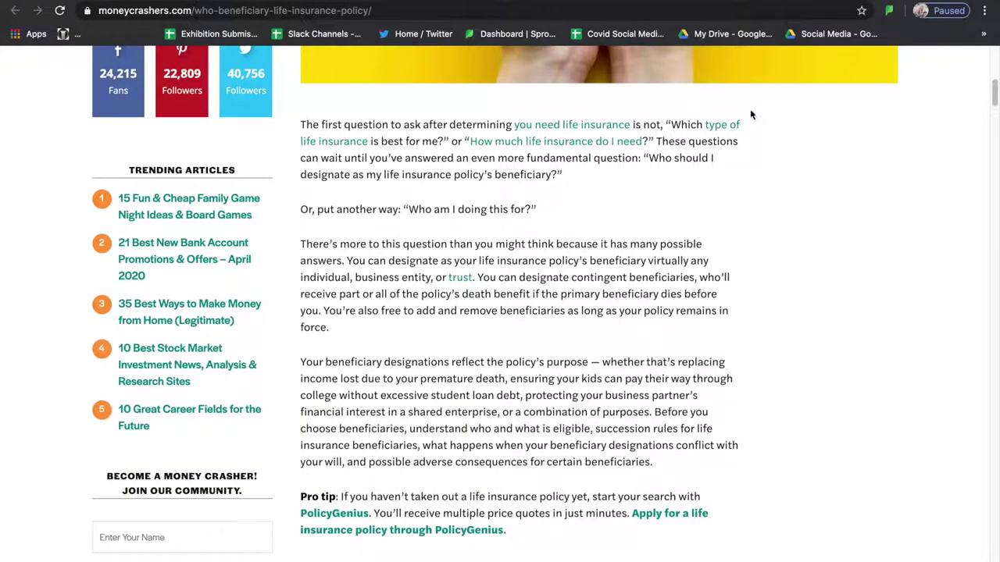
click(889, 11)
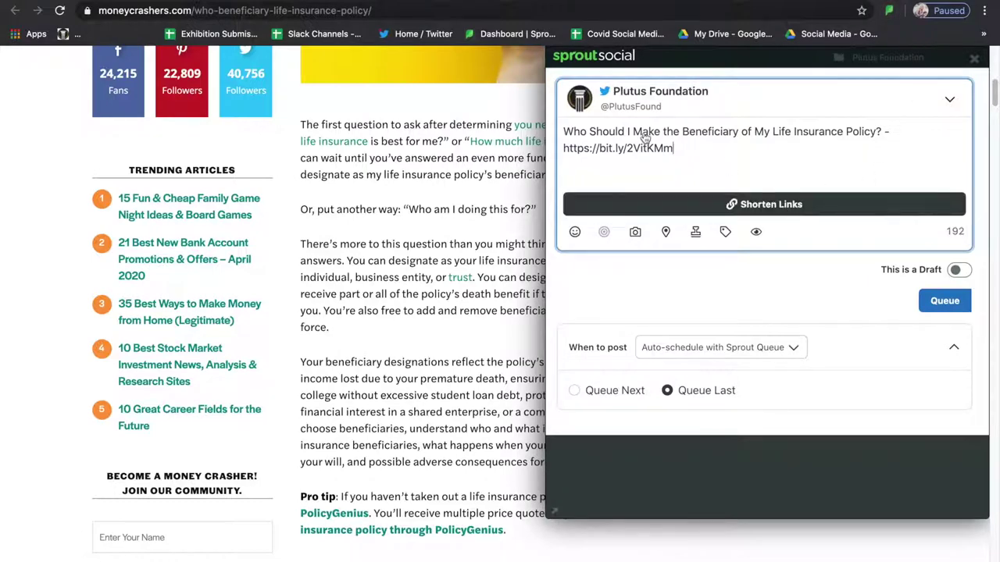
scroll(415, 325, down, 3)
scroll(415, 329, up, 7)
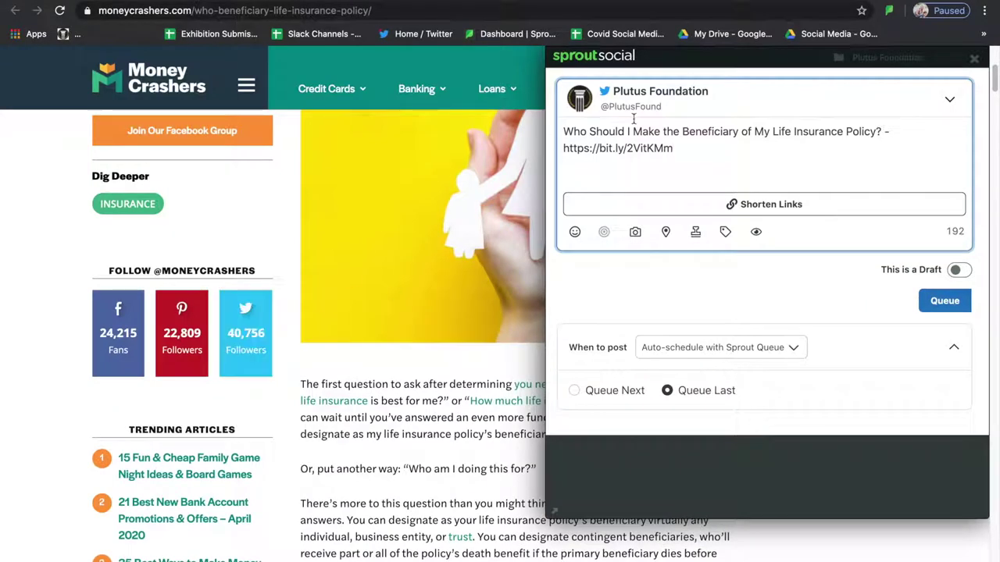
click(885, 134)
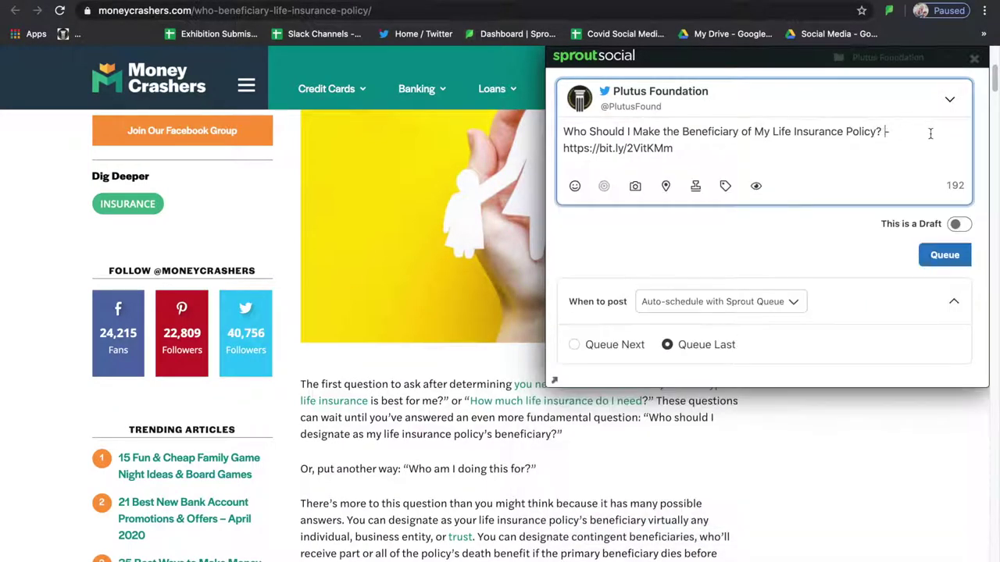
key(BackSpace)
text(via @moneycra )
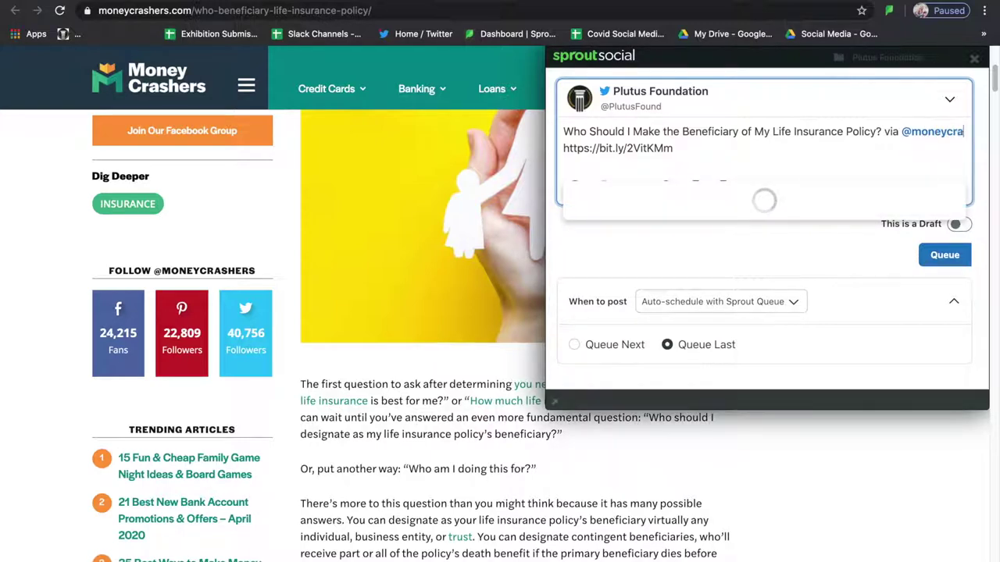
text(shers)
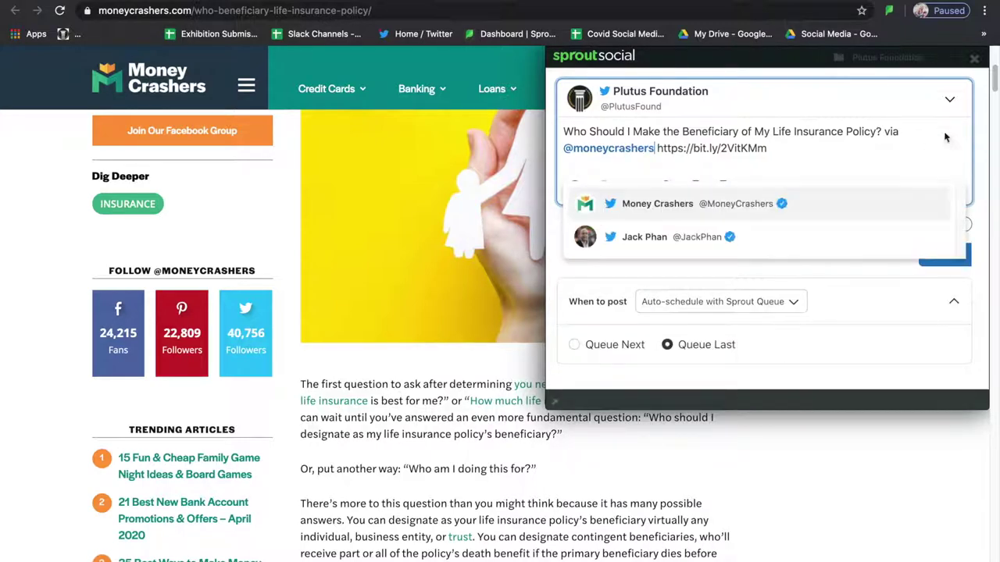
click(773, 202)
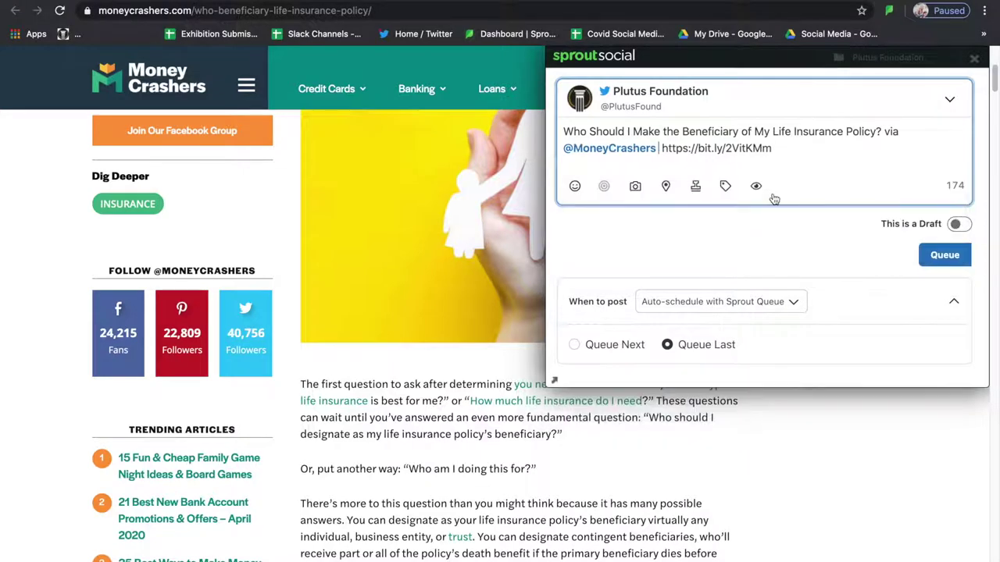
click(949, 258)
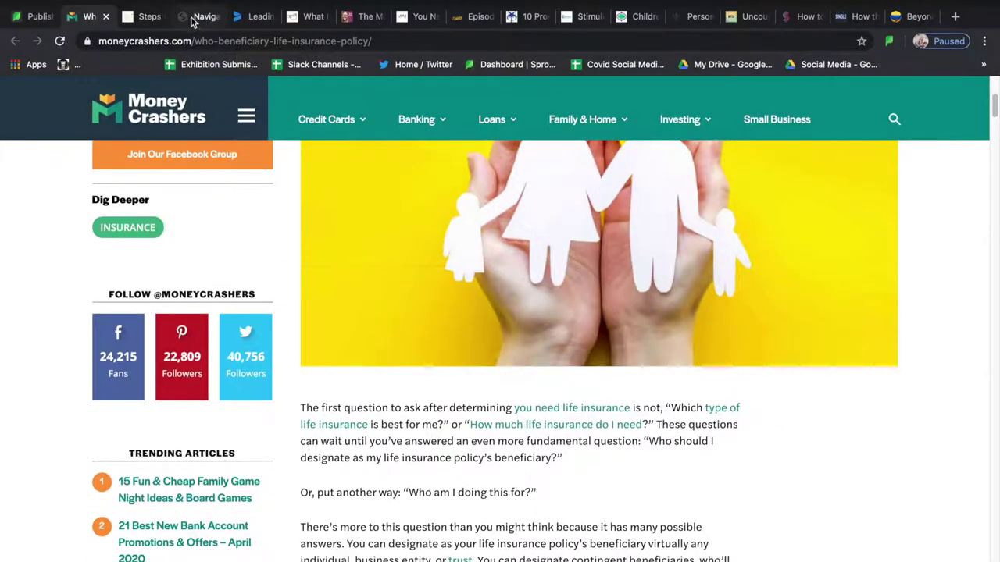
click(195, 16)
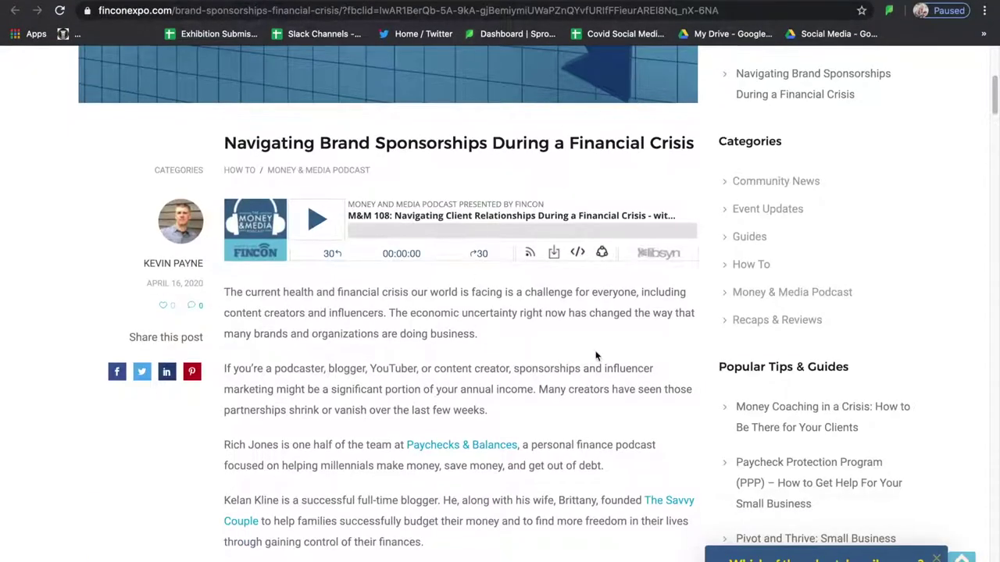
scroll(595, 355, down, 2)
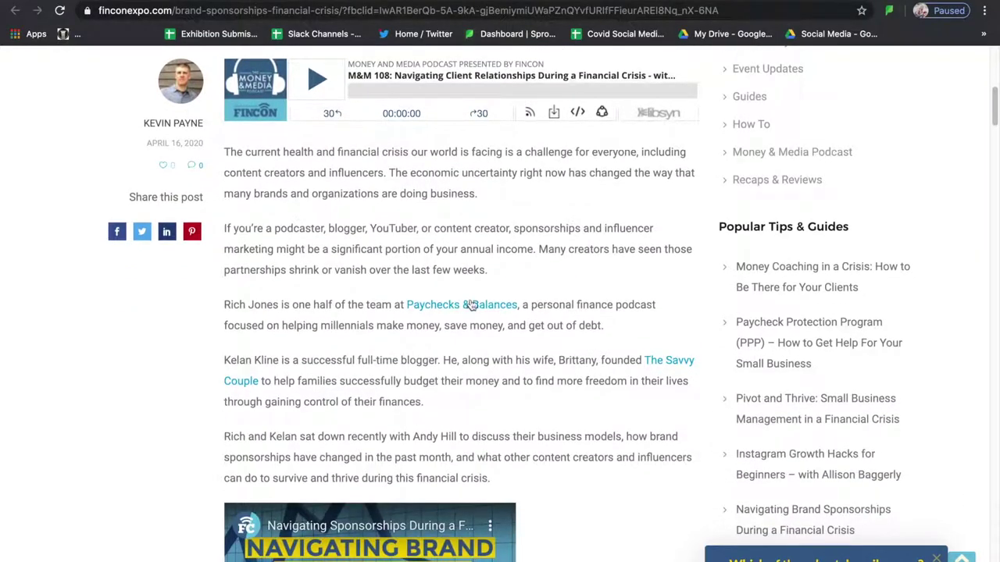
drag(506, 276, 225, 230)
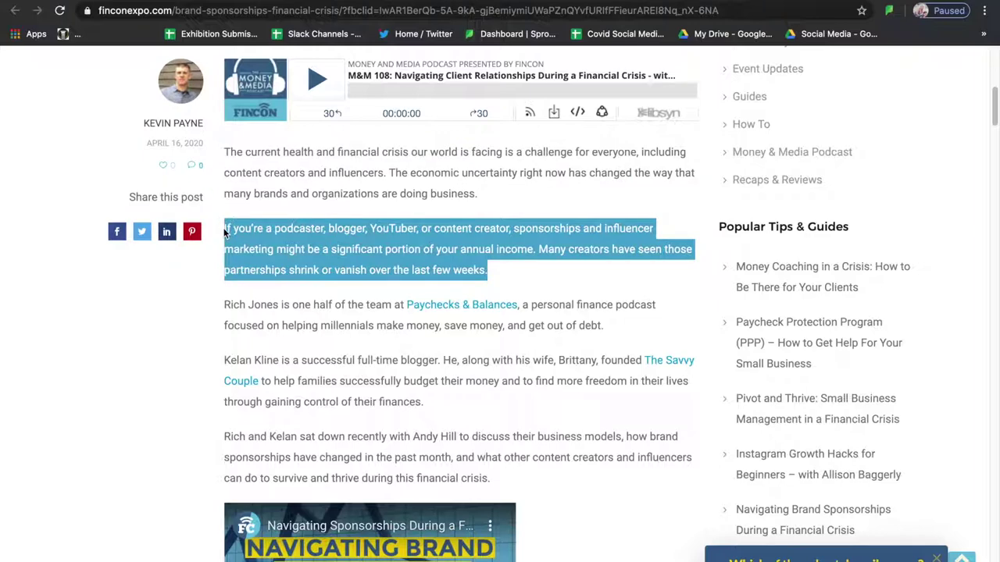
click(894, 12)
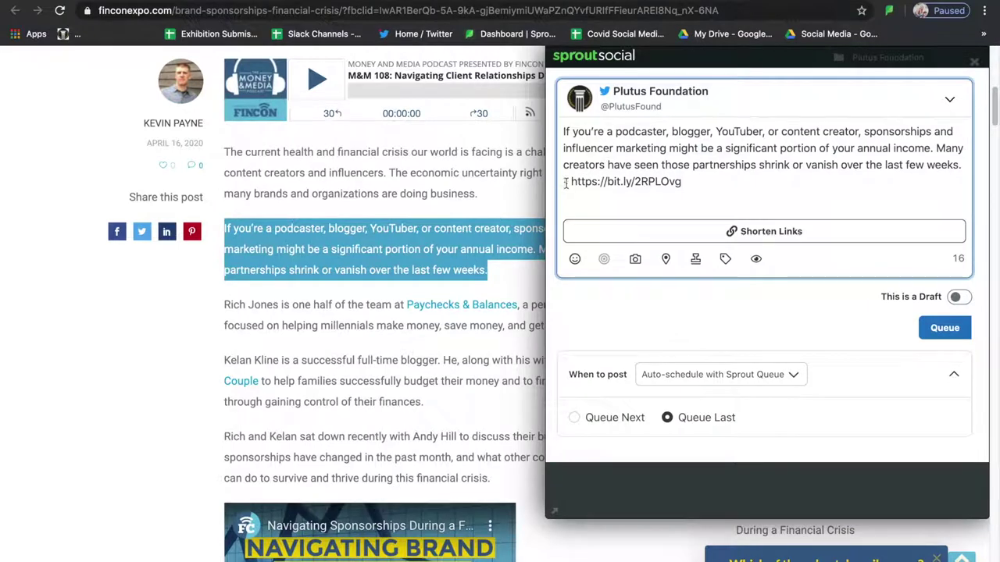
text(via @fi)
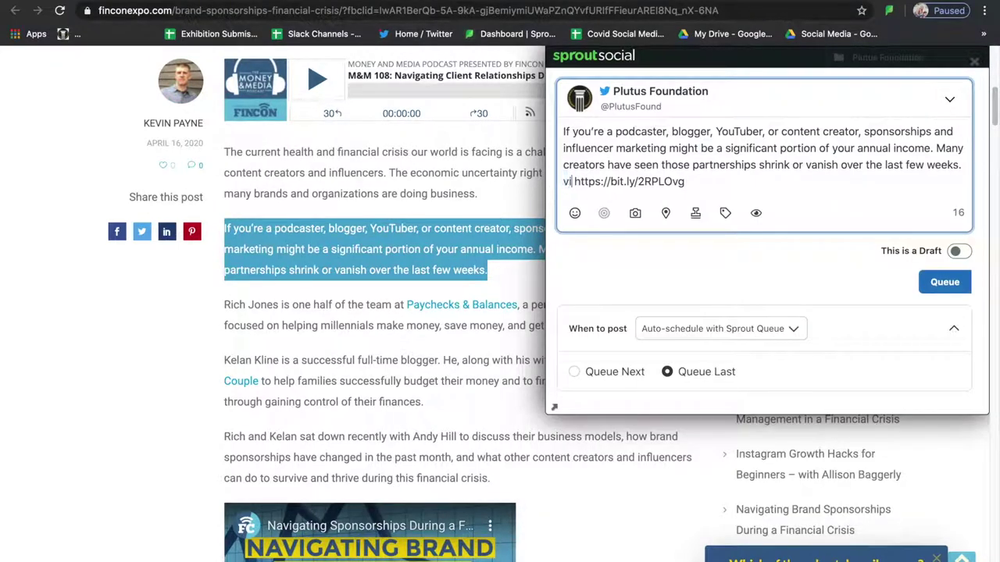
text(ncon)
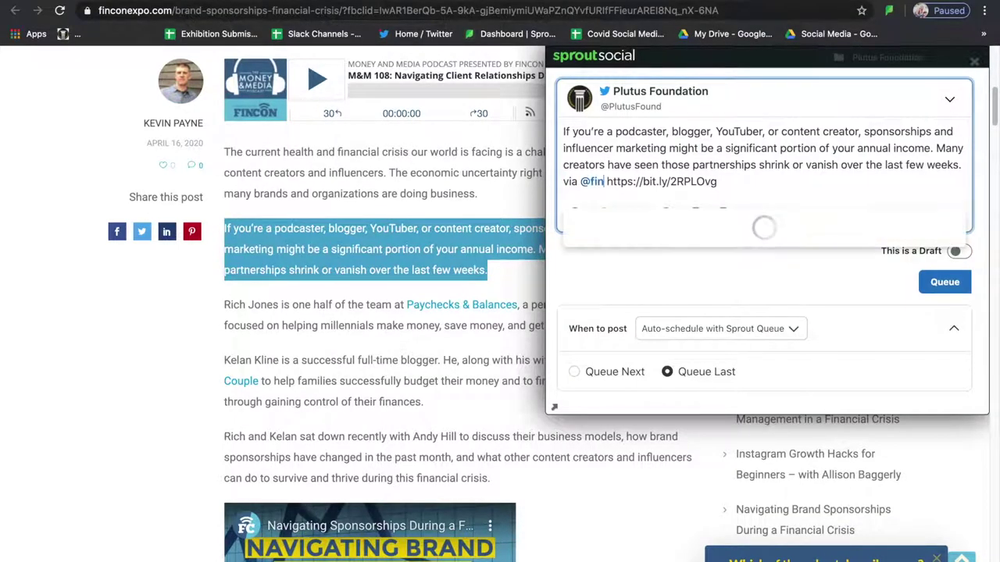
text(ex)
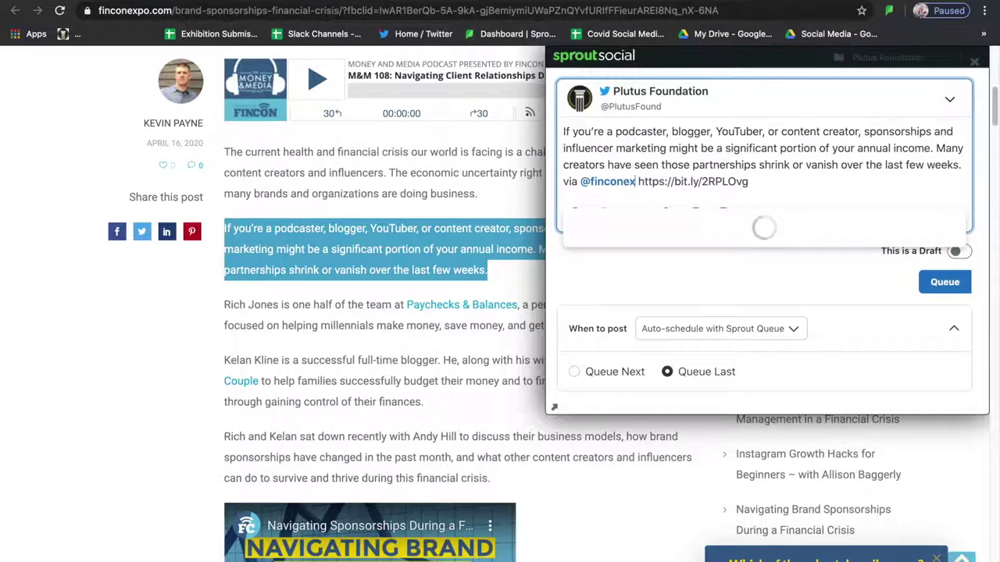
text(po)
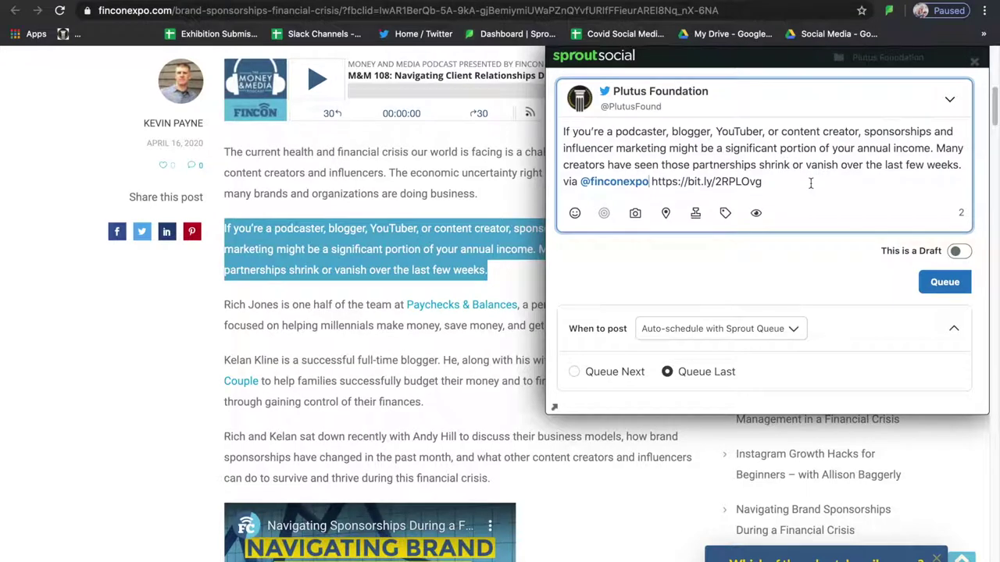
key(BackSpace)
key(BackSpace)
key(BackSpace)
key(BackSpace)
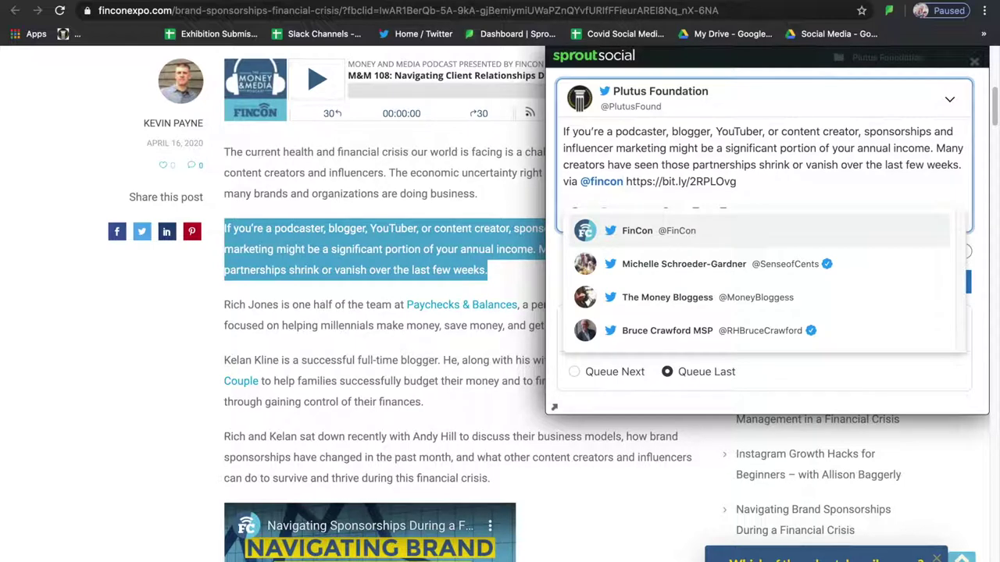
click(750, 232)
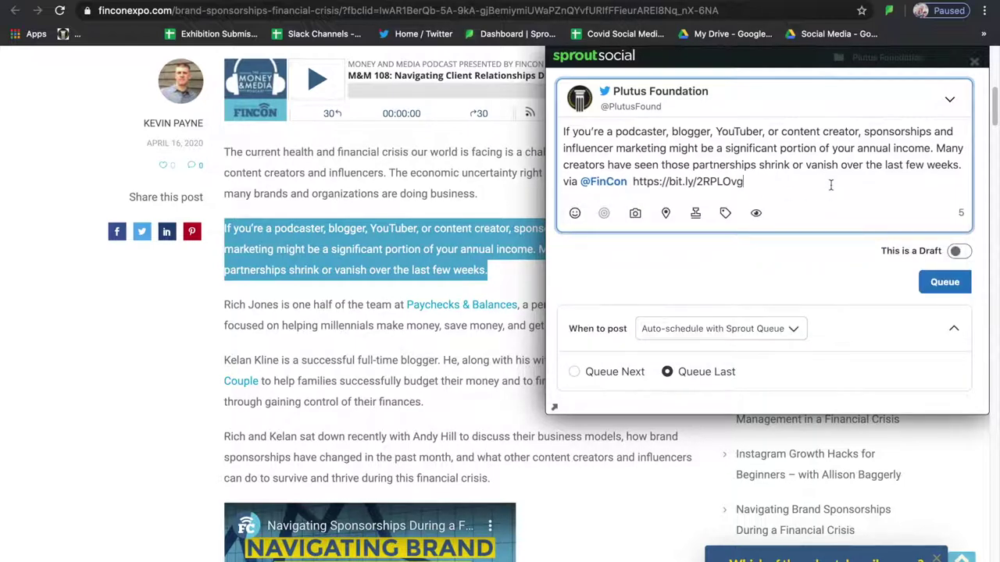
click(633, 181)
key(BackSpace)
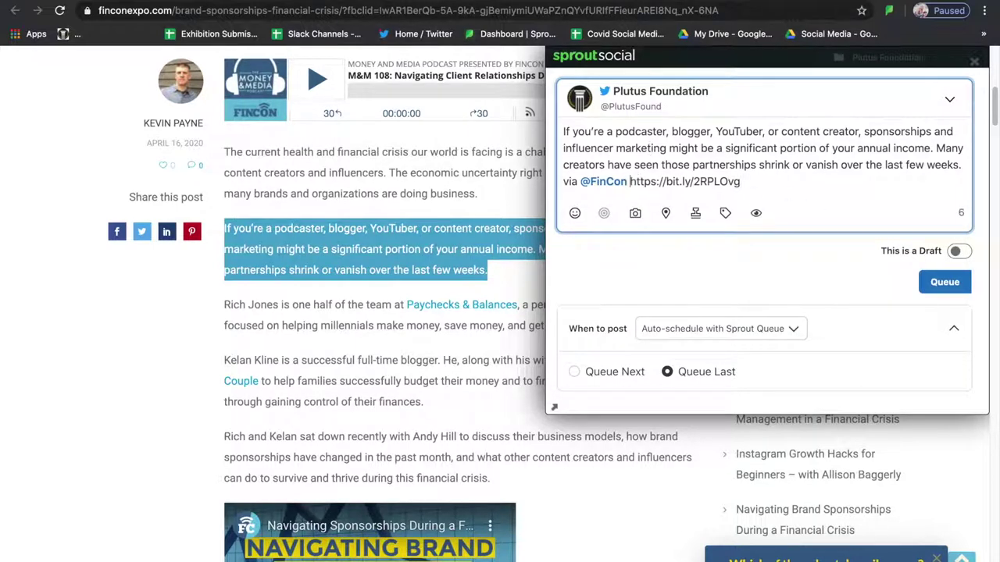
click(945, 282)
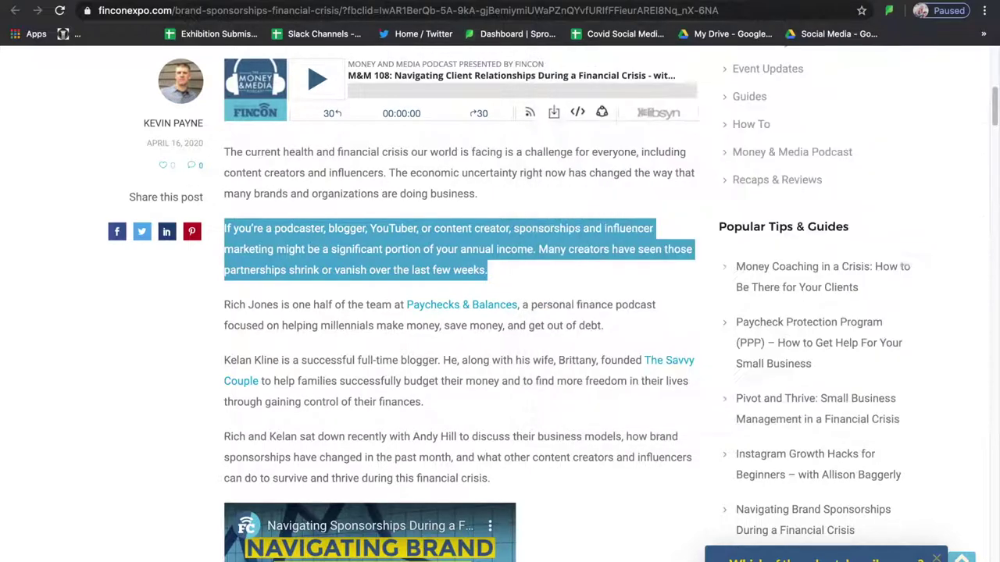
key(ctrl+Tab)
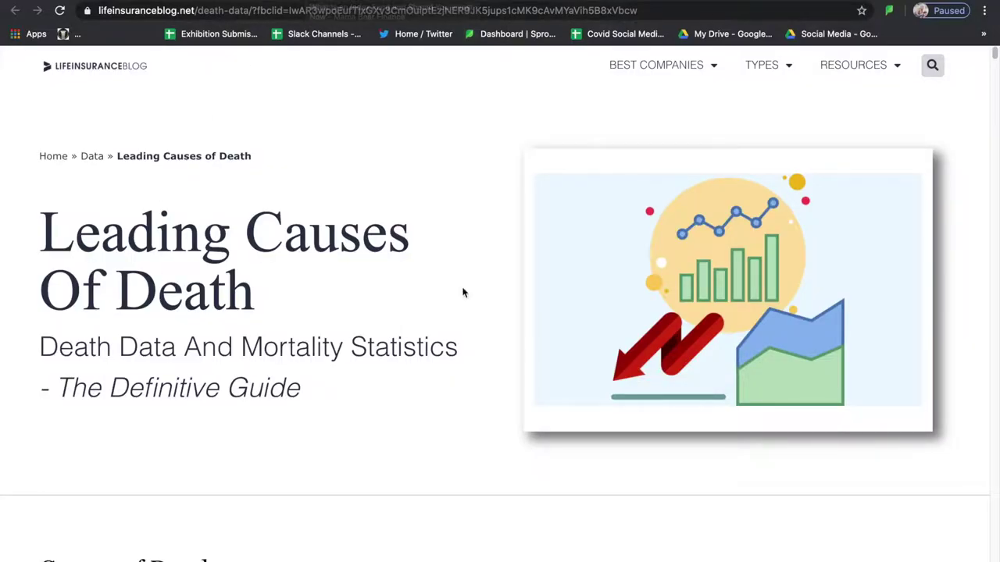
Step: Play the stimulus episode to about 16:17, pause it, and select its opening description paragraph
scroll(462, 292, down, 8)
scroll(463, 288, down, 1)
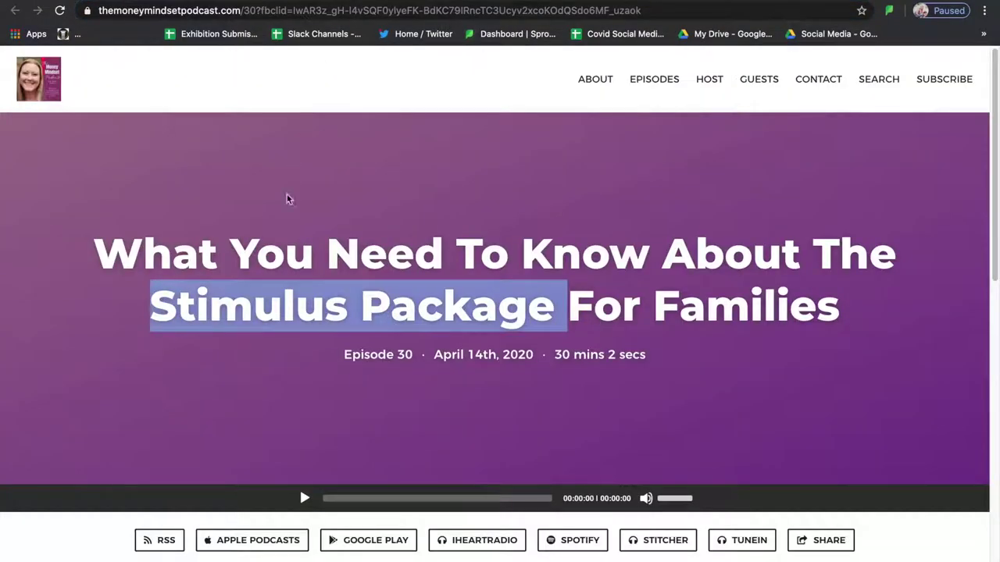
click(349, 234)
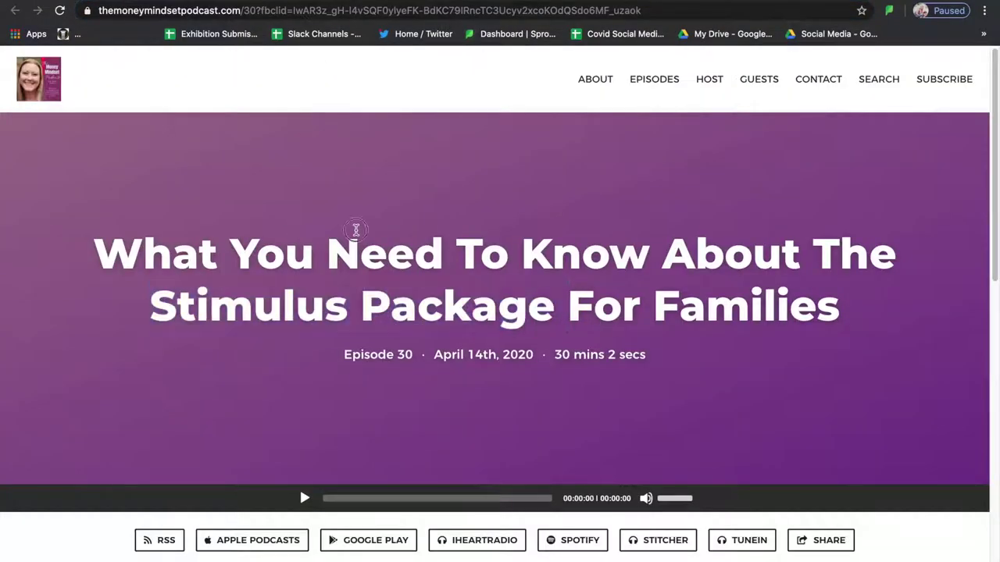
scroll(353, 233, down, 4)
scroll(355, 231, down, 2)
scroll(356, 232, down, 3)
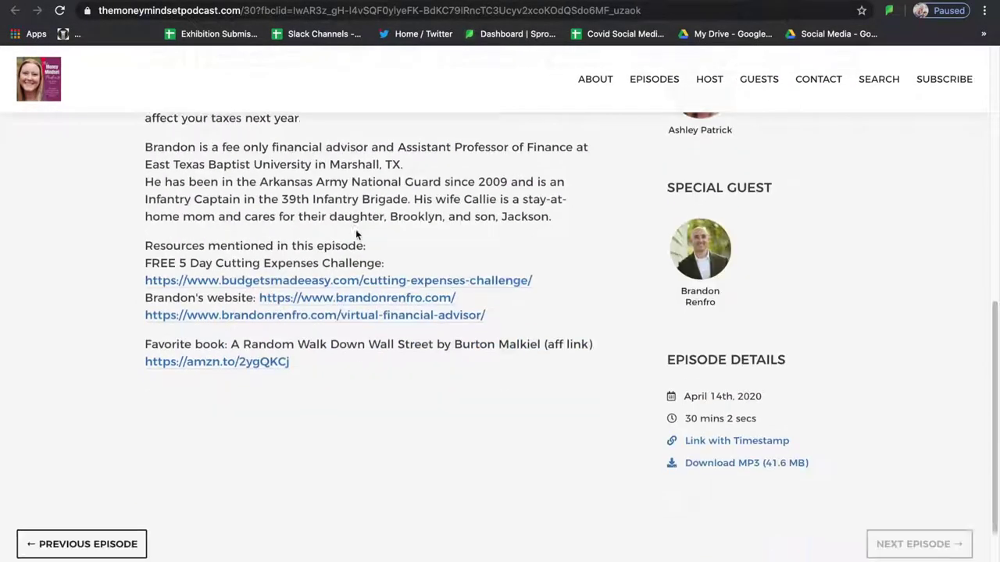
scroll(355, 232, up, 4)
scroll(356, 231, up, 2)
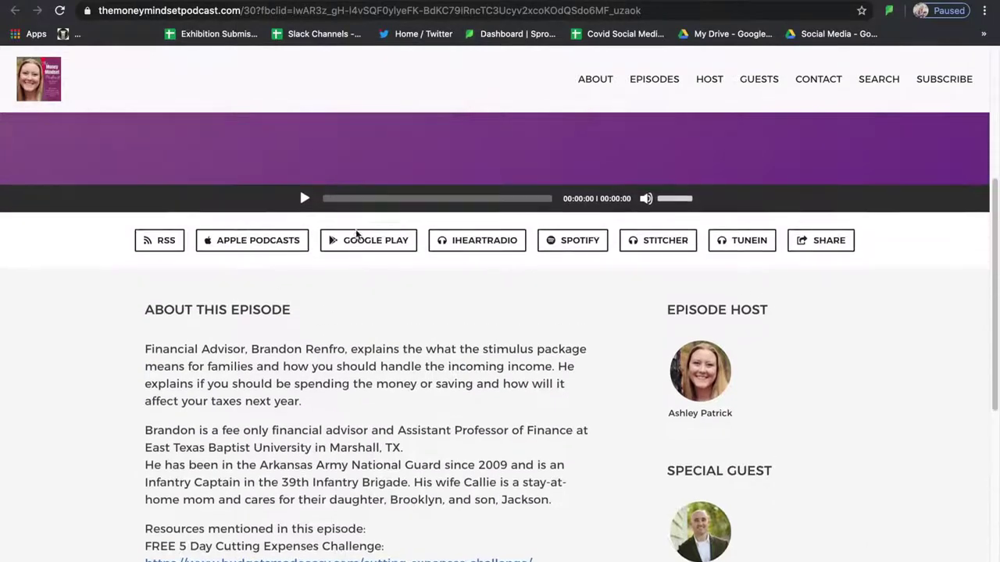
click(305, 247)
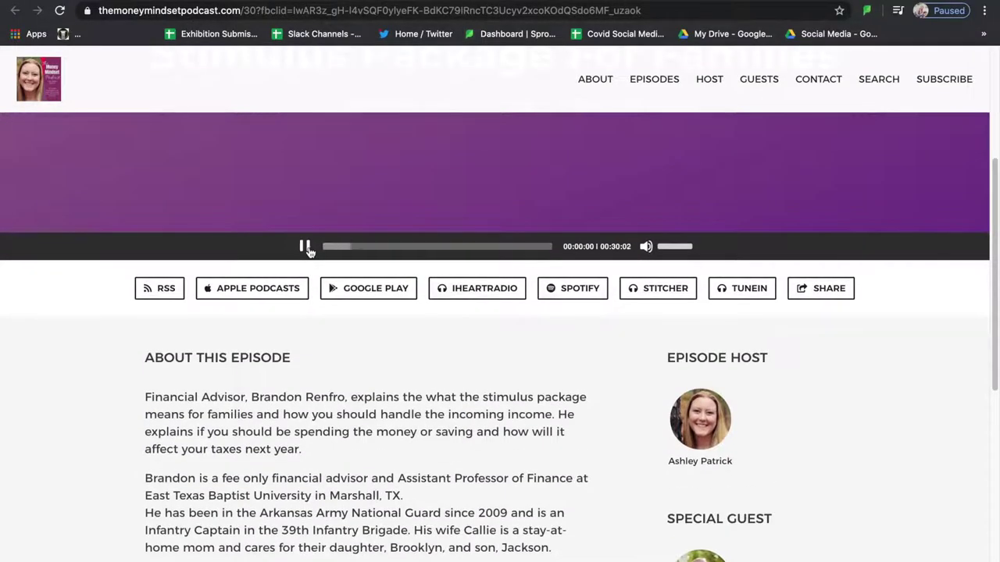
drag(388, 248, 448, 248)
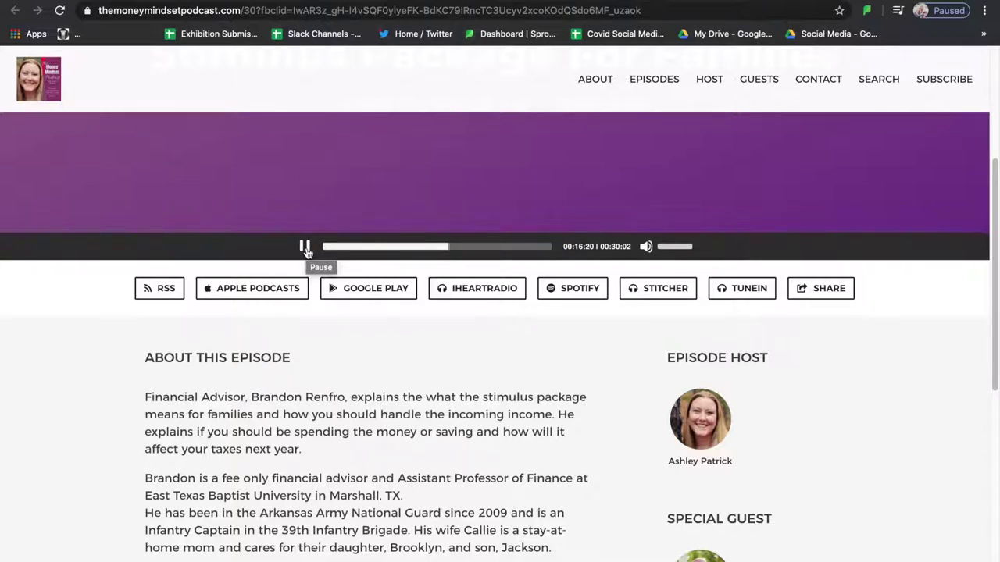
click(305, 248)
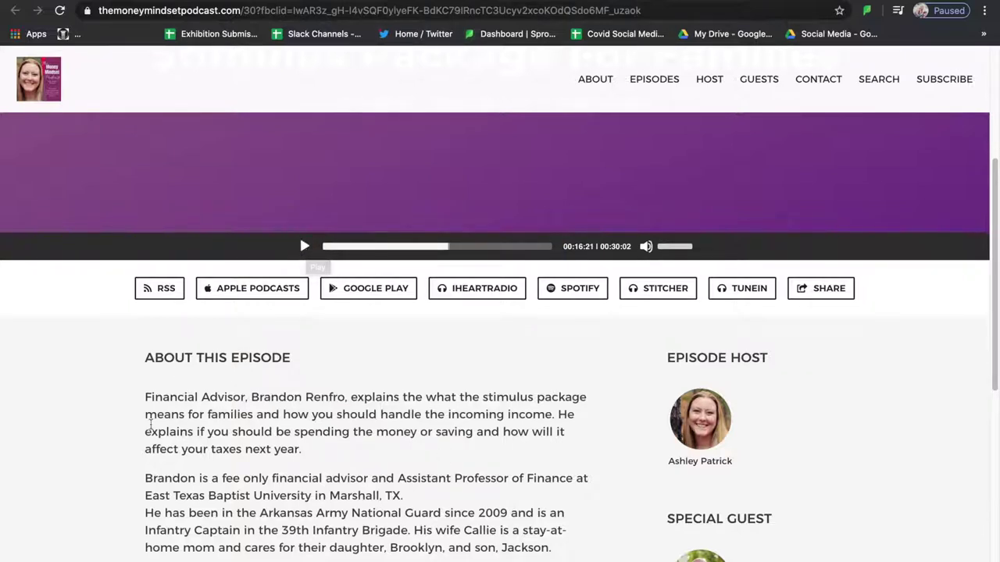
drag(147, 397, 315, 458)
key(ctrl+c)
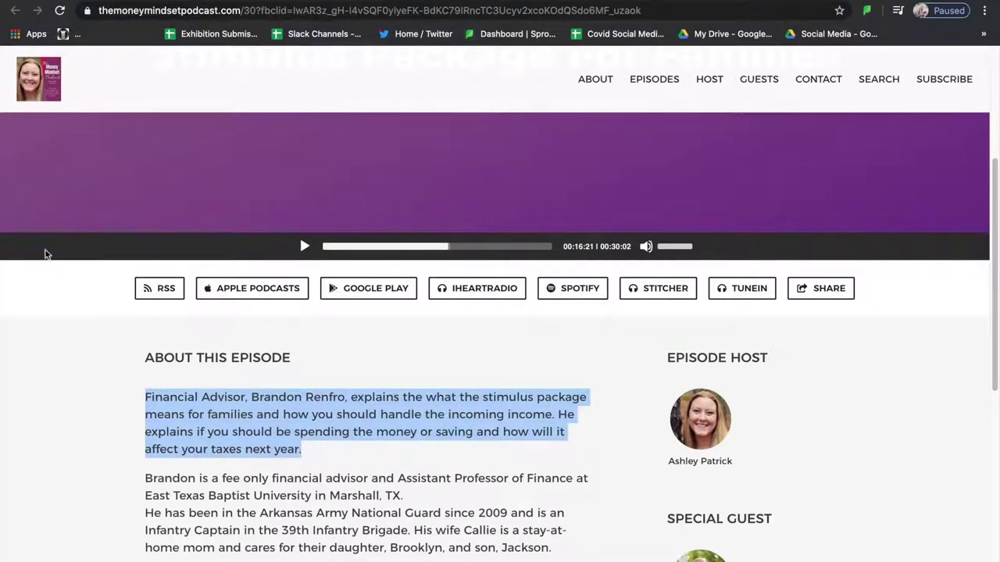
key(ctrl+Tab)
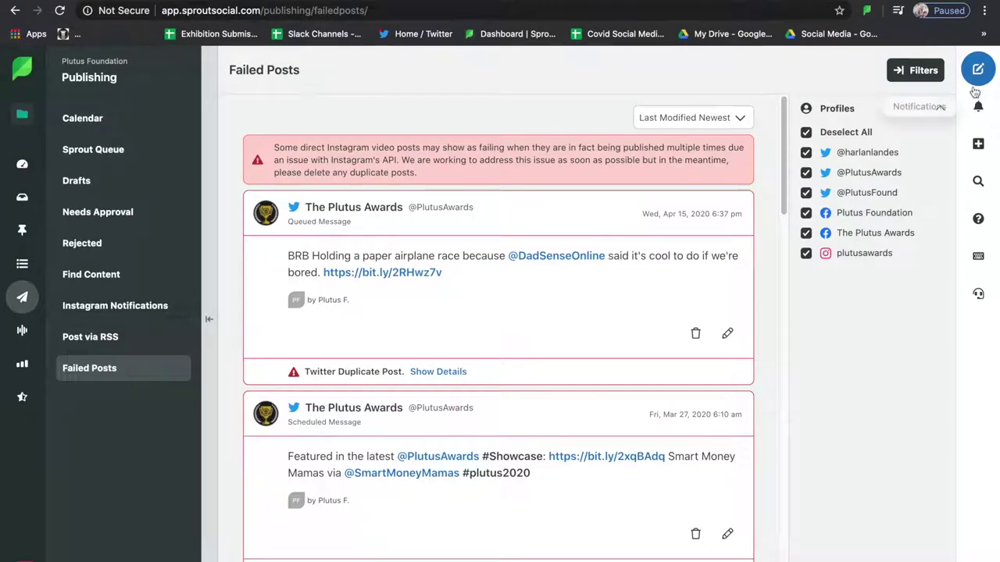
Step: Compose a new tweet containing the episode description and the episode page URL
click(977, 69)
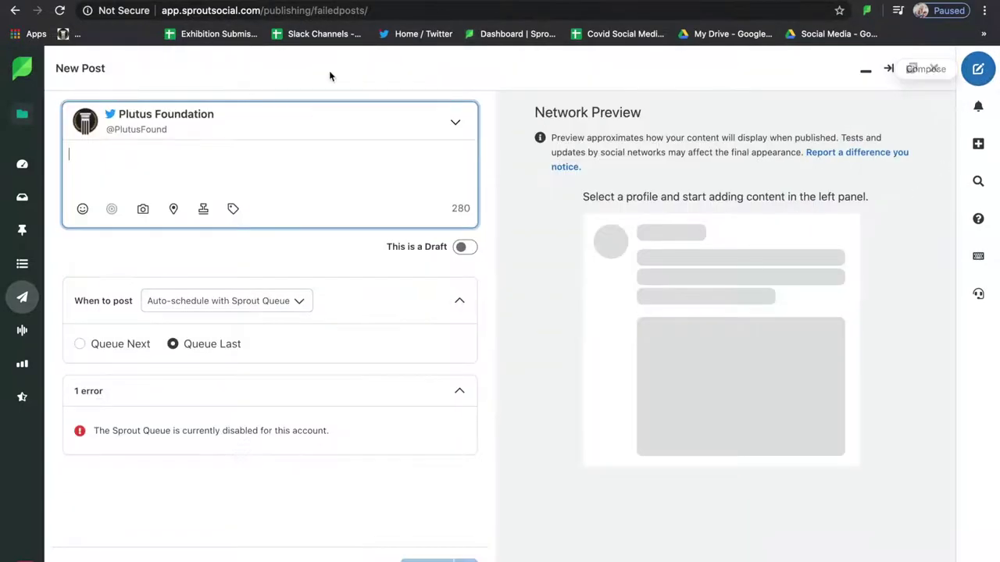
key(ctrl+v)
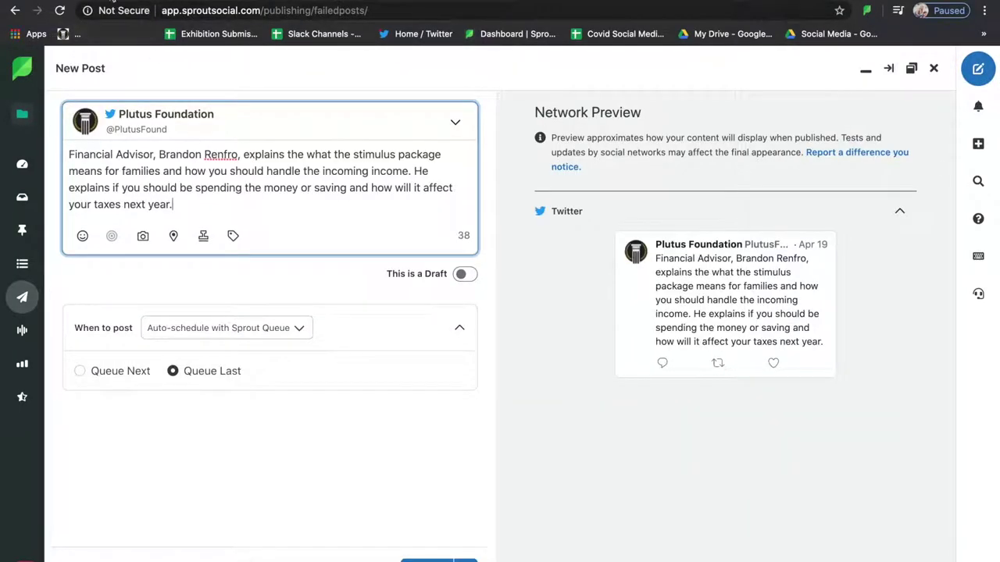
key(ctrl+shift+Tab)
click(341, 8)
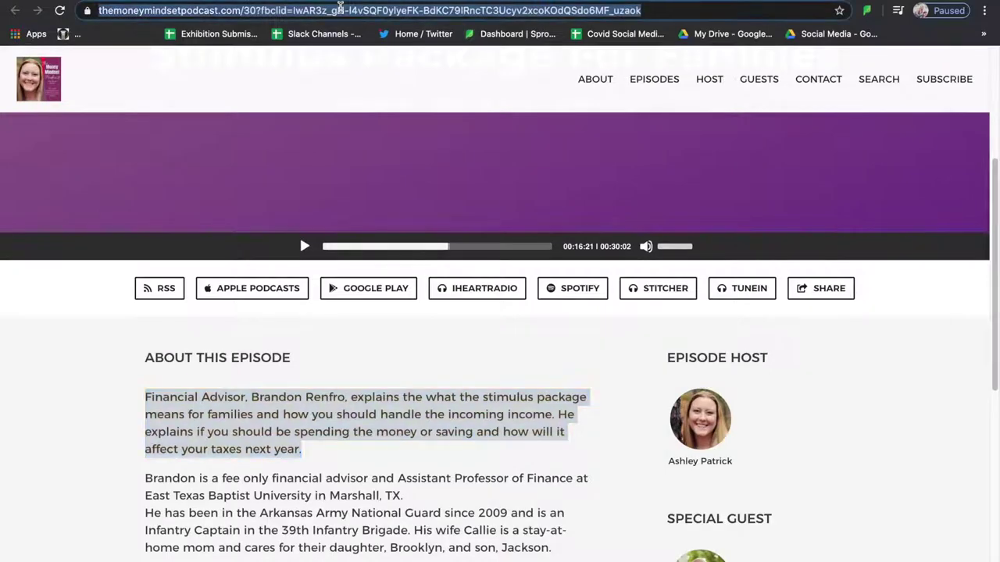
key(ctrl+Tab)
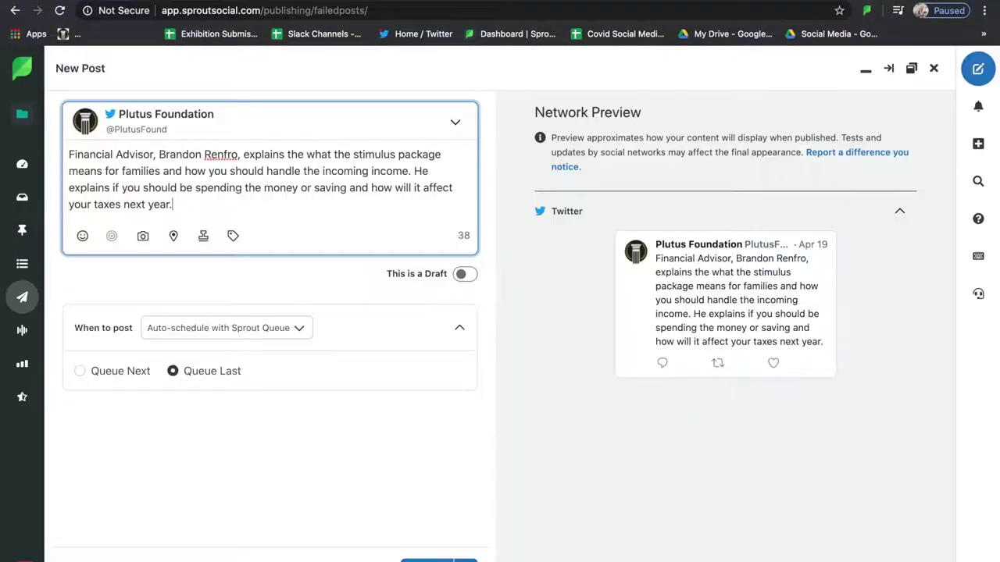
text(https://www.themoneymindsetpodcast.com/30?fbclid=IwAR3z_gH-l4vSQF0yIyeFK-BdKC79IRncTC3Ucyv2xcoKOdQSdo6MF_uzaok)
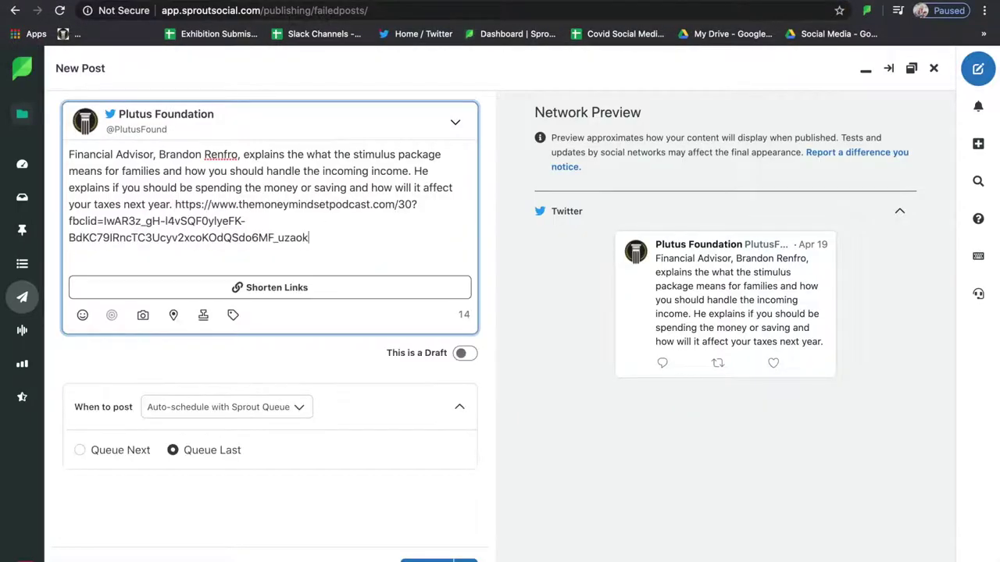
Step: Shorten the link to bit.ly, move it onto its own line, and add 'via'
click(267, 286)
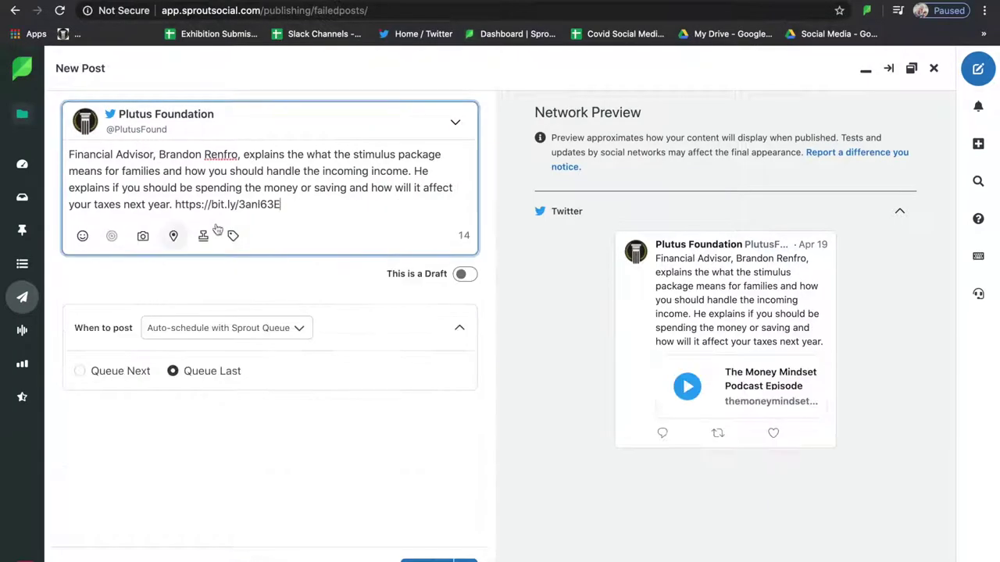
click(176, 204)
key(Return)
key(Return)
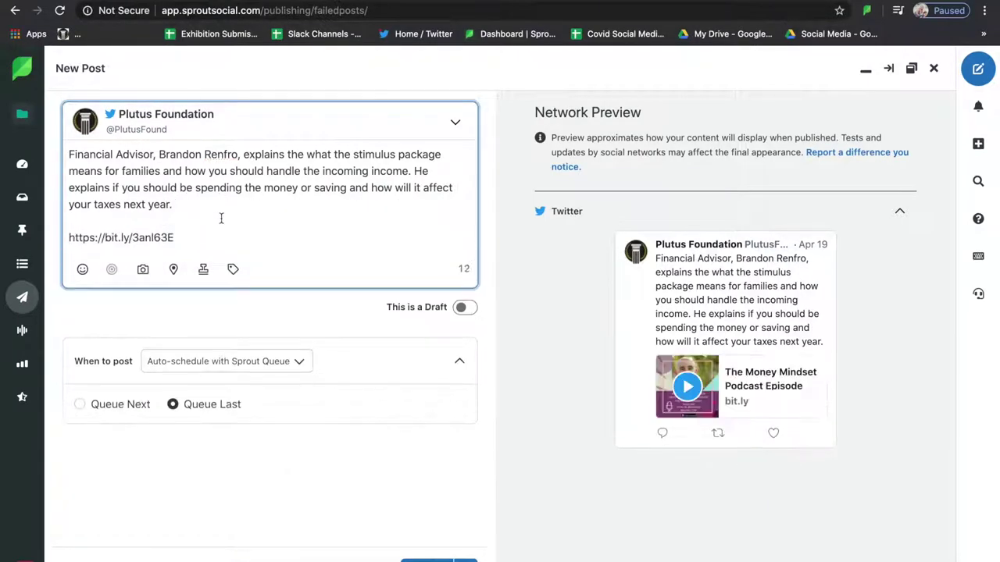
text(via)
Step: Open the Money Mindset Podcast's Contact Us page and scroll down to its contact form
key(ctrl+Tab)
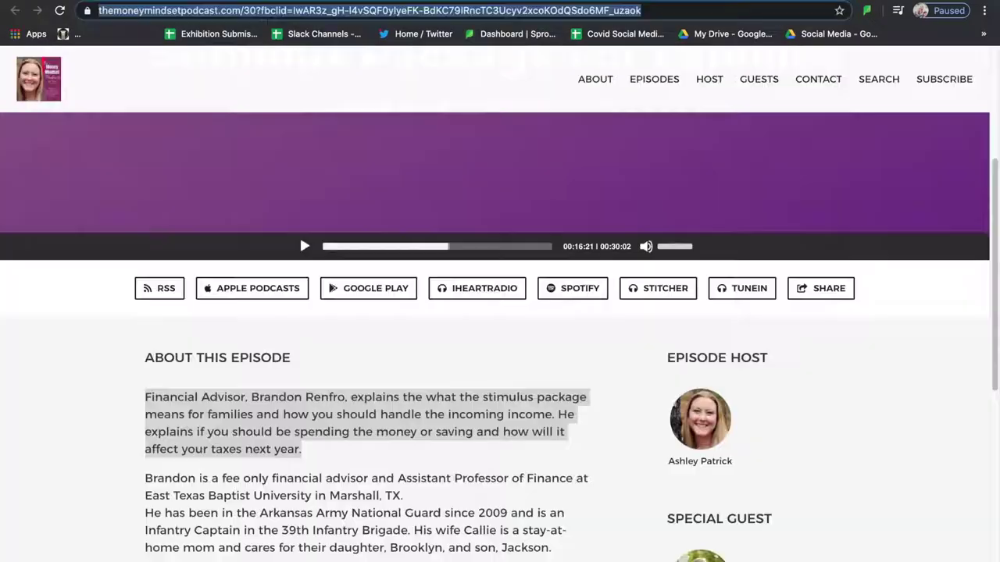
click(432, 374)
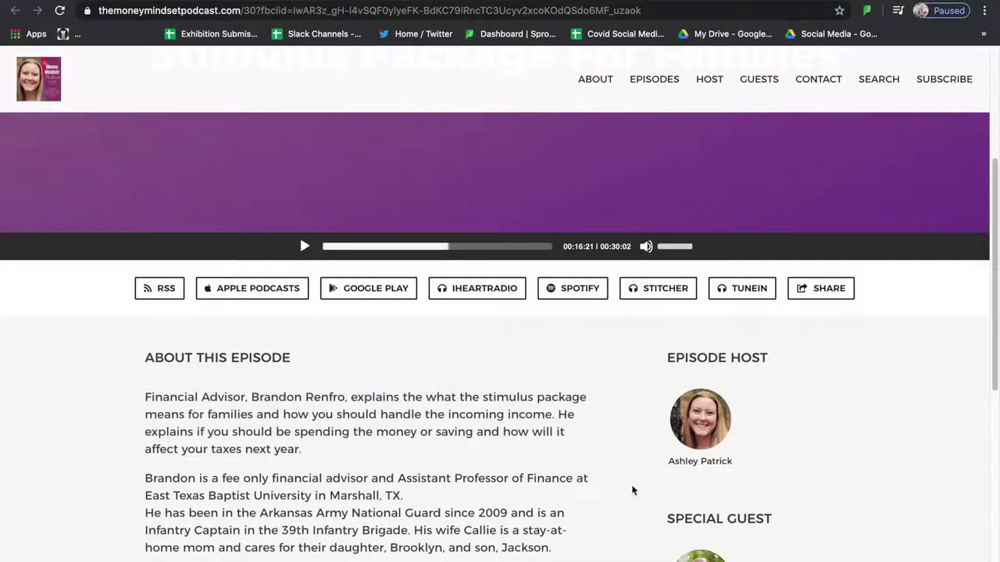
scroll(849, 422, down, 6)
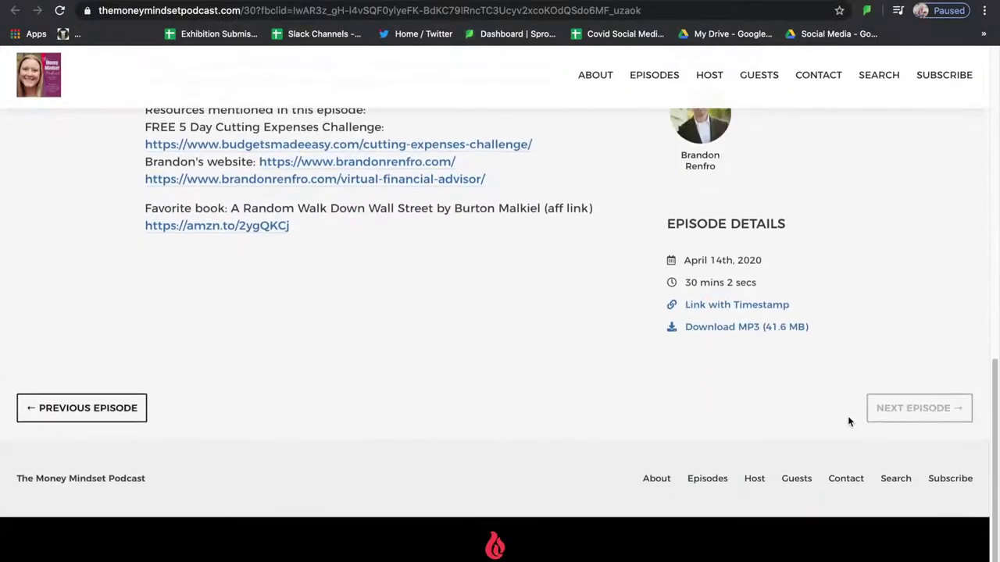
scroll(847, 415, up, 10)
scroll(847, 412, down, 3)
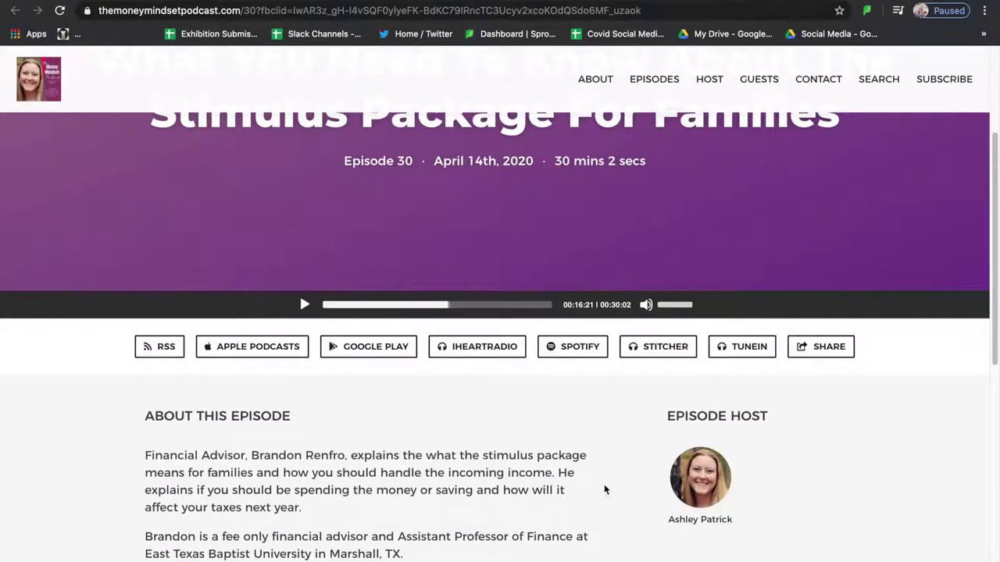
click(820, 80)
scroll(674, 464, down, 5)
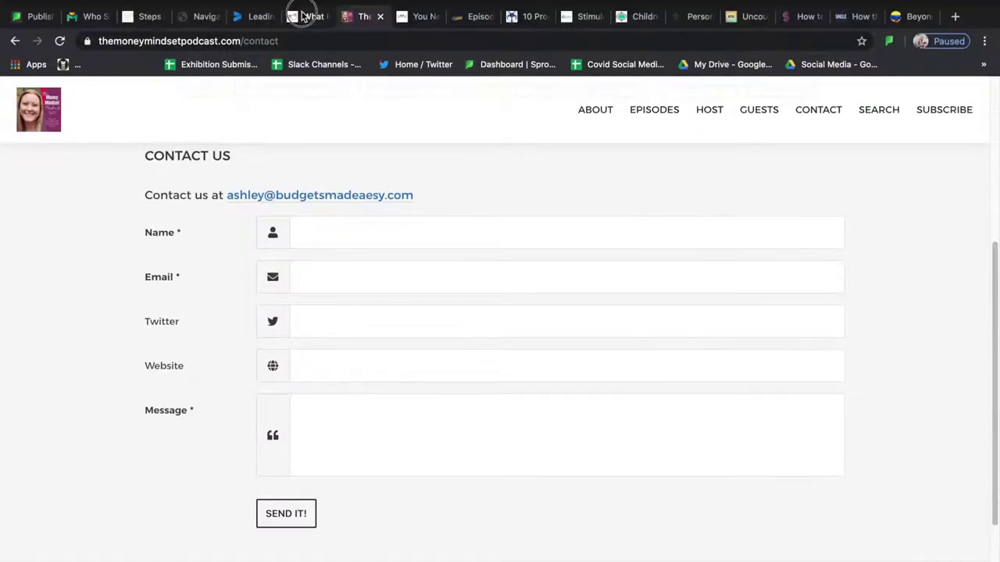
Step: Search Twitter for 'budgetsmade' and follow the Budgets Made Easy account
click(307, 16)
click(413, 63)
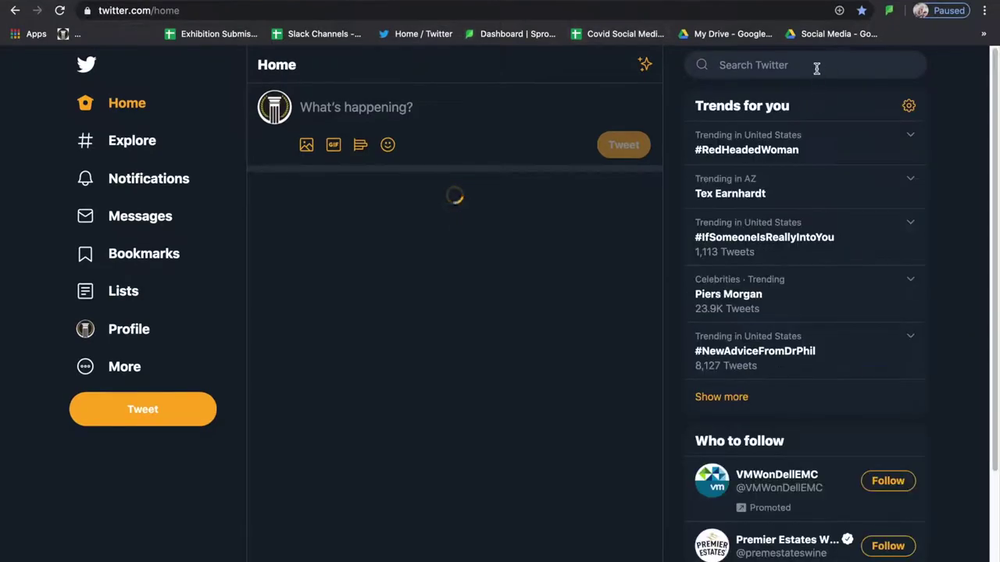
click(816, 66)
text(budgetsmade)
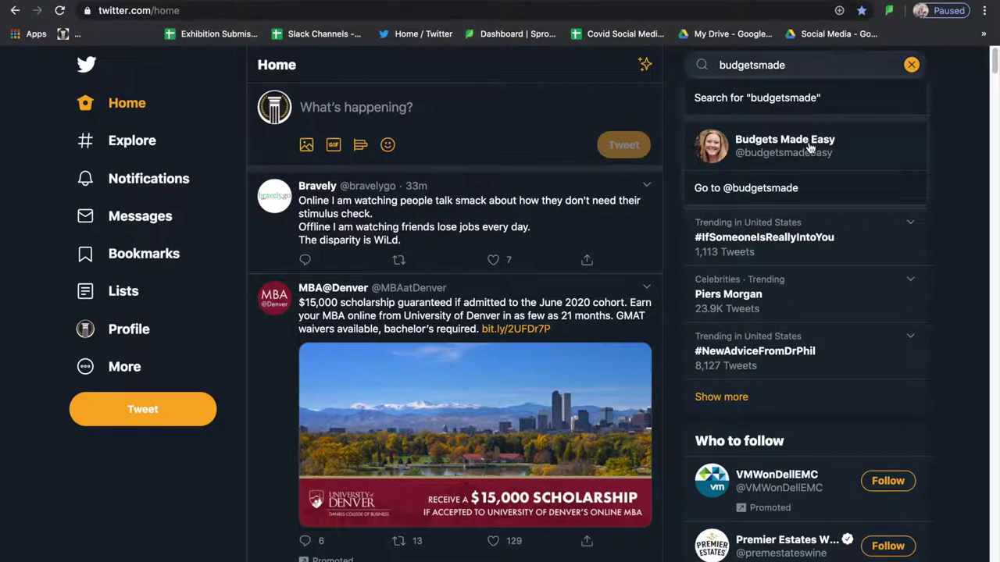
click(809, 146)
click(624, 242)
Step: Copy the Budgets Made Easy handle and place the cursor after 'via' in the draft
double_click(351, 290)
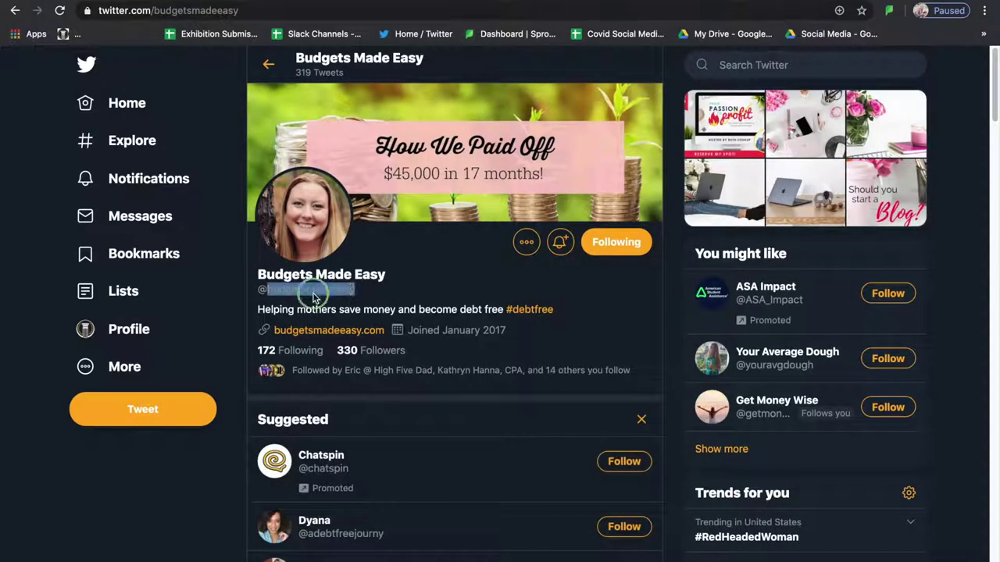
right_click(314, 292)
click(335, 321)
click(427, 4)
click(210, 241)
text(@)
key(ctrl+v)
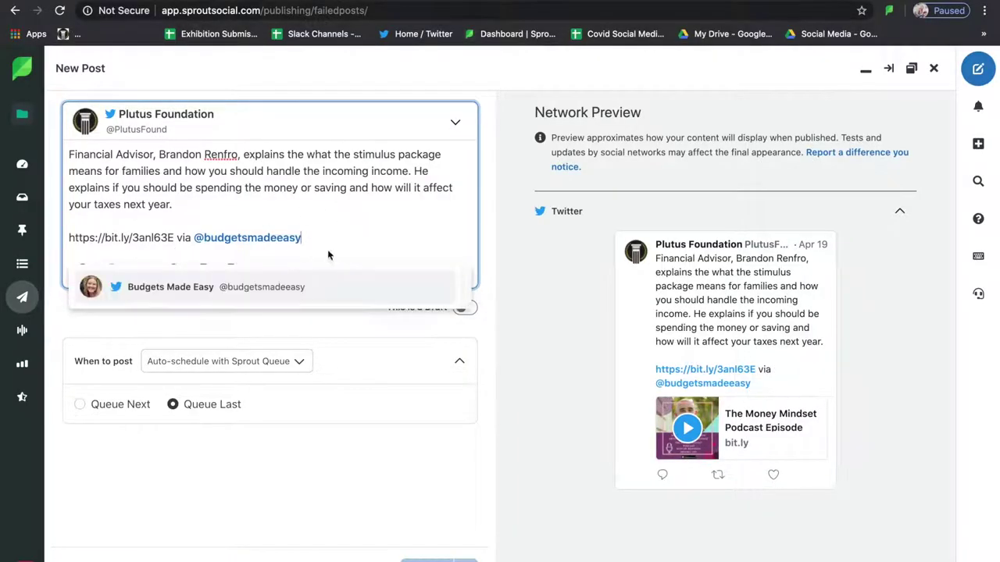
click(297, 282)
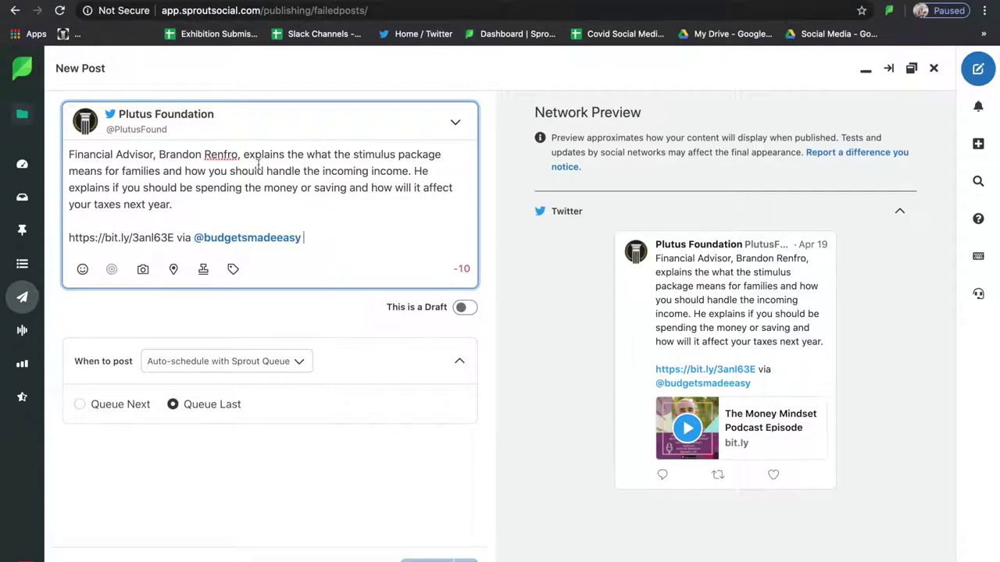
Step: Delete the 'He explains…next year.' sentence so the tweet fits the character limit
click(256, 206)
drag(414, 169, 422, 203)
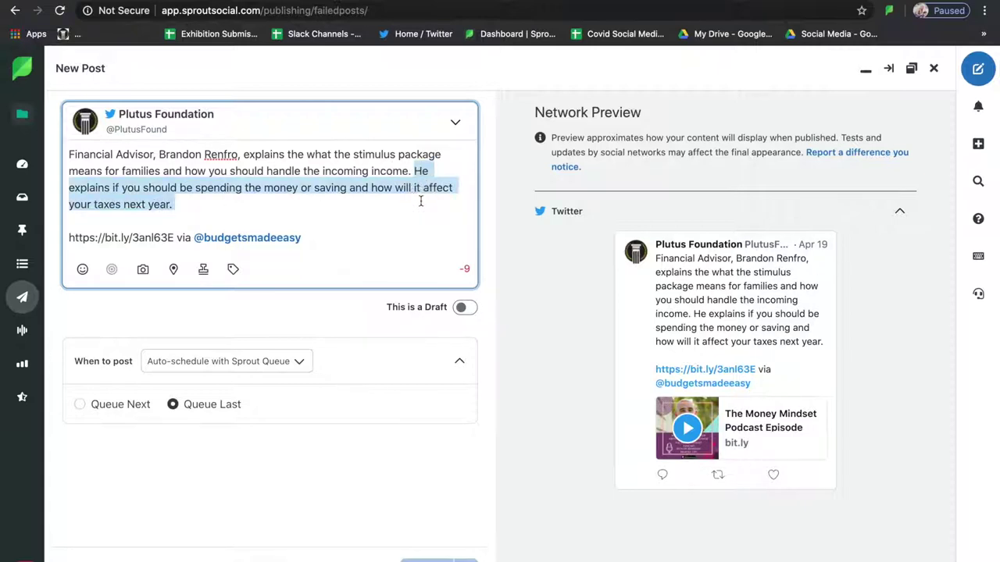
key(BackSpace)
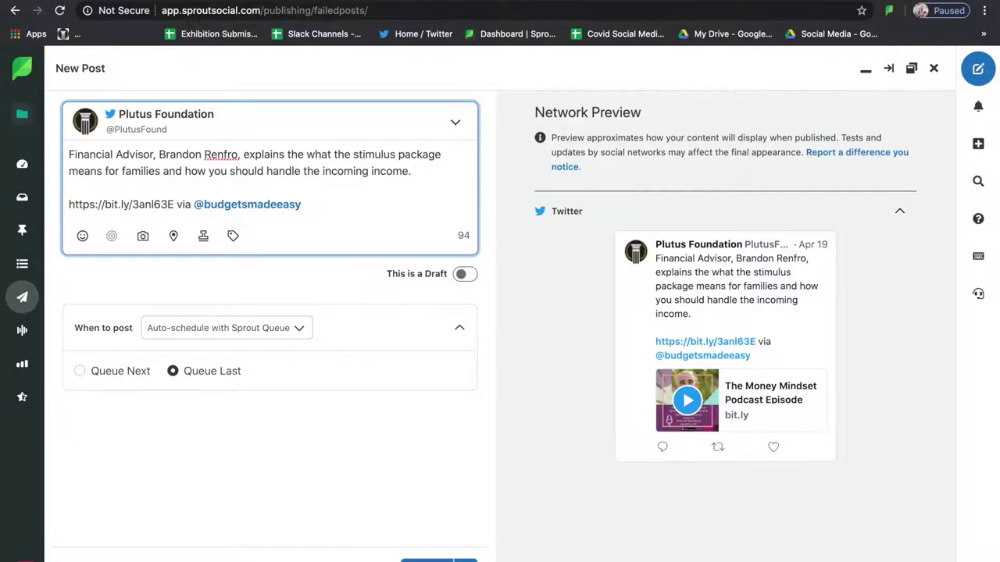
key(ctrl+Tab)
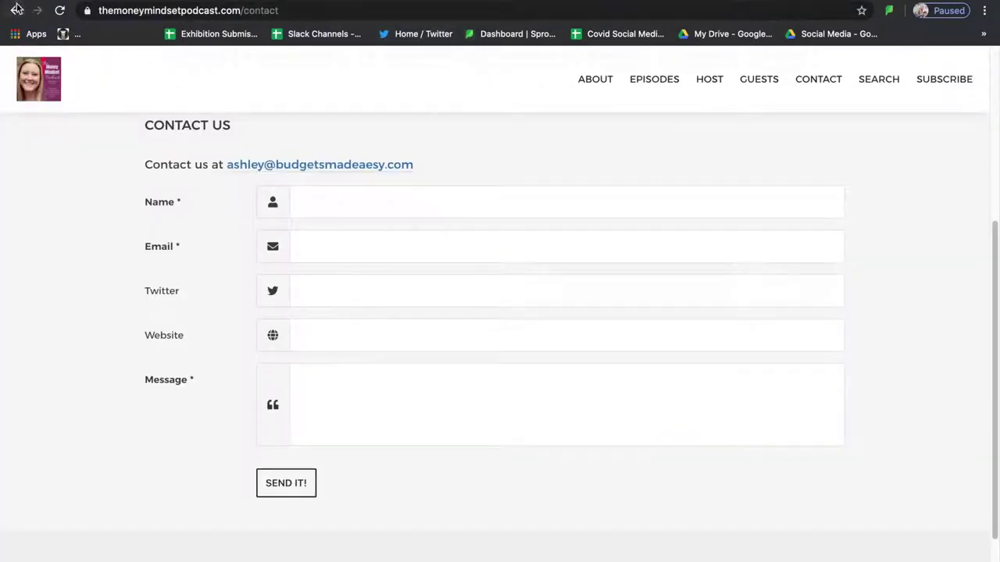
Step: Open the guest's website from the episode resources list and go to its Contact page
click(16, 10)
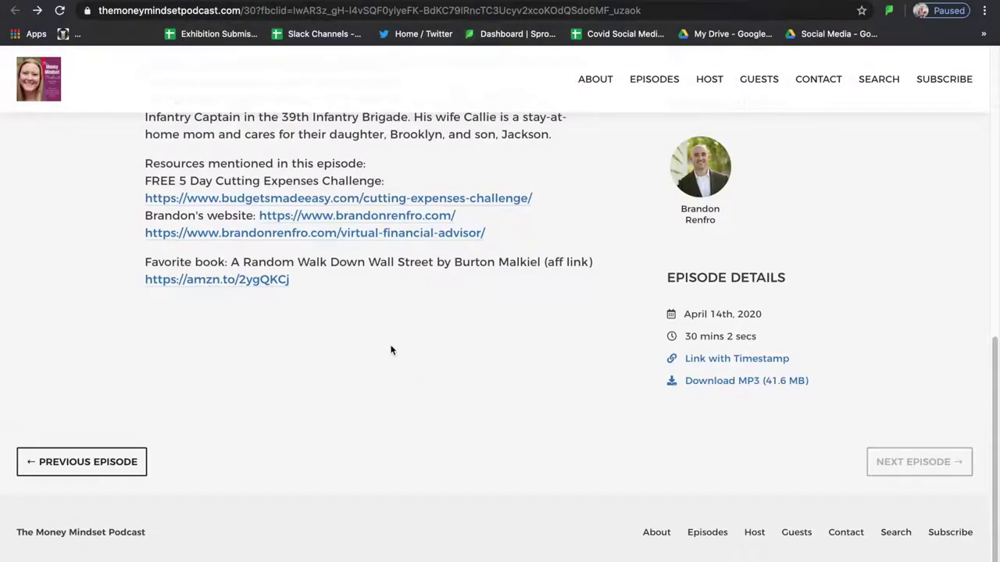
click(358, 219)
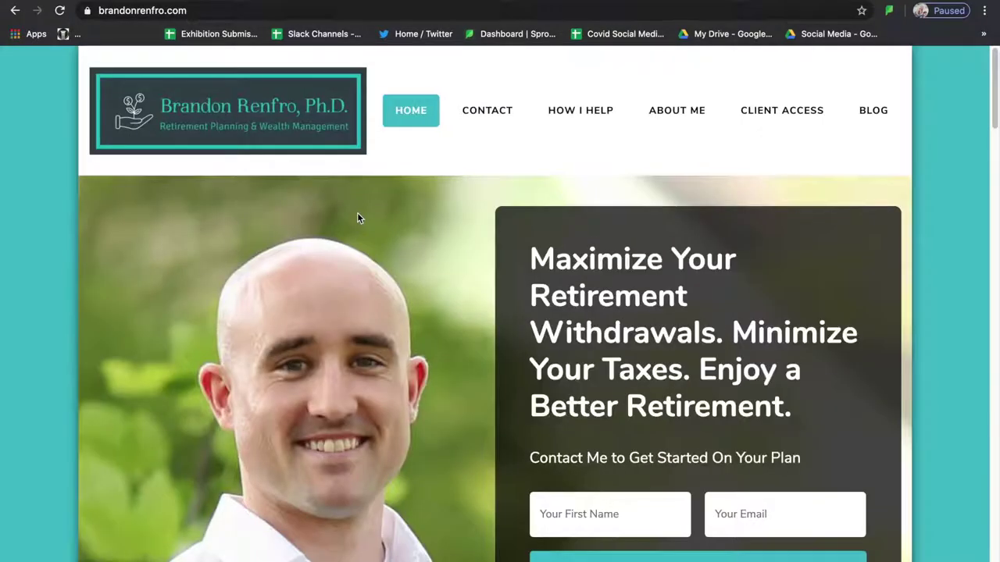
scroll(946, 183, down, 15)
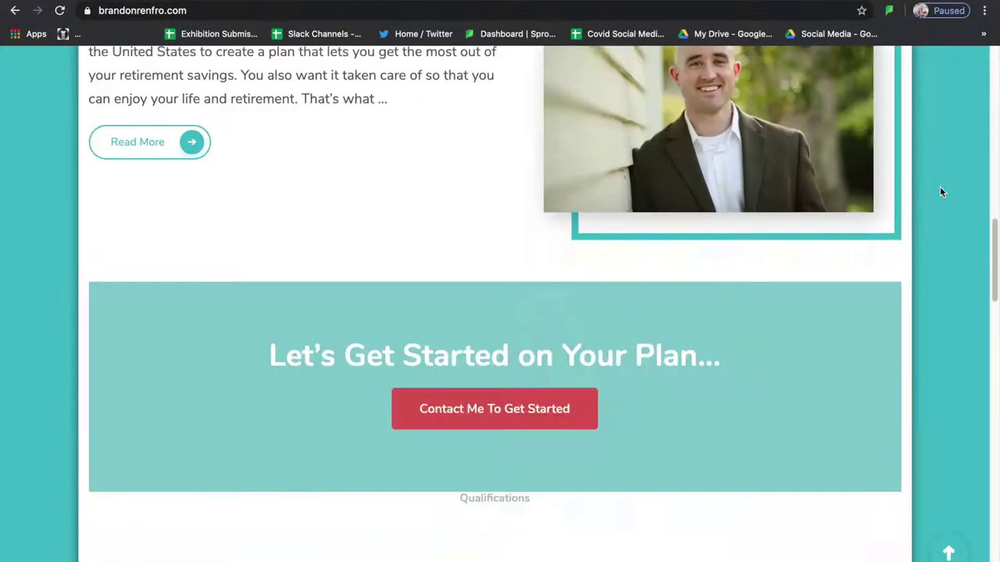
scroll(941, 193, down, 15)
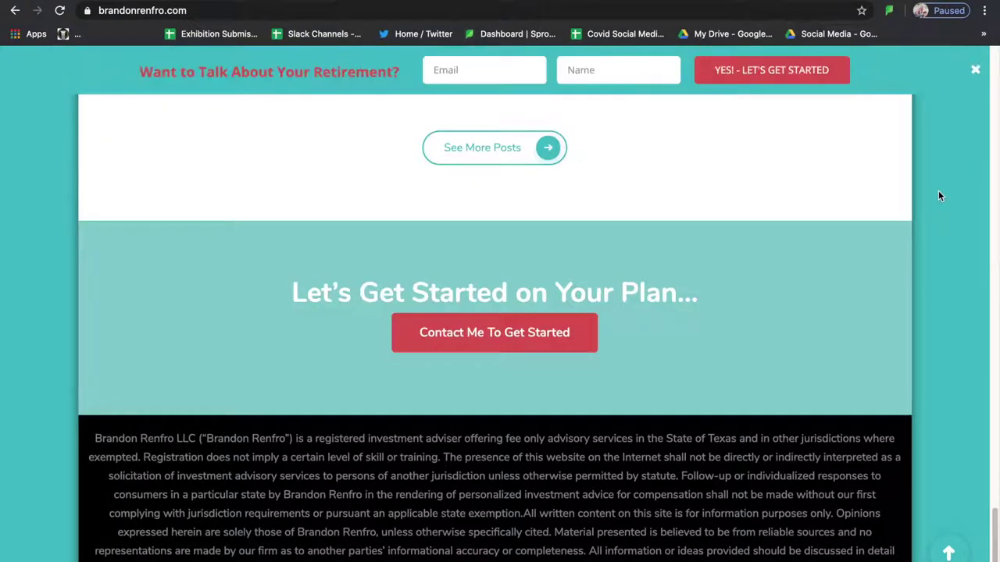
scroll(938, 191, up, 20)
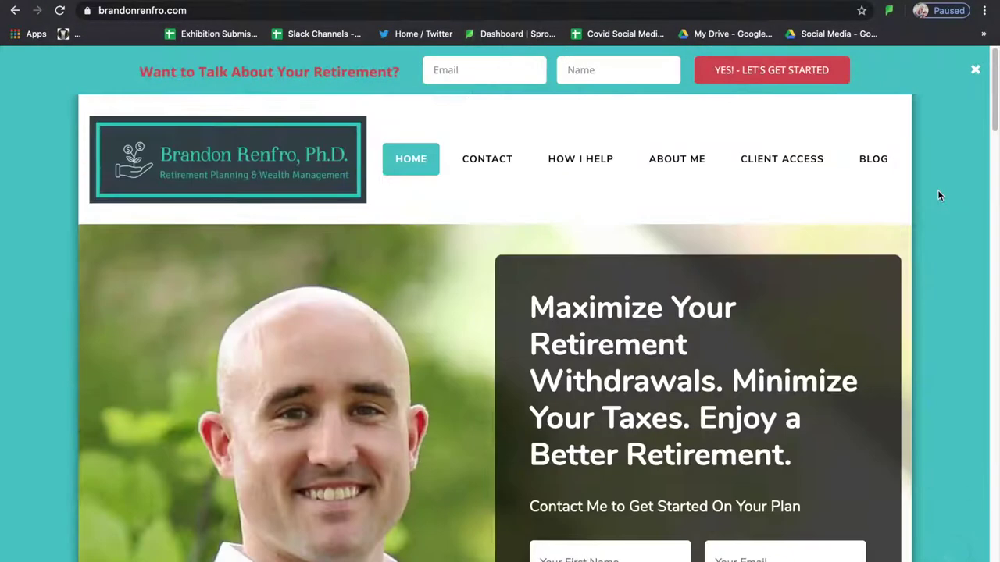
click(475, 160)
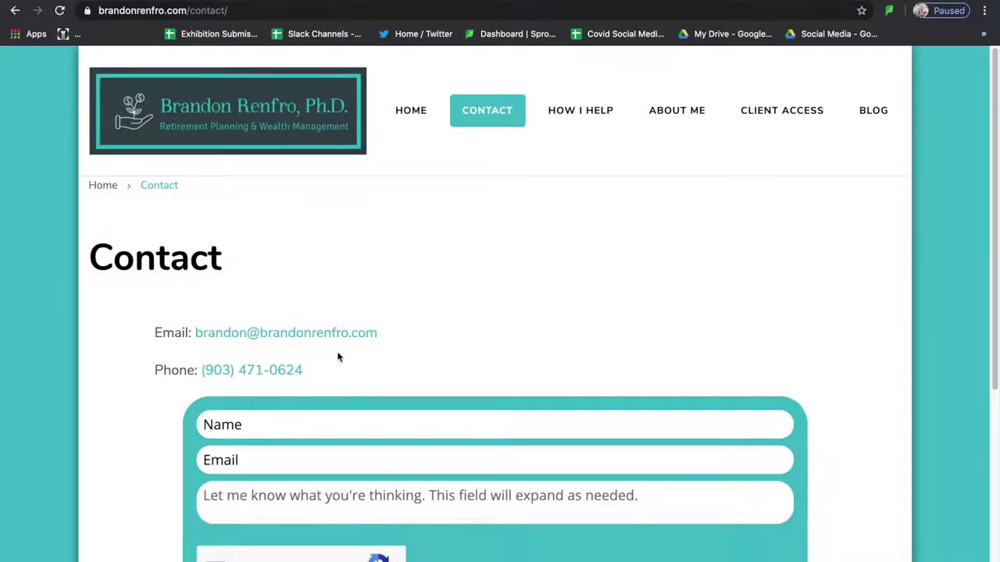
scroll(351, 318, up, 1)
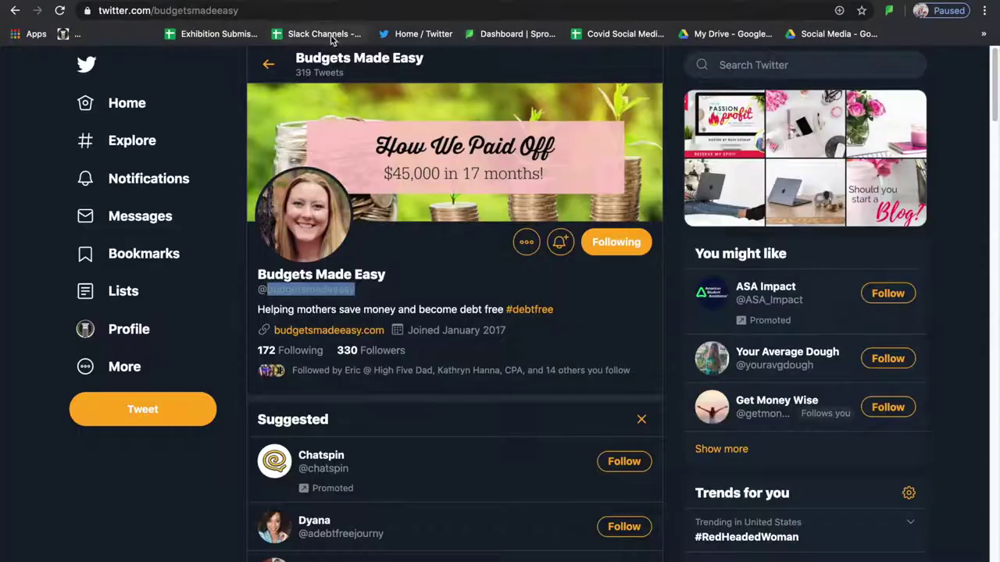
Step: Search Twitter for the adviser's full name, correcting the first misspelled search
click(784, 63)
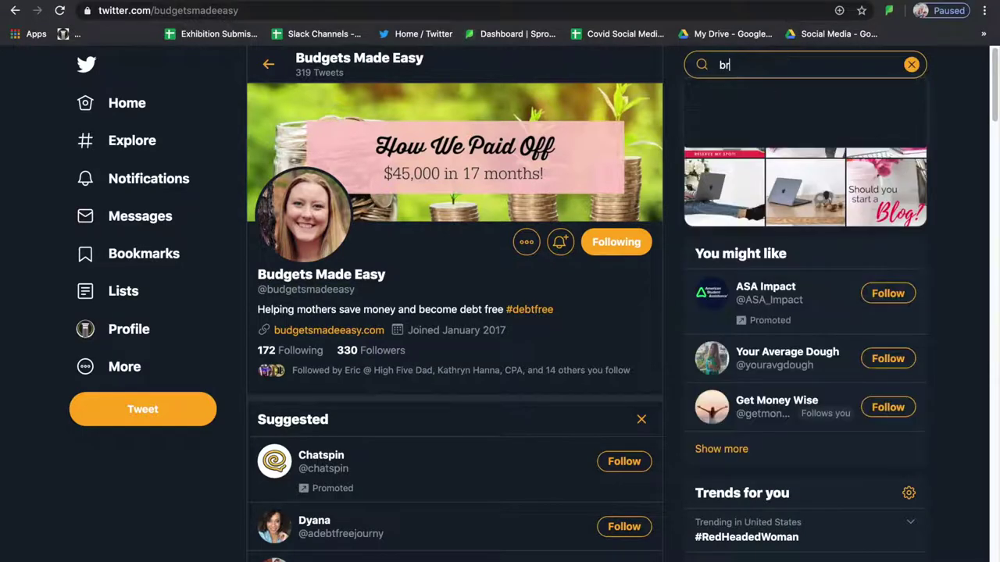
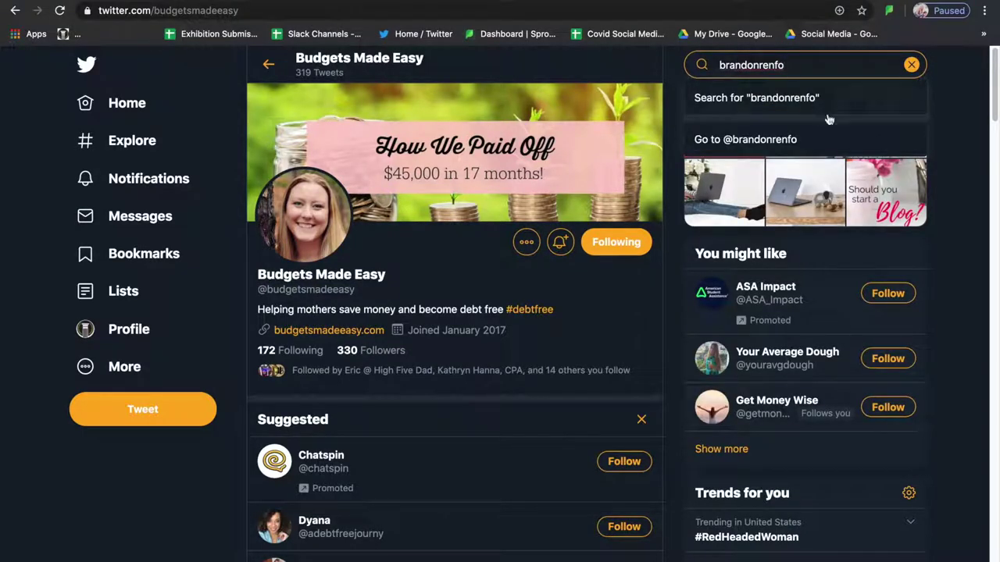
click(829, 98)
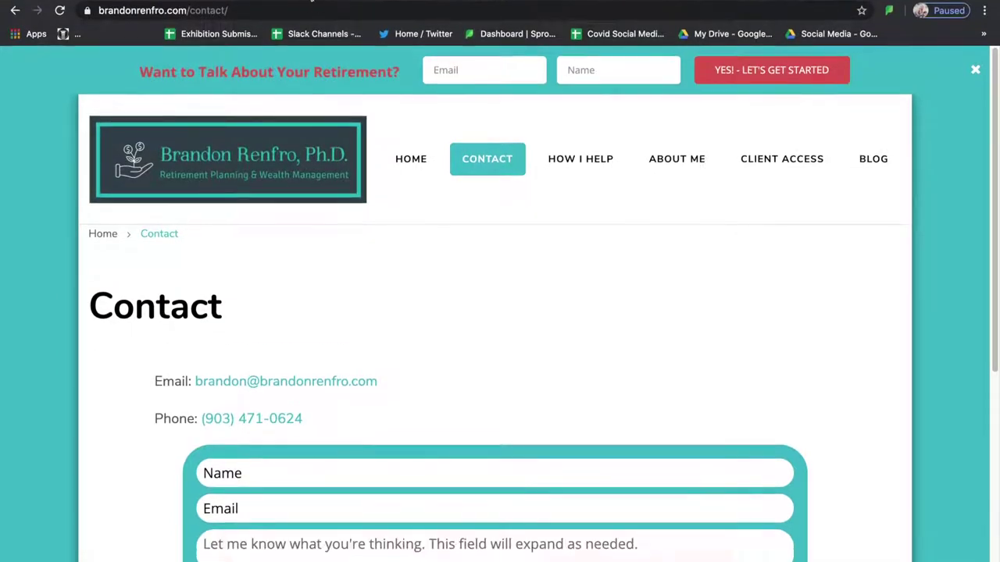
click(309, 2)
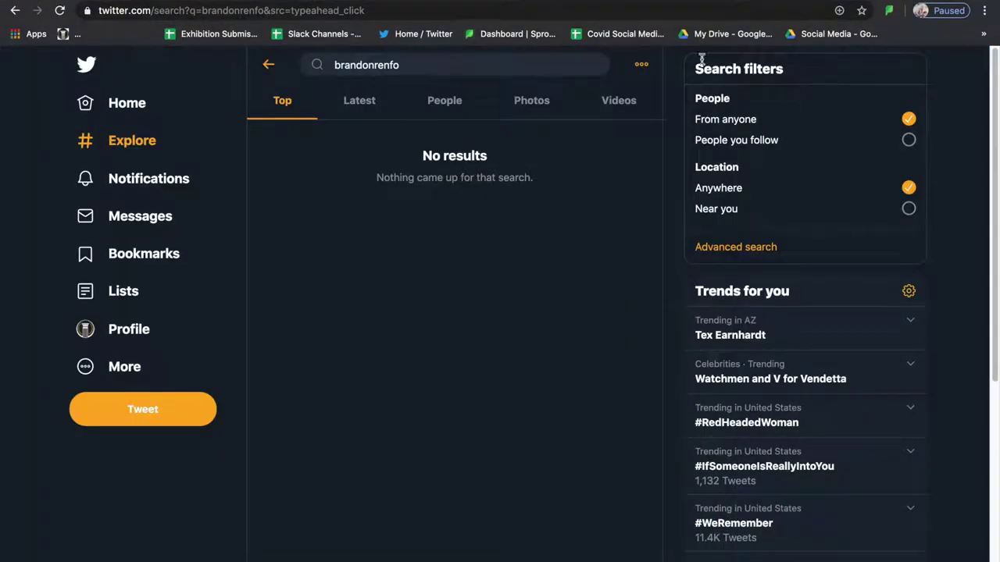
double_click(574, 66)
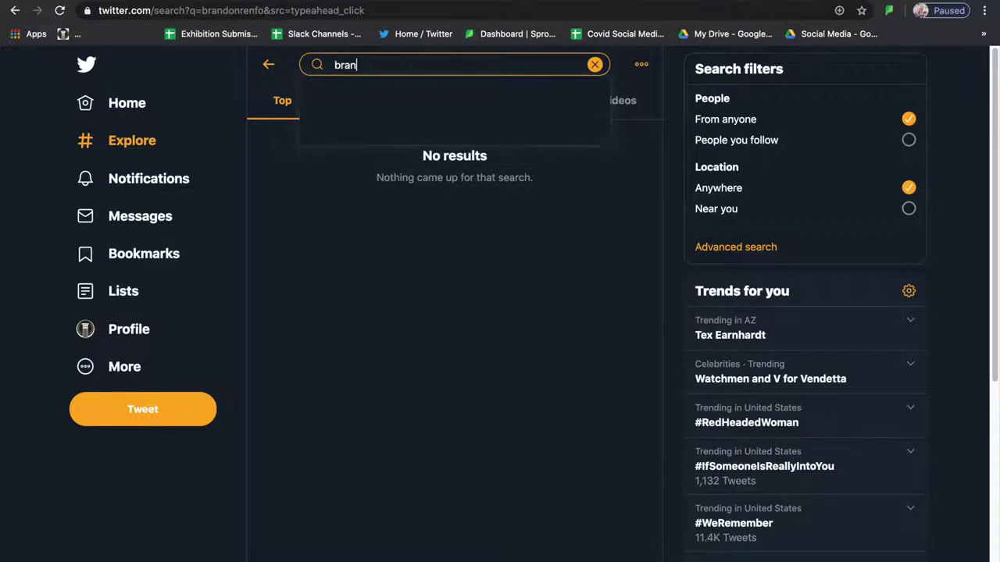
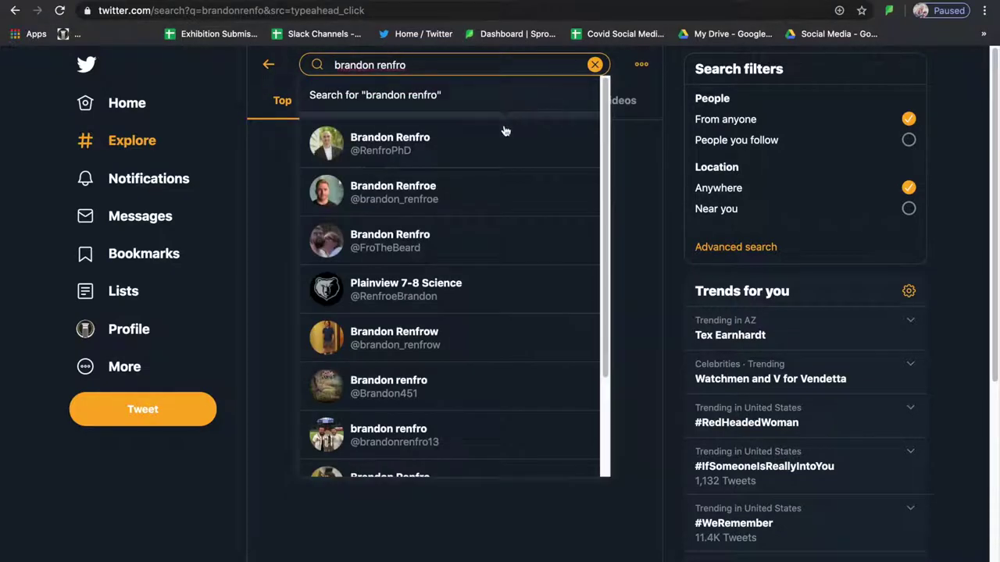
Step: Open the adviser's profile from suggestions, follow it, and copy his handle
click(504, 133)
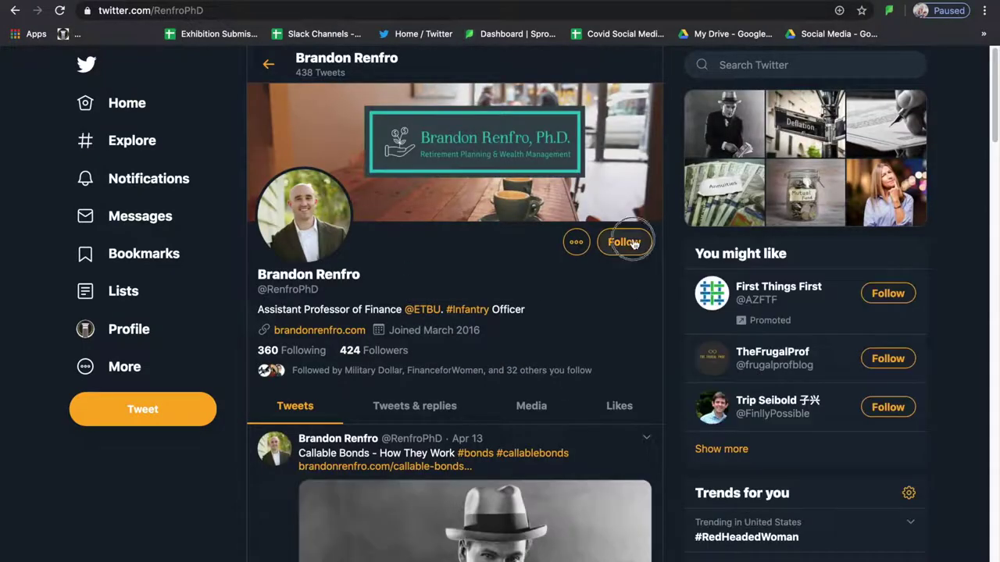
click(624, 242)
double_click(297, 289)
right_click(298, 289)
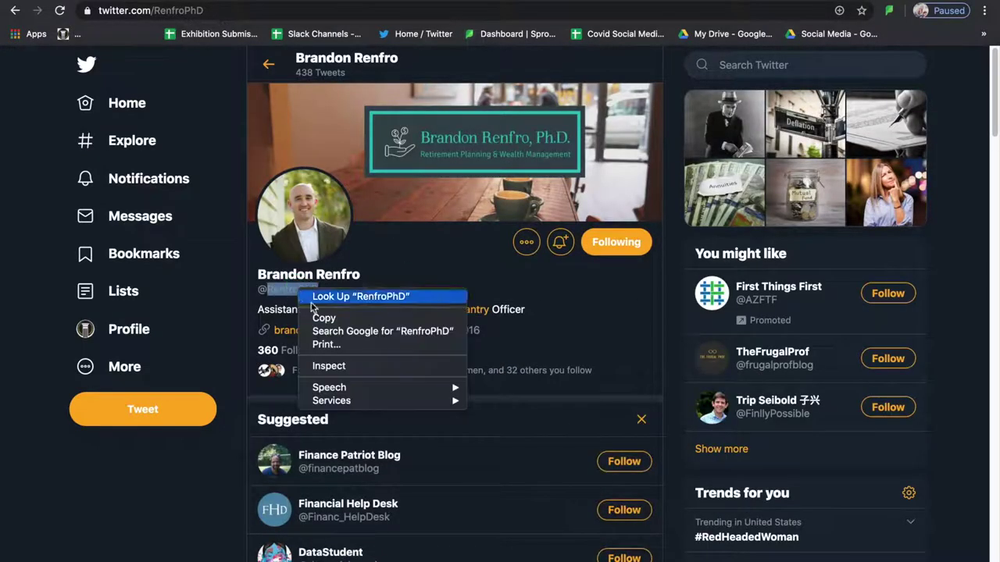
click(308, 317)
key(ctrl+Tab)
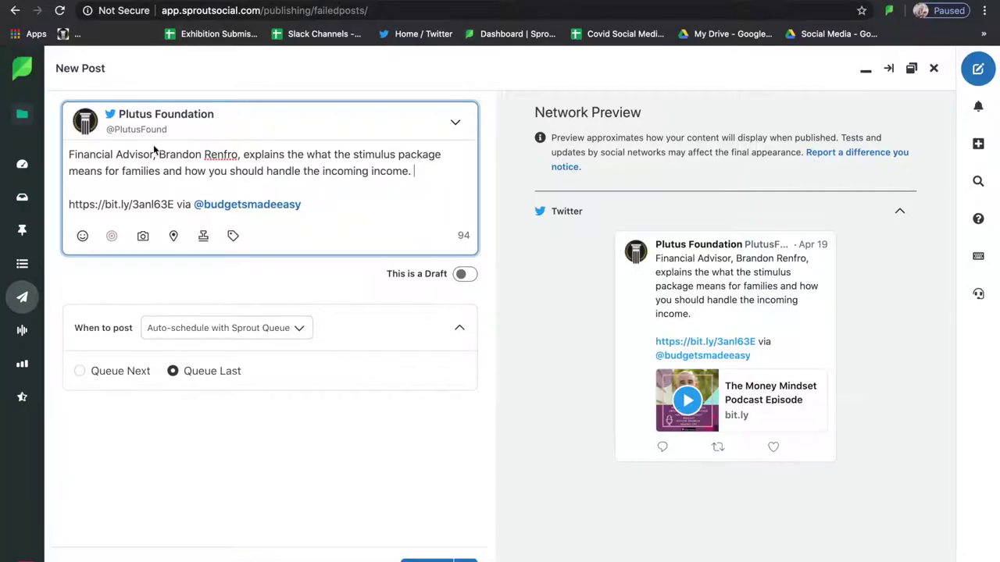
drag(160, 155, 238, 154)
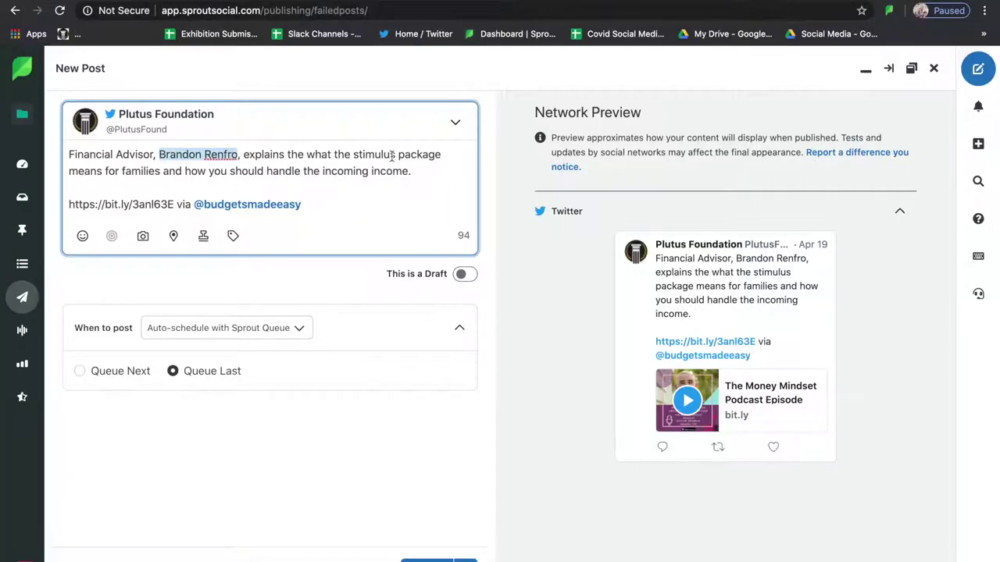
text(@RenfroPhD)
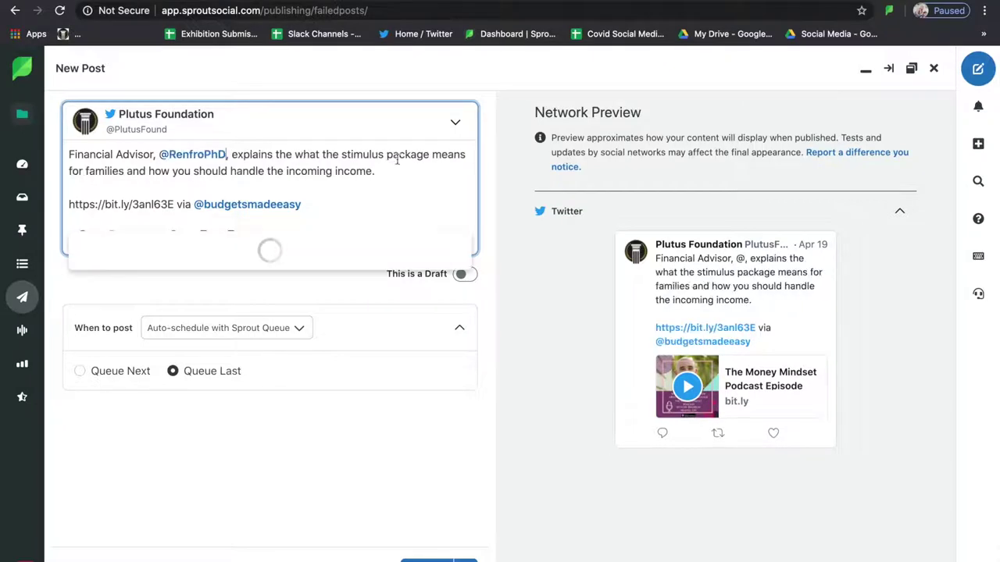
click(290, 258)
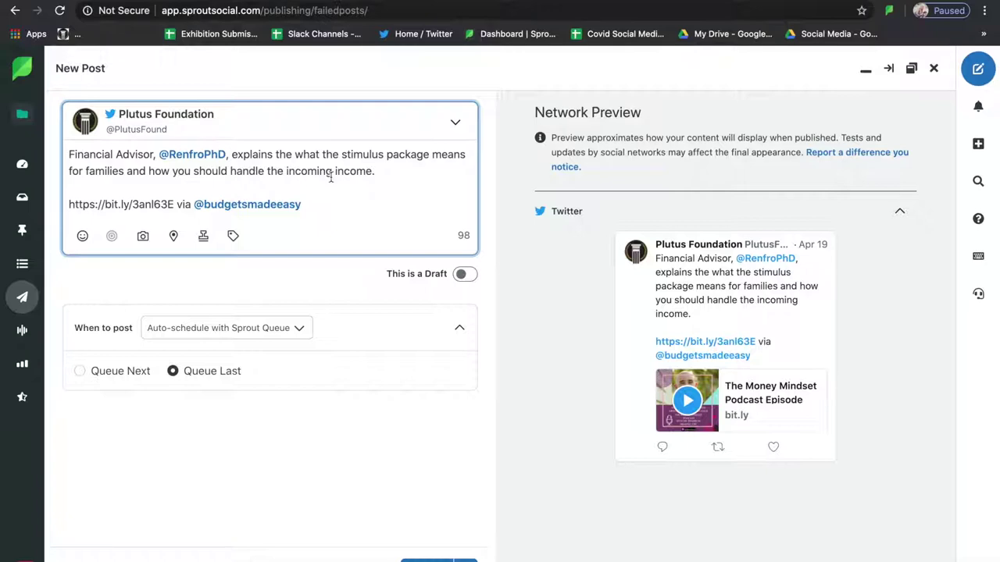
click(465, 560)
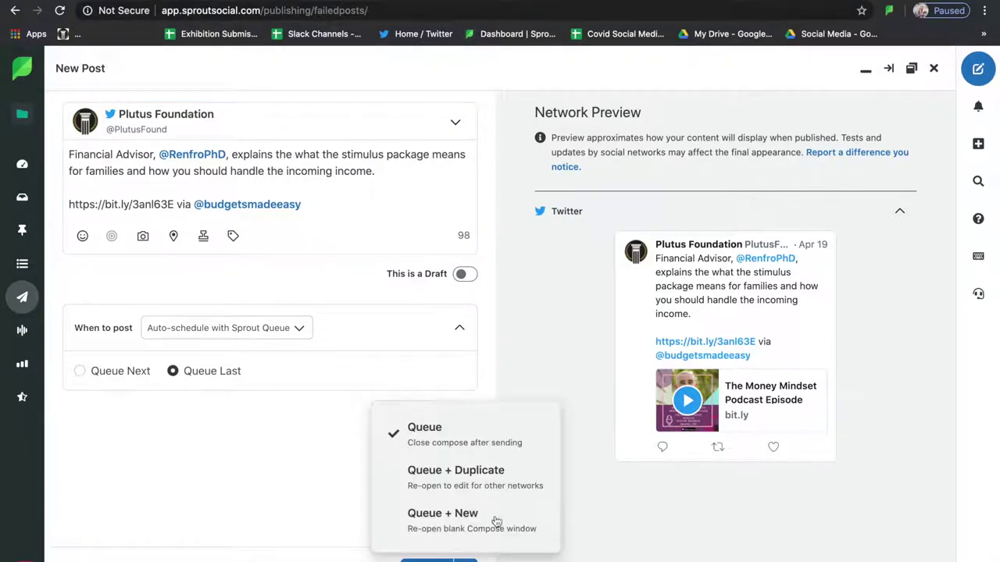
Step: Queue the tweet with Queue + Duplicate from the personal Twitter profile instead of Plutus Foundation's
click(449, 473)
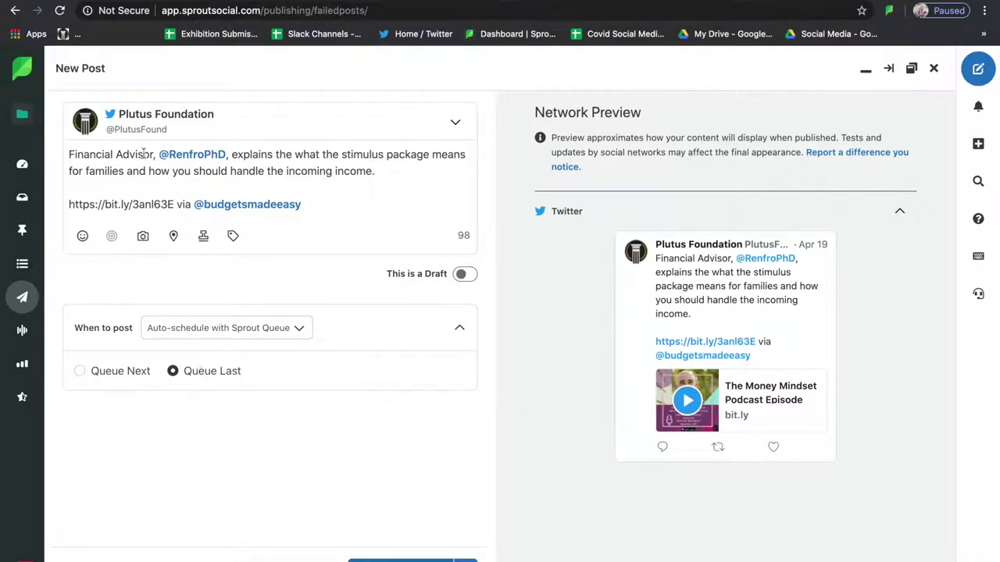
click(160, 125)
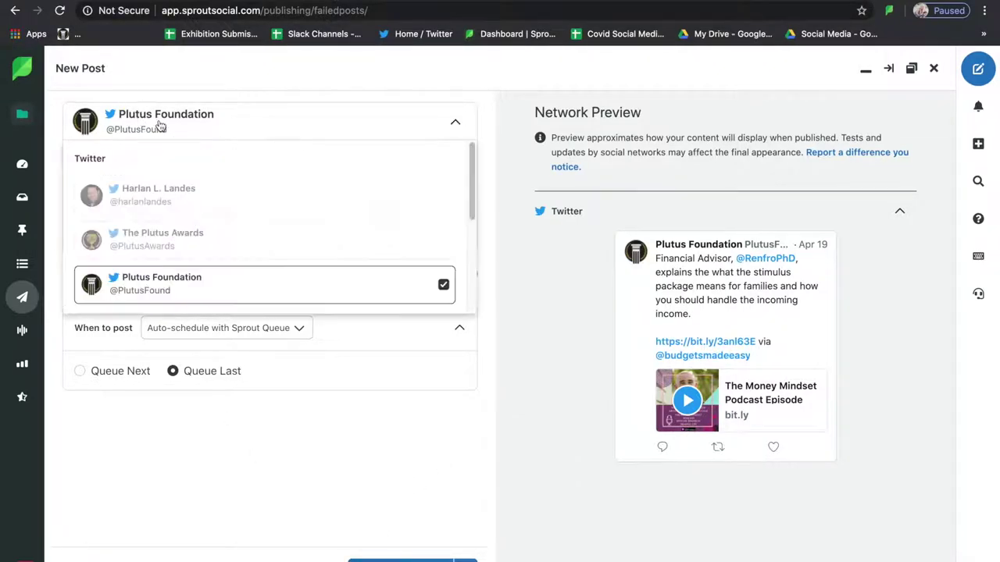
click(440, 284)
click(419, 203)
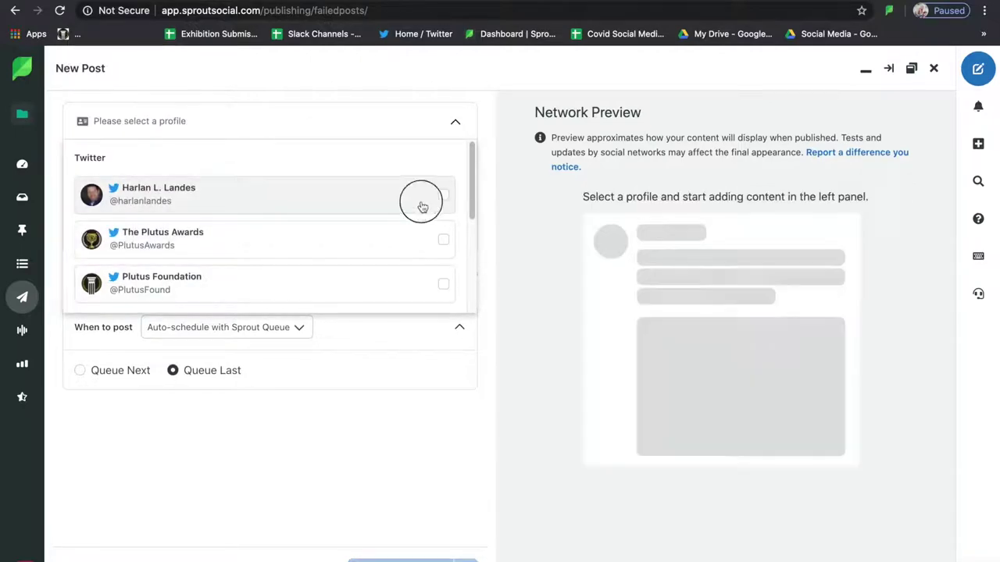
click(451, 123)
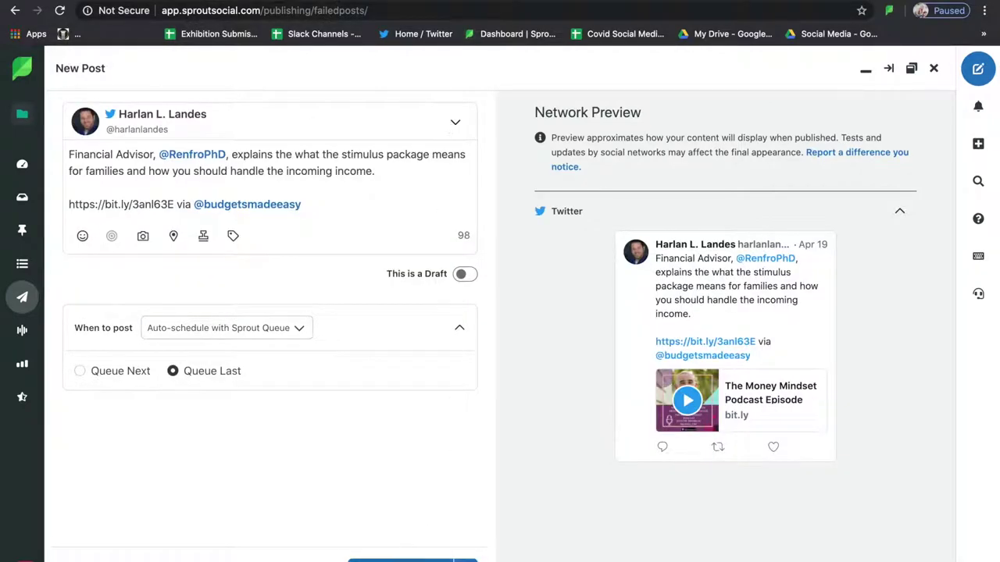
click(400, 559)
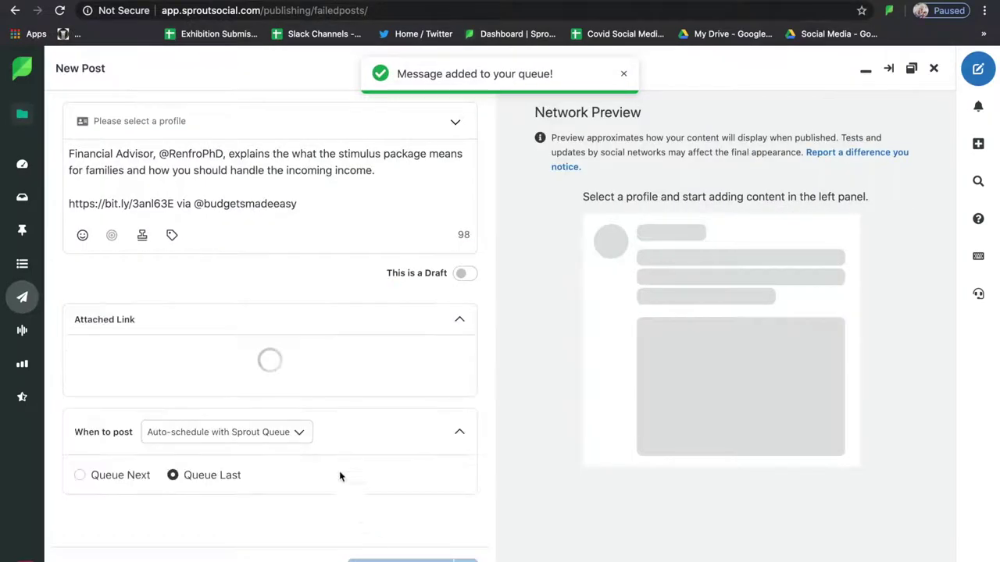
Step: Retarget the duplicated tweet to The Plutus Awards Twitter profile
click(218, 133)
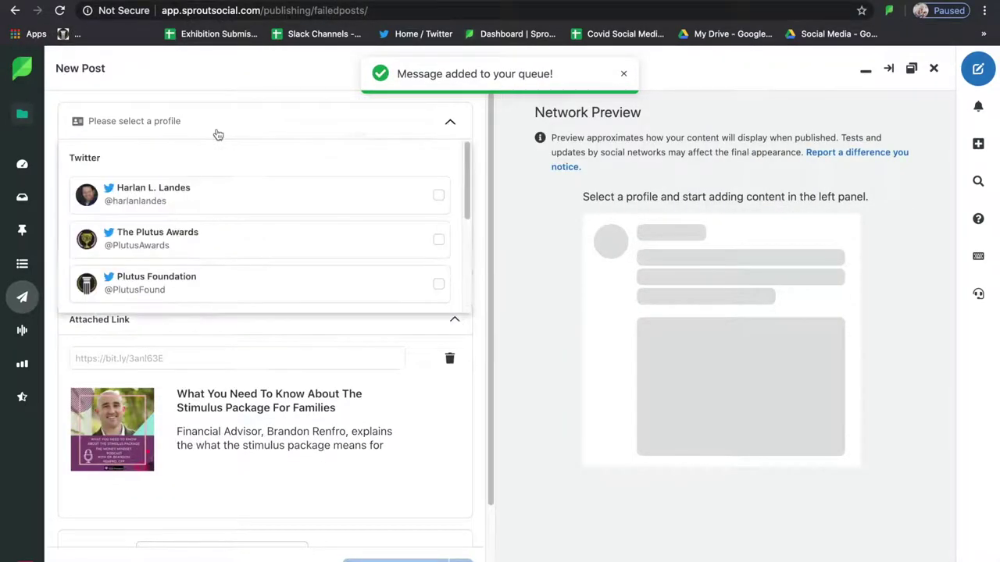
click(171, 243)
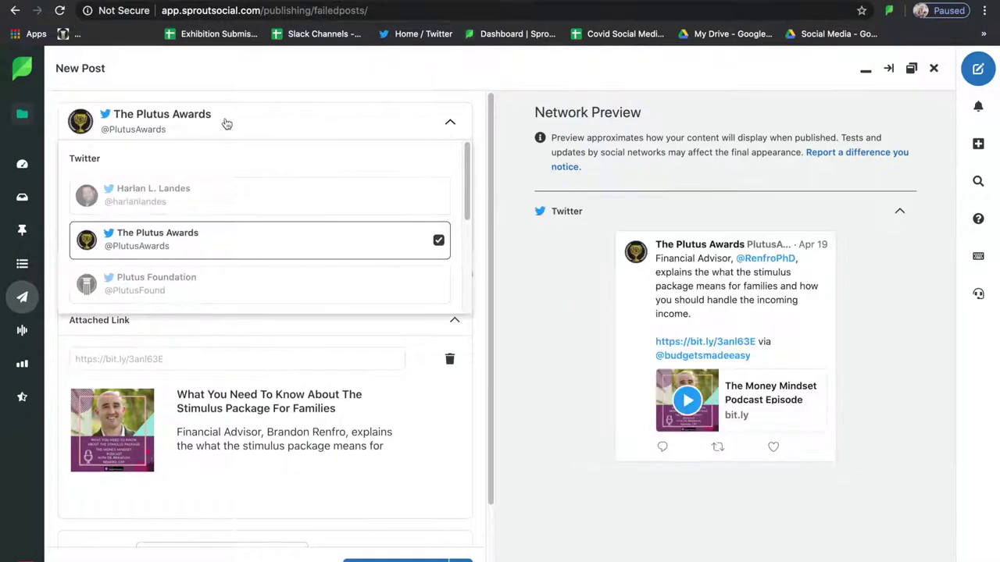
click(224, 122)
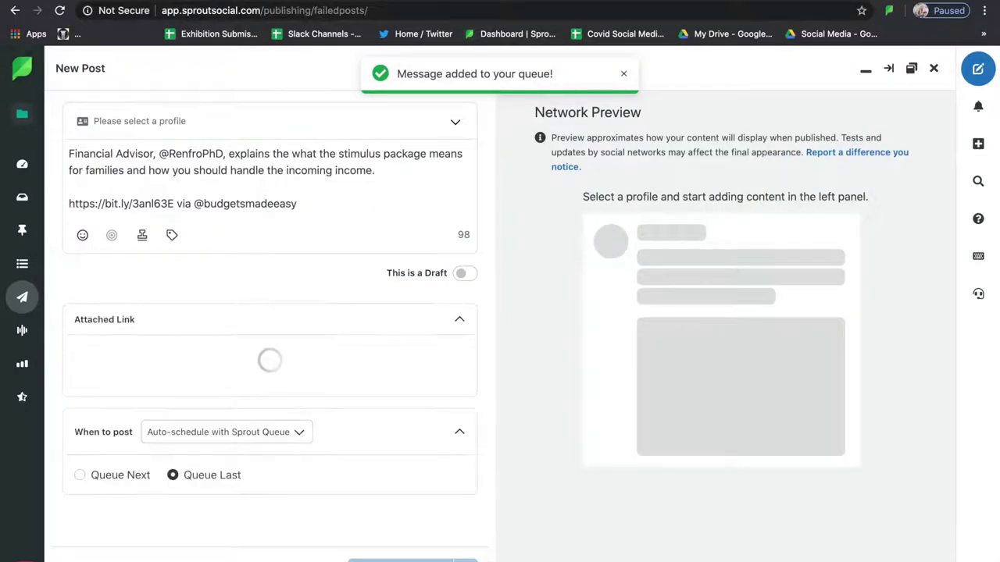
click(255, 124)
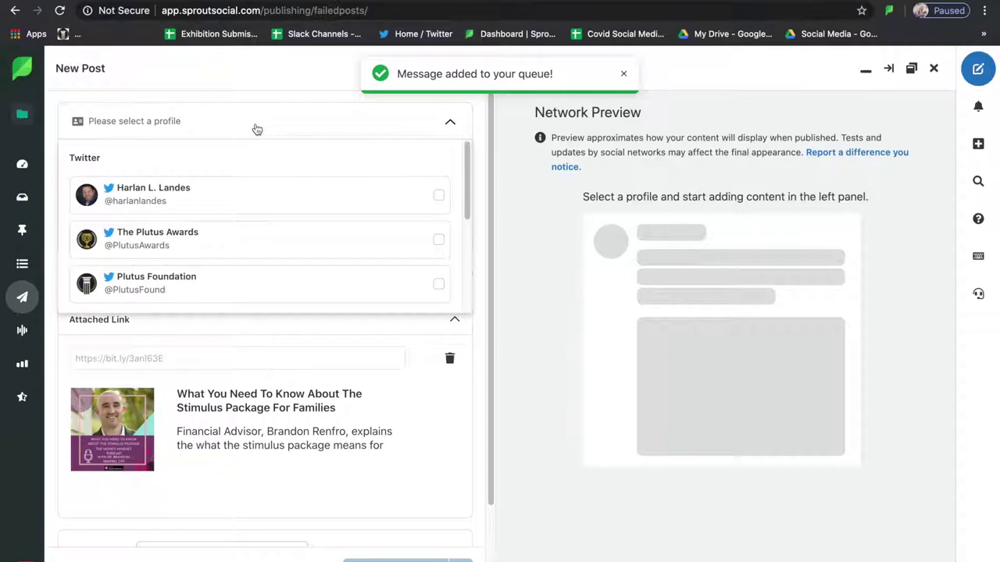
Step: Add the Plutus Foundation Twitter profile and Plutus Foundation Facebook Page as the duplicate's profiles
click(235, 288)
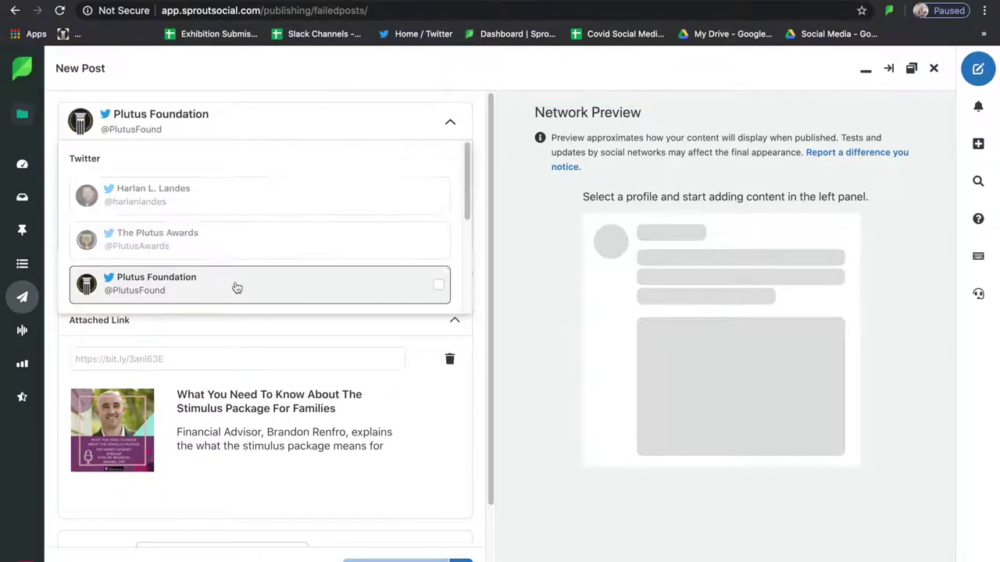
click(336, 123)
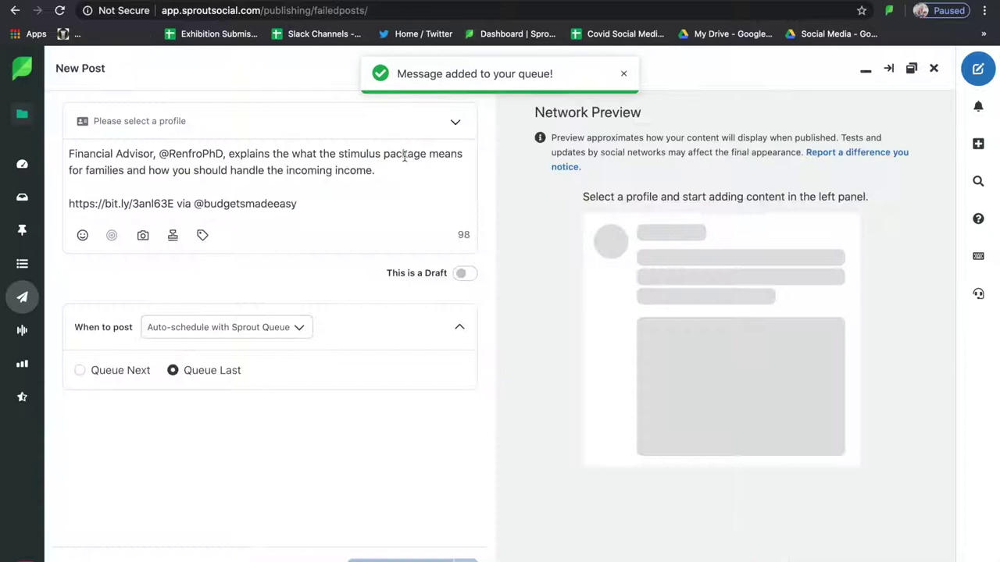
click(214, 122)
scroll(225, 264, down, 2)
scroll(226, 264, down, 1)
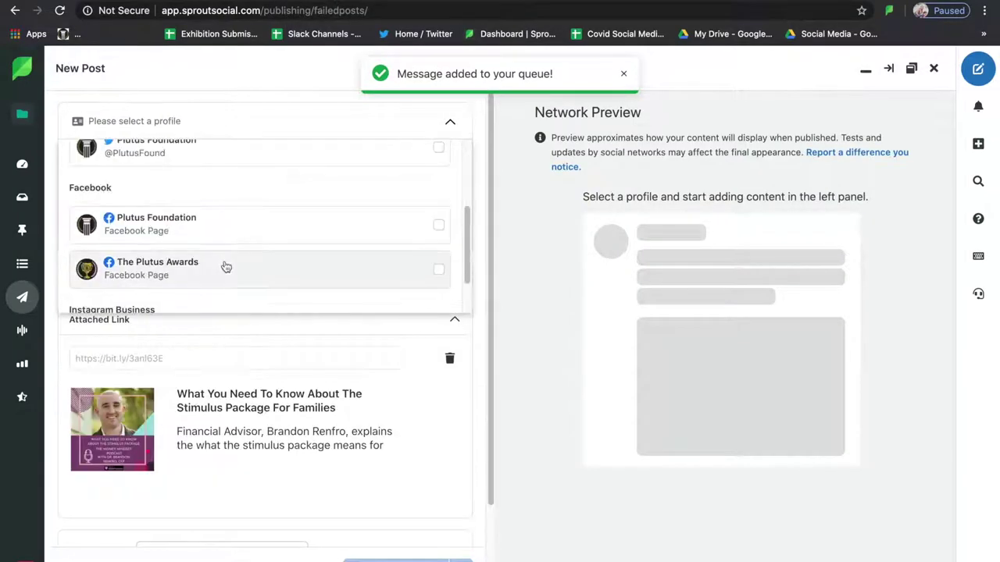
click(231, 226)
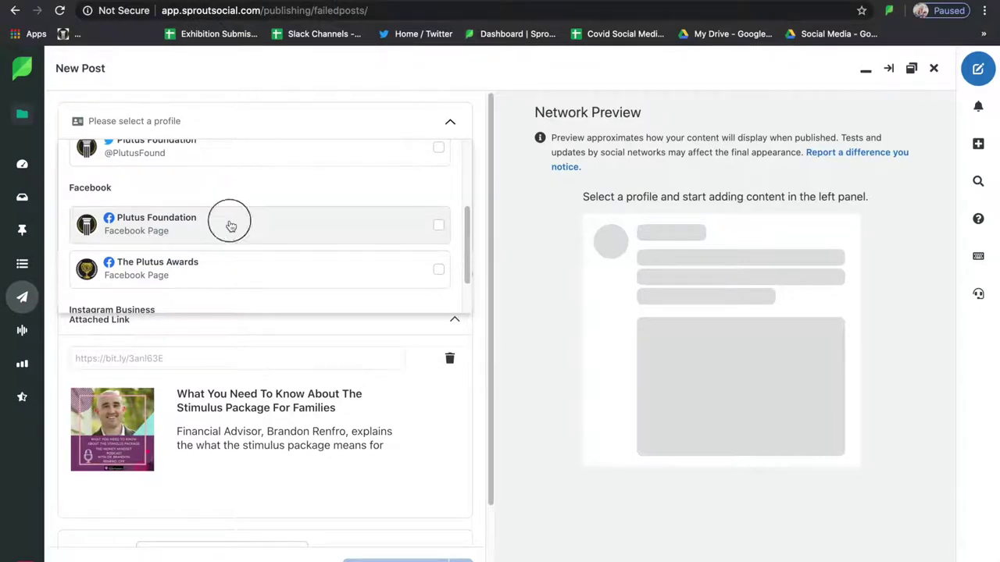
click(305, 125)
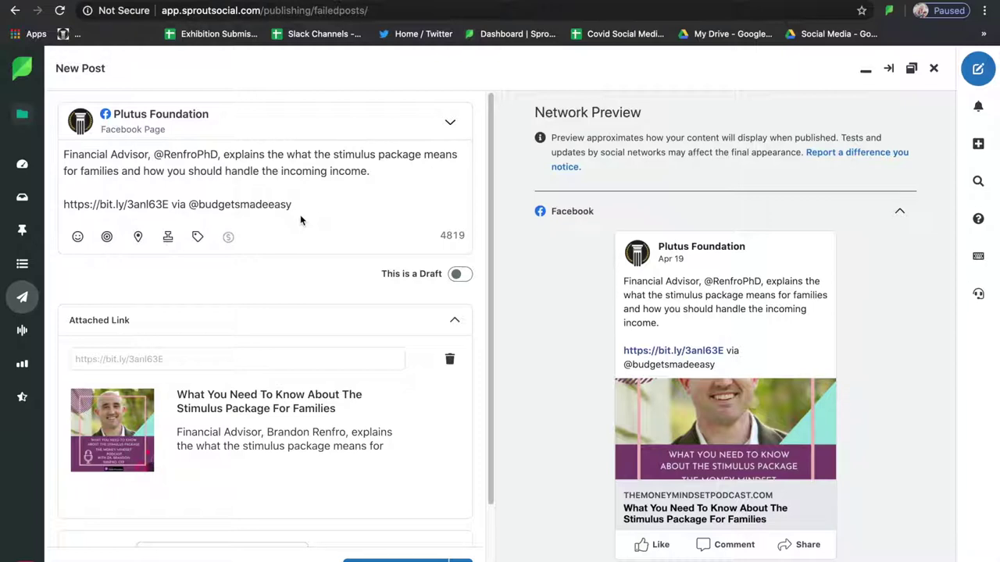
click(298, 210)
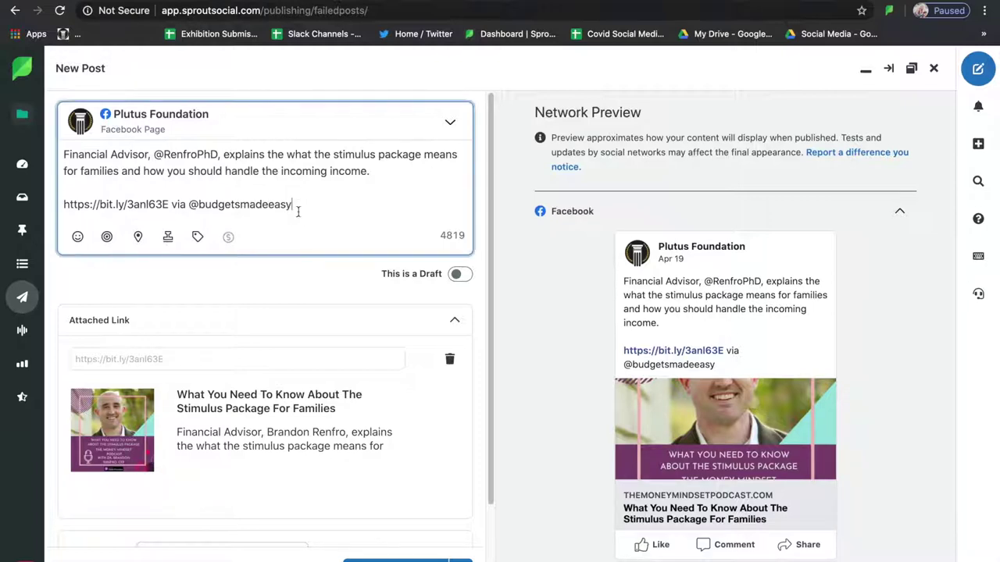
drag(295, 205, 190, 205)
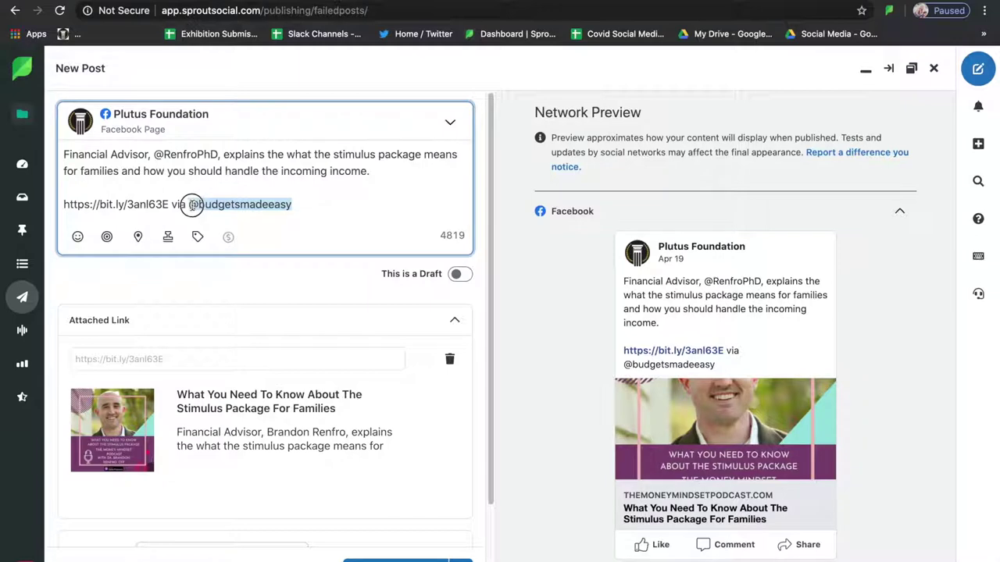
text(@budge)
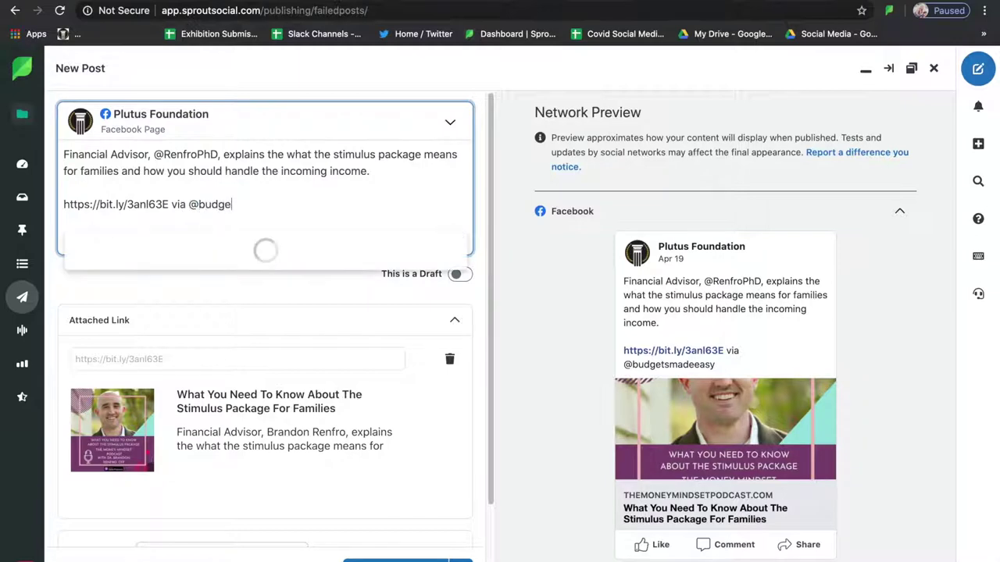
text(ts )
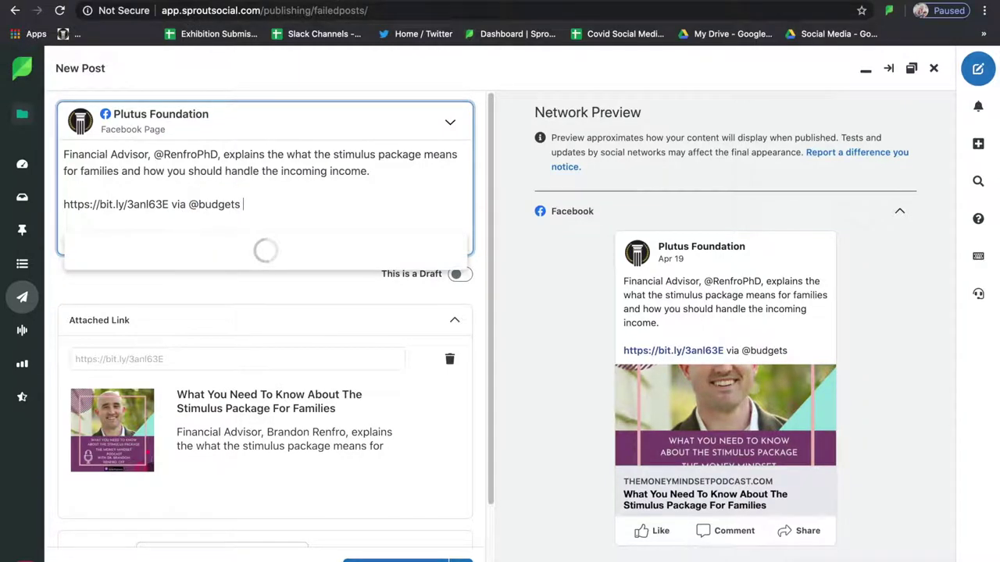
text(made easy)
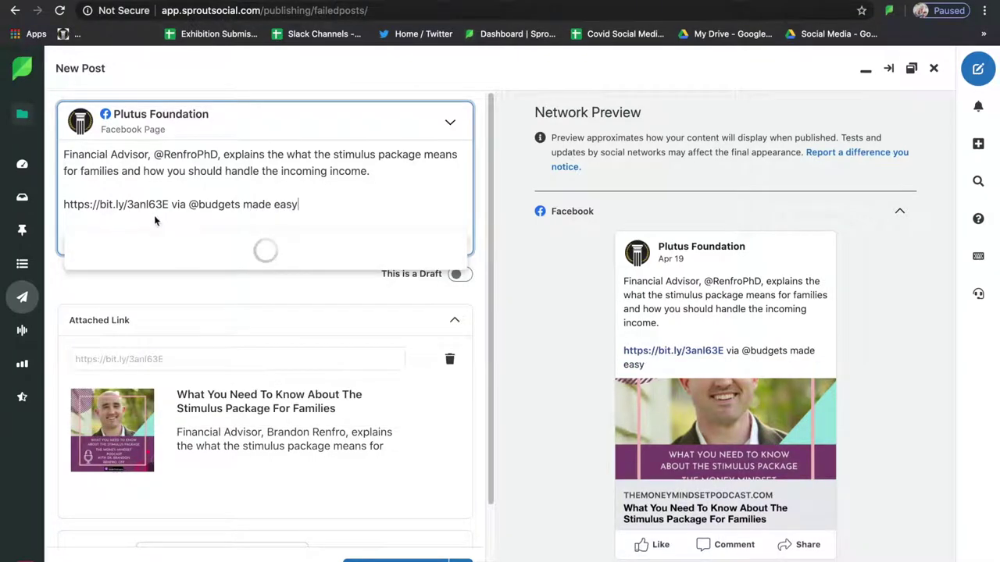
click(211, 252)
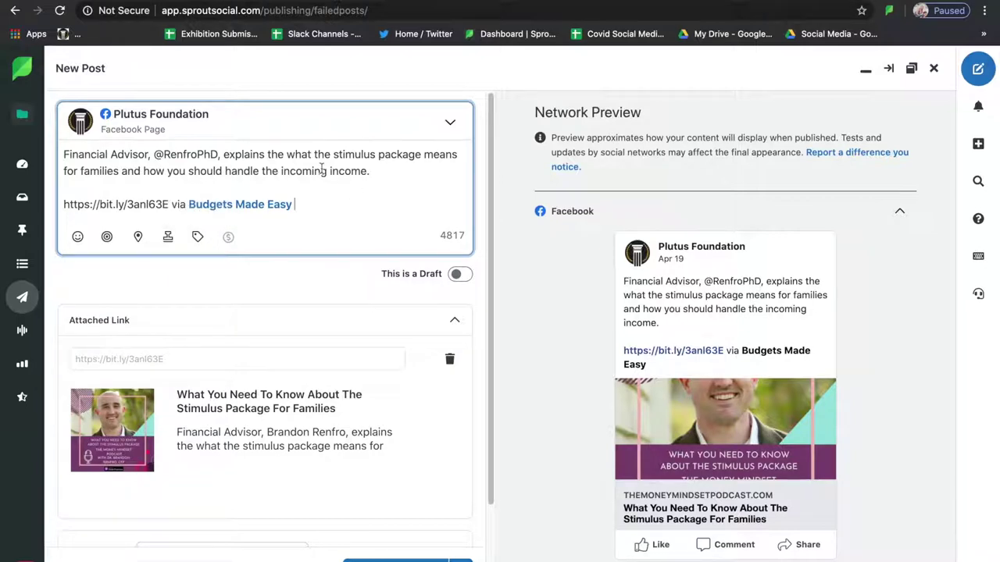
drag(171, 204, 63, 204)
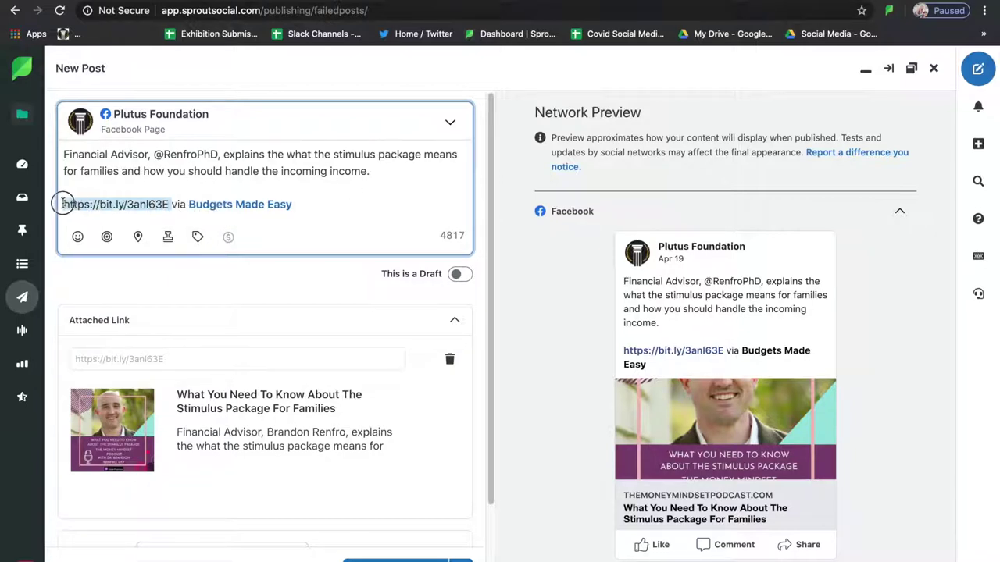
key(BackSpace)
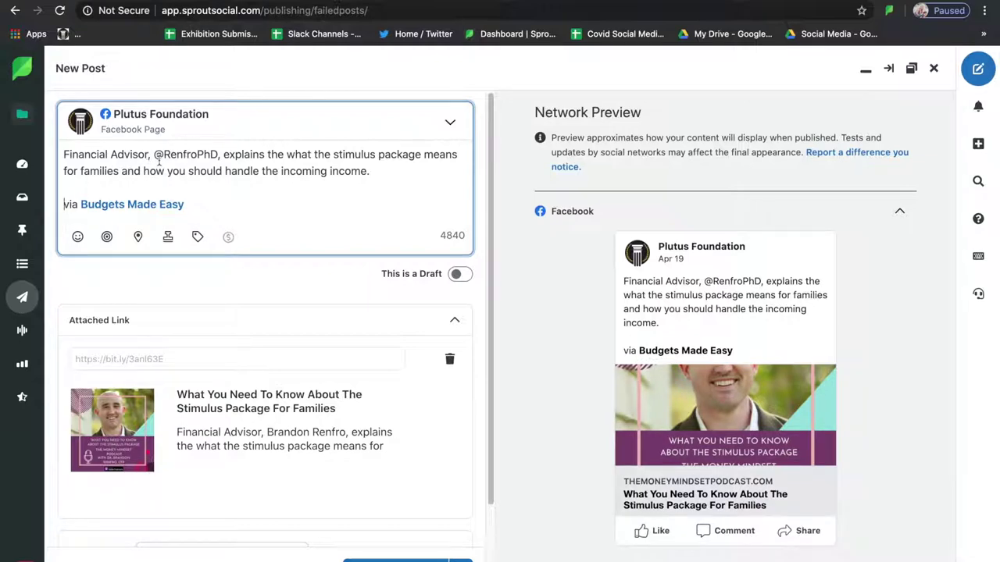
Step: Replace the adviser's Twitter handle with a mention of his Facebook page
drag(219, 152, 165, 152)
key(BackSpace)
key(Delete)
key(Delete)
key(BackSpace)
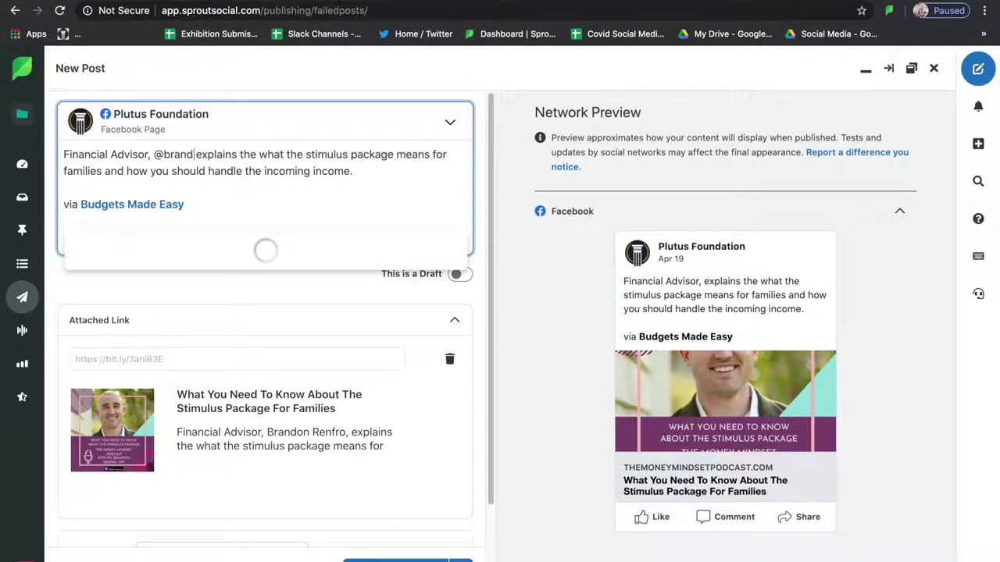
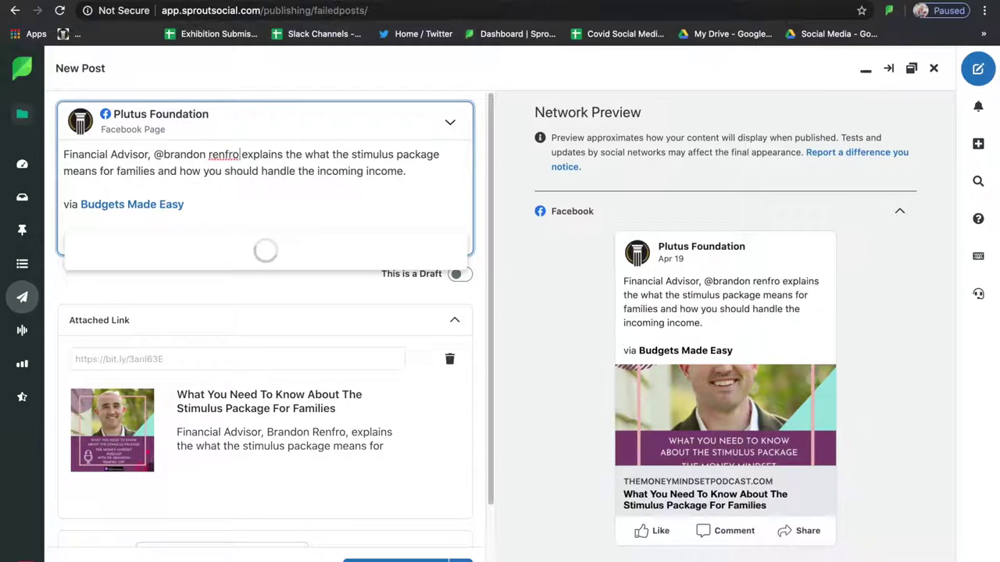
click(166, 256)
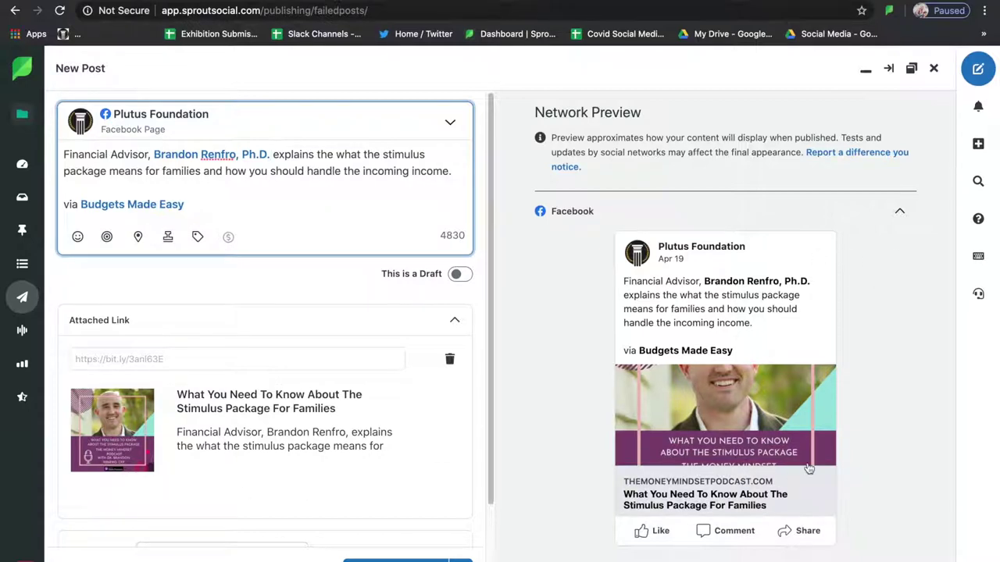
Step: Edit the attached link and cycle its thumbnail back to image 1/4, the episode artwork
scroll(421, 441, down, 2)
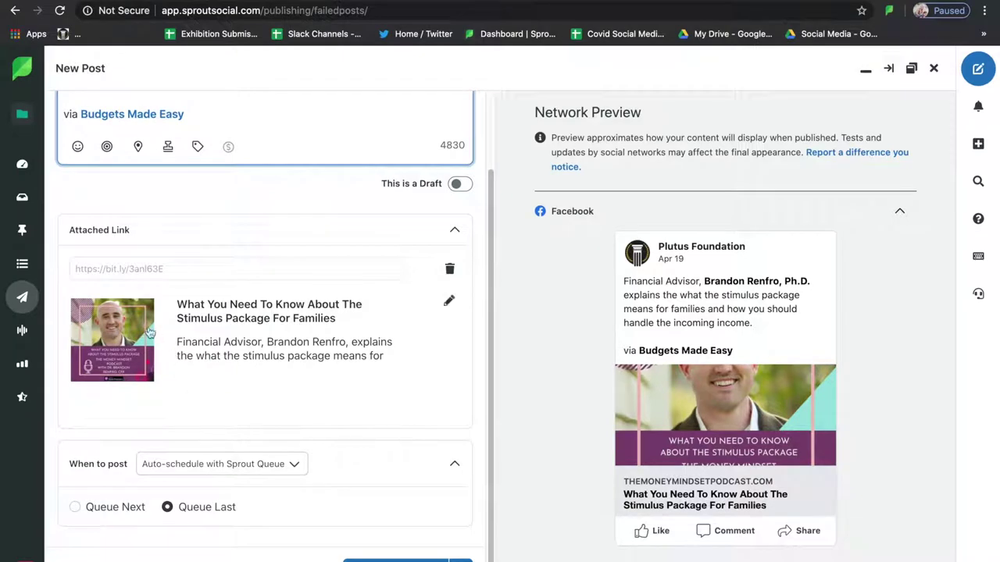
click(452, 303)
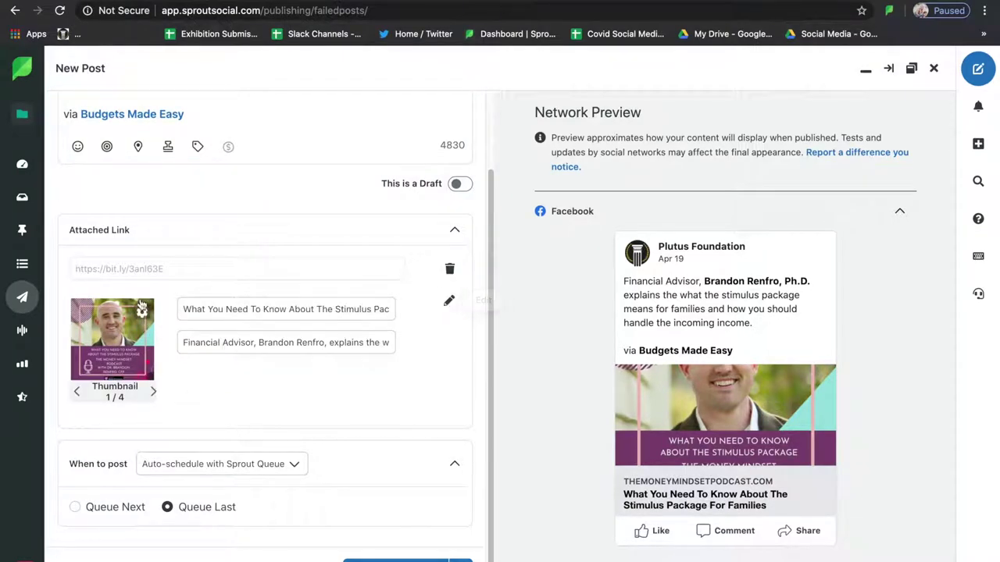
click(142, 313)
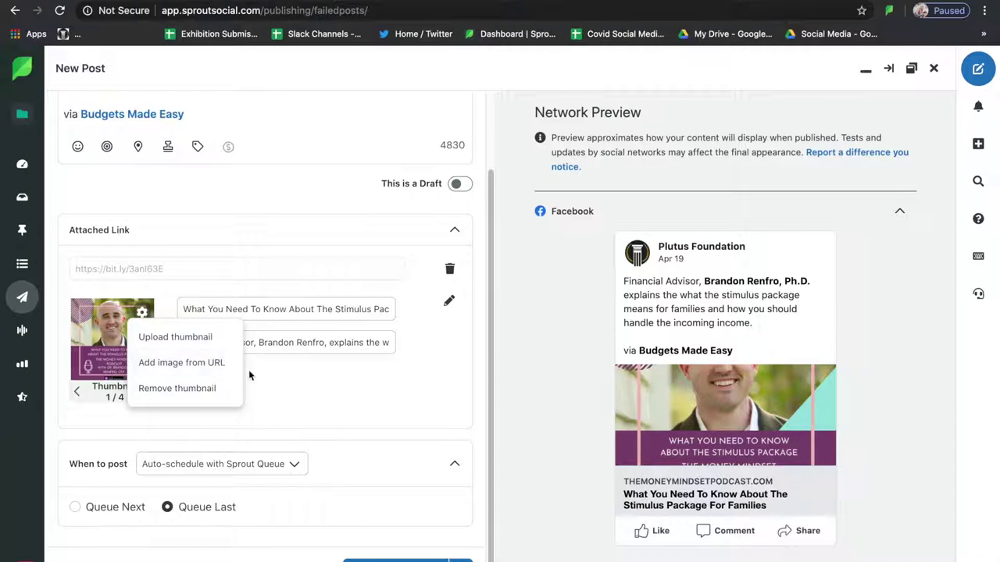
click(271, 384)
click(155, 393)
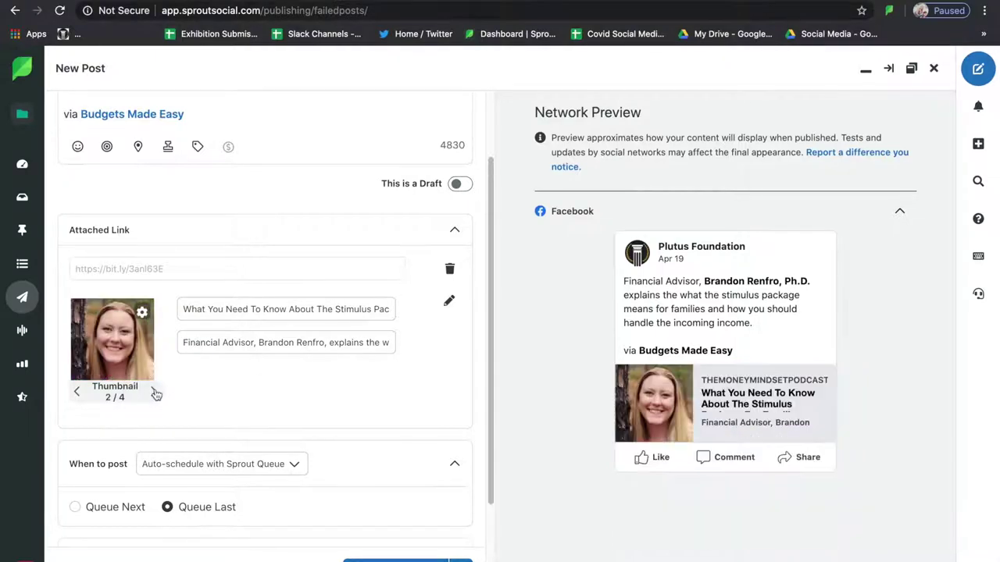
click(155, 393)
click(156, 393)
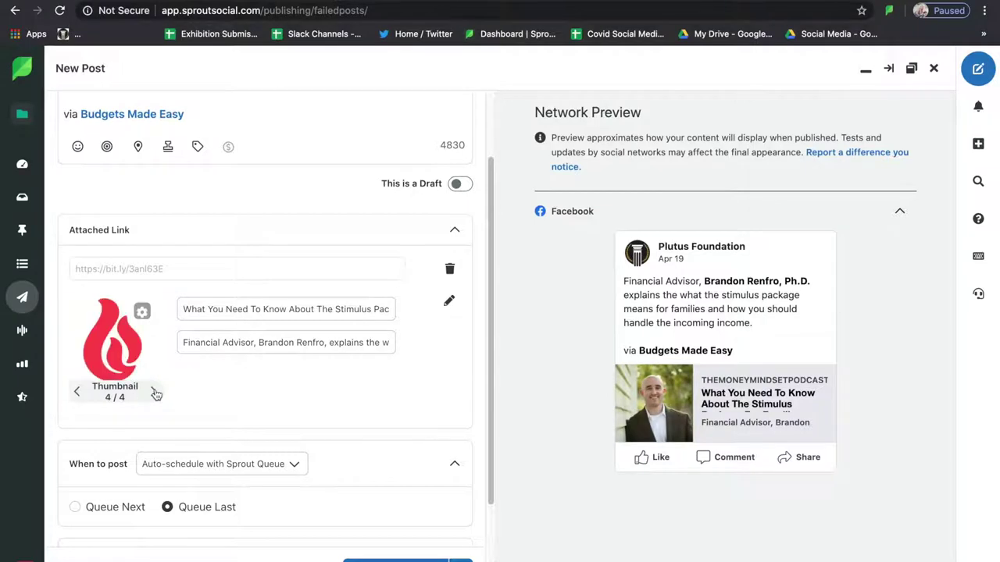
click(155, 393)
click(155, 392)
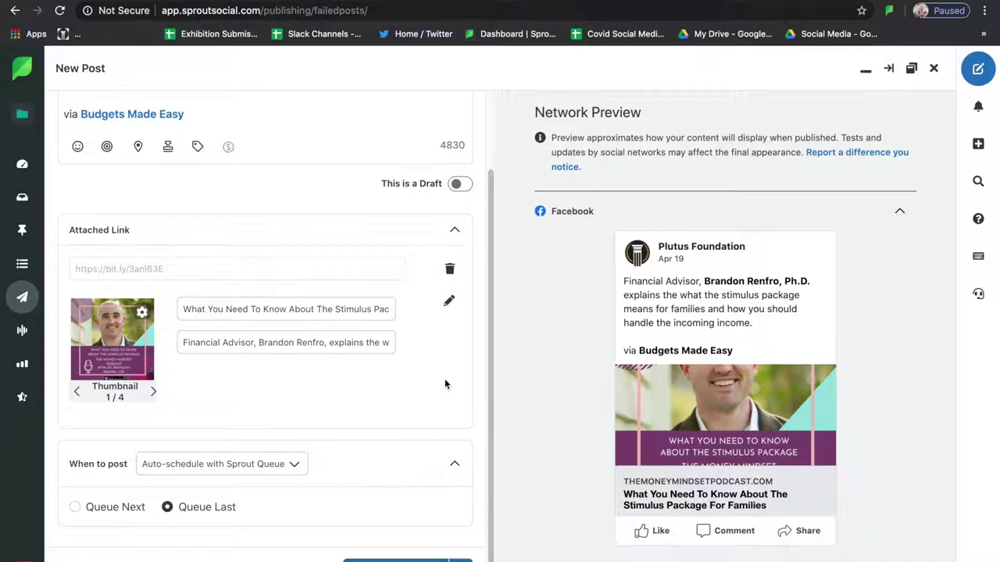
scroll(444, 378, up, 2)
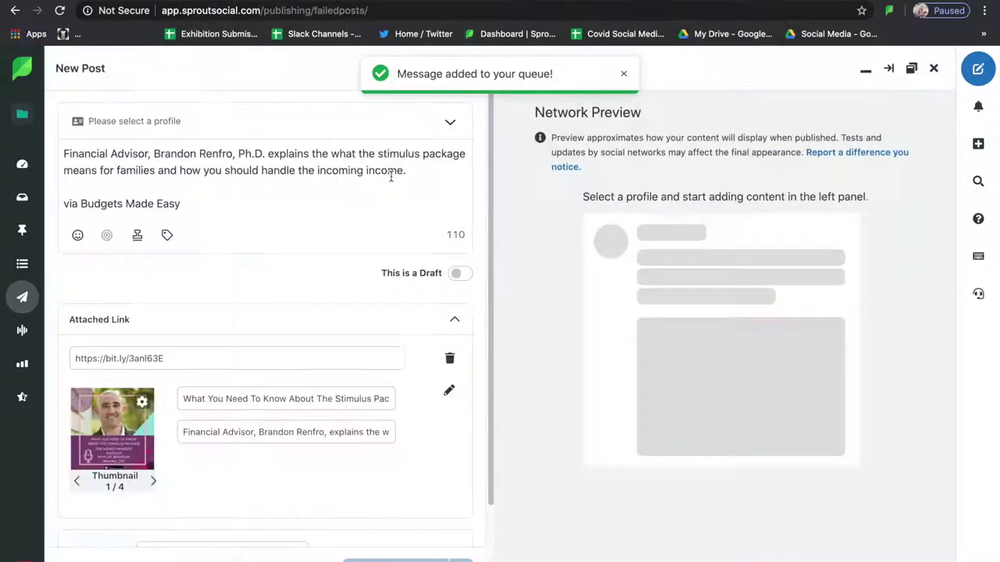
Step: Select The Plutus Awards Facebook page as the new post's profile
click(322, 125)
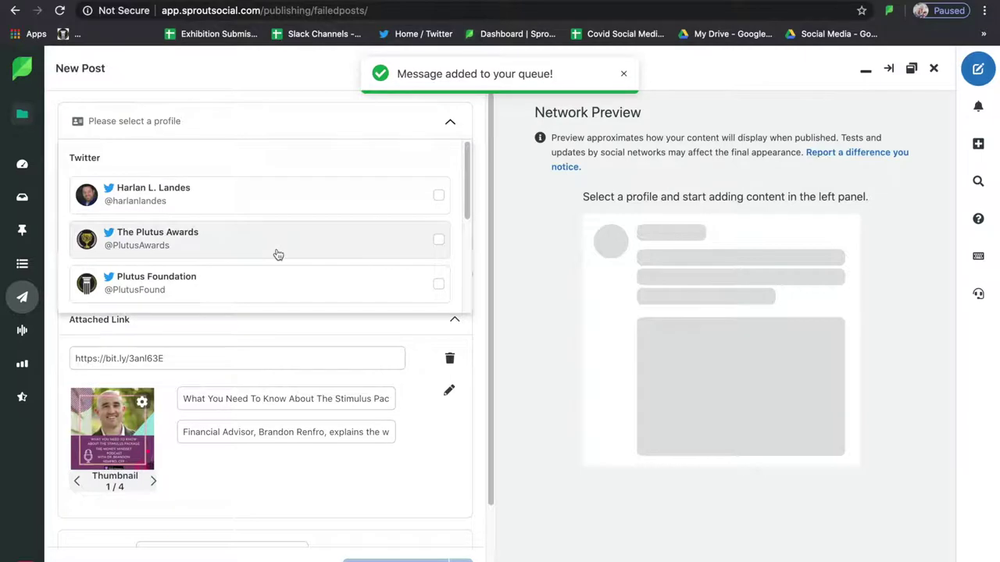
scroll(277, 254, down, 5)
scroll(277, 250, down, 1)
click(268, 226)
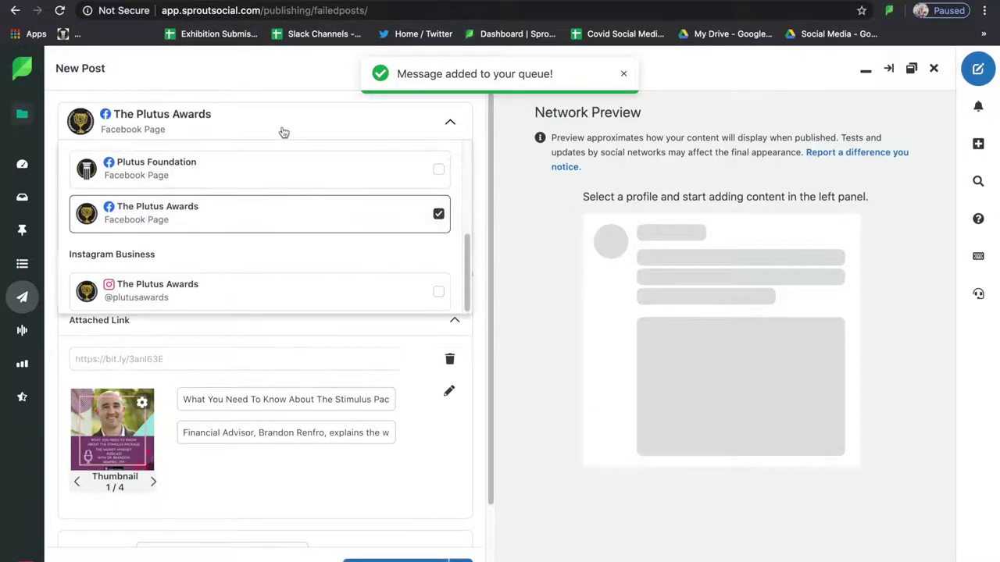
click(285, 130)
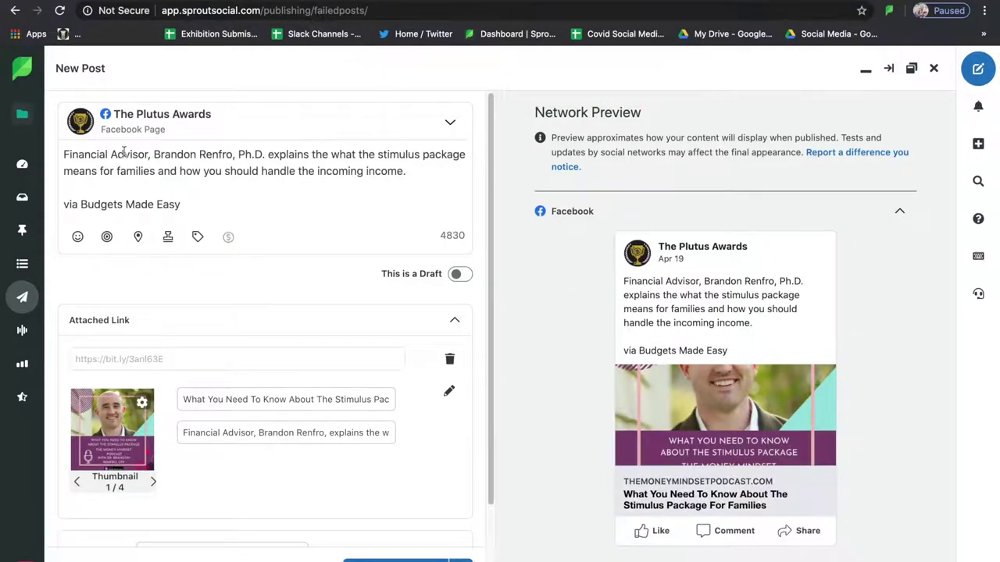
Step: Link the adviser's Facebook page and the Budgets Made Easy page as mentions in the text
drag(260, 151, 156, 154)
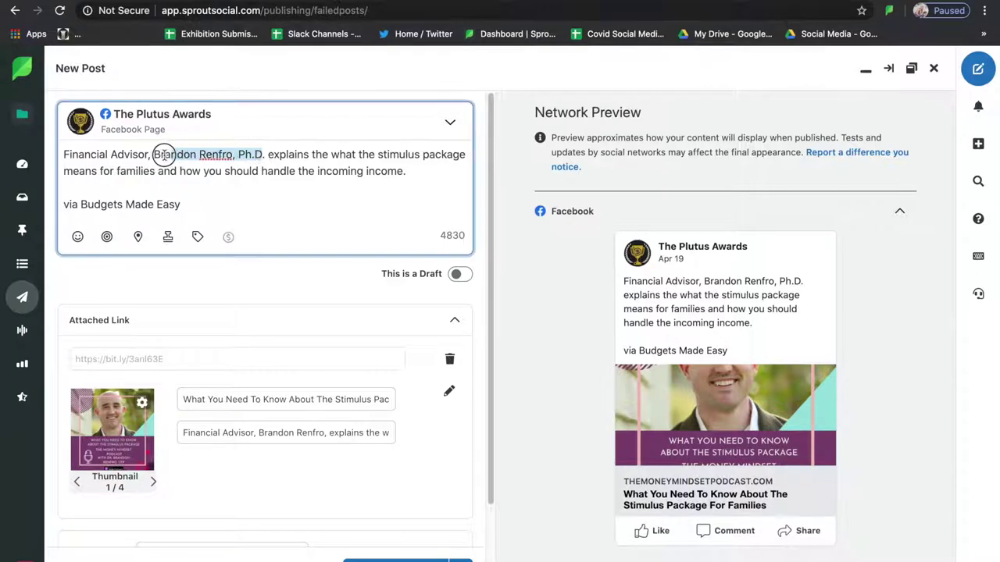
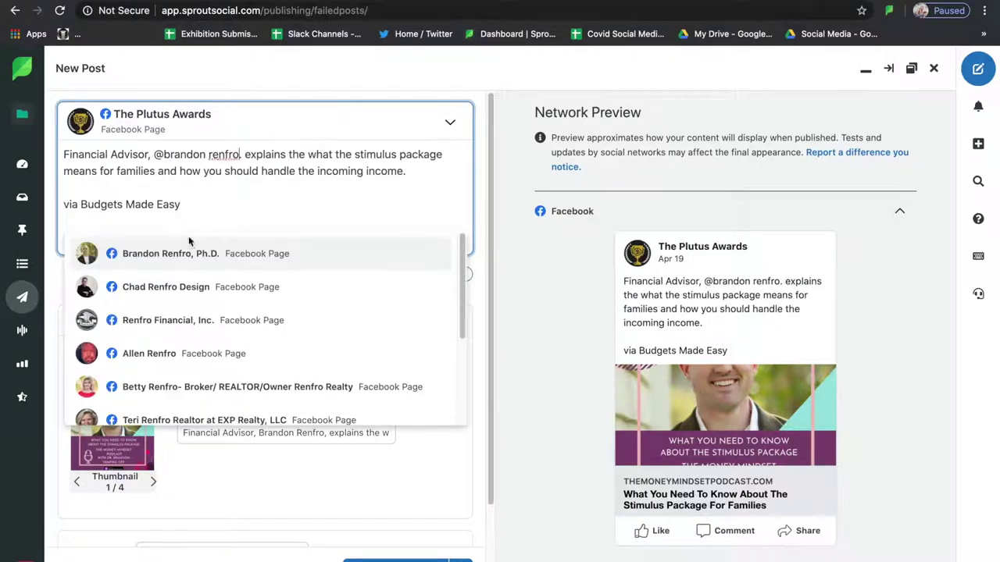
click(189, 252)
drag(81, 204, 181, 205)
text(@budgets)
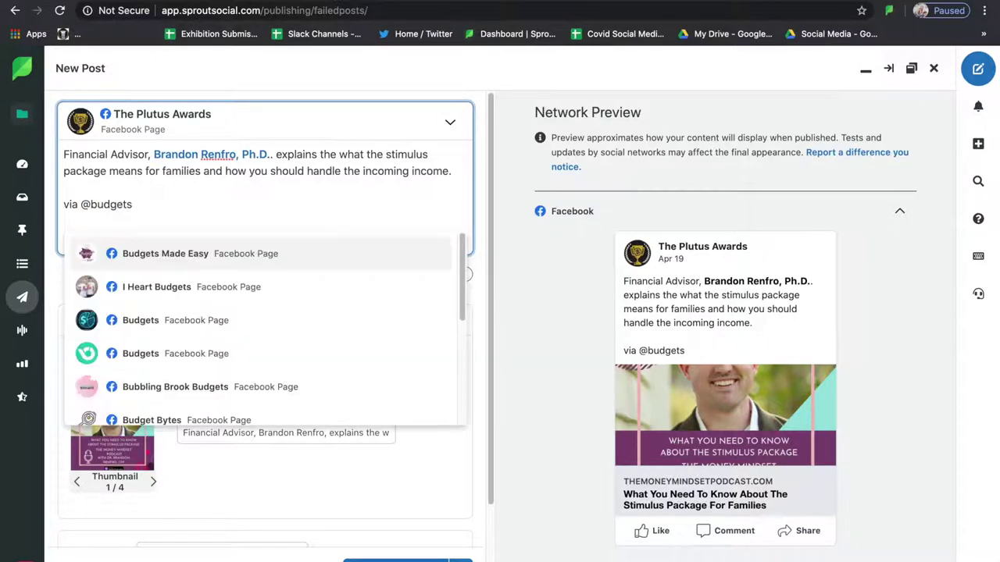
click(192, 258)
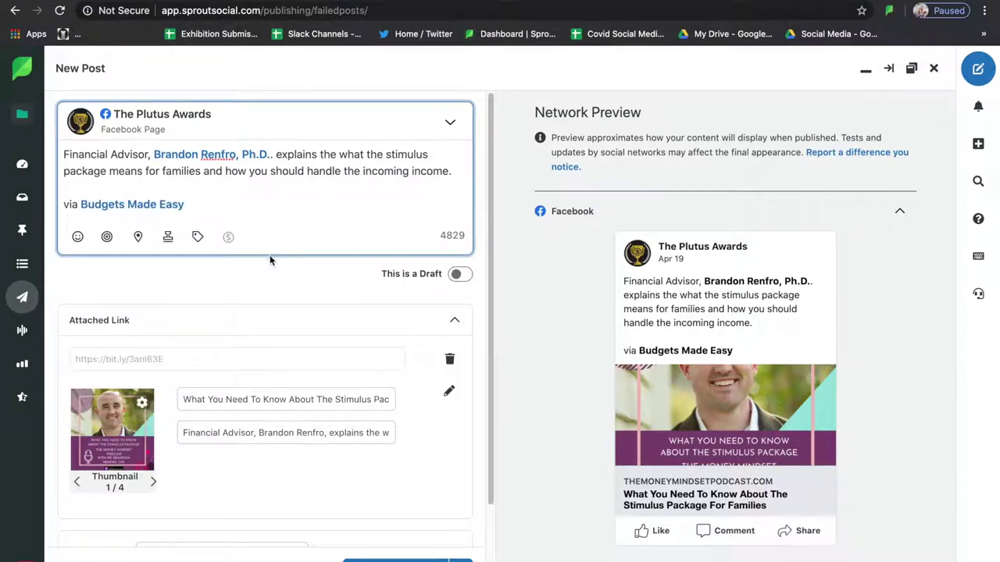
Step: Tag the post with personalfinance and plutuscommunity
click(198, 238)
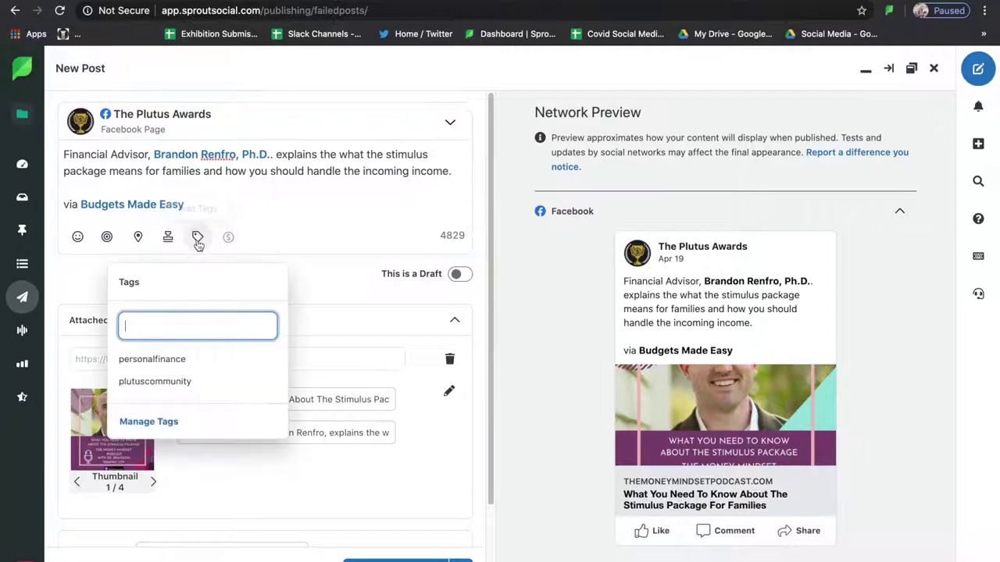
click(135, 360)
click(170, 357)
click(275, 226)
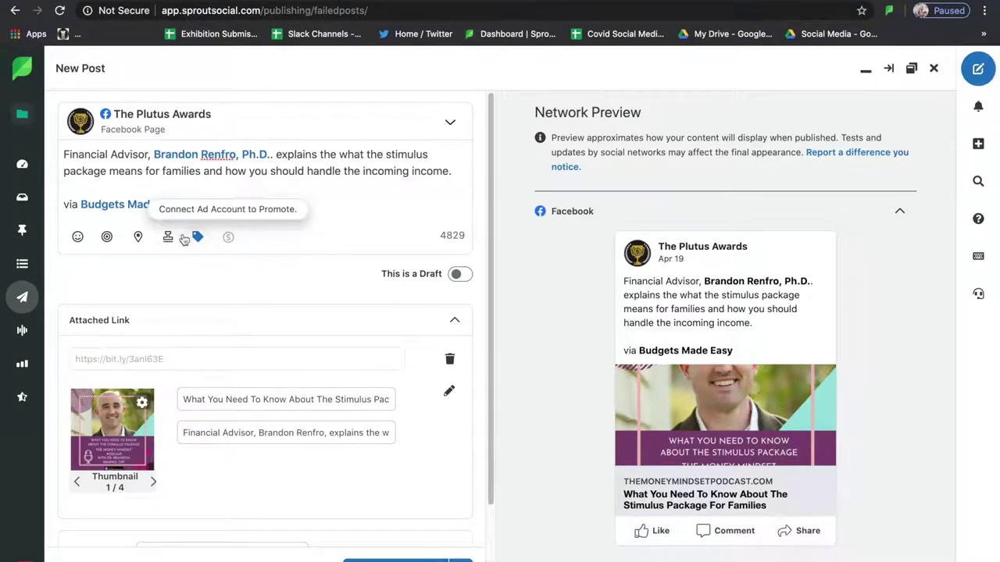
Step: Browse Facebook location matches for 'new jers', then back out without choosing one
click(138, 240)
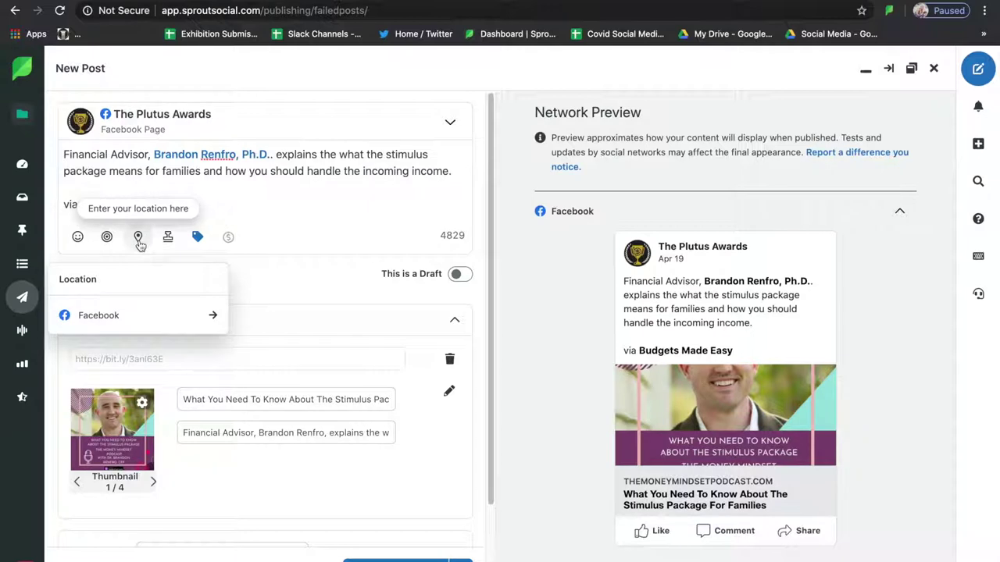
click(104, 314)
click(104, 347)
text(new jers)
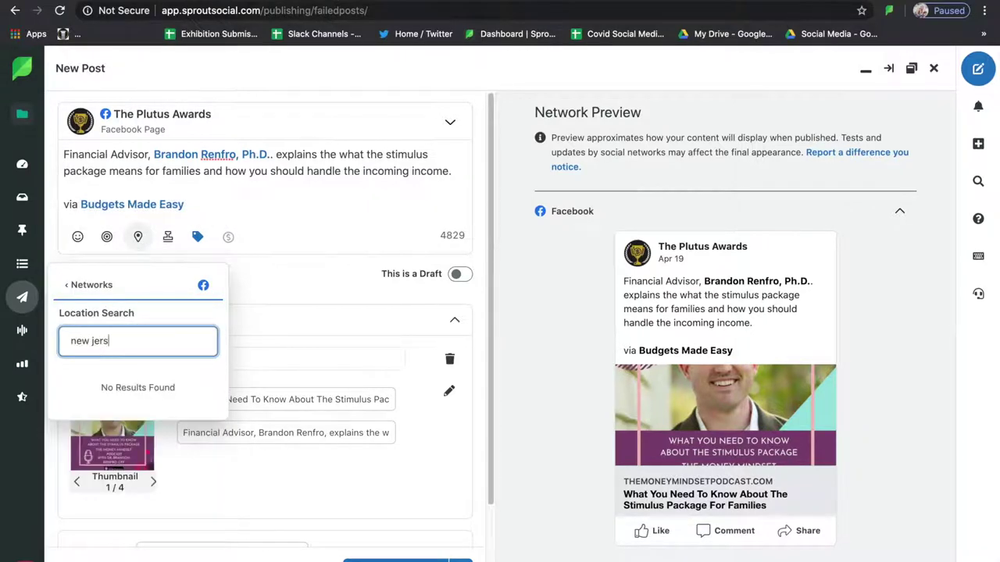
text(y)
key(BackSpace)
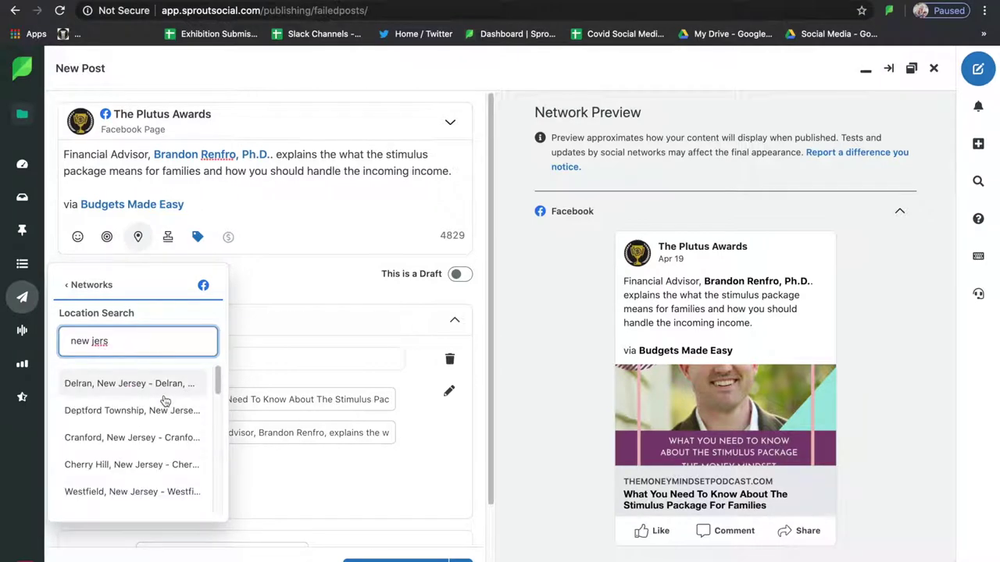
scroll(168, 402, down, 4)
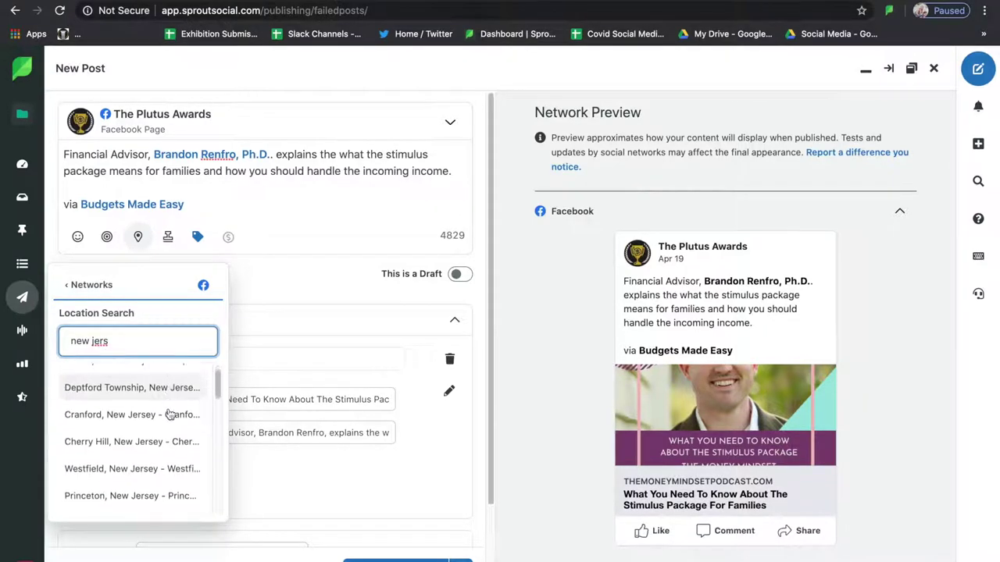
scroll(170, 413, down, 4)
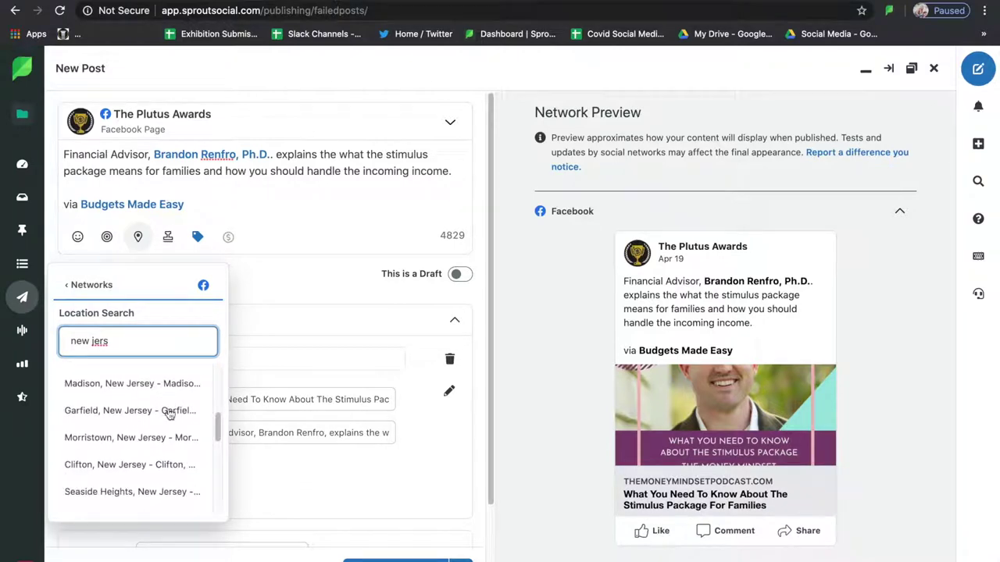
scroll(169, 413, down, 4)
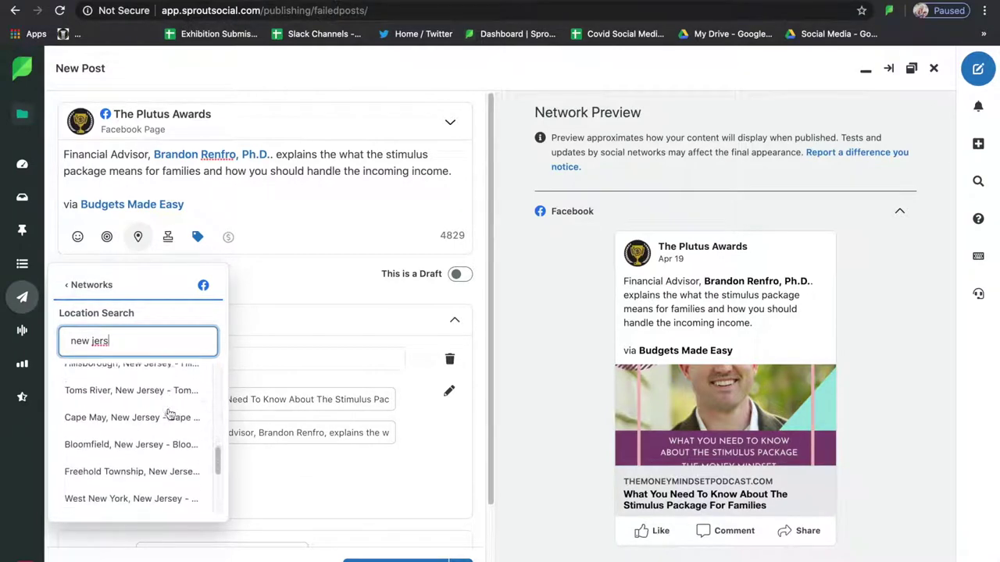
scroll(169, 414, down, 3)
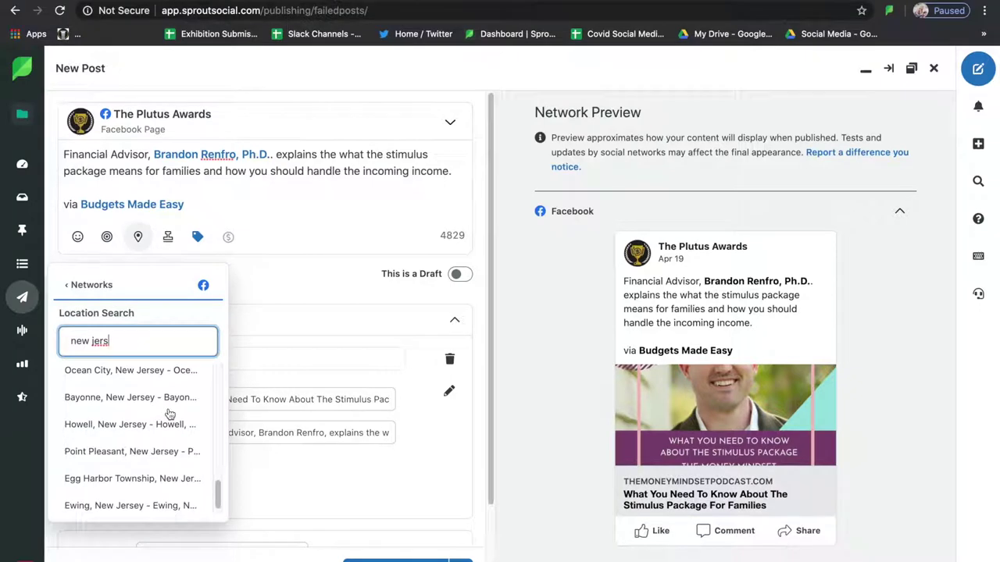
scroll(166, 471, up, 3)
scroll(165, 471, up, 6)
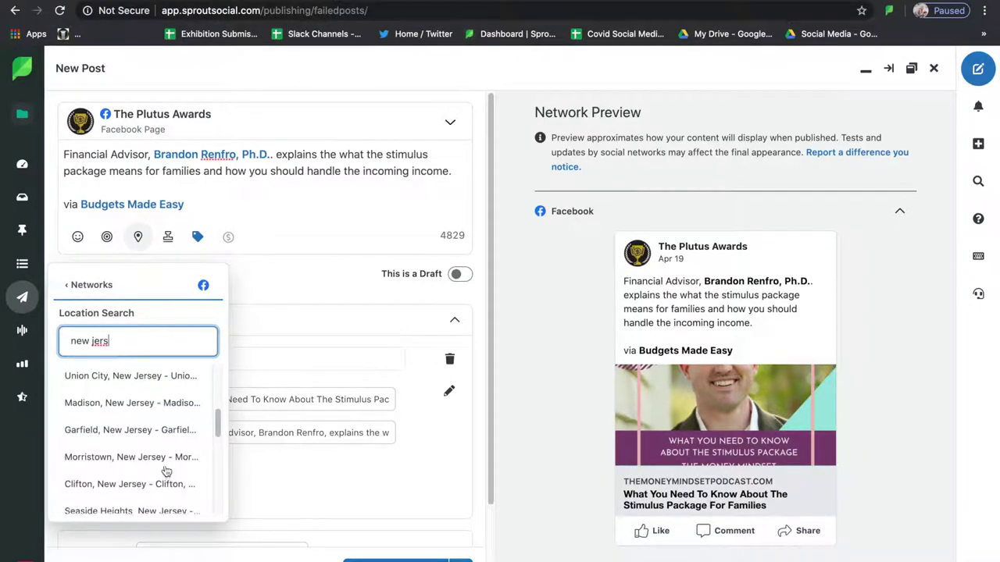
scroll(166, 471, up, 3)
click(72, 285)
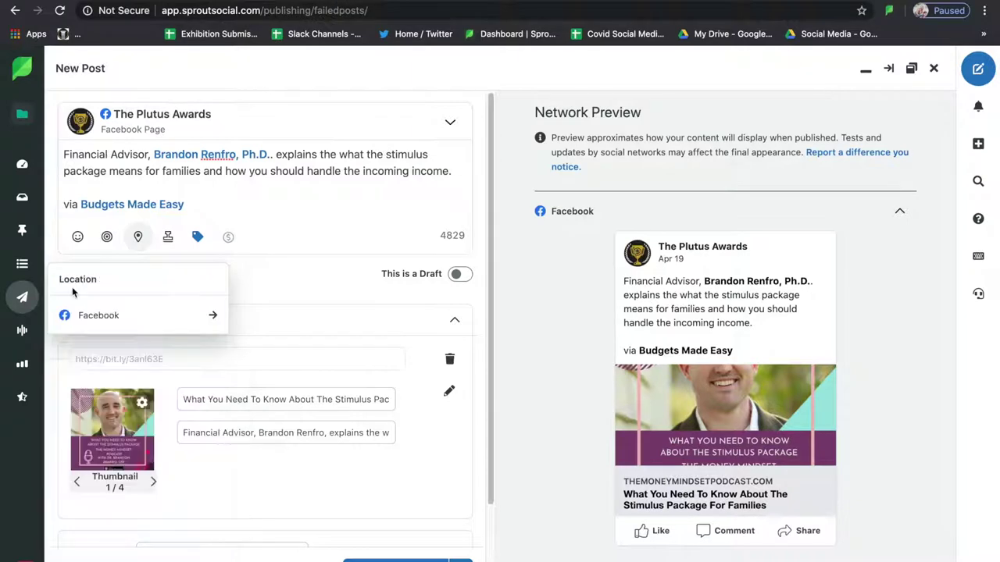
Step: Target the Facebook post at people interested in Personal Finance and Budgeting
click(107, 236)
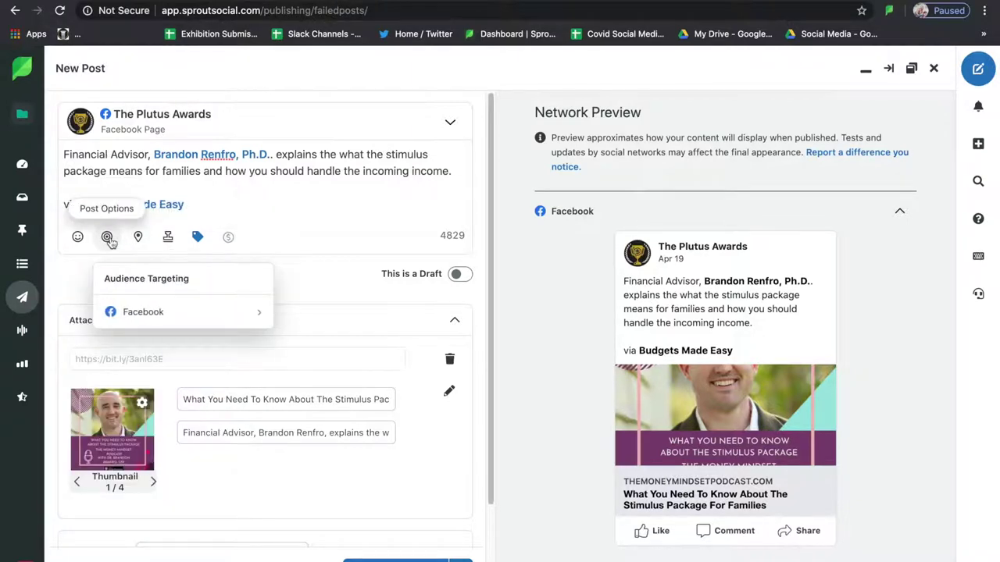
click(130, 311)
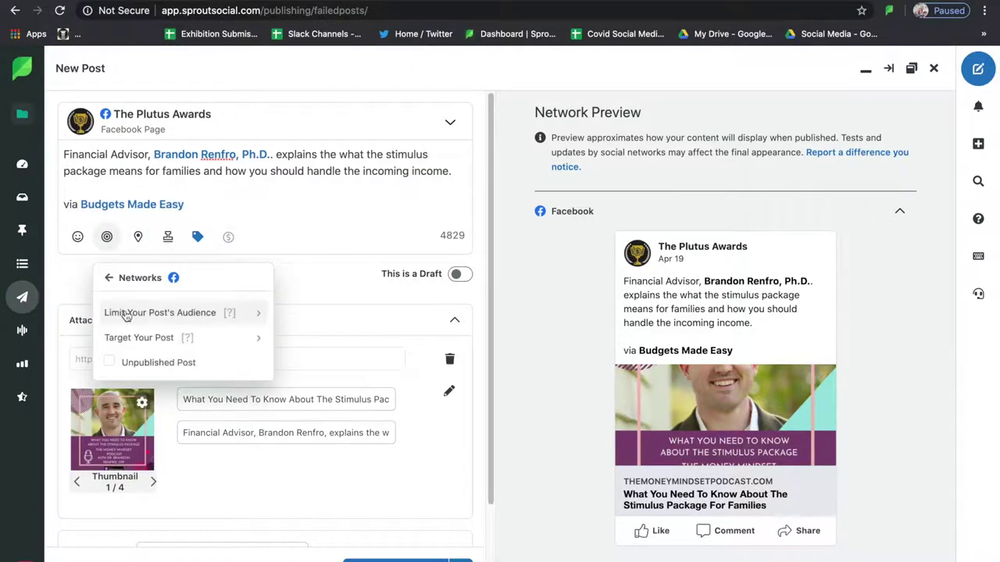
click(212, 338)
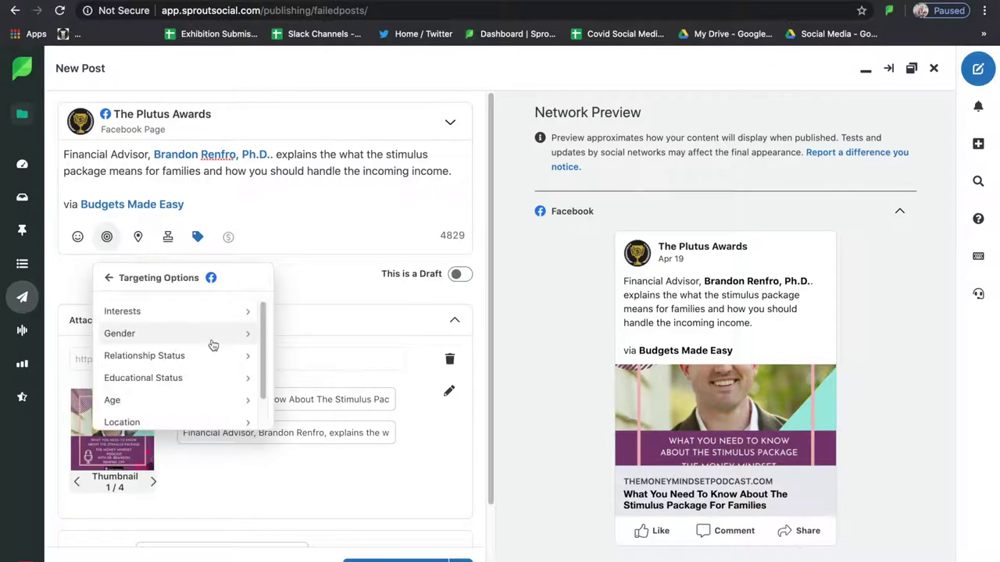
click(205, 314)
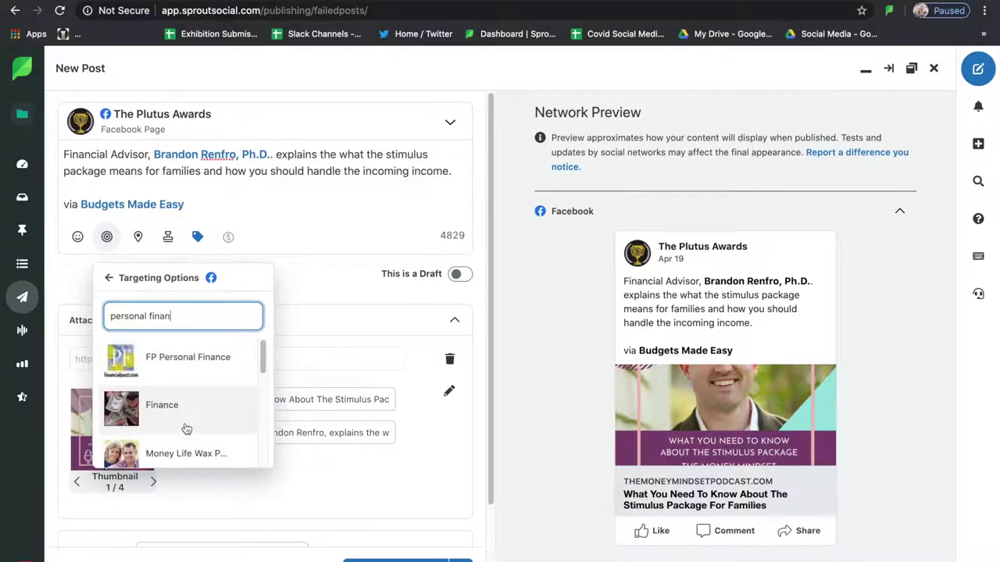
scroll(201, 453, down, 3)
scroll(200, 453, down, 3)
click(200, 350)
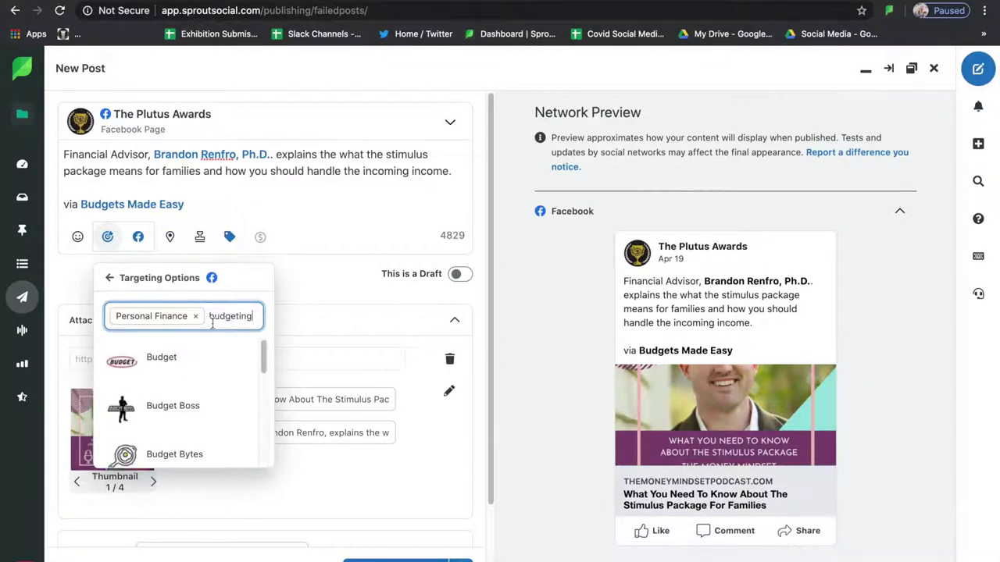
scroll(213, 380, down, 5)
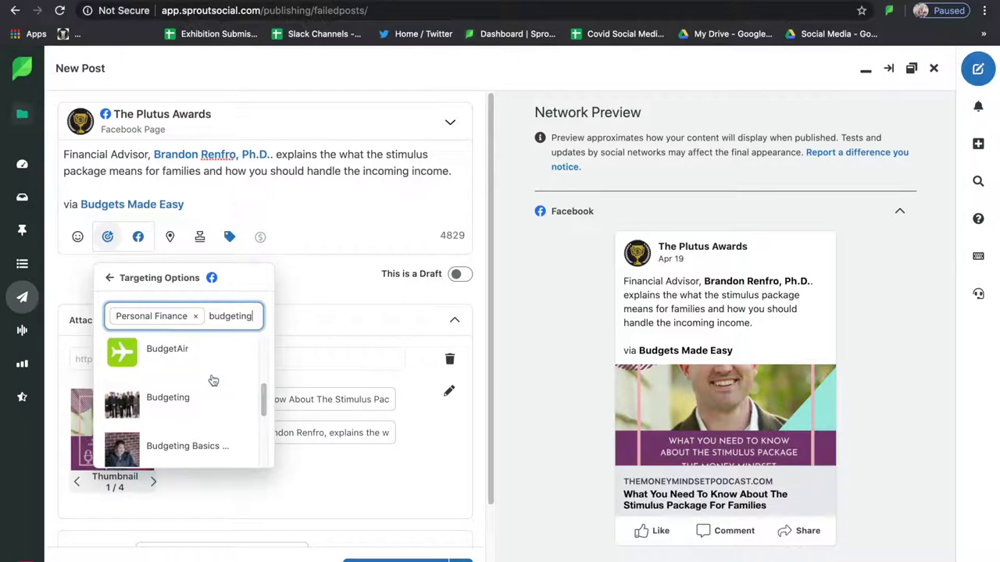
click(214, 380)
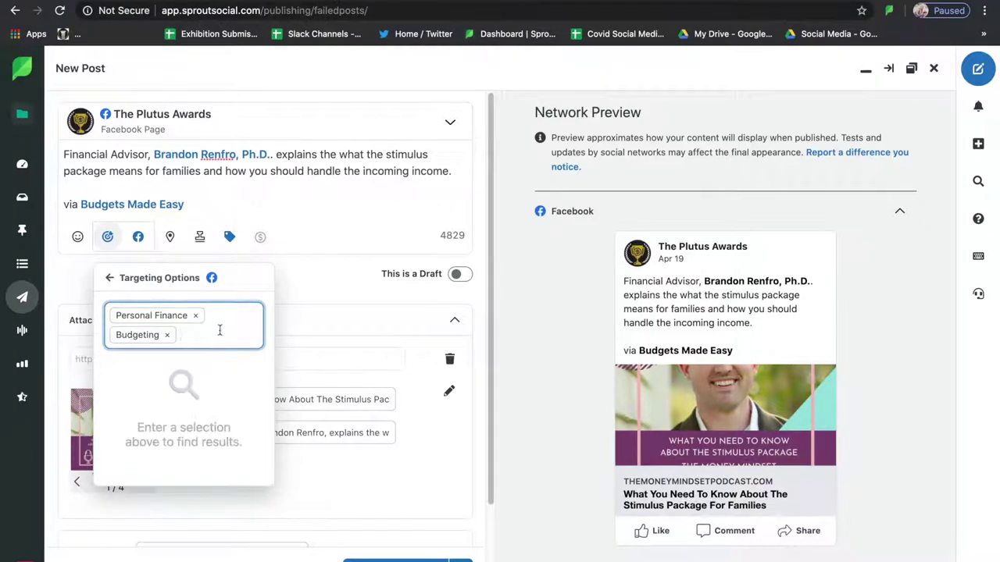
click(107, 279)
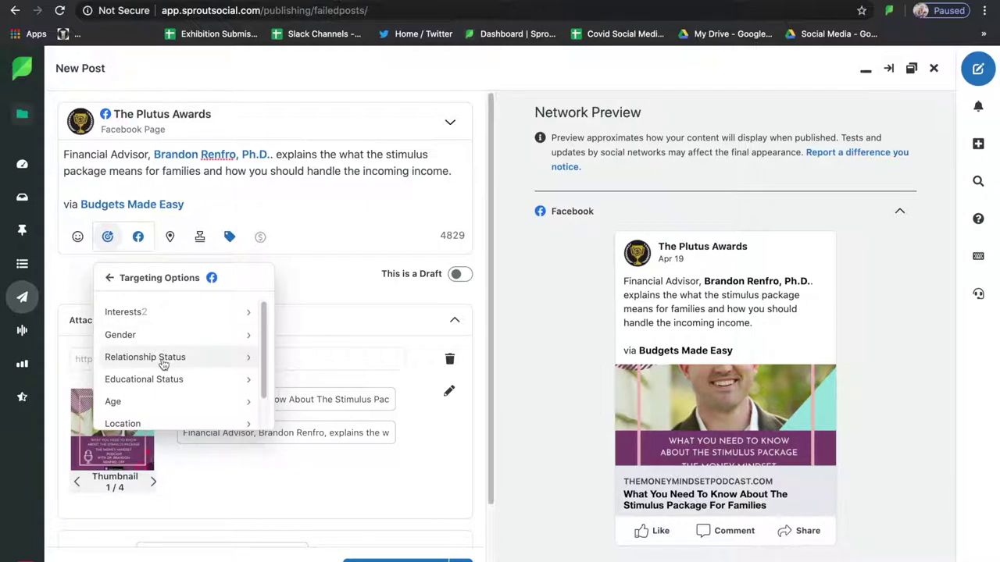
Step: Set the audience age range to 27–53, leaving relationship status and gender unset
click(160, 357)
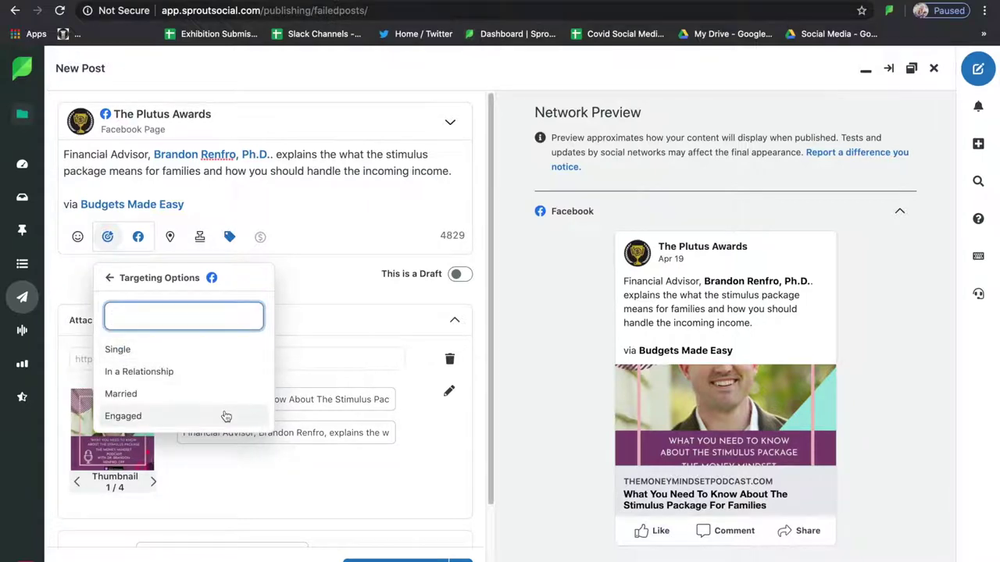
click(108, 278)
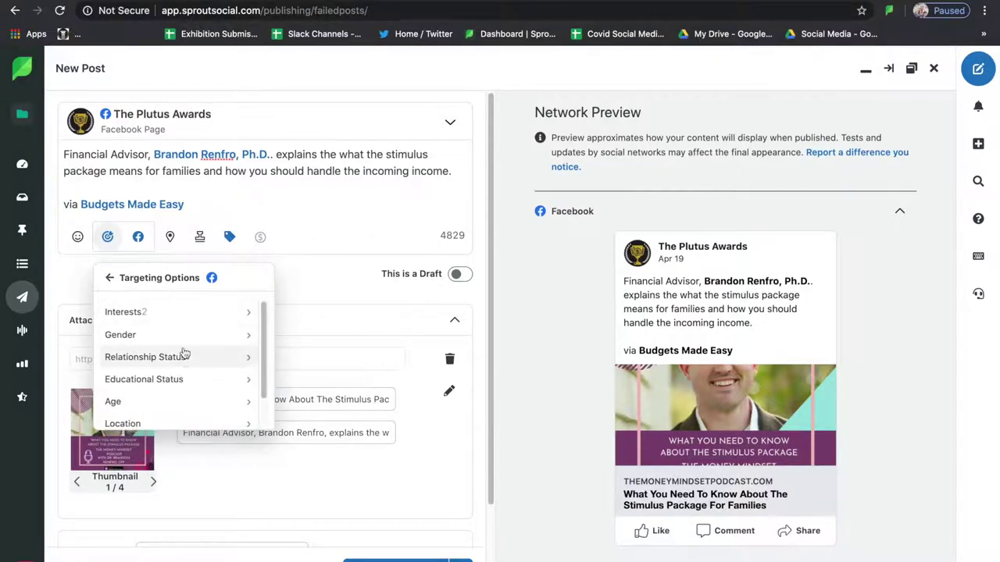
click(183, 340)
click(110, 283)
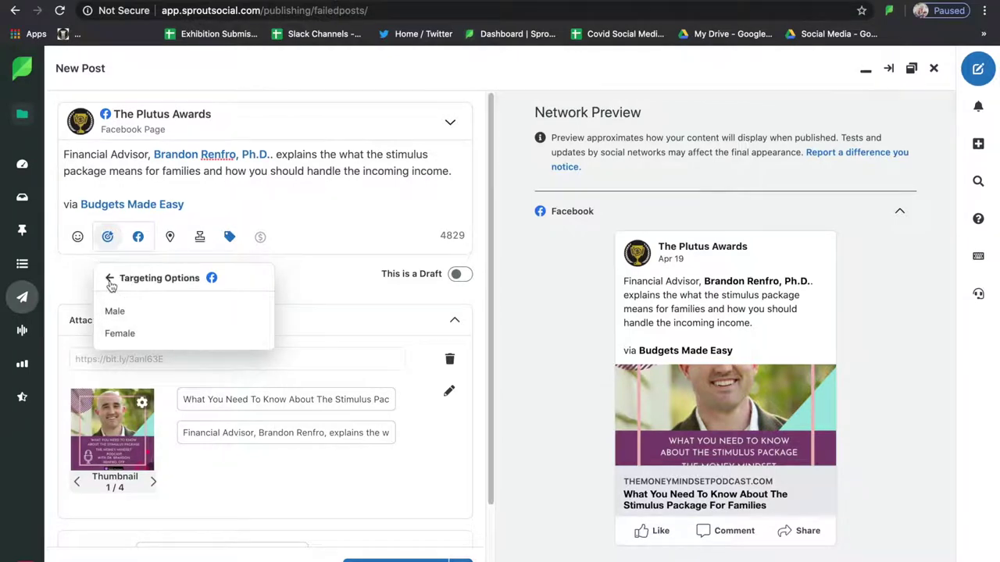
click(156, 401)
scroll(192, 373, down, 5)
click(192, 372)
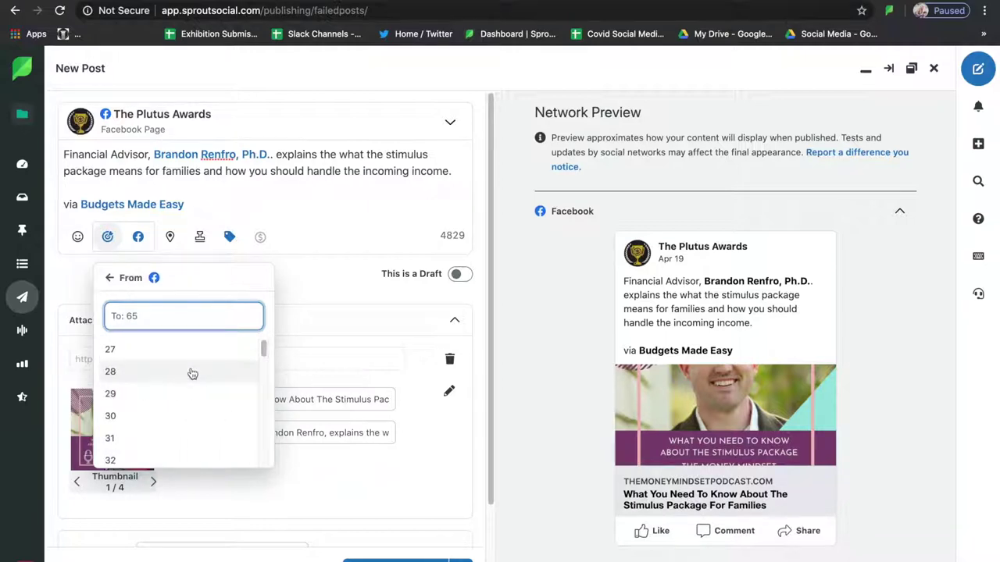
scroll(192, 373, down, 10)
click(192, 371)
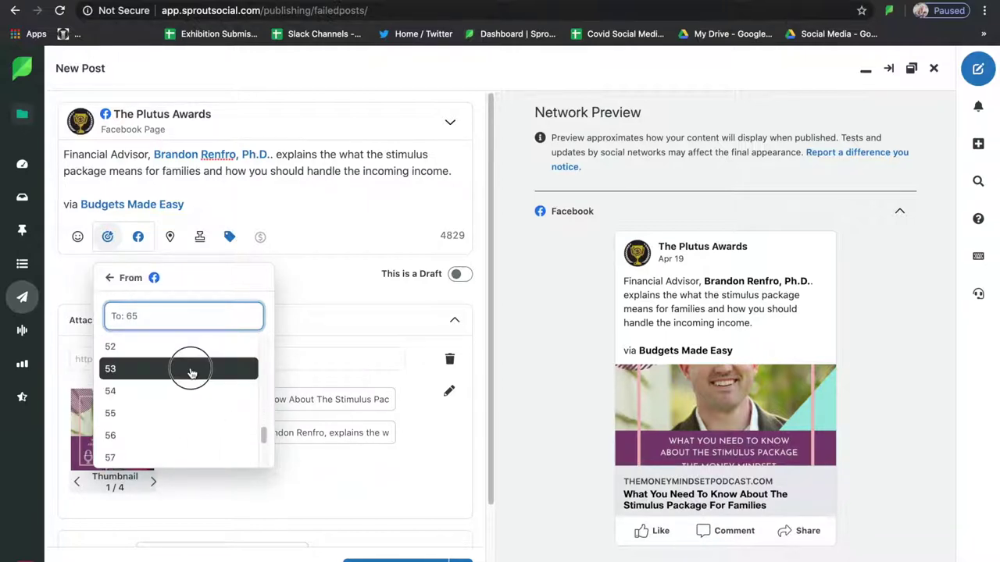
scroll(187, 421, down, 2)
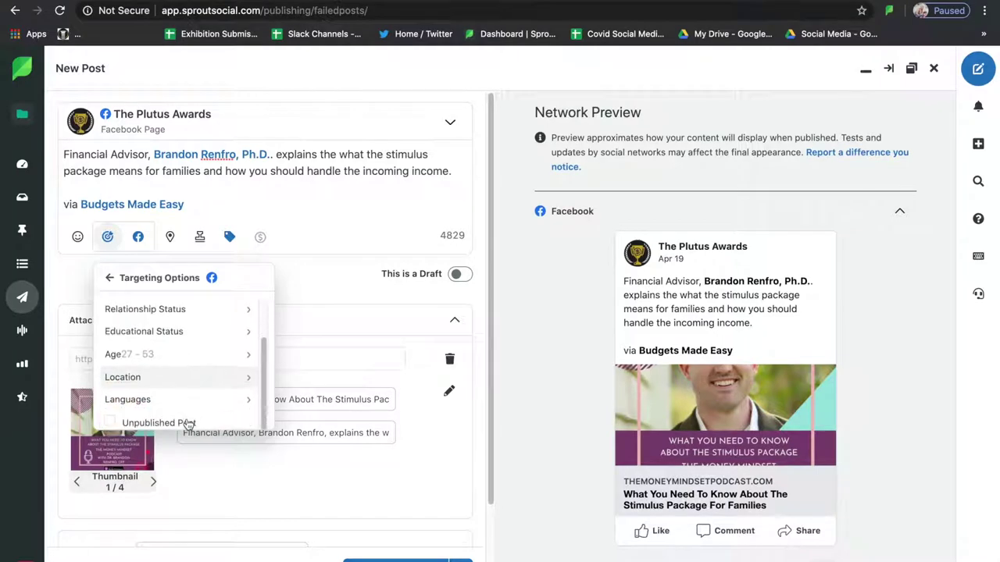
Step: Restrict the audience language to English (All) and close targeting
click(201, 406)
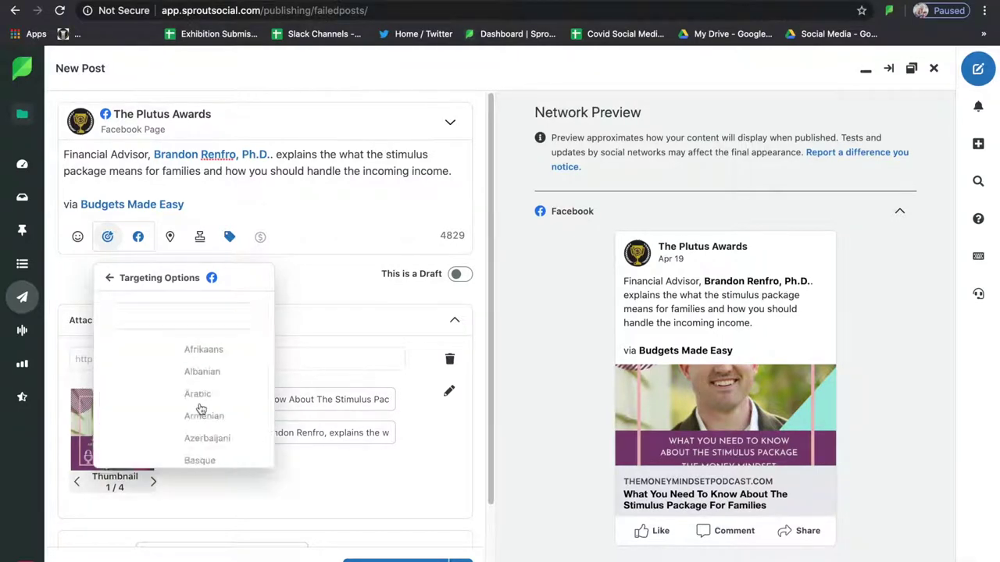
scroll(214, 365, down, 1)
scroll(216, 365, down, 5)
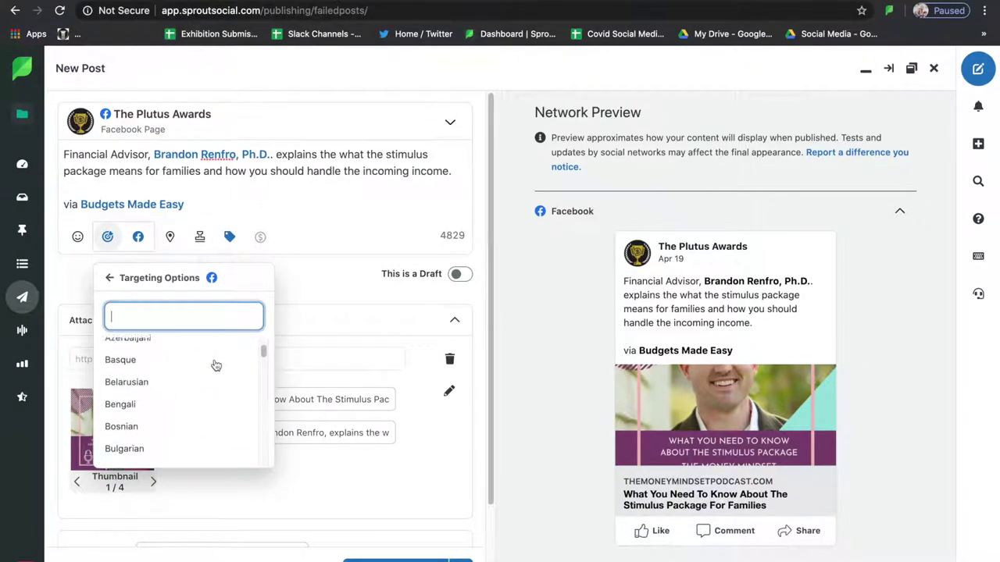
text(eng)
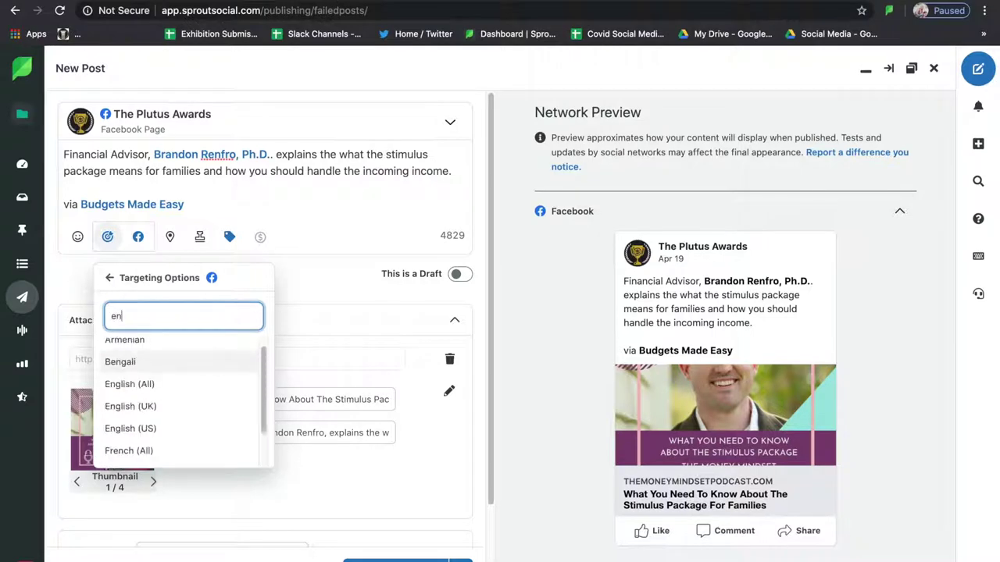
click(157, 374)
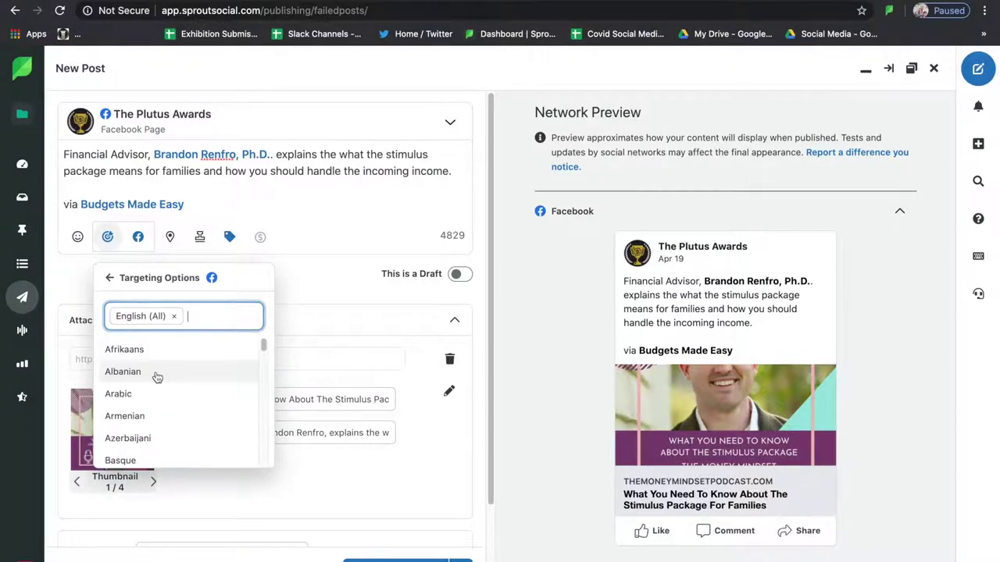
click(84, 270)
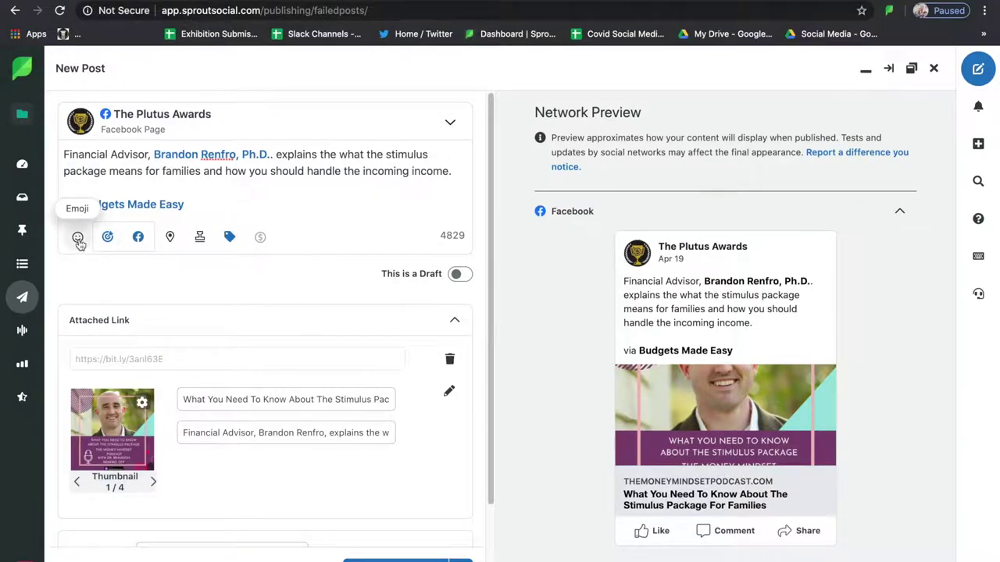
Step: Browse the emoji picker and its skin tones, then close it without inserting anything
click(78, 238)
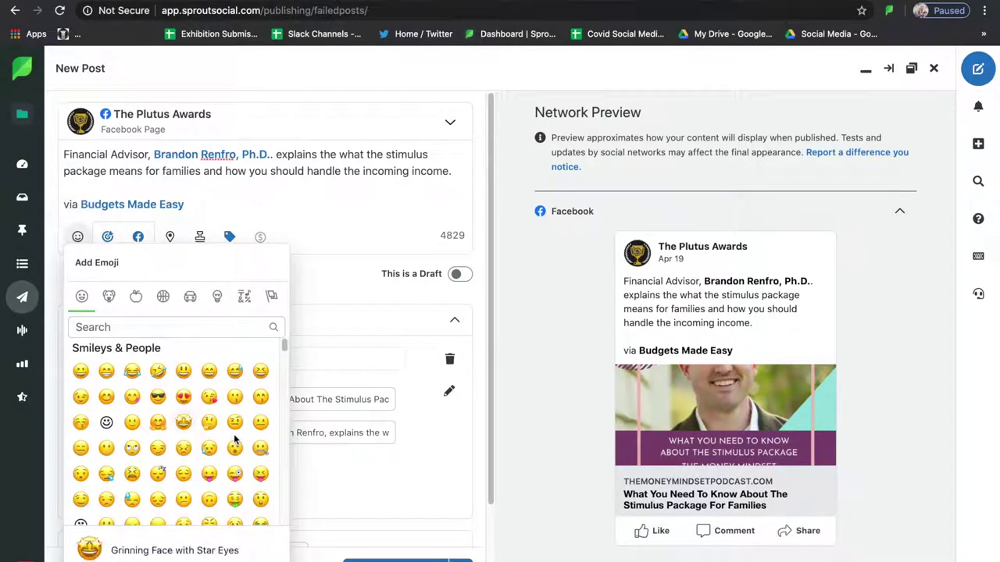
scroll(233, 441, down, 3)
scroll(233, 434, up, 3)
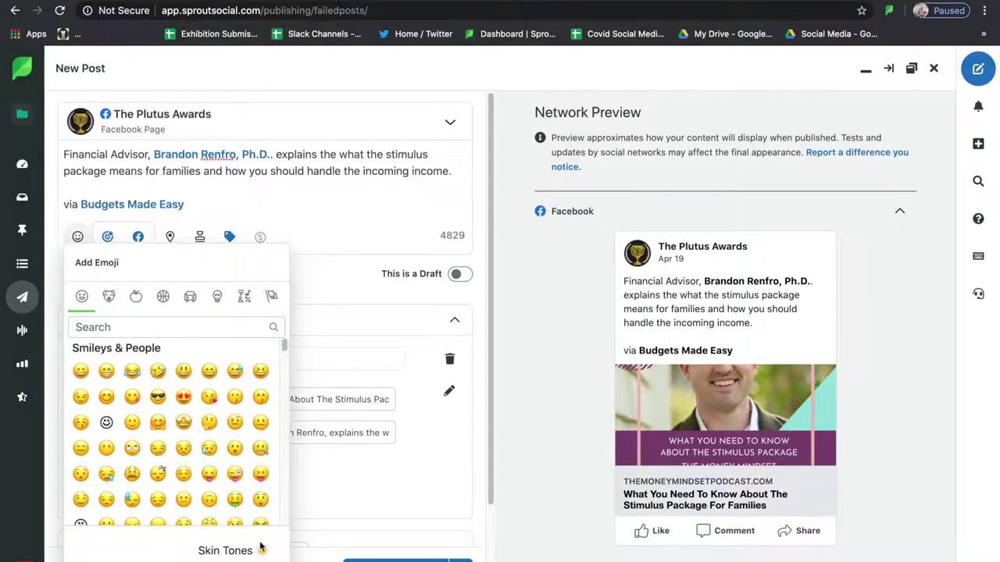
click(265, 551)
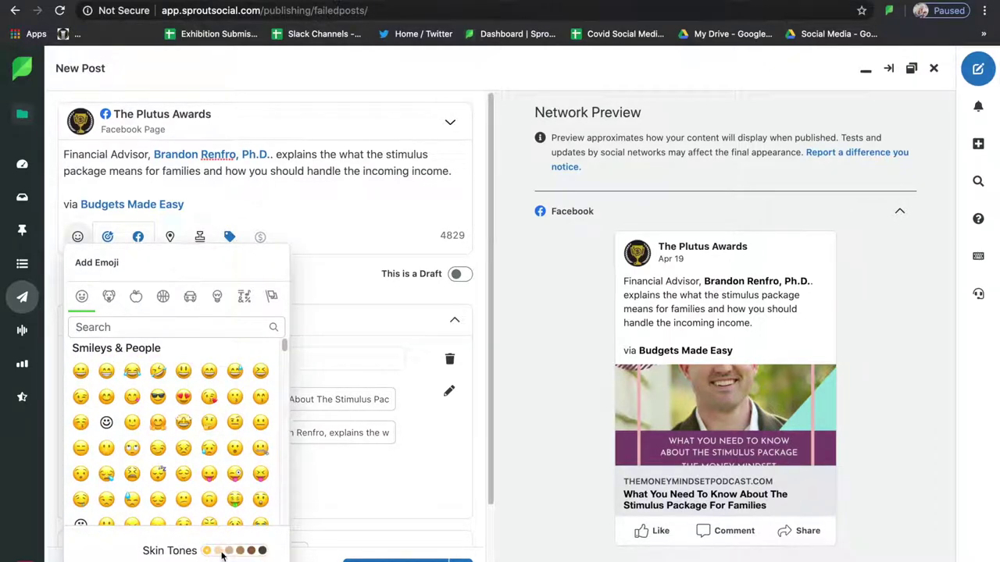
scroll(232, 480, down, 3)
scroll(231, 467, down, 3)
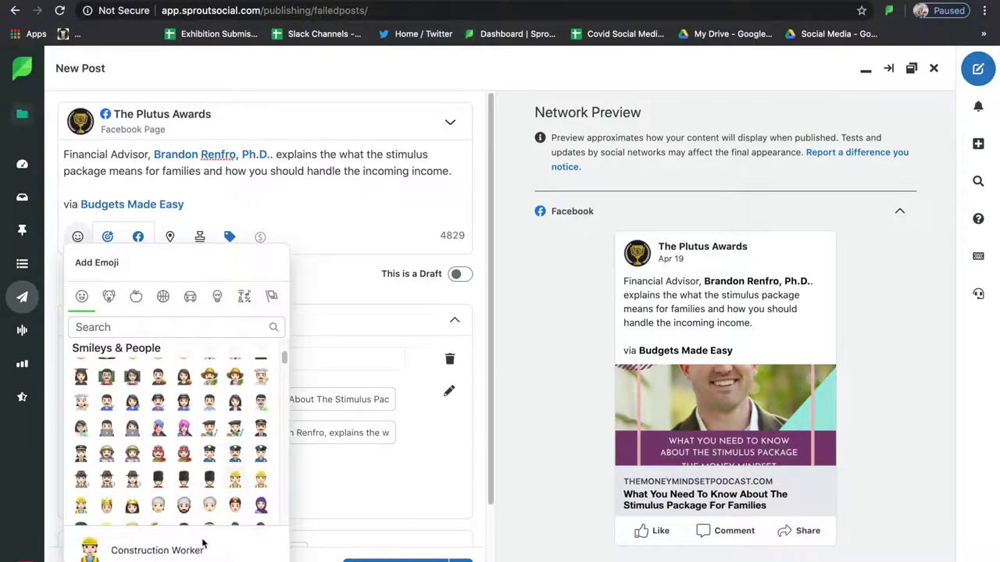
click(265, 551)
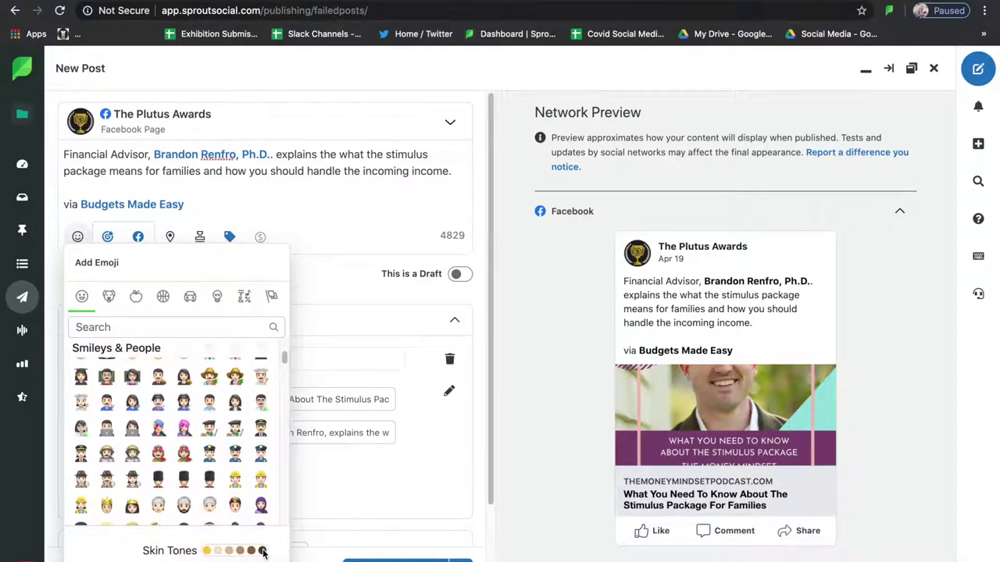
click(263, 551)
scroll(186, 442, down, 3)
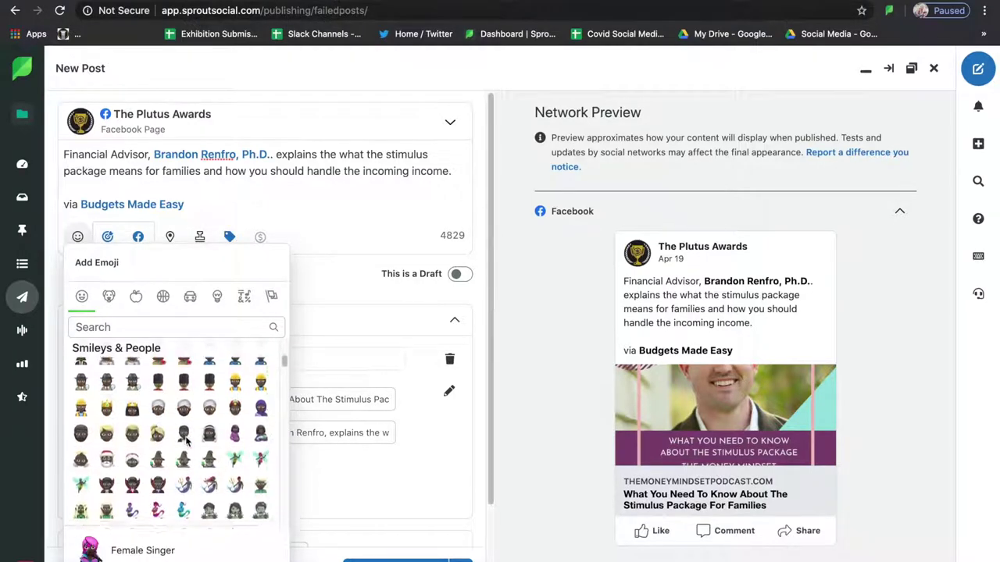
scroll(186, 442, down, 2)
scroll(186, 442, up, 3)
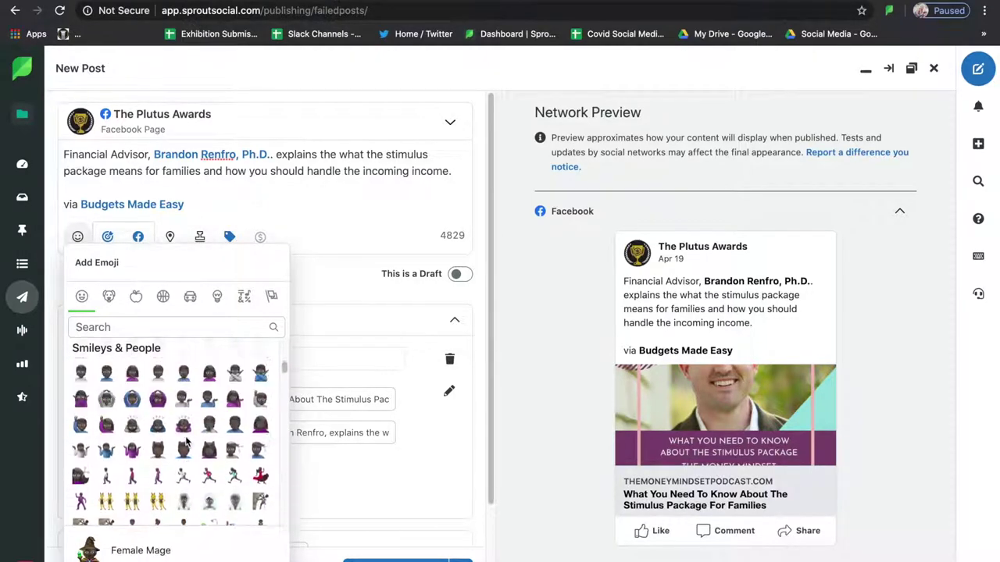
scroll(186, 442, down, 1)
scroll(186, 442, up, 5)
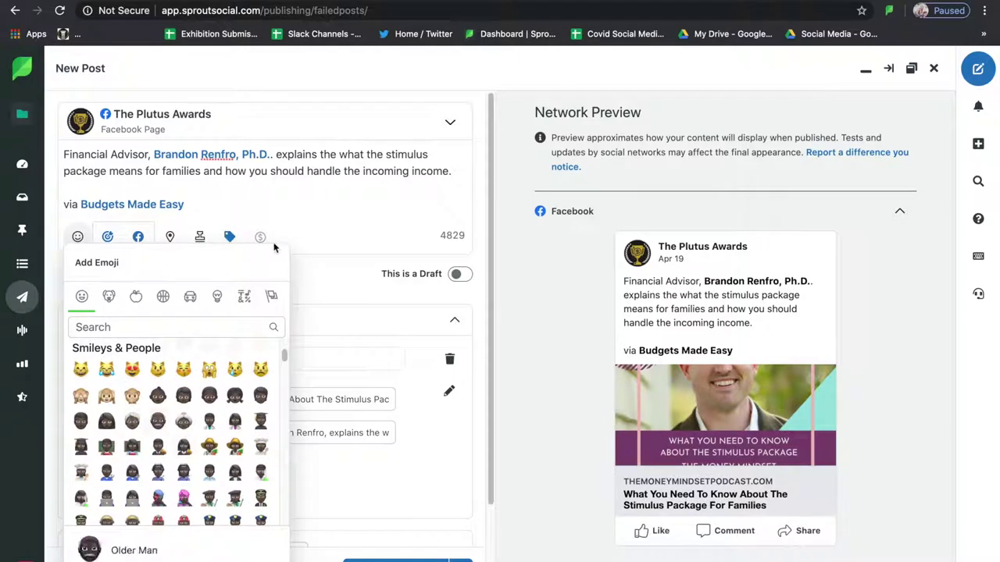
click(303, 212)
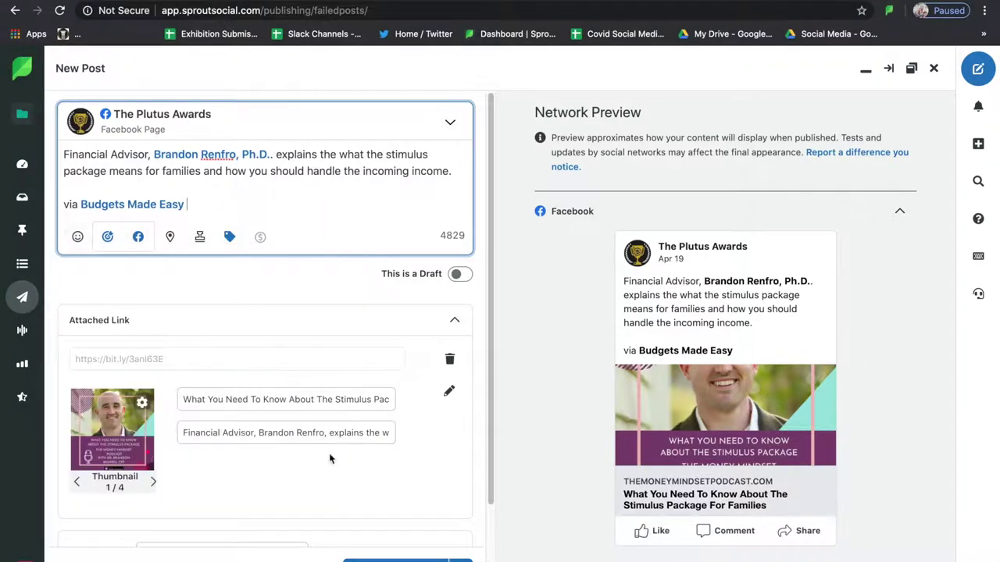
Step: Collapse the link details and set When to post to Specific Days & Times
scroll(428, 457, down, 2)
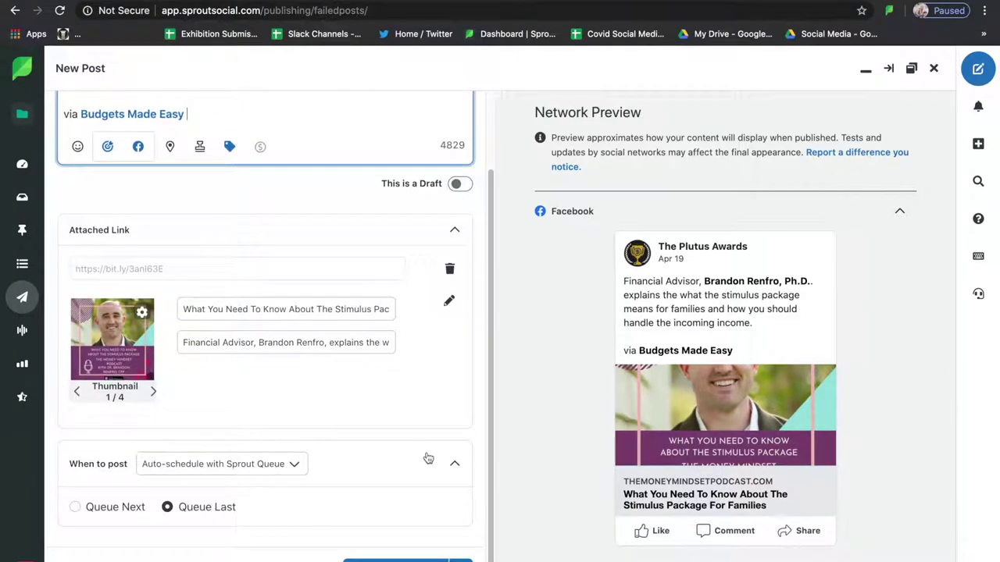
click(456, 233)
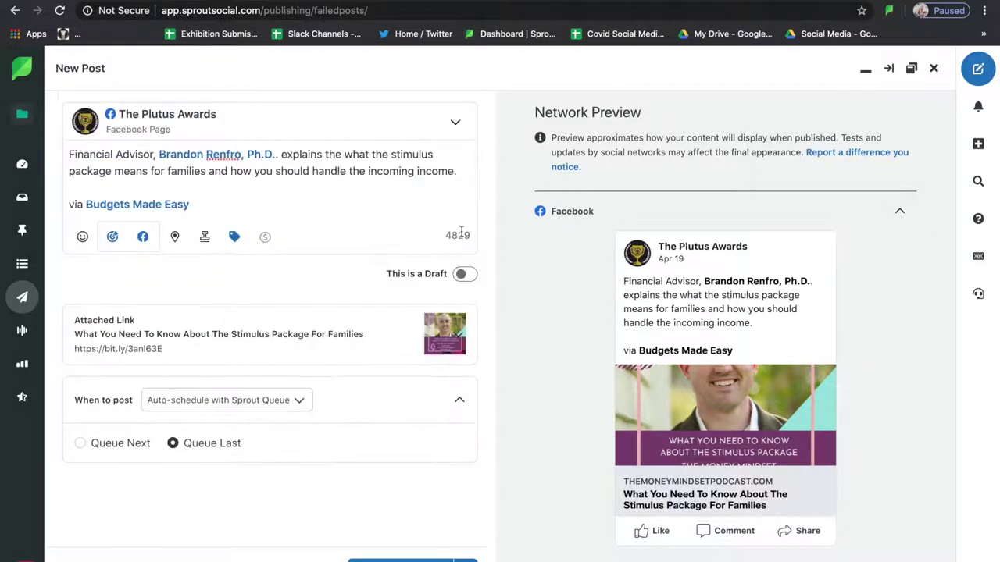
click(300, 400)
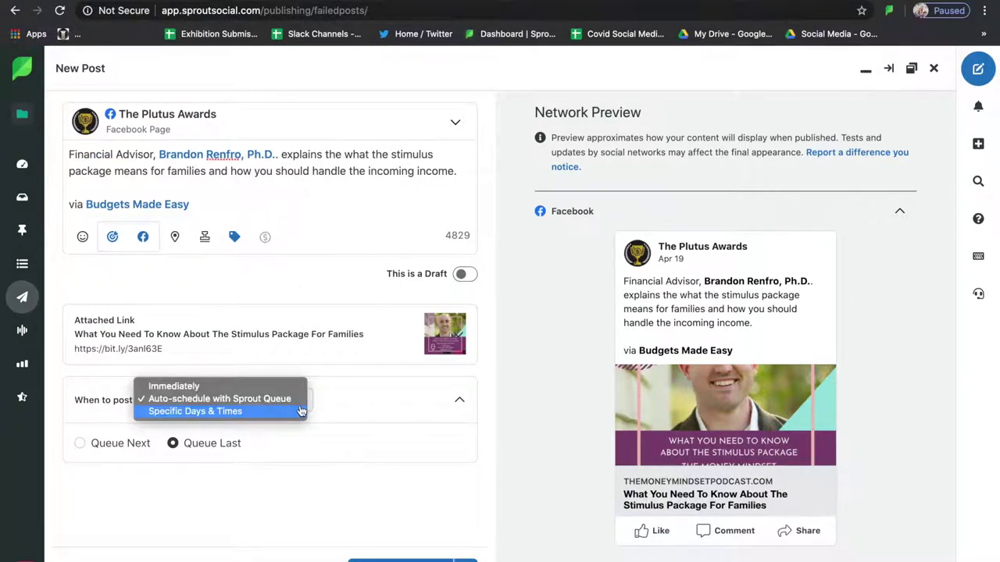
click(203, 411)
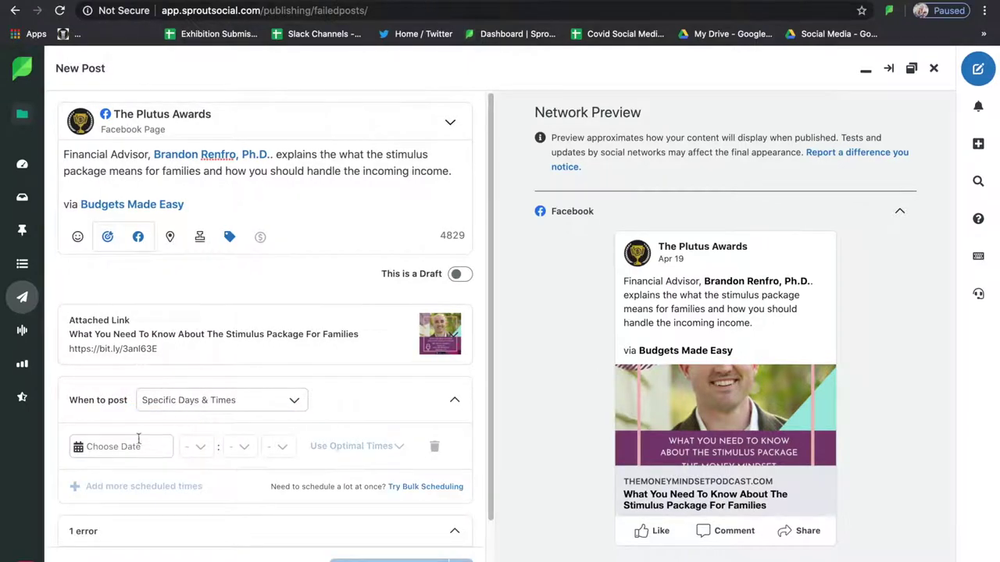
Step: Pick posting dates April 19, May 9, May 28, June 15 and June 30
click(121, 447)
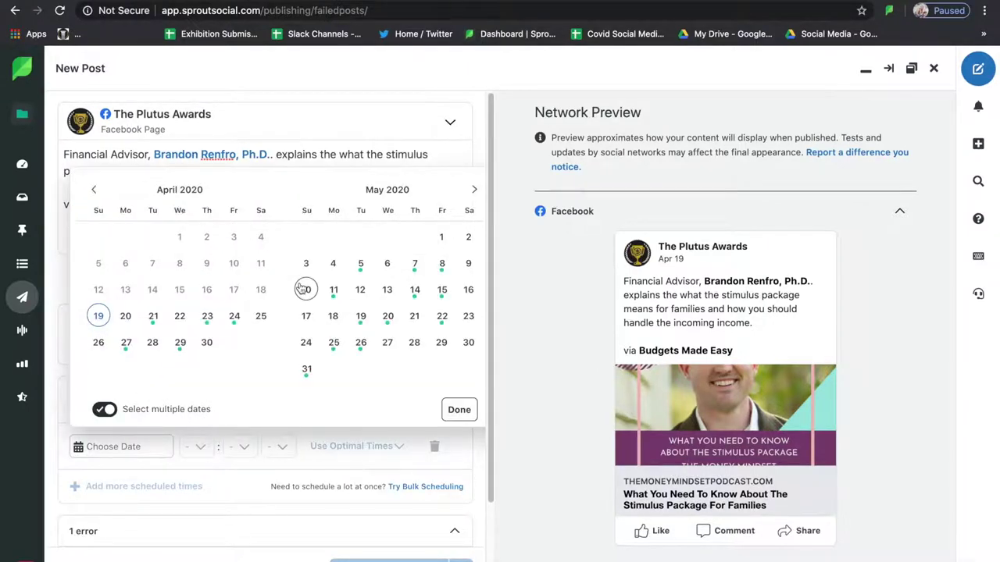
click(99, 317)
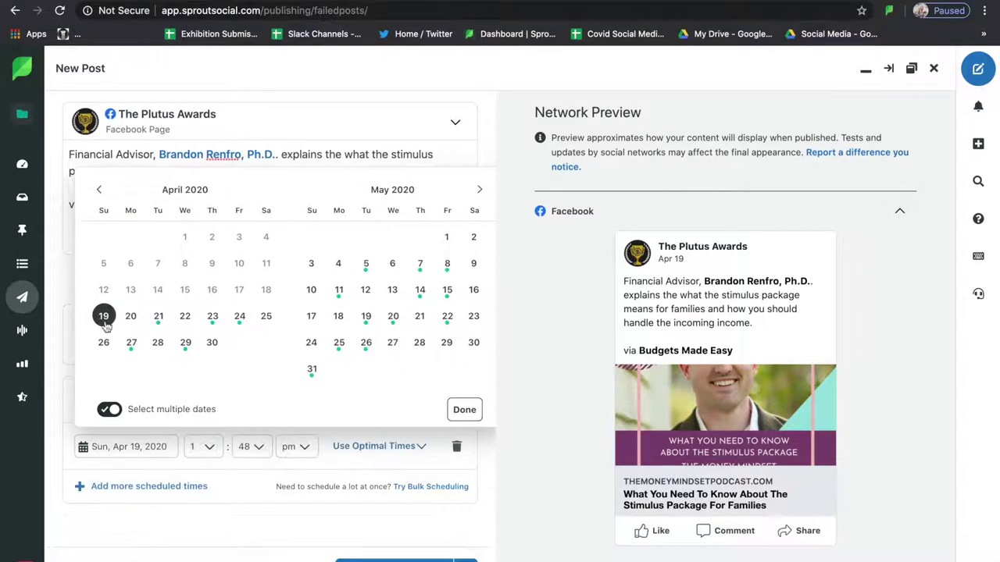
click(474, 266)
click(407, 344)
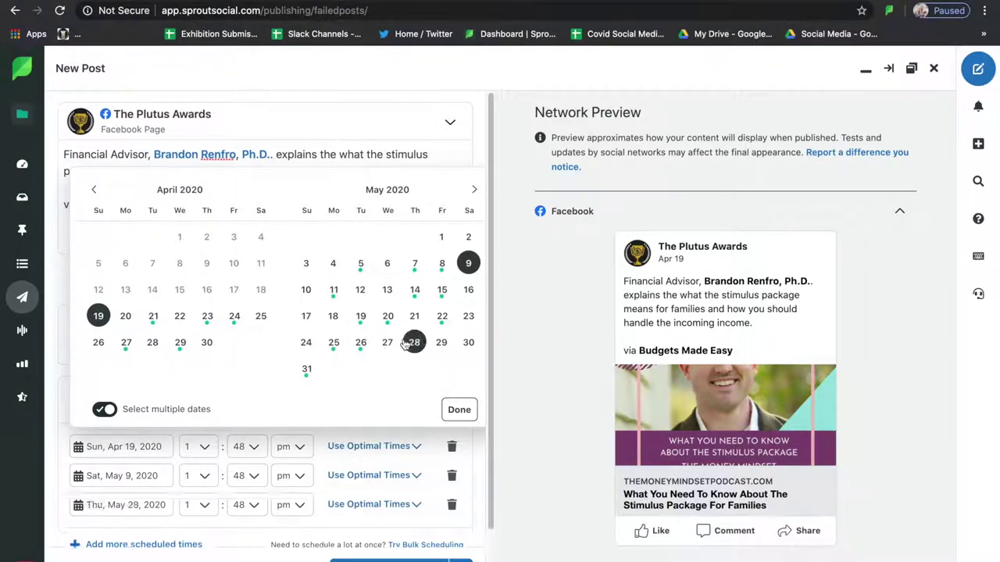
click(474, 190)
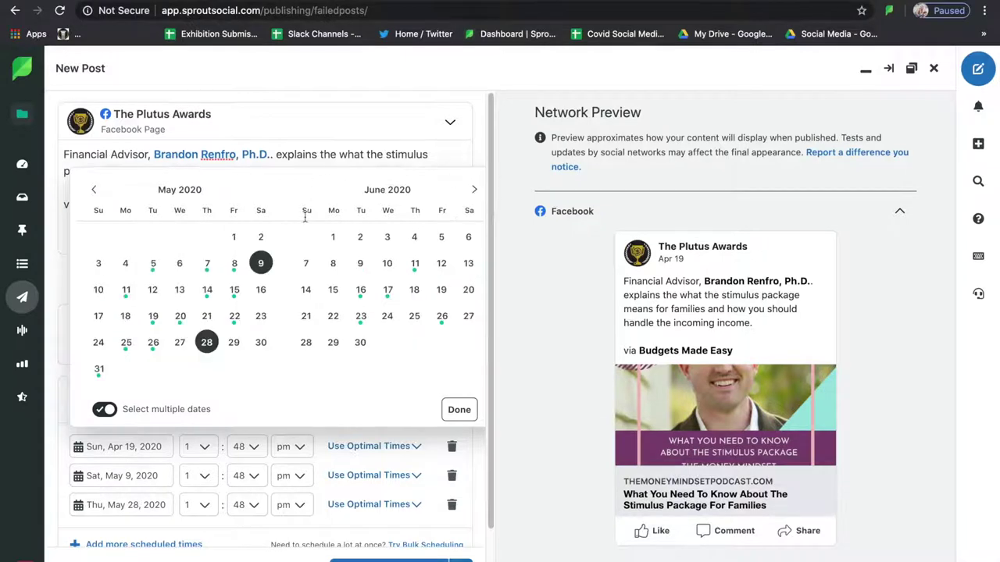
mouse_move(389, 269)
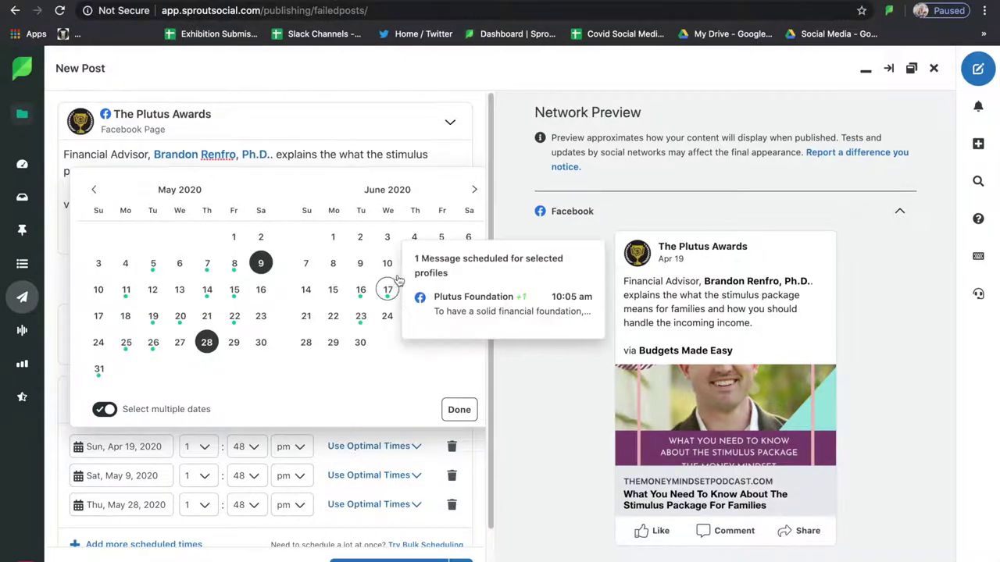
click(334, 290)
mouse_move(360, 297)
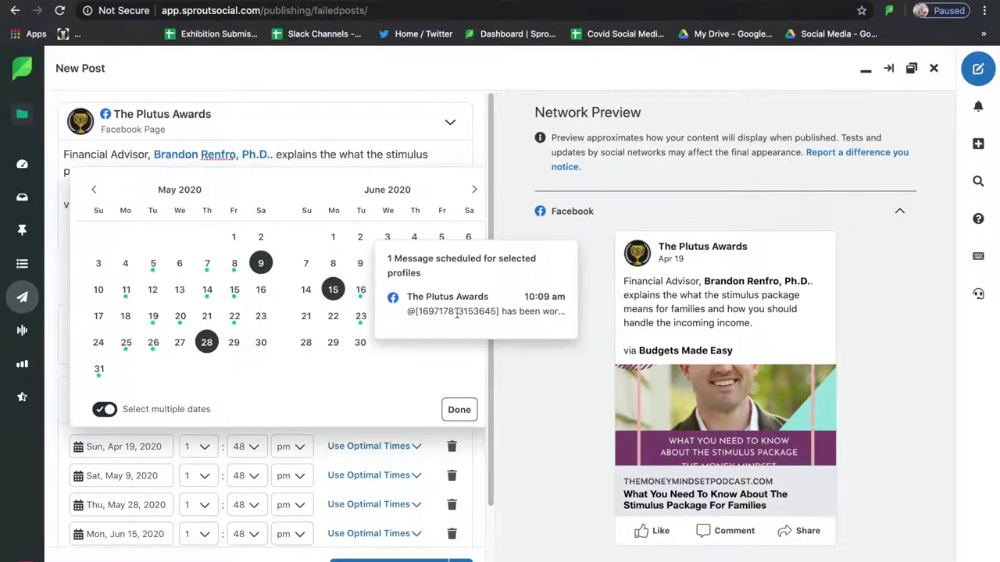
mouse_move(360, 317)
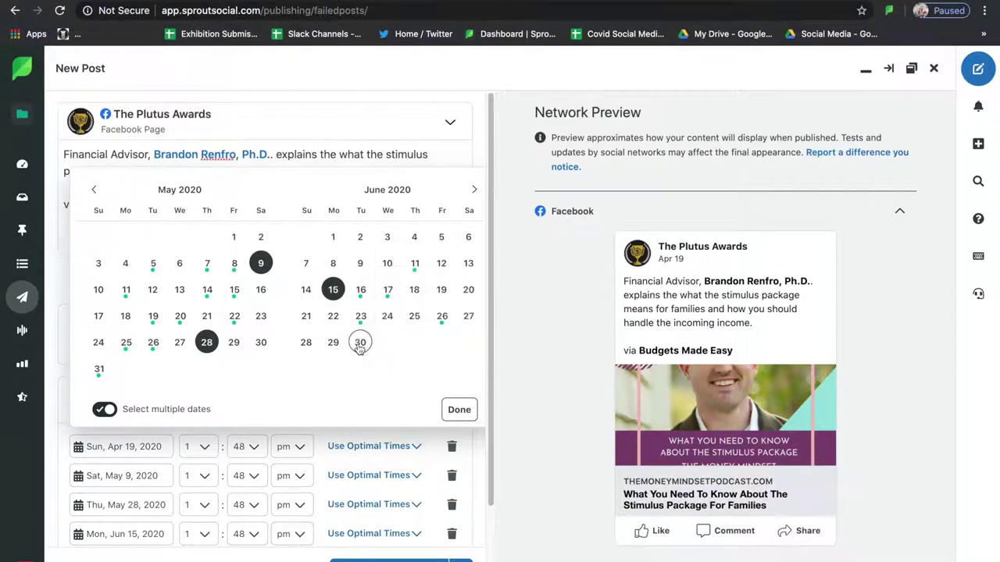
click(360, 342)
Step: Add July 8, July 29, August 10, August 28, September 11, September 28, October 9 and October 19, then confirm
click(473, 192)
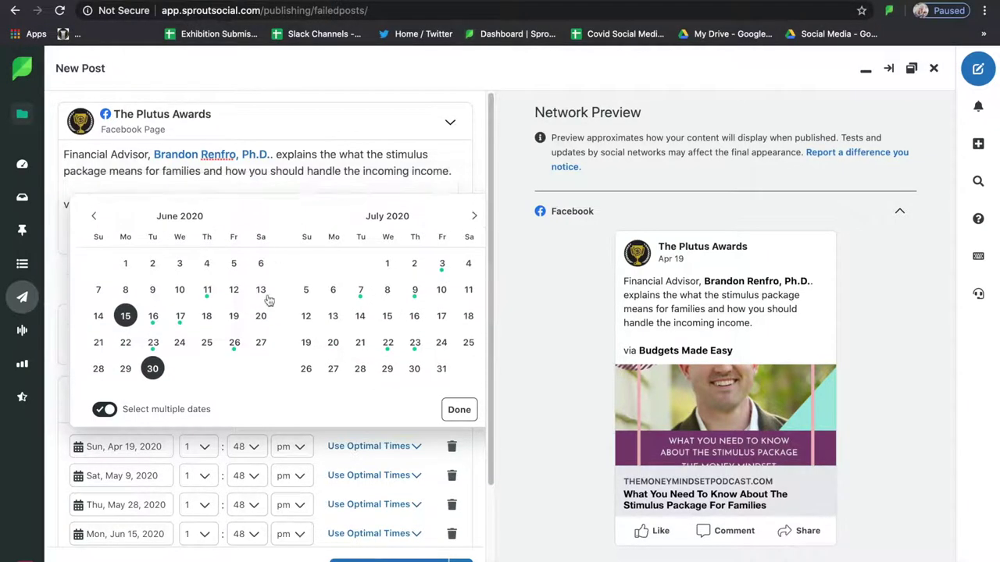
click(389, 296)
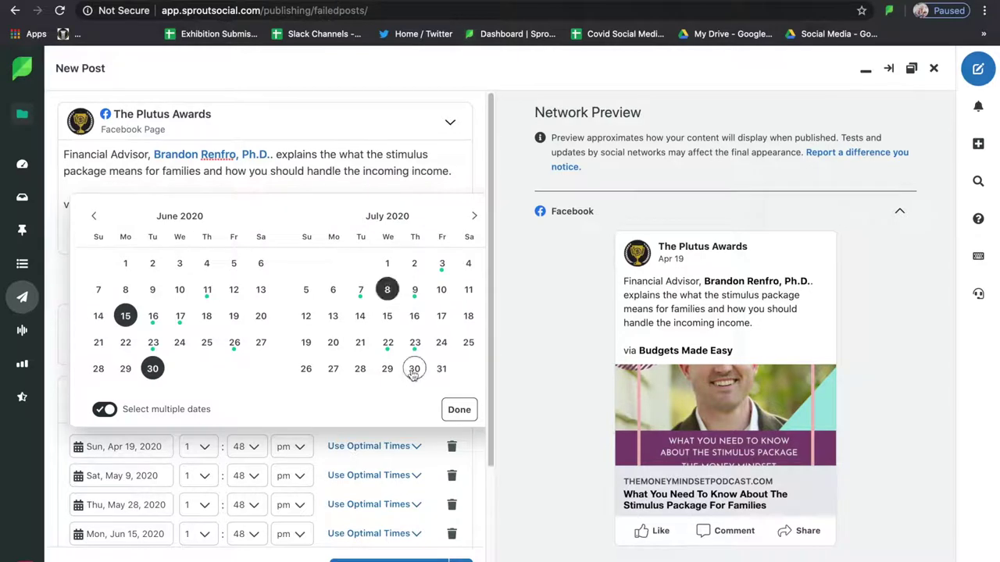
click(388, 370)
click(388, 371)
click(388, 371)
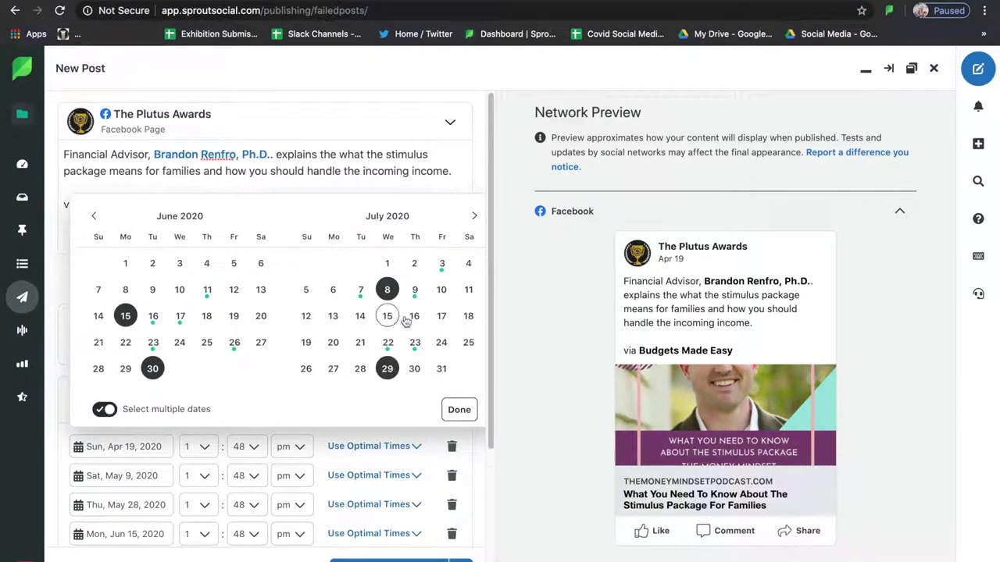
click(474, 218)
click(333, 292)
click(440, 345)
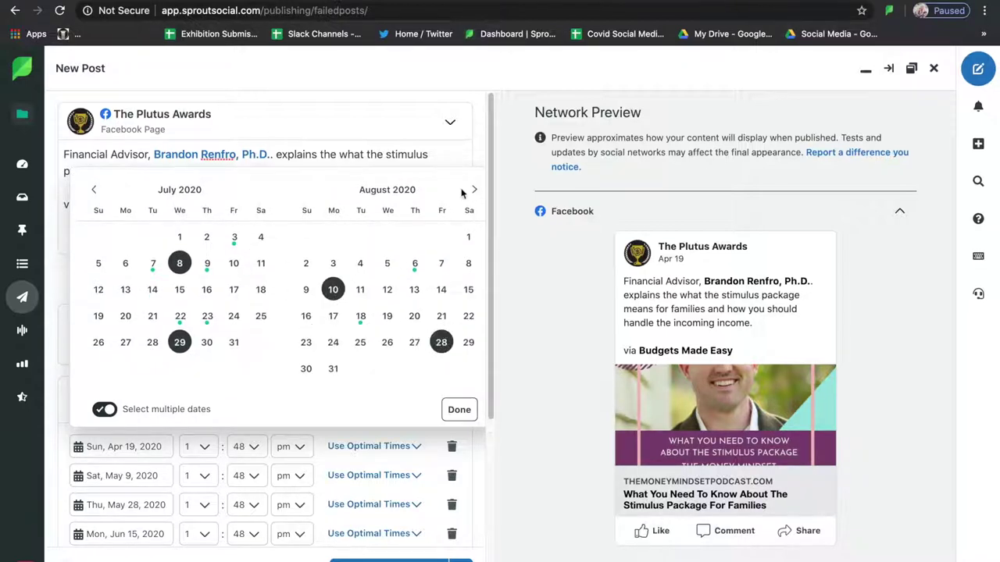
click(474, 191)
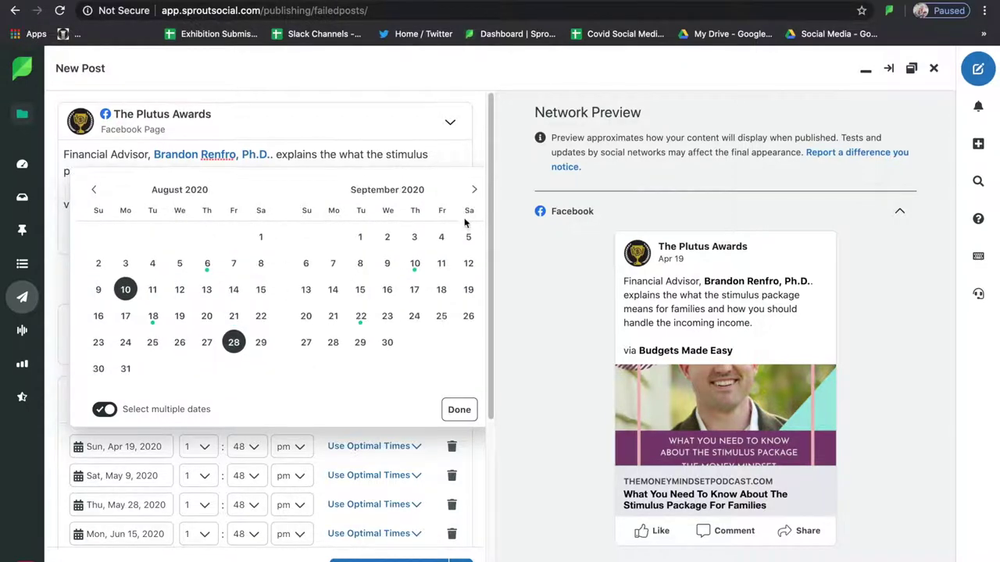
click(442, 266)
click(332, 342)
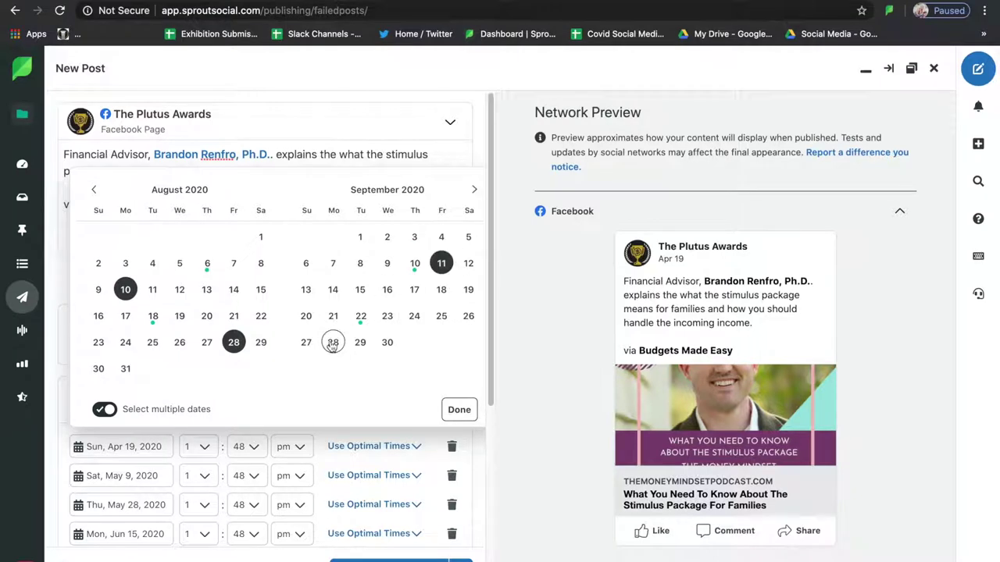
click(475, 193)
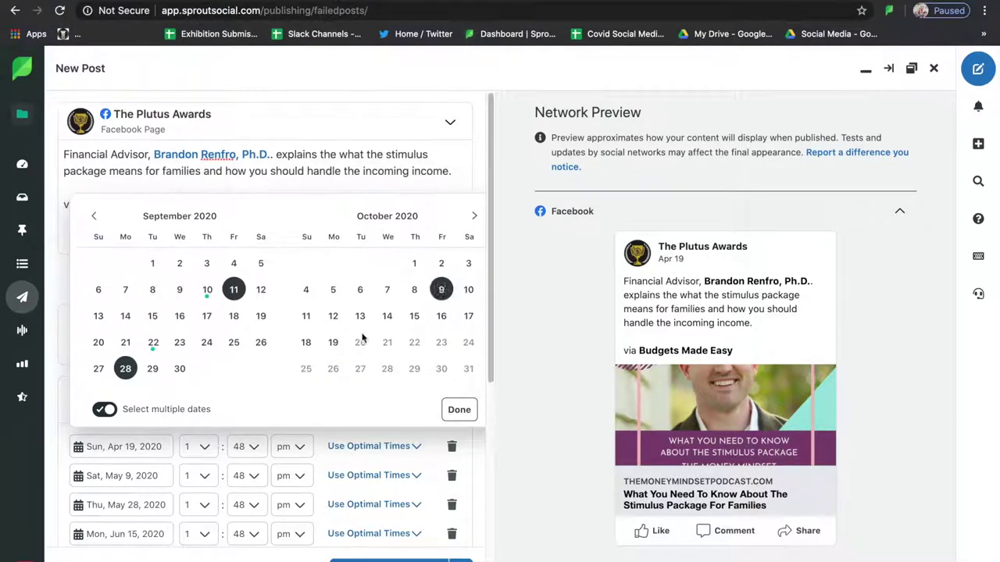
click(333, 342)
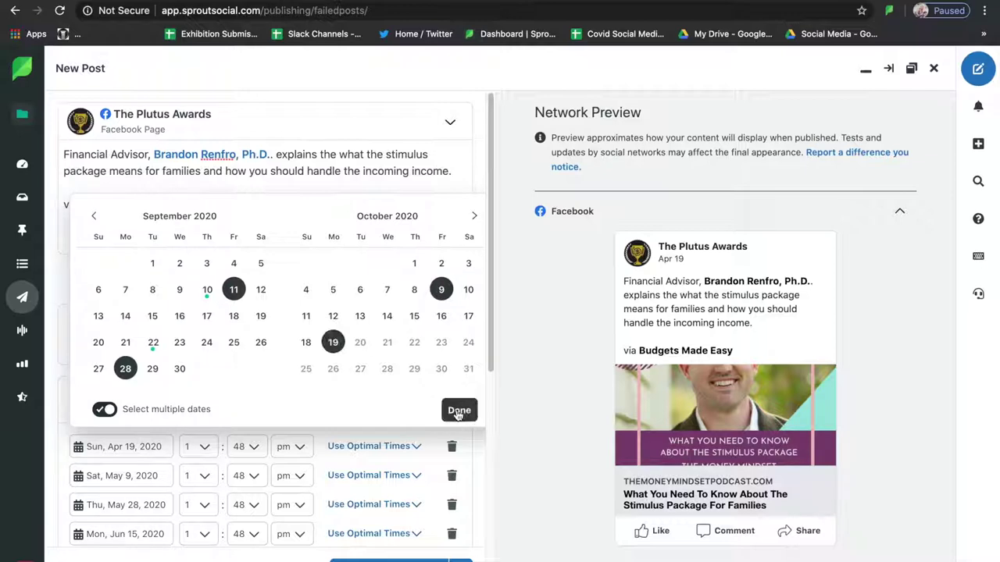
click(458, 412)
scroll(375, 403, down, 5)
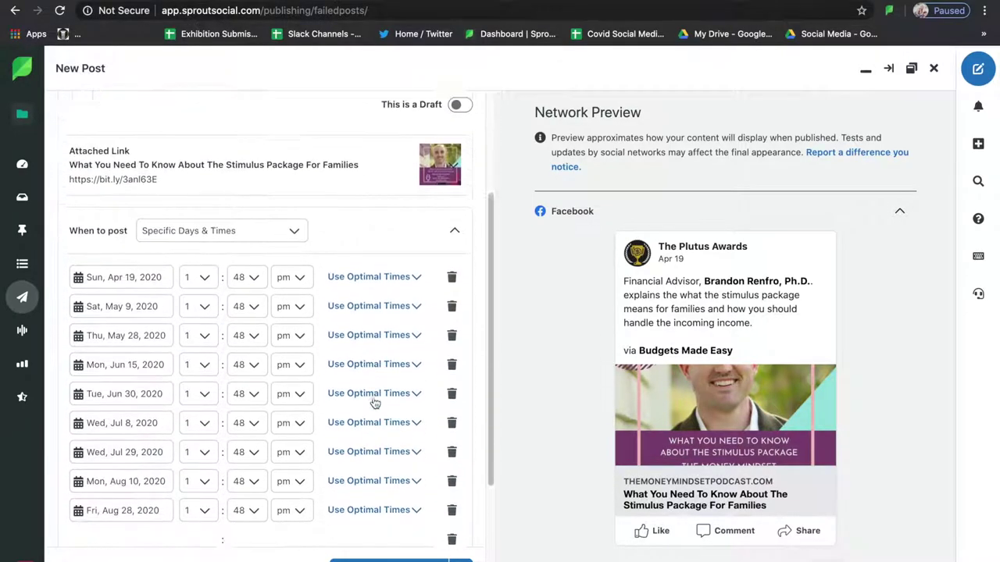
scroll(375, 403, down, 2)
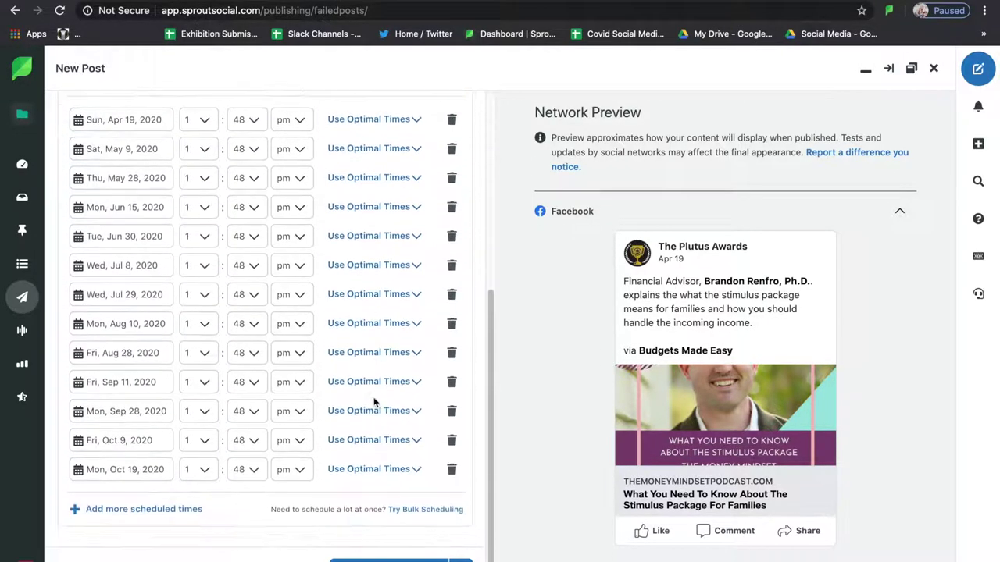
click(401, 468)
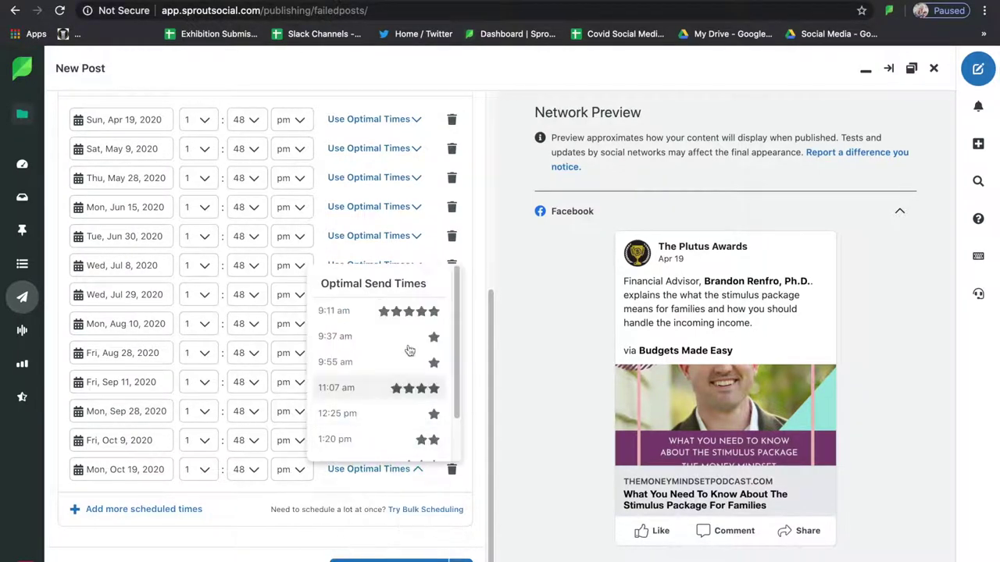
scroll(406, 396, down, 2)
scroll(407, 397, up, 2)
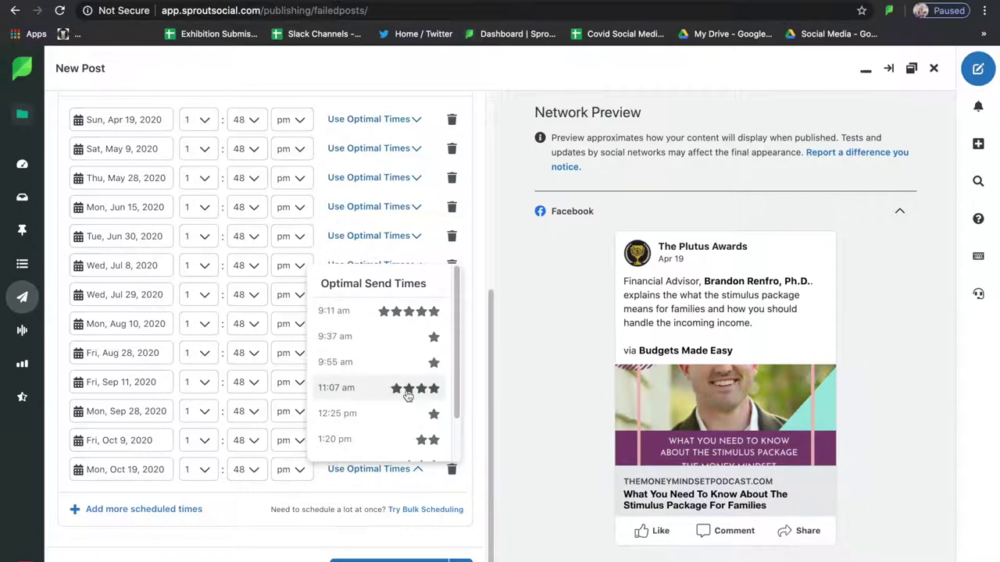
click(406, 312)
click(383, 442)
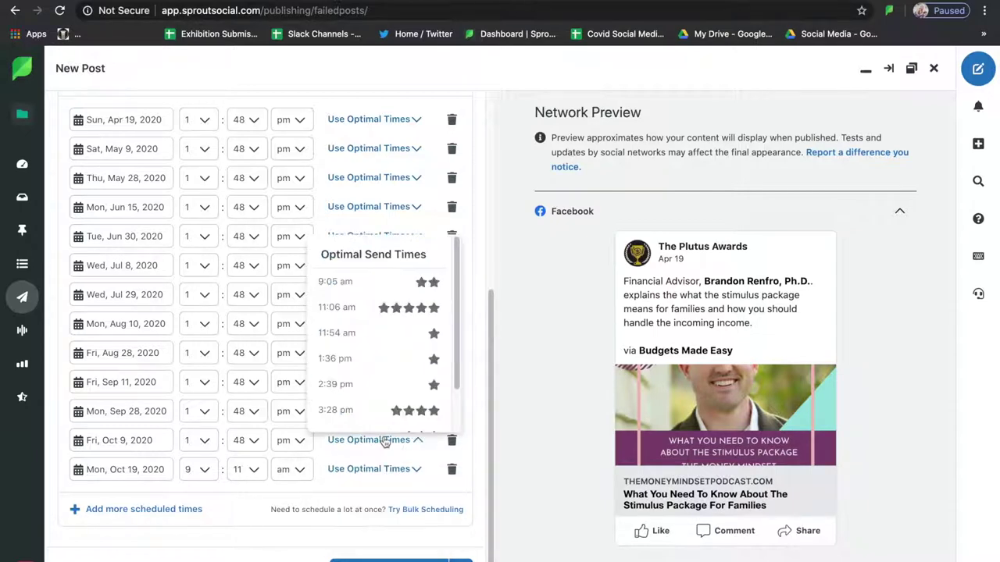
click(409, 311)
click(394, 409)
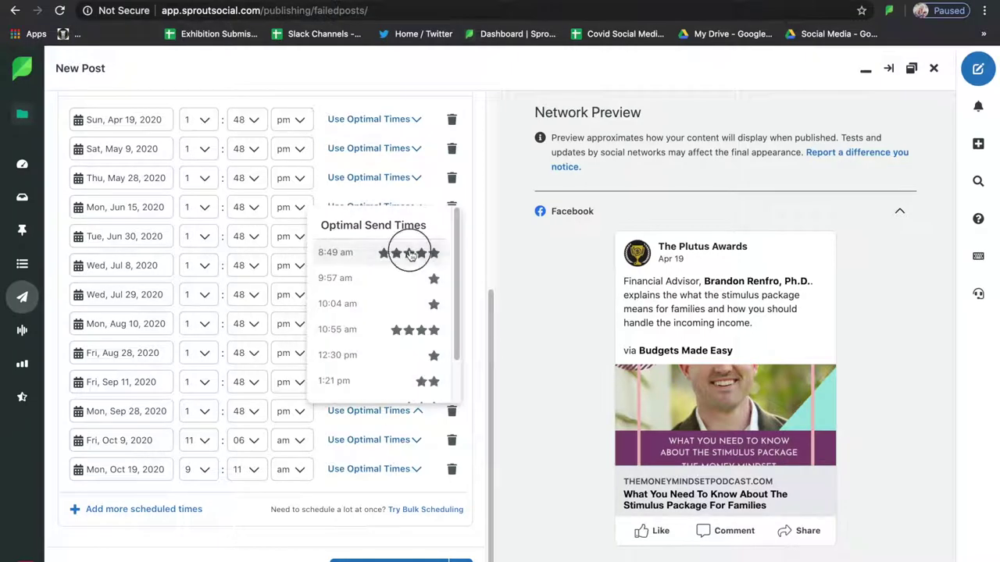
click(409, 253)
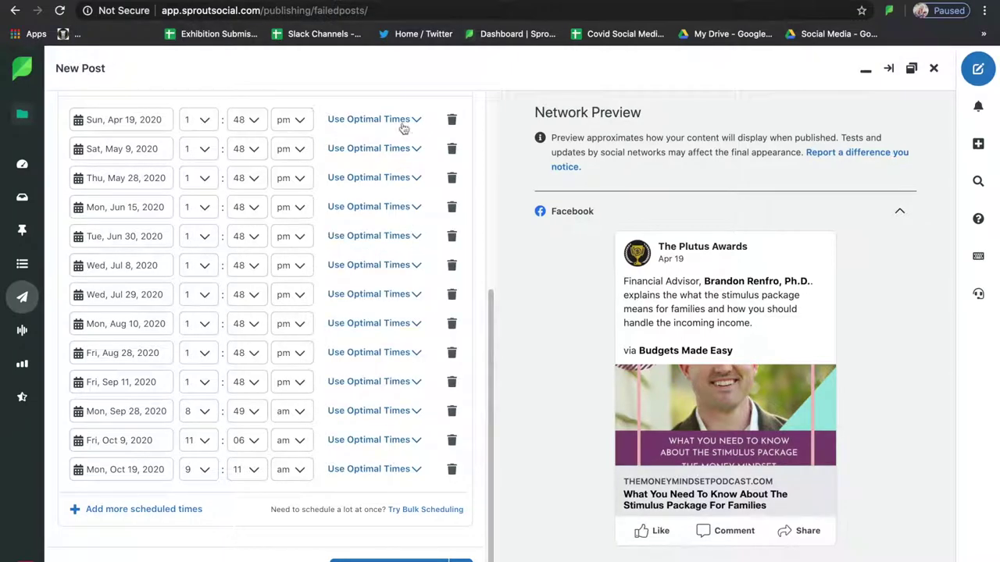
scroll(357, 313, up, 3)
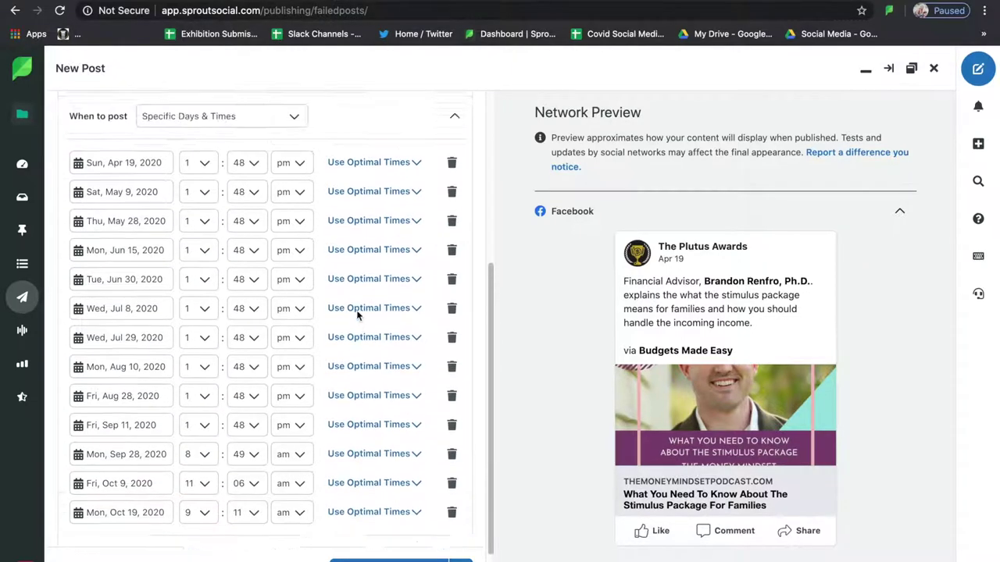
scroll(358, 317, up, 1)
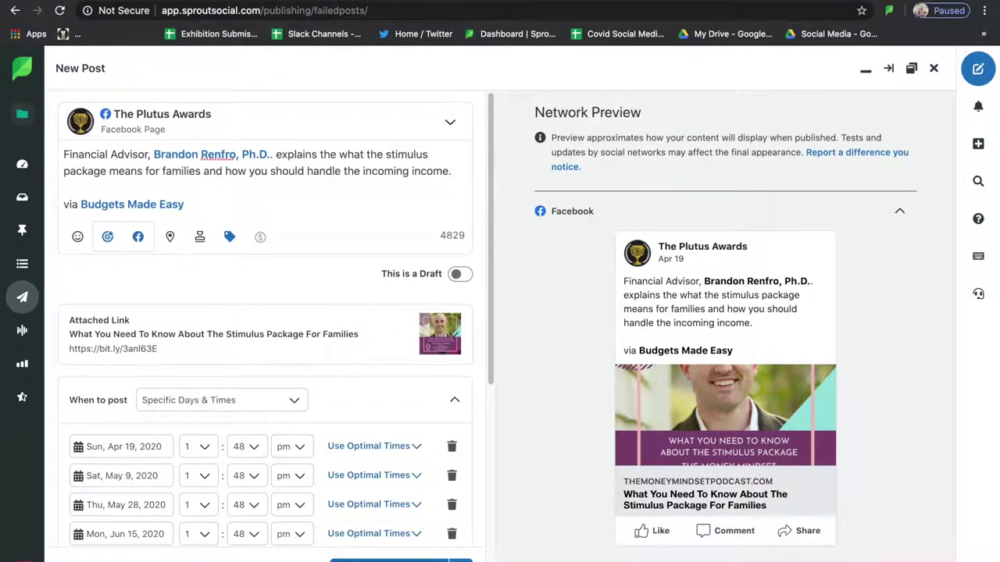
scroll(407, 496, down, 2)
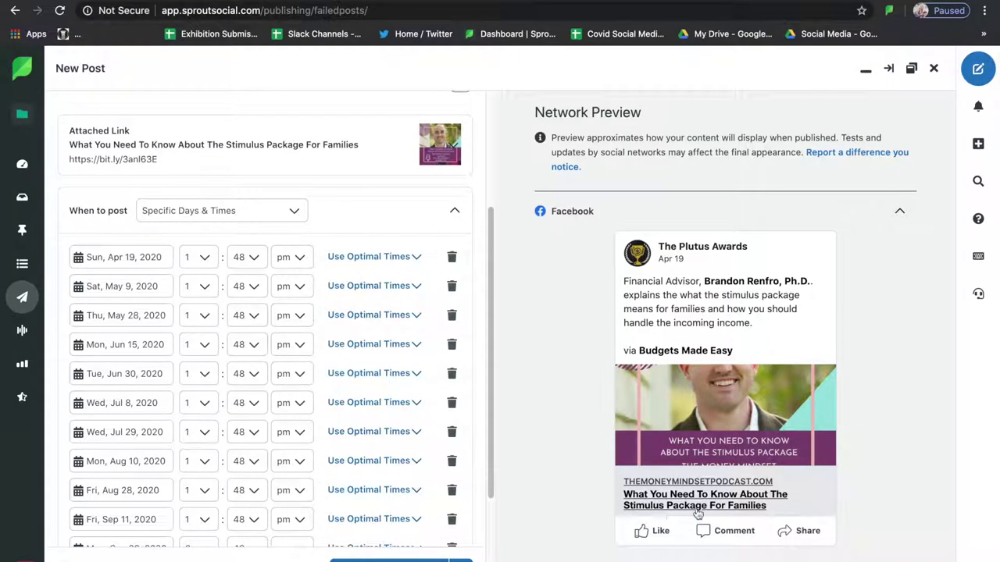
Step: Remove the Jun 15, Jun 30, Jul 8, Jul 29, Sep 11, Sep 28, Oct 9 and Oct 19 posting dates
click(452, 346)
click(451, 346)
click(452, 346)
click(451, 346)
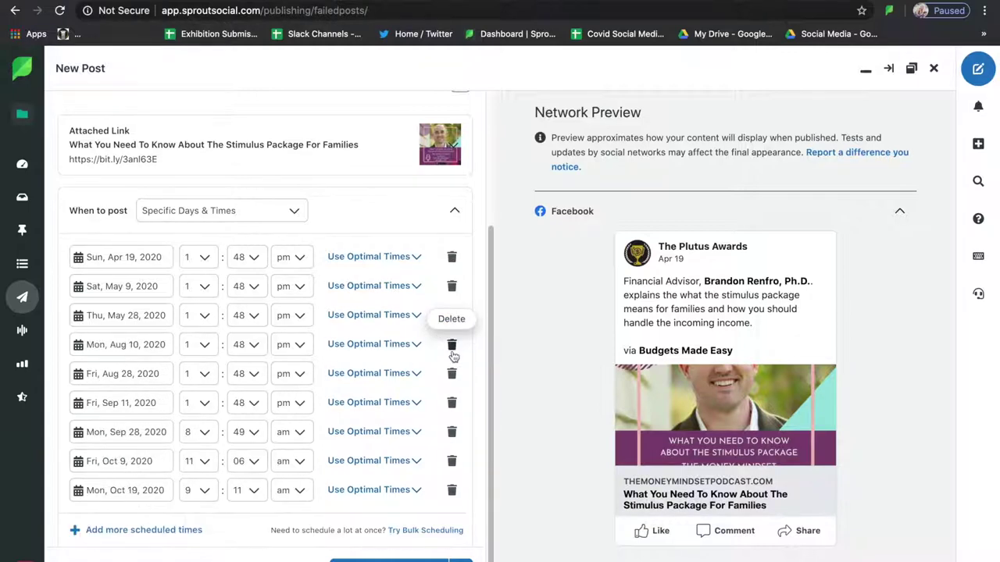
click(451, 346)
click(451, 346)
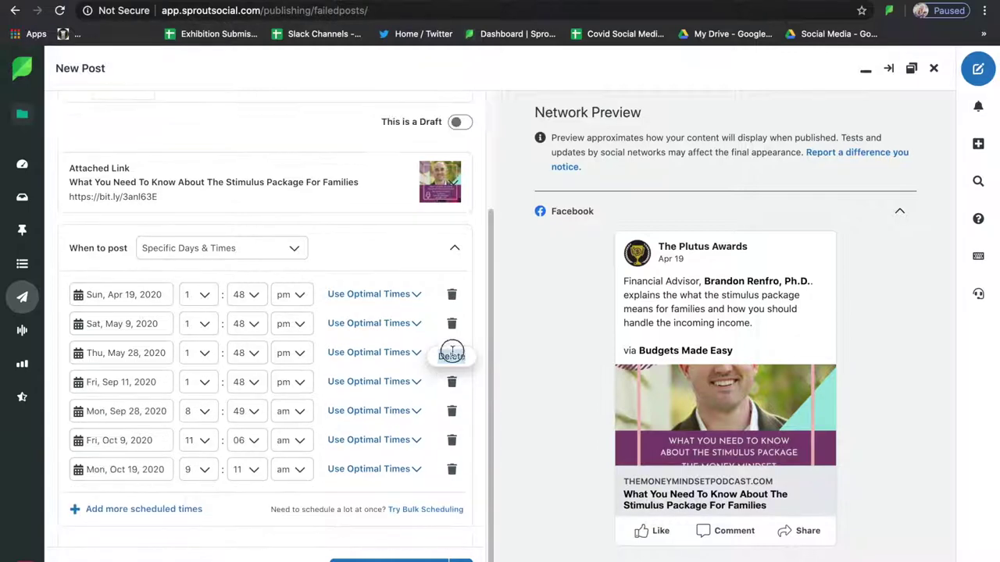
click(452, 469)
click(451, 470)
click(452, 469)
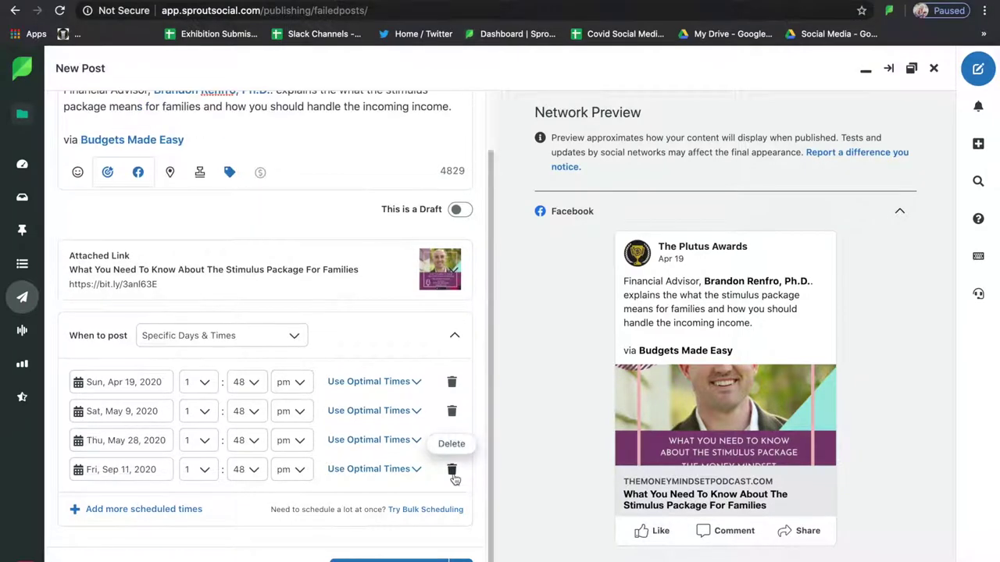
click(451, 469)
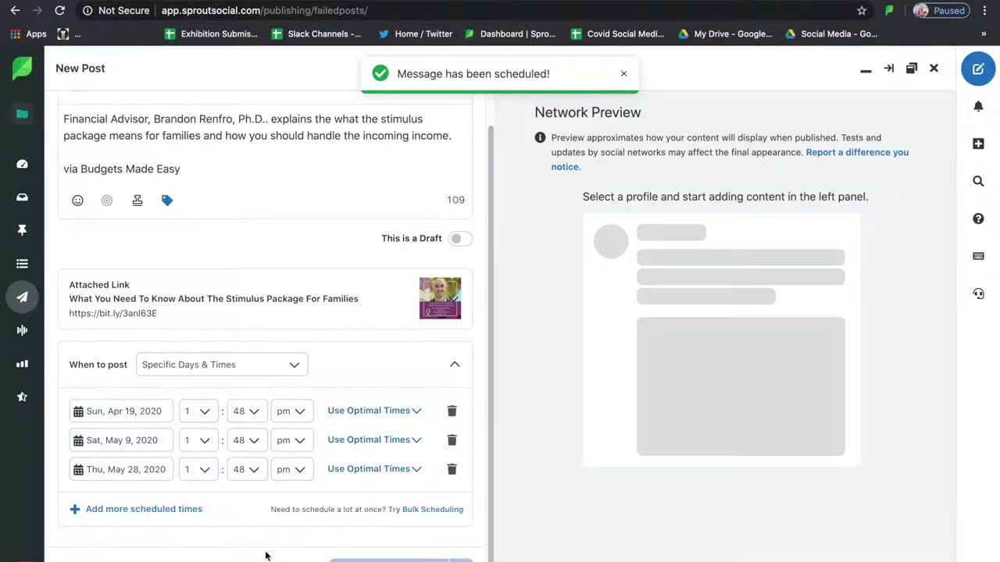
Step: Keep posting on specific days and times and post from the Plutus Foundation Facebook page
click(197, 364)
click(196, 364)
scroll(304, 362, up, 1)
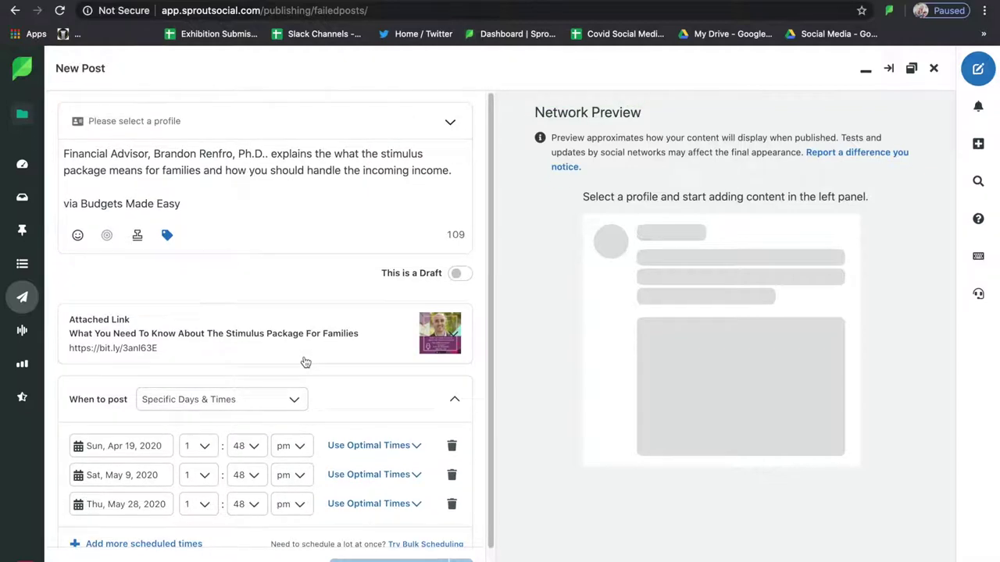
click(242, 125)
scroll(240, 232, down, 4)
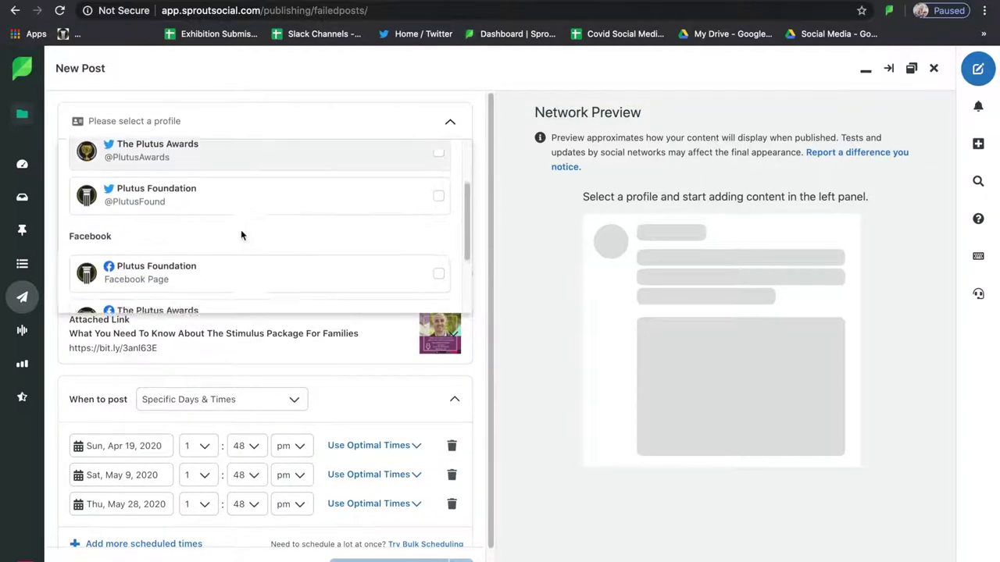
click(241, 190)
click(305, 129)
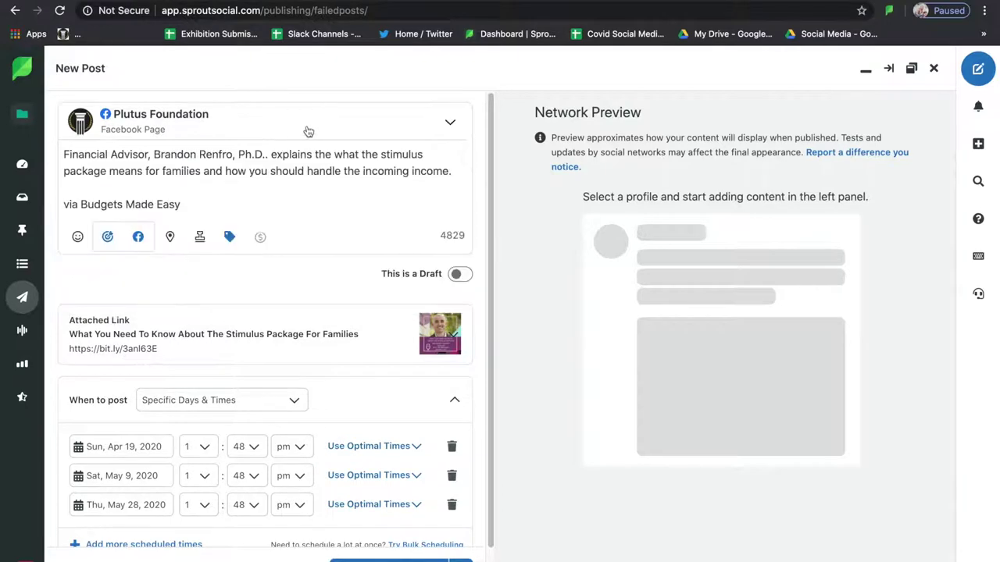
Step: Use optimal times: Apr 19 at 4:36 pm, May 9 at 10:52 am, May 28 at 11:07 am
click(365, 446)
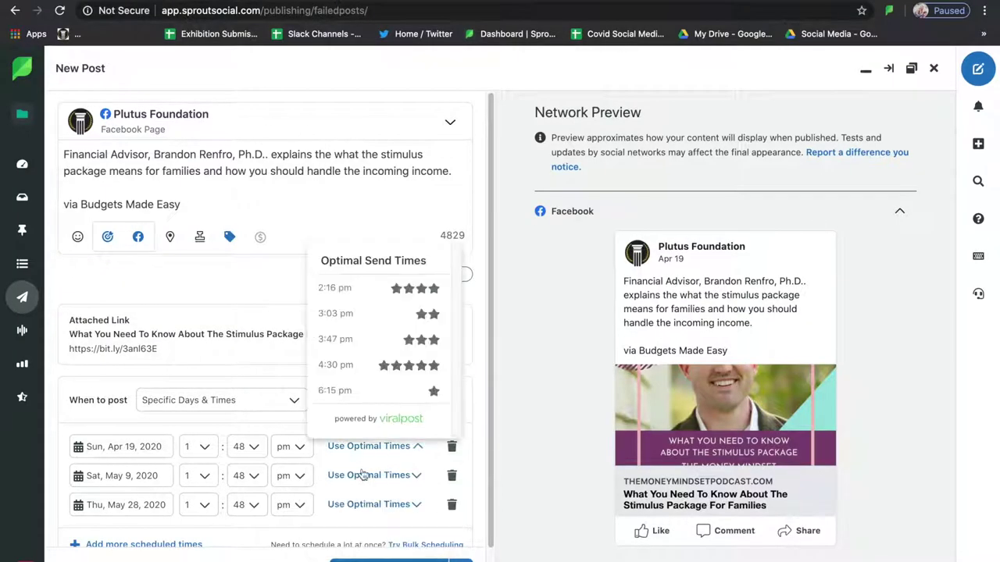
click(400, 380)
click(374, 446)
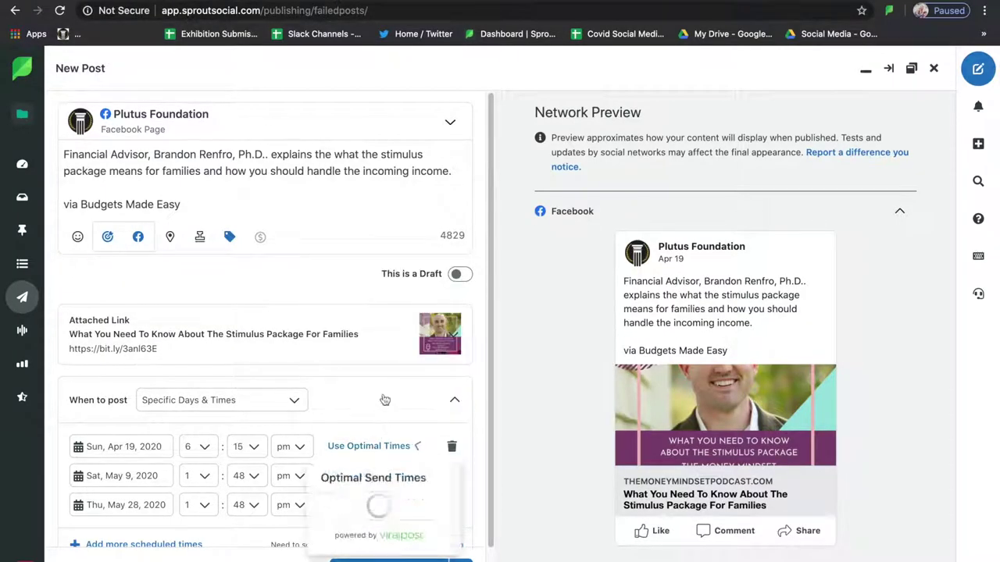
click(392, 372)
click(368, 475)
click(406, 344)
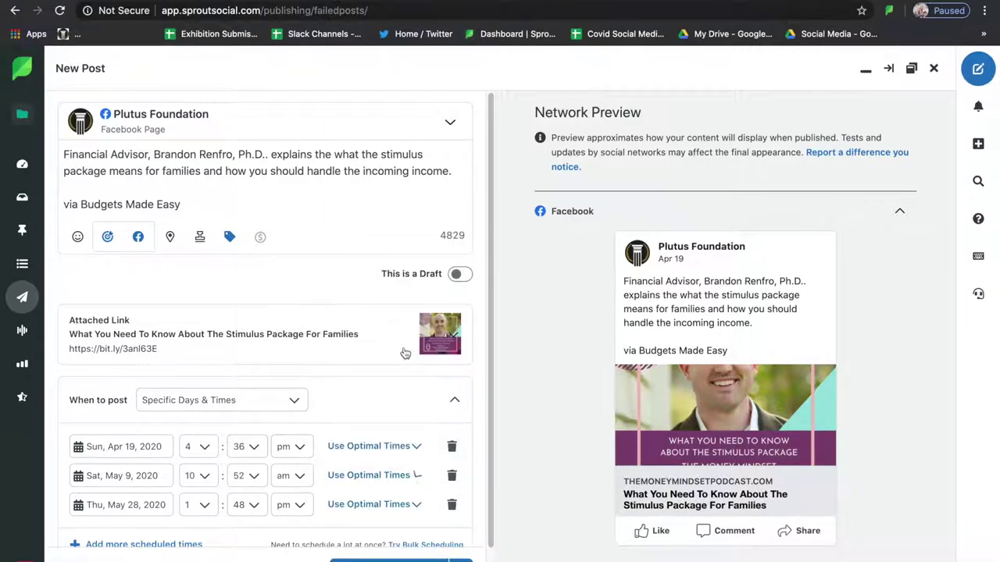
click(364, 505)
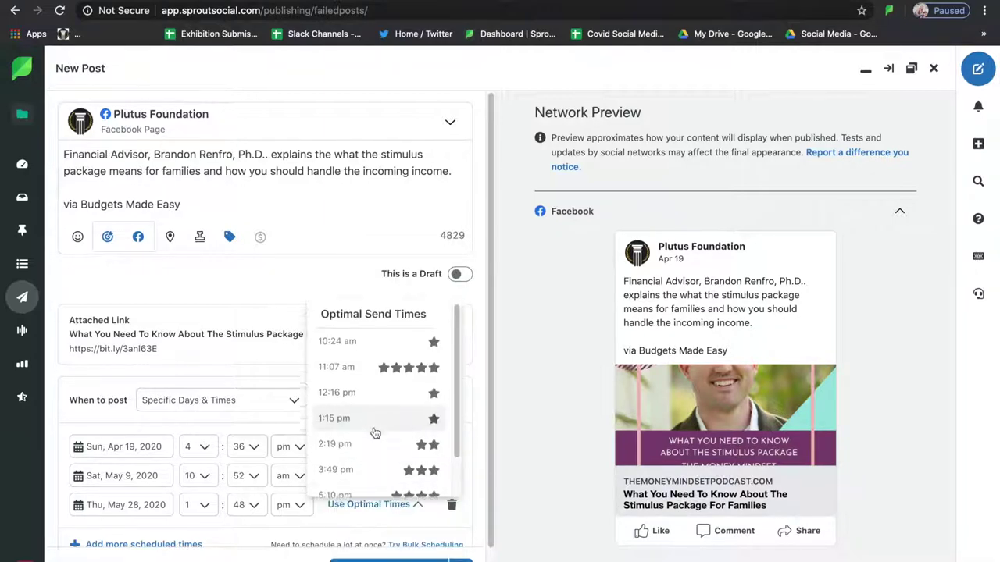
click(381, 383)
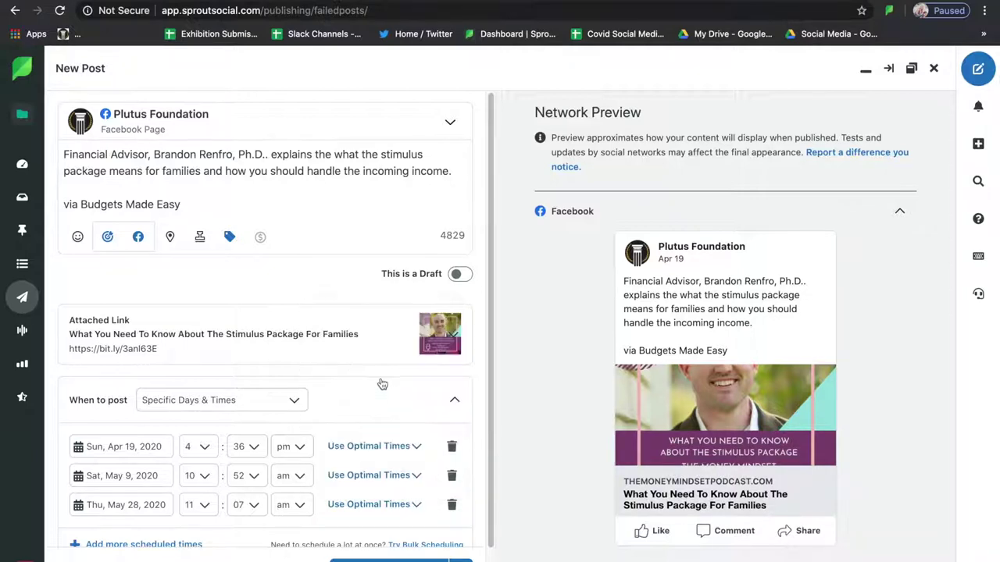
Step: Schedule the post with Schedule + New to start a blank post
click(395, 560)
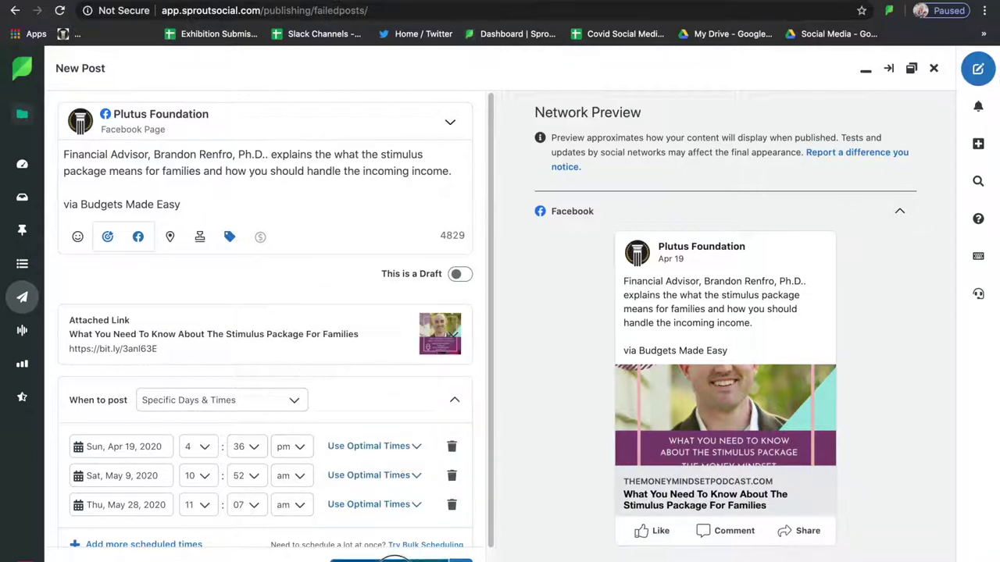
click(461, 560)
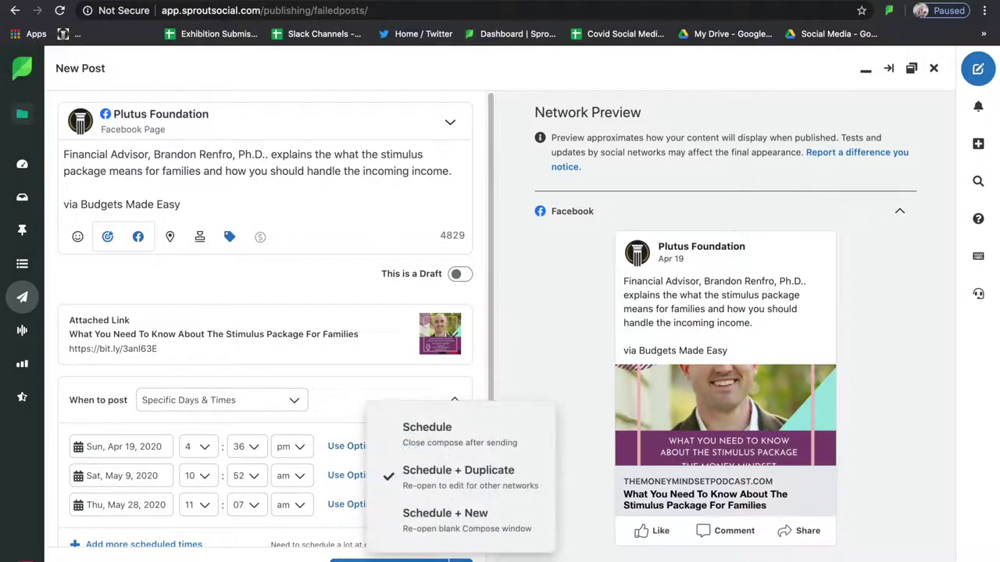
click(457, 519)
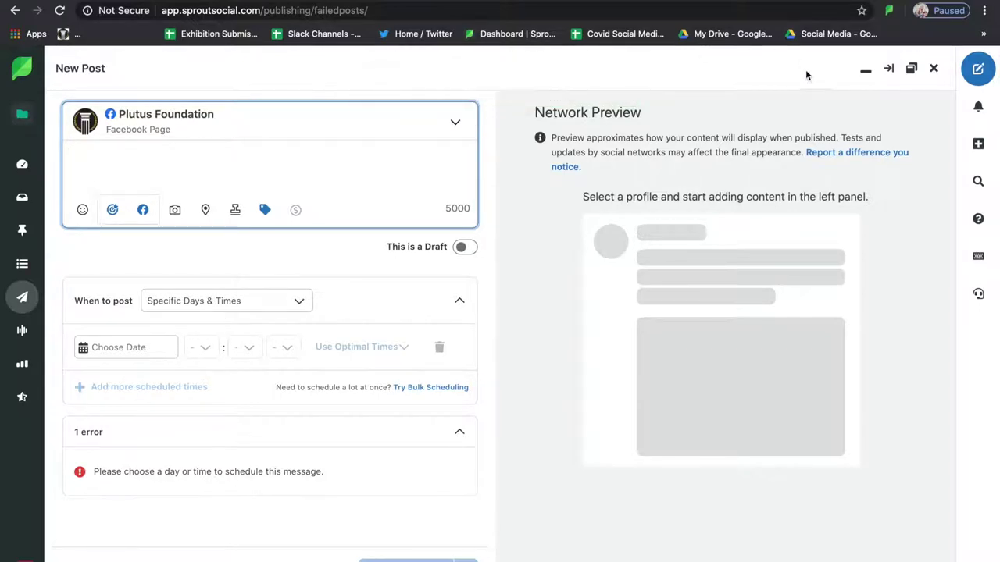
click(912, 70)
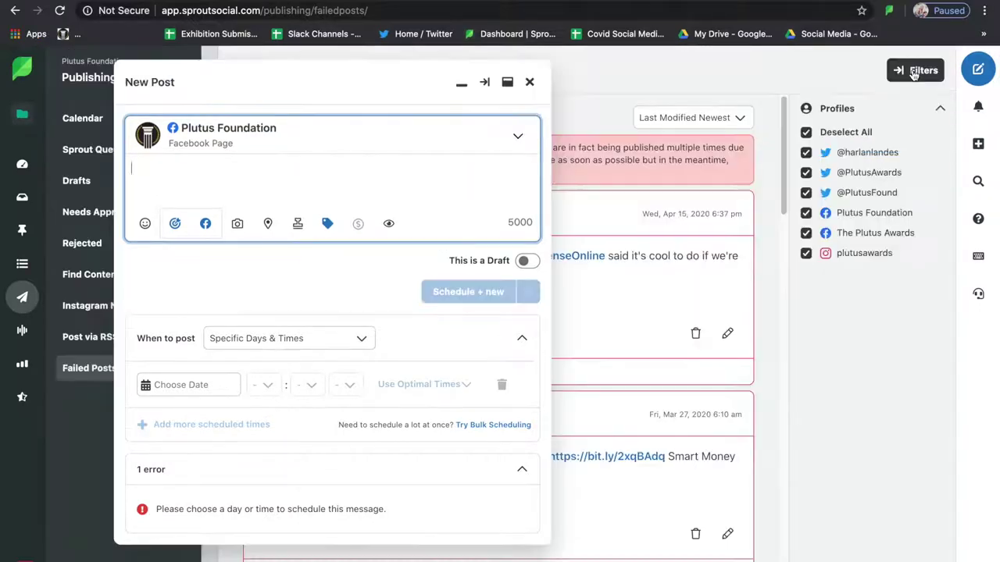
drag(394, 98, 531, 101)
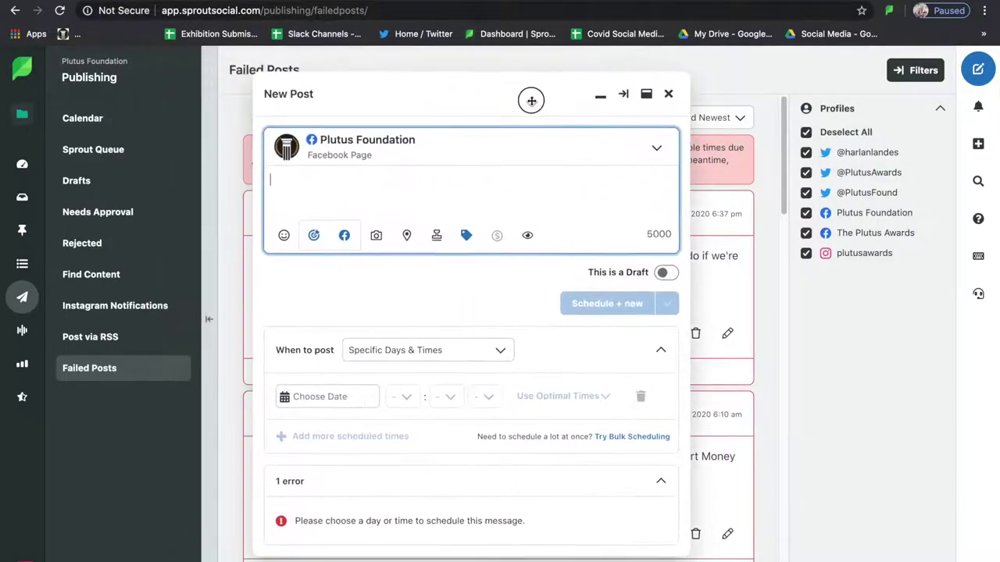
click(142, 152)
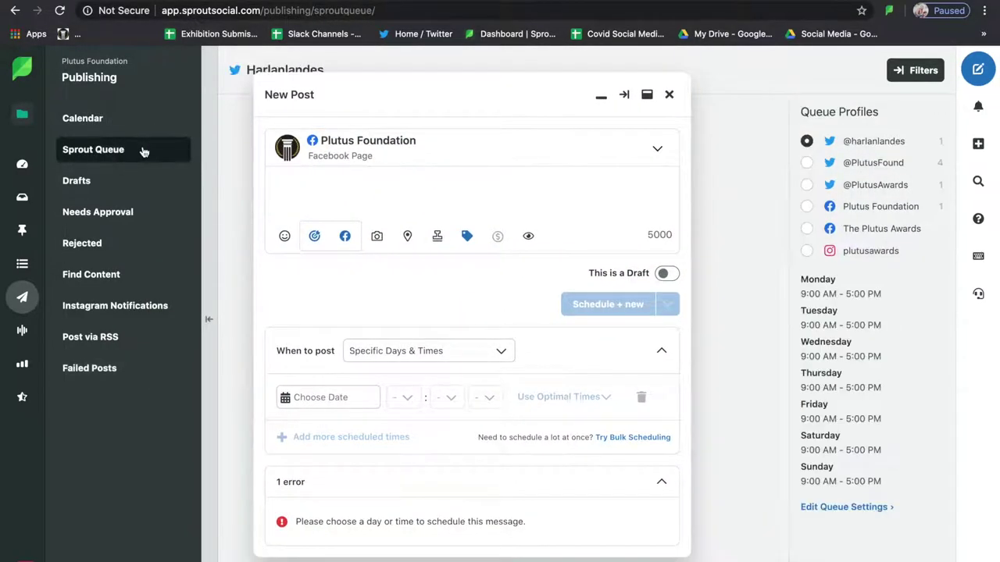
drag(527, 101, 304, 100)
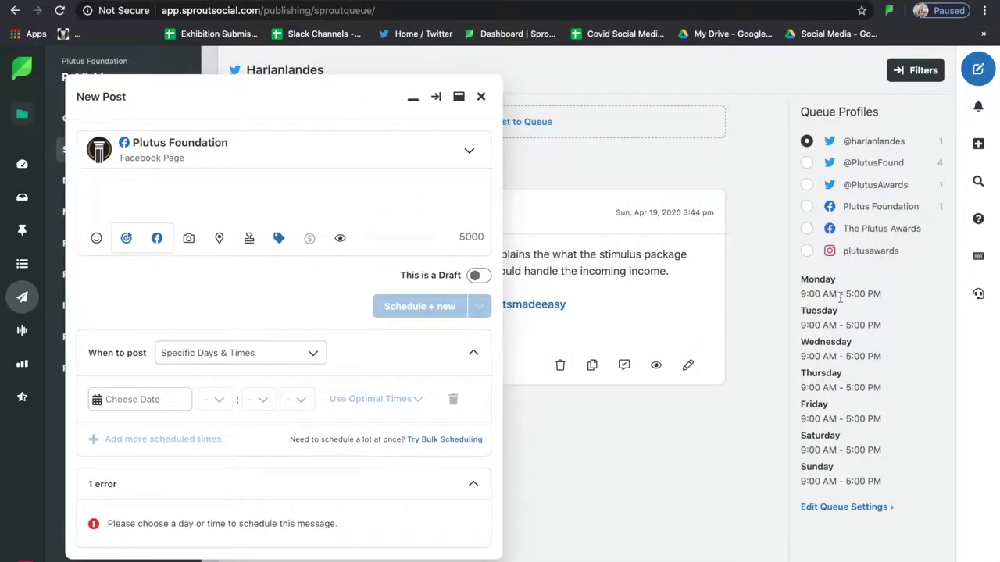
click(859, 167)
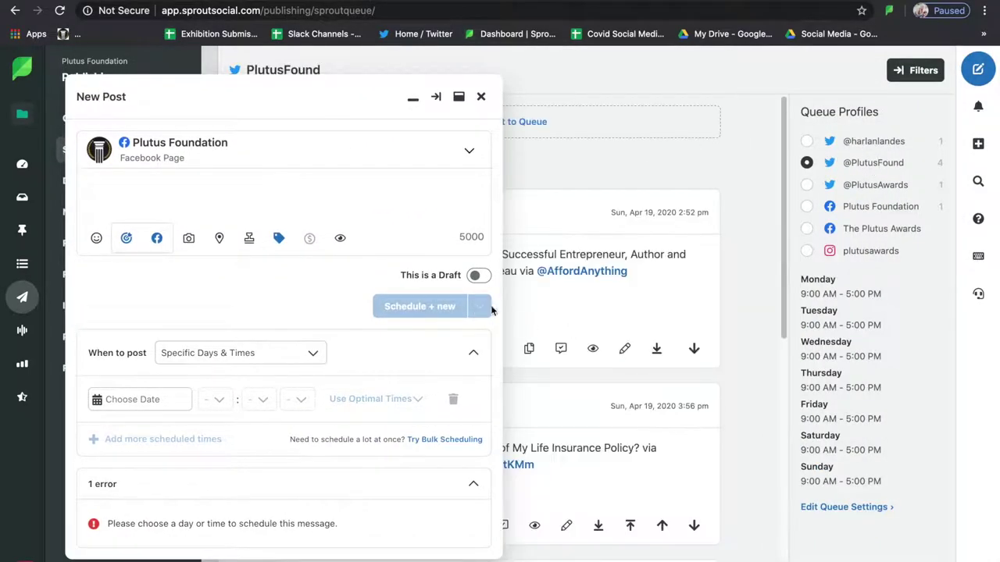
scroll(687, 232, down, 3)
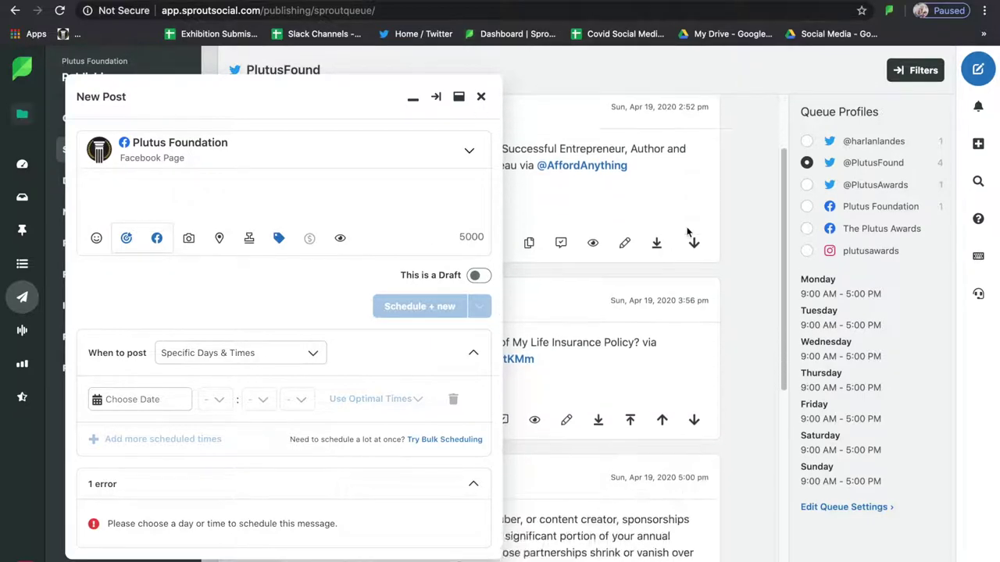
Step: Dock the composer as a side panel, then minimize it to reveal the queue
click(437, 98)
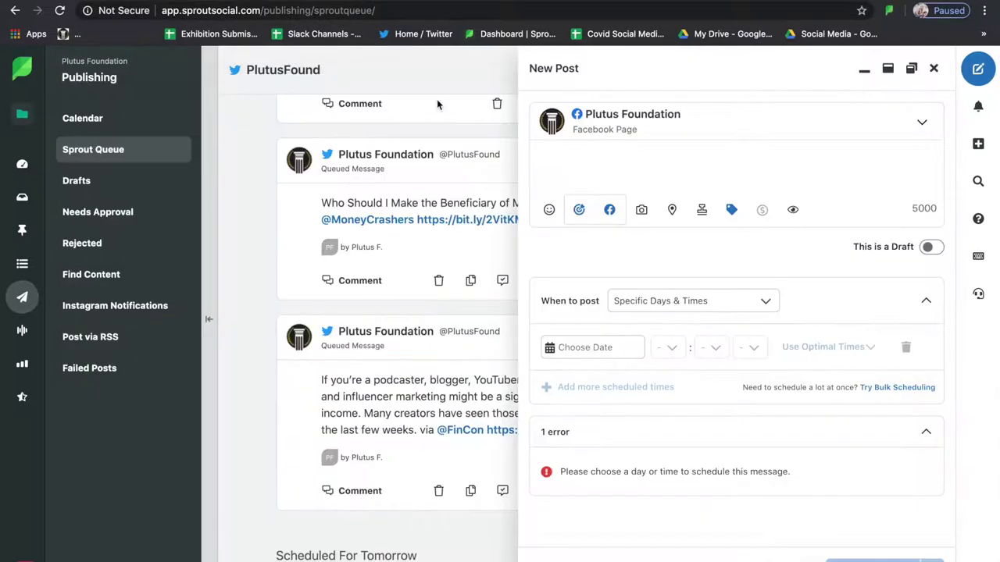
scroll(318, 249, down, 2)
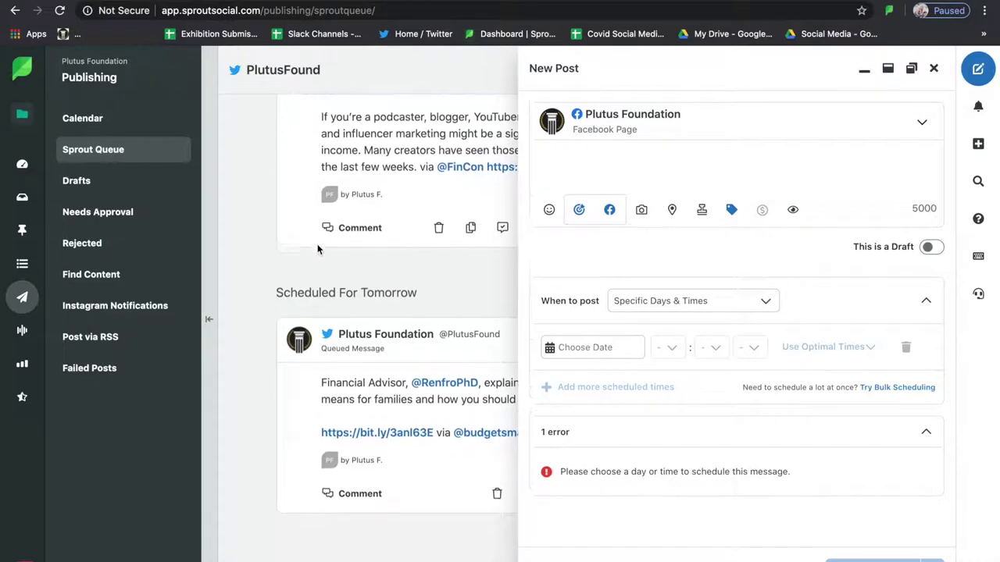
scroll(317, 249, up, 3)
scroll(317, 248, up, 3)
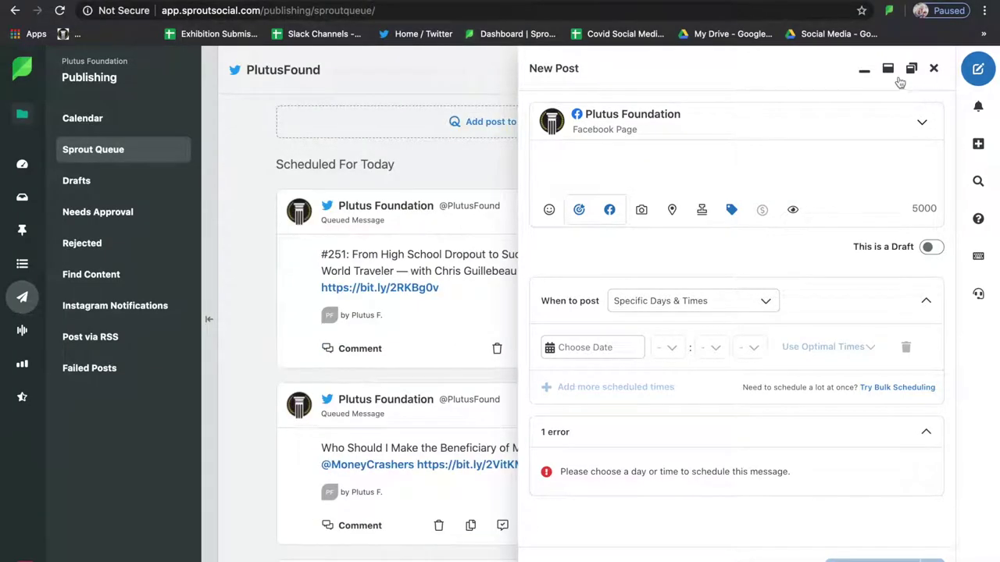
click(865, 71)
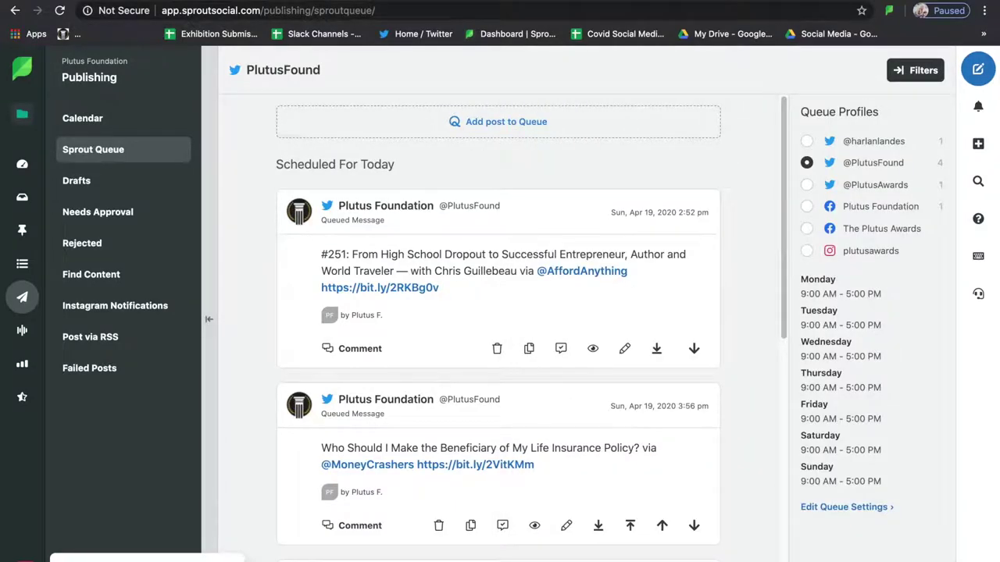
Step: Close the blank composer, review and close the notifications panel, and collapse the publishing navigation
click(226, 558)
click(935, 68)
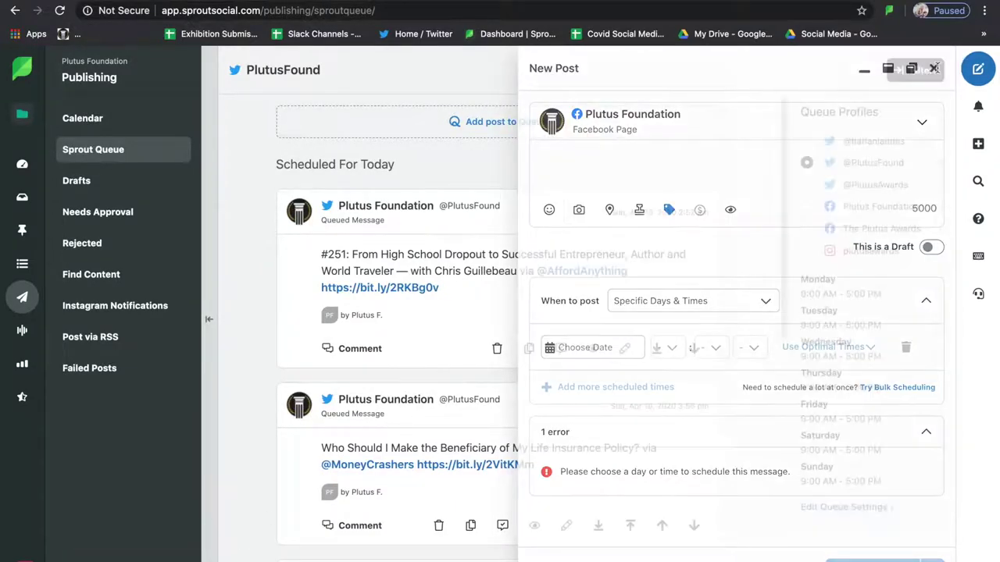
click(979, 109)
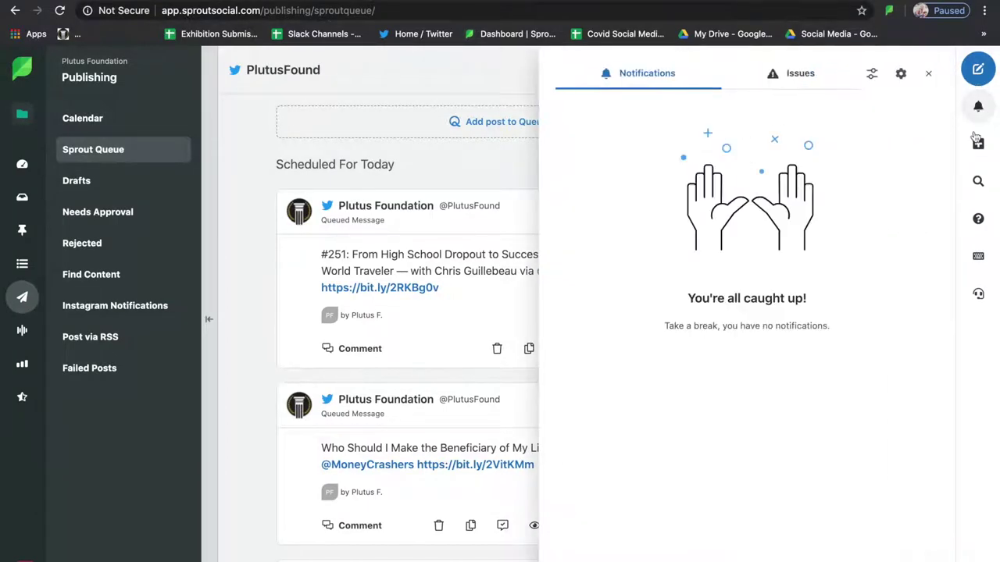
click(807, 72)
click(668, 75)
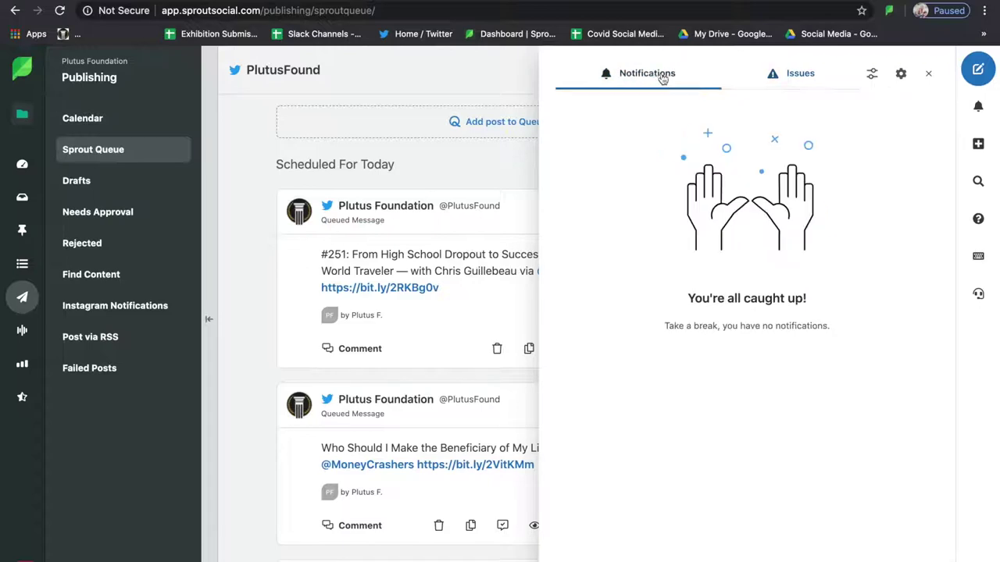
click(927, 76)
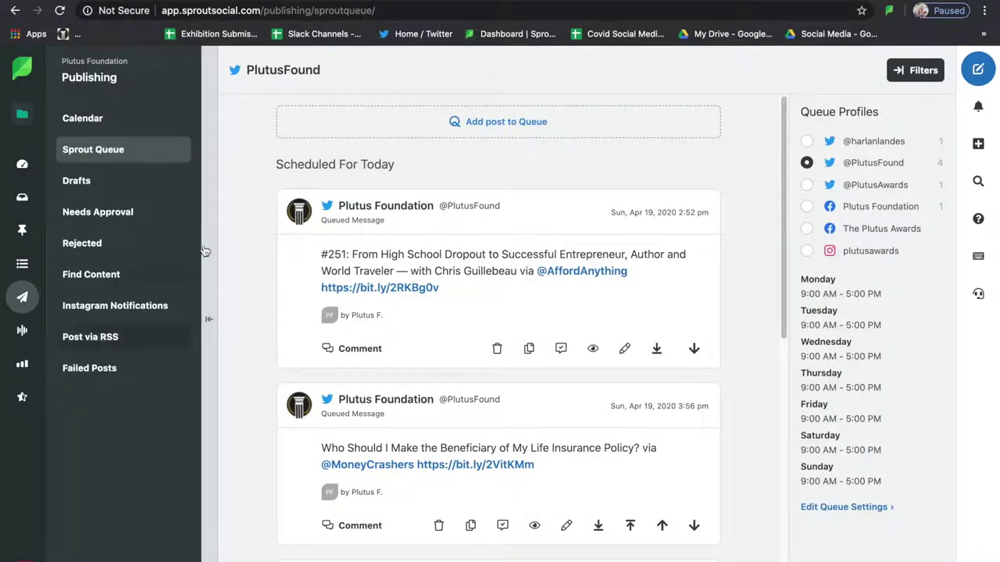
click(205, 271)
mouse_move(18, 326)
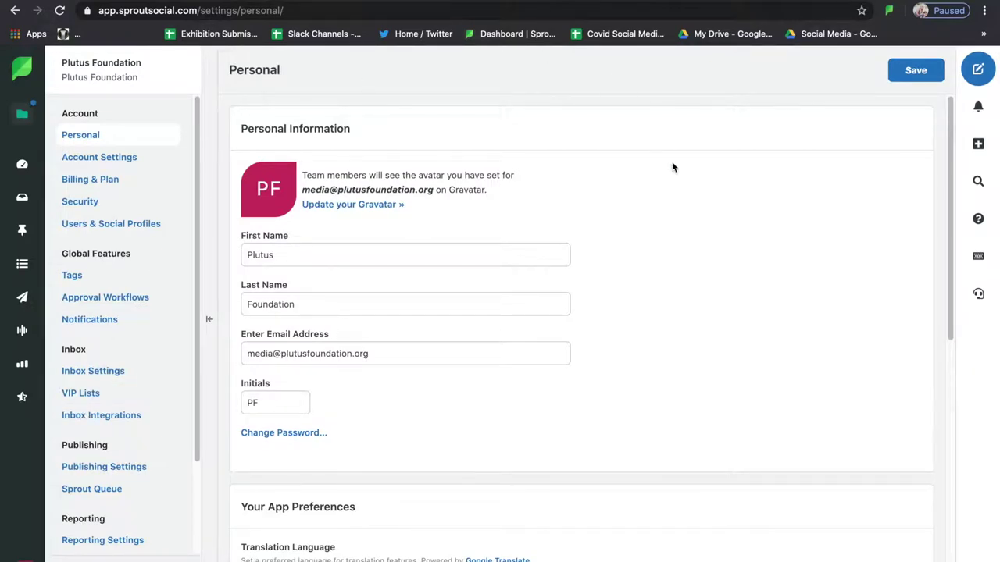
Step: Toggle Enable Remembering Last Profile on and back off, then go to Sprout Queue settings
scroll(680, 208, down, 3)
scroll(681, 209, down, 4)
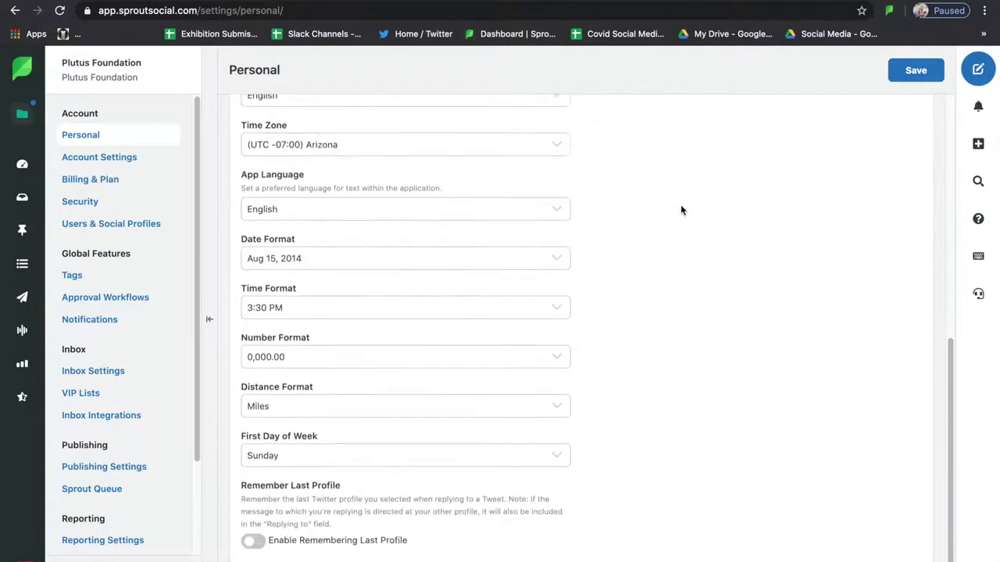
scroll(681, 204, down, 1)
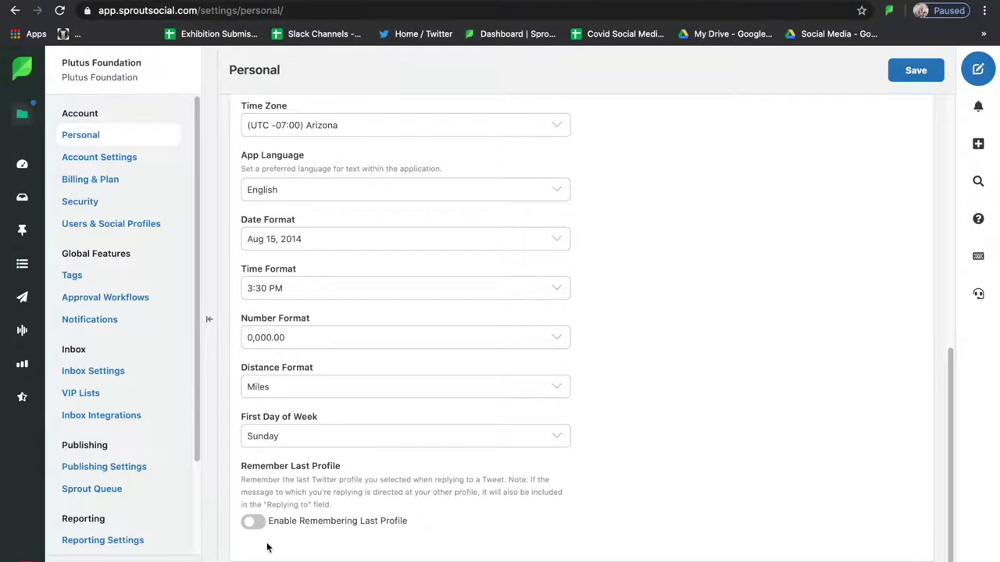
click(250, 523)
click(249, 523)
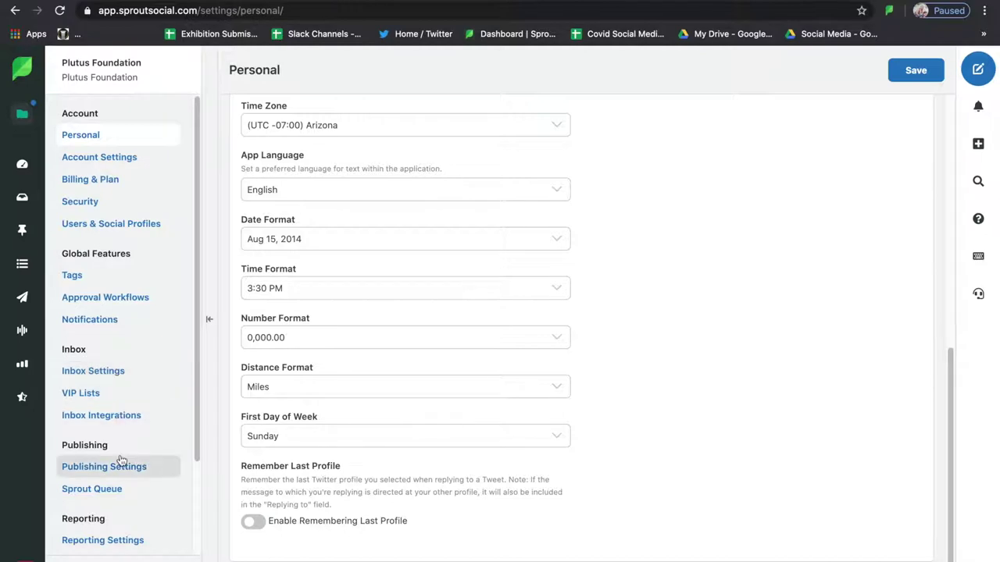
scroll(121, 462, down, 3)
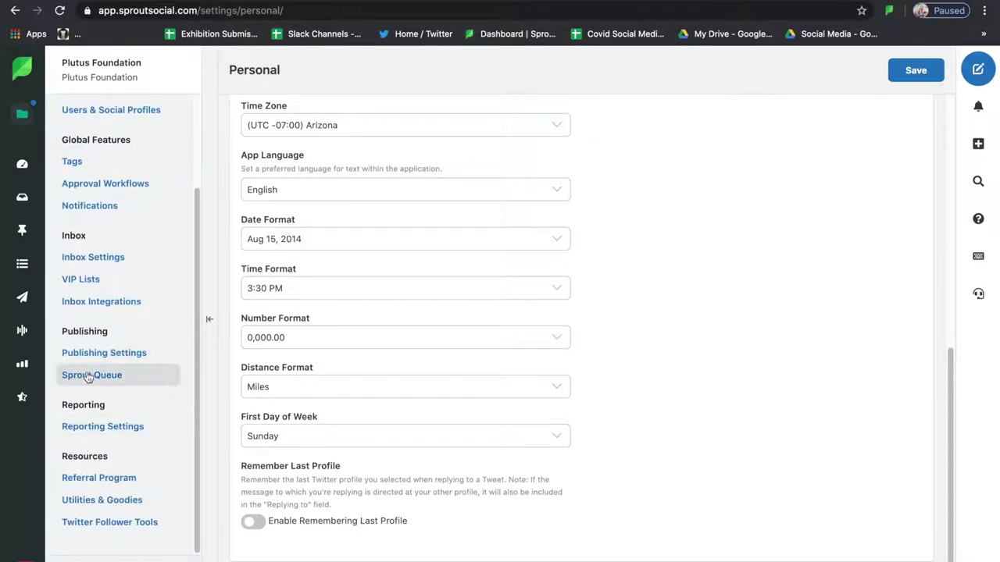
click(91, 378)
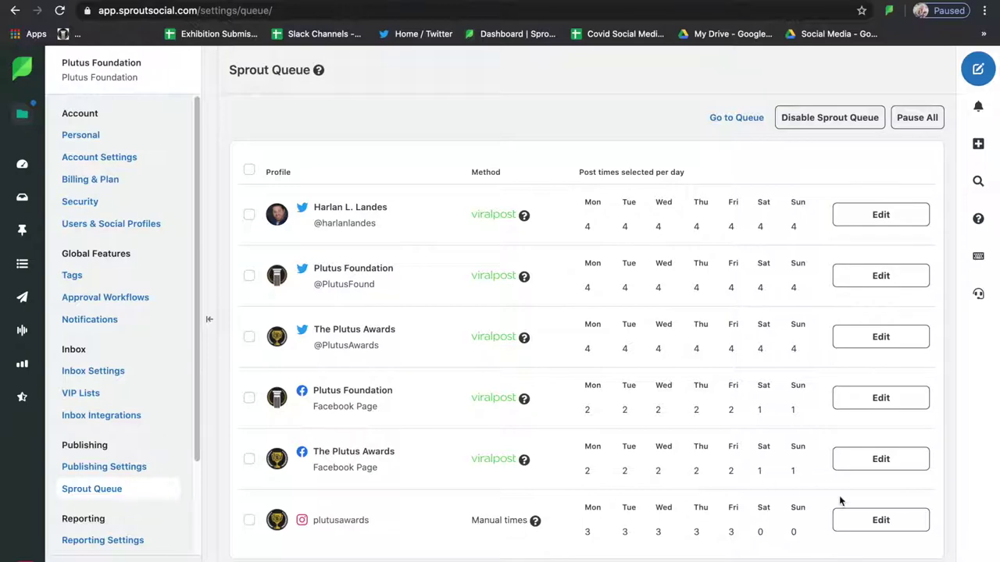
Step: Set the Instagram queue to ViralPost, 1 post on weekdays and 1 on weekends, and save
click(919, 519)
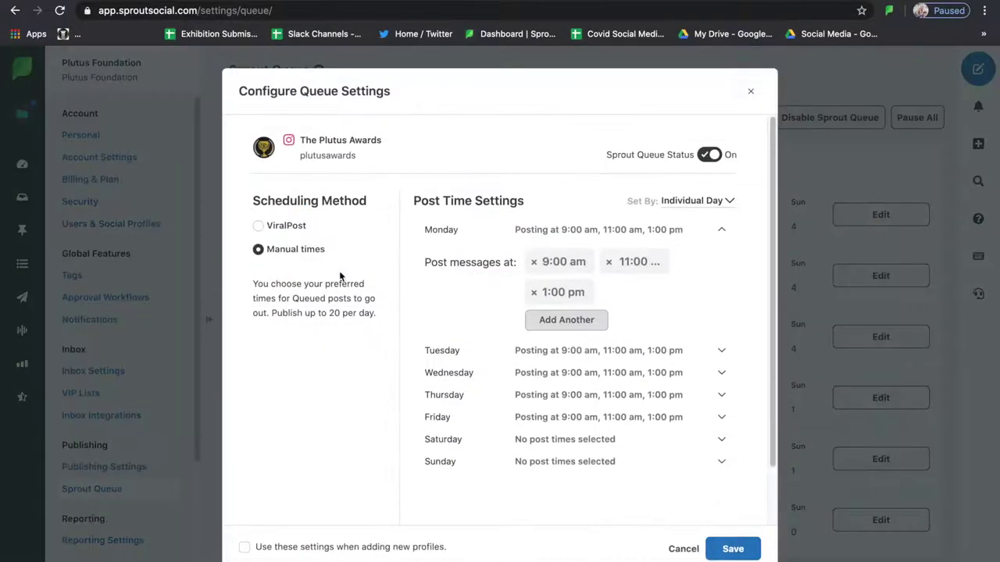
click(288, 227)
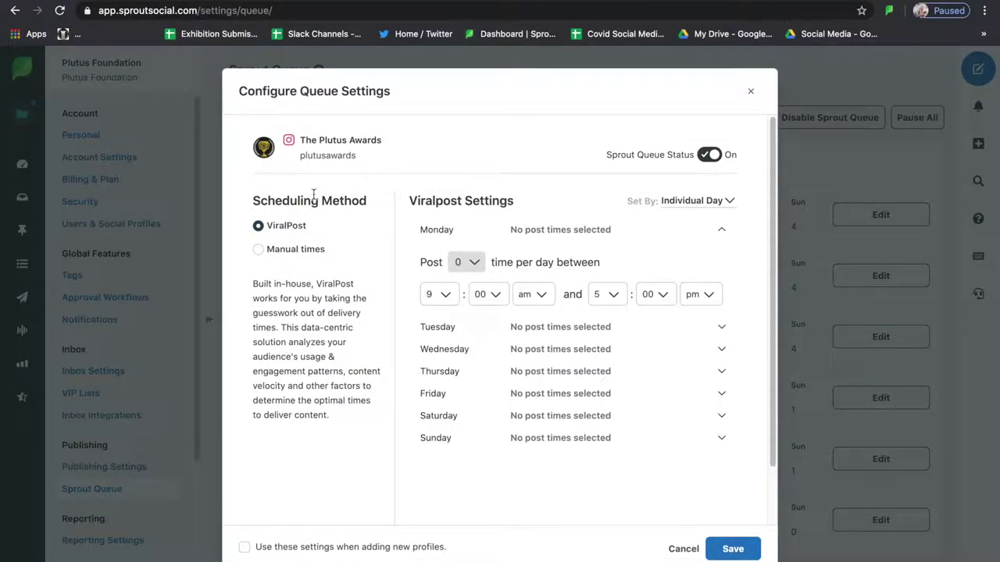
click(473, 262)
click(466, 279)
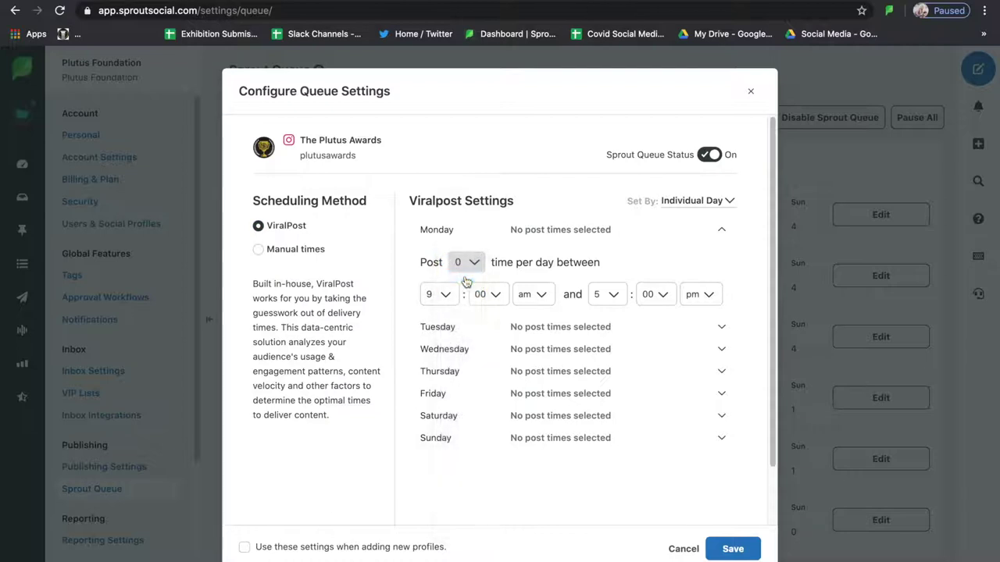
click(719, 204)
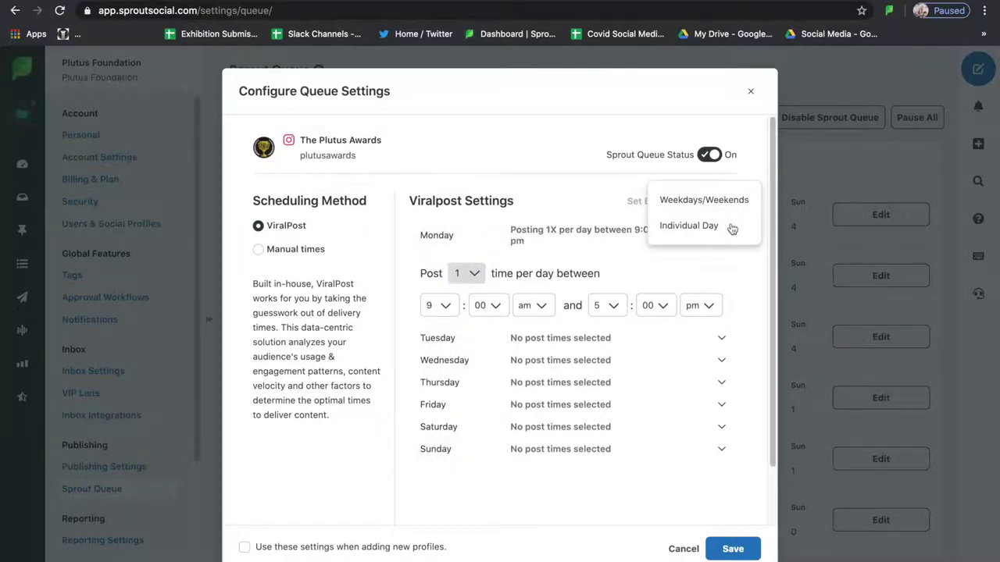
click(717, 203)
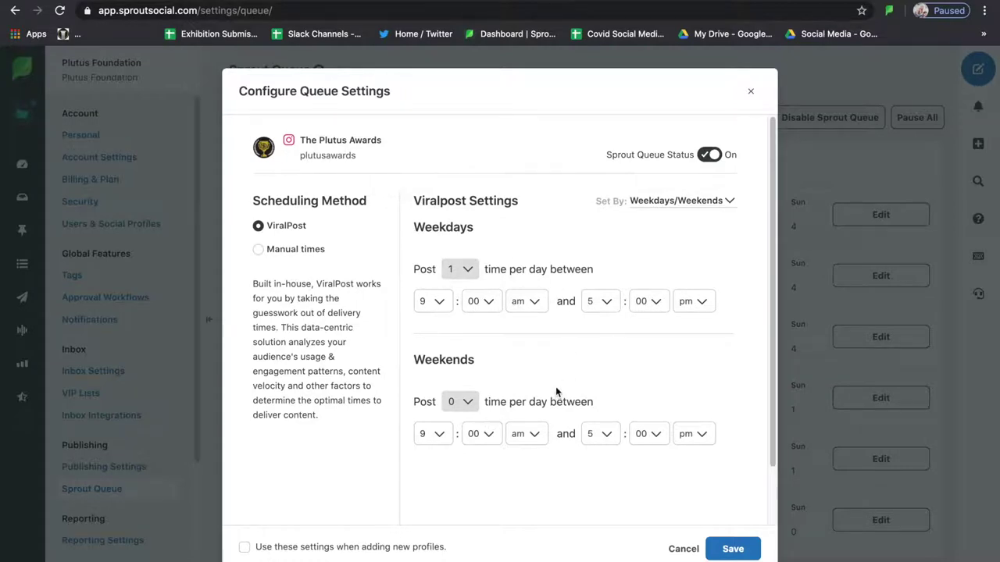
click(459, 402)
click(457, 415)
click(732, 549)
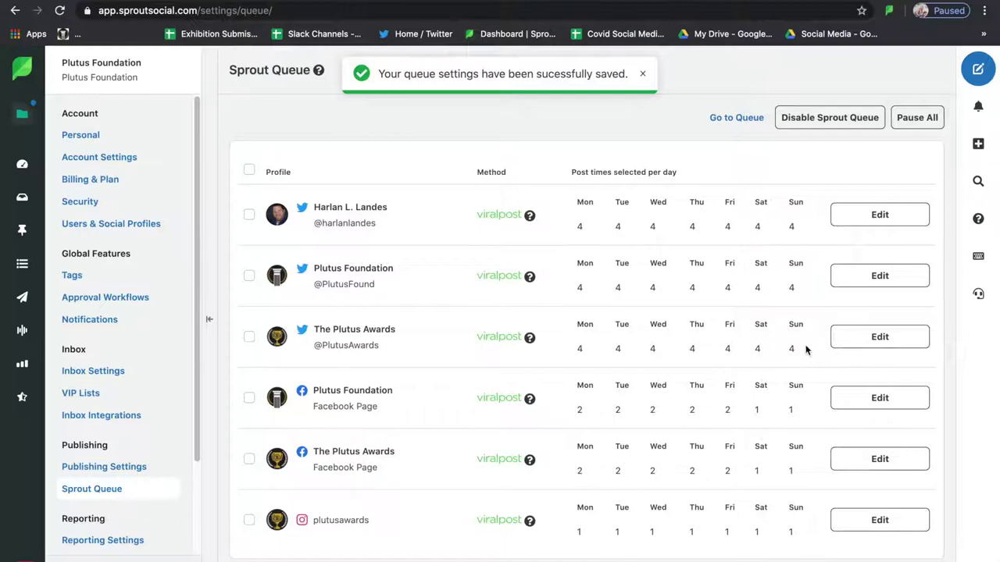
Step: Save the first Twitter profile's queue settings unchanged and return to the publishing queue
click(895, 216)
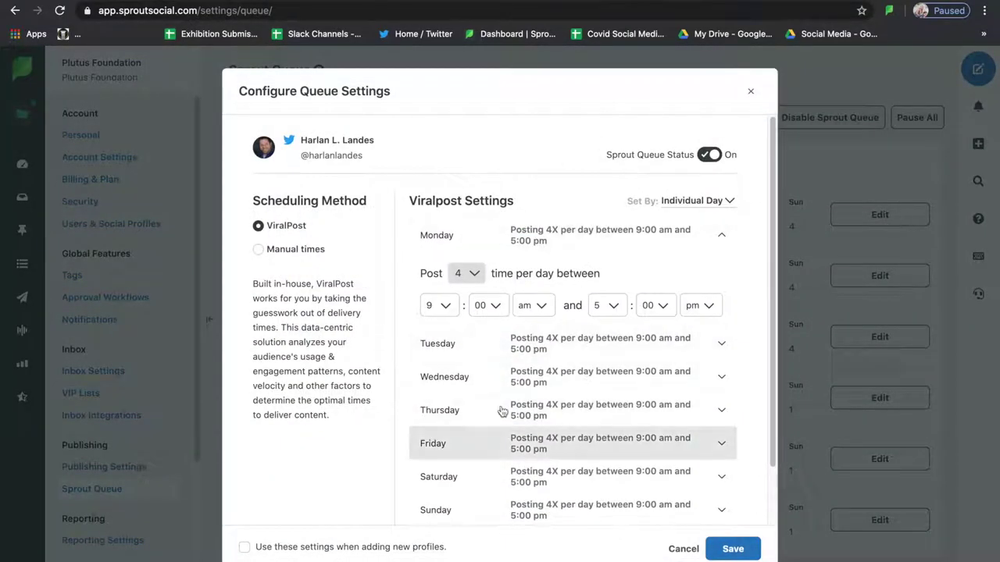
scroll(501, 399, down, 2)
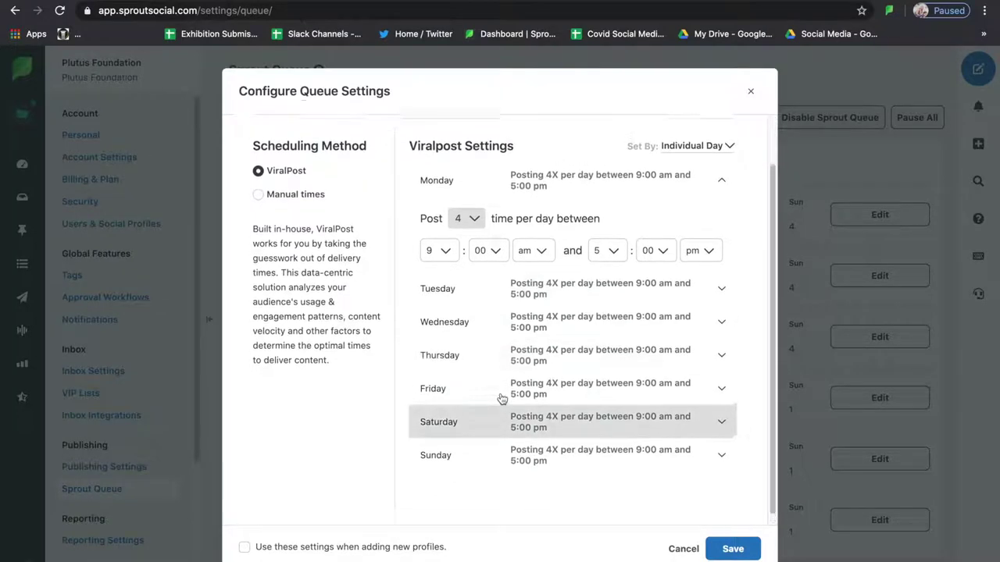
scroll(501, 400, up, 2)
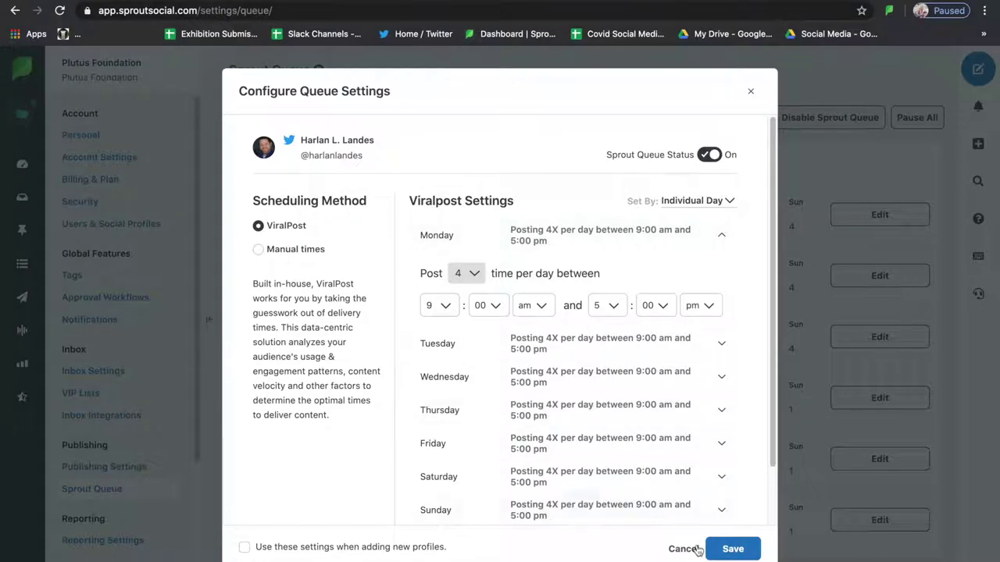
click(732, 549)
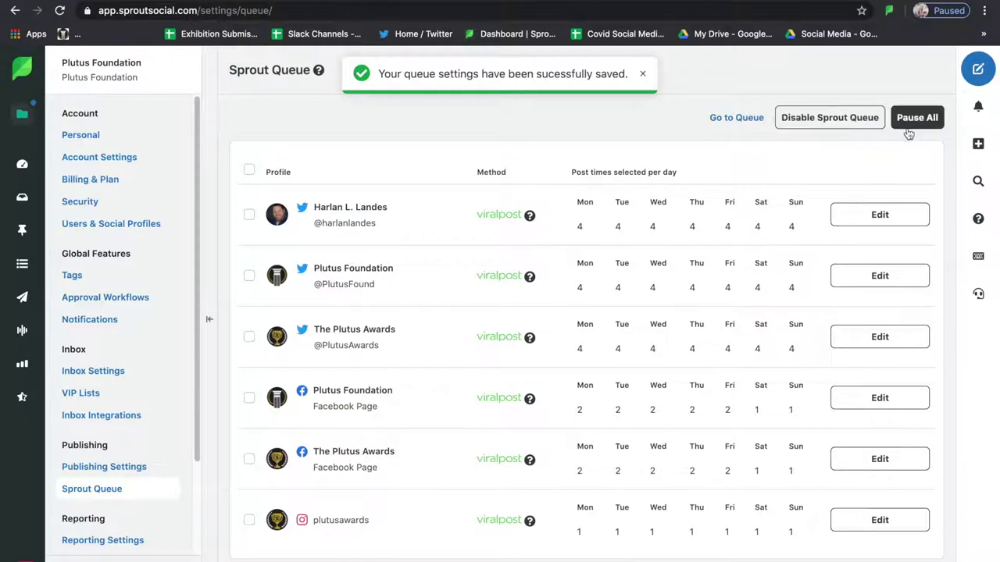
click(732, 127)
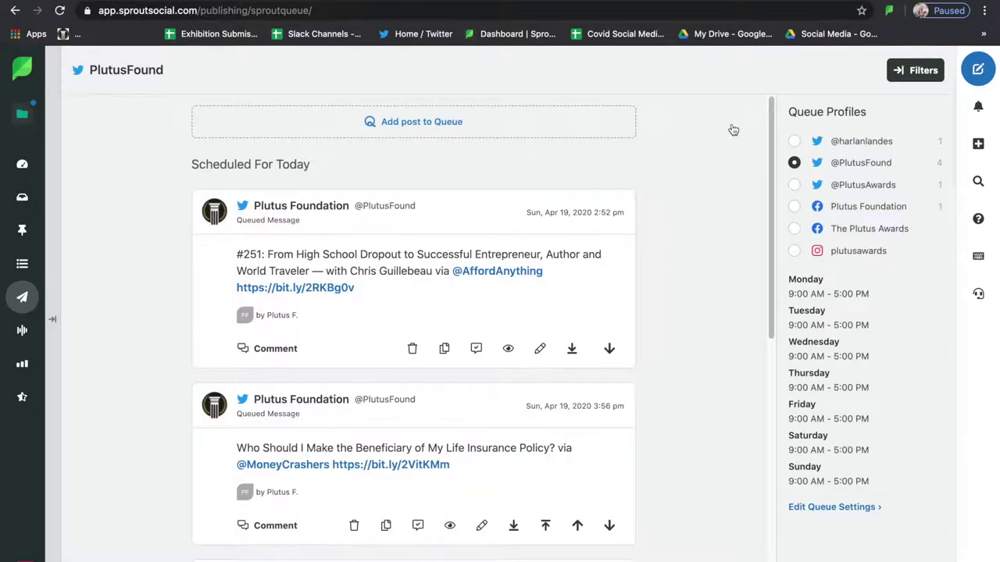
Step: Go from the account menu's Settings to Users & Social Profiles, then to Inbox Settings
mouse_move(22, 296)
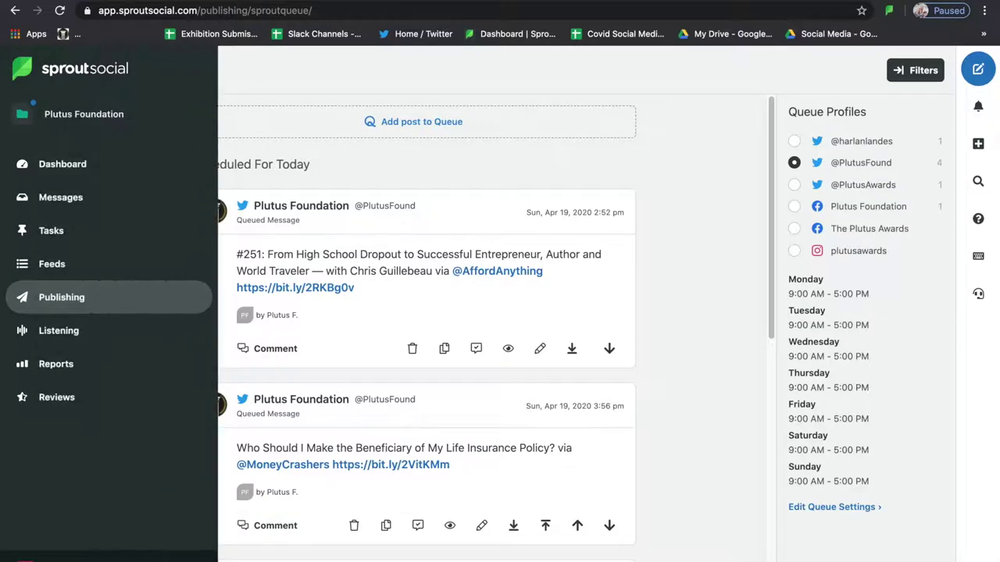
click(97, 556)
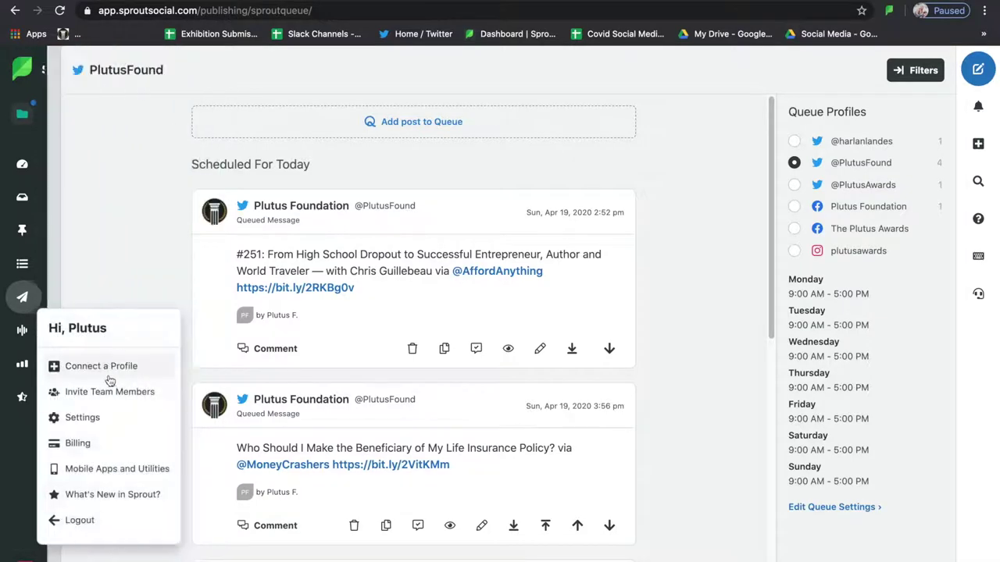
click(100, 421)
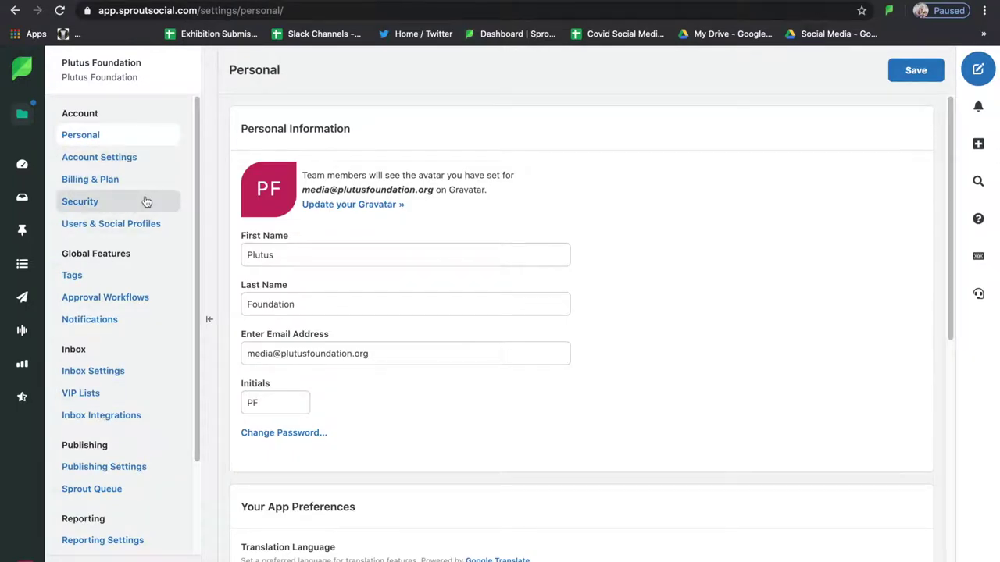
click(120, 228)
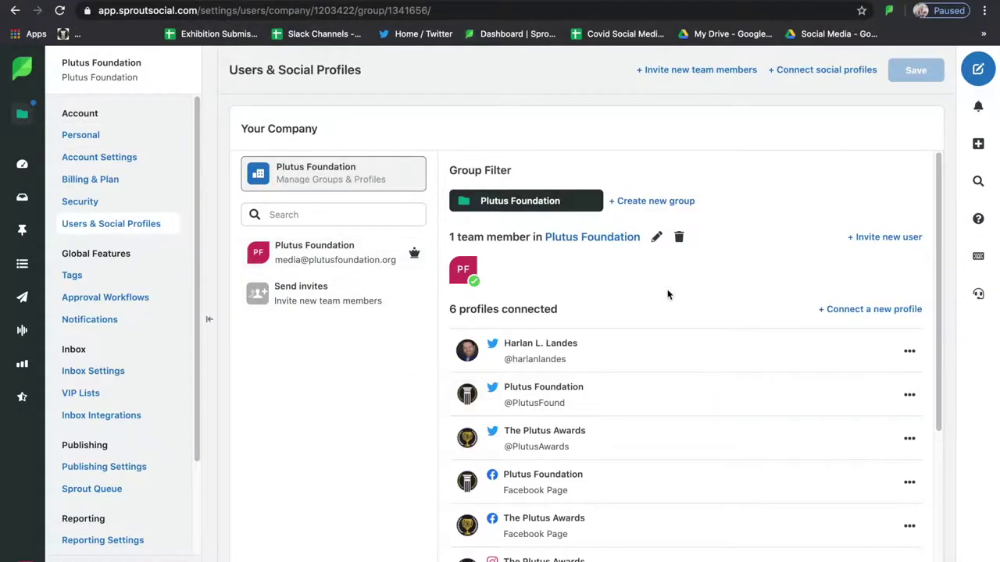
scroll(668, 290, down, 3)
scroll(668, 294, up, 3)
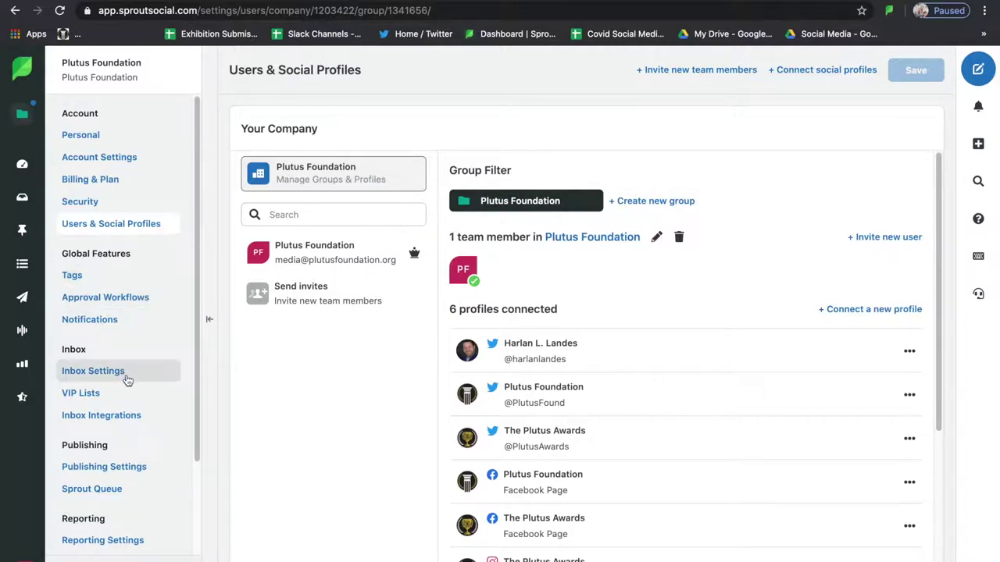
scroll(127, 380, down, 1)
scroll(127, 380, down, 1)
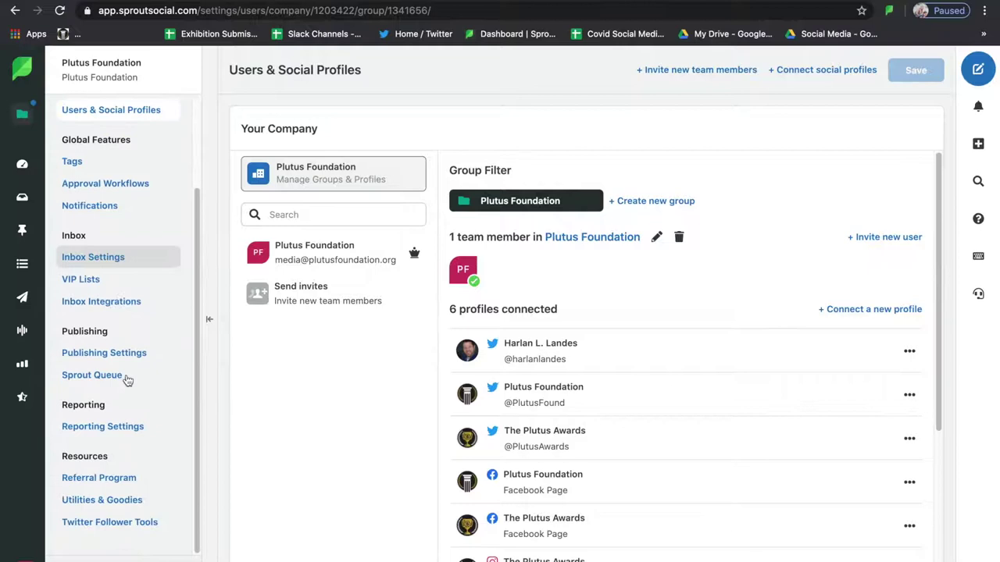
click(119, 265)
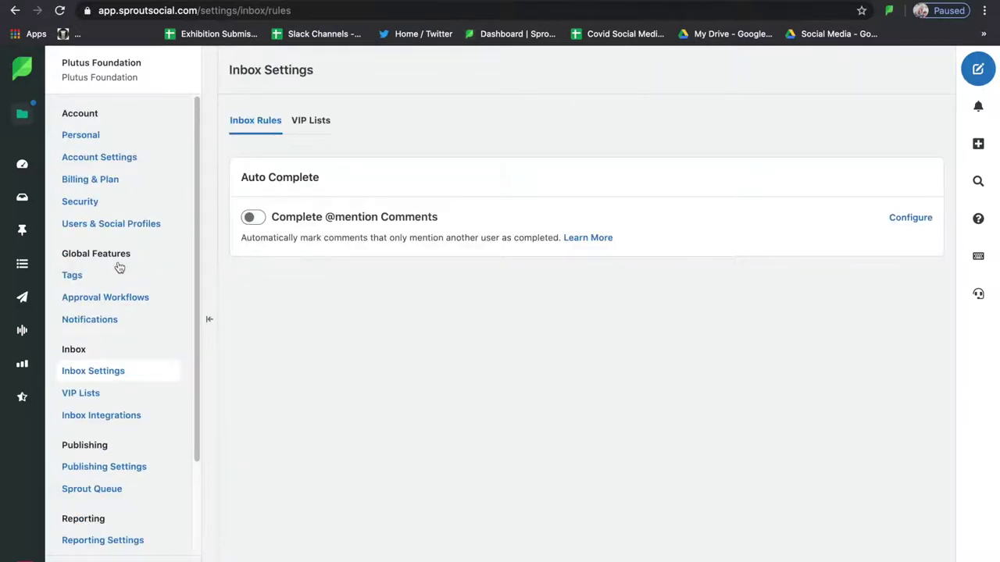
click(257, 217)
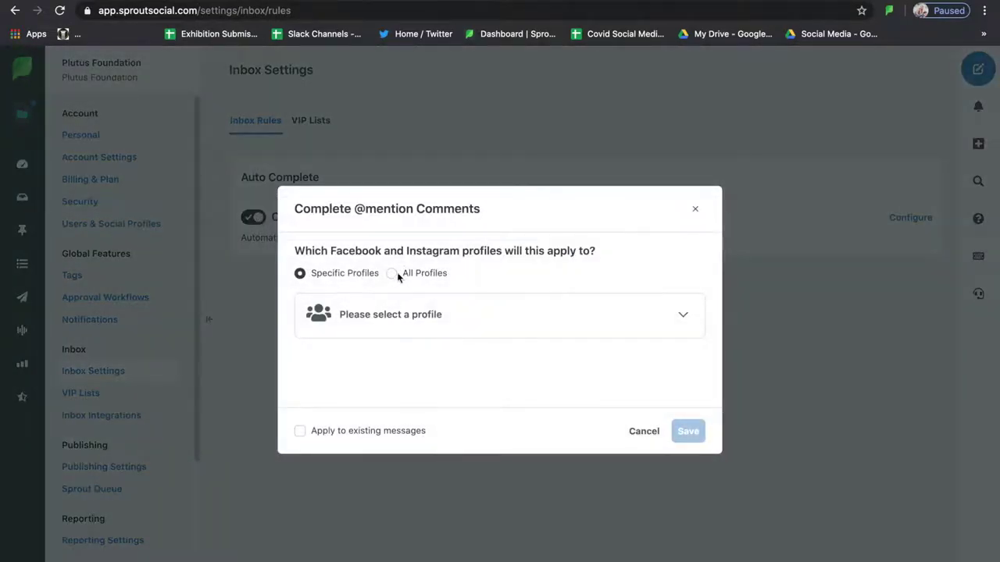
click(392, 273)
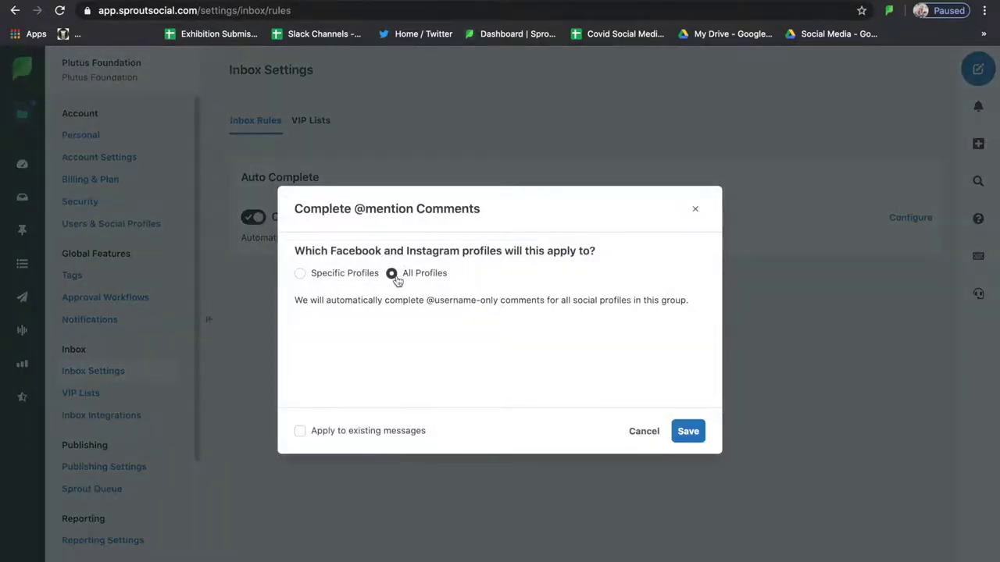
click(691, 435)
click(302, 431)
click(693, 434)
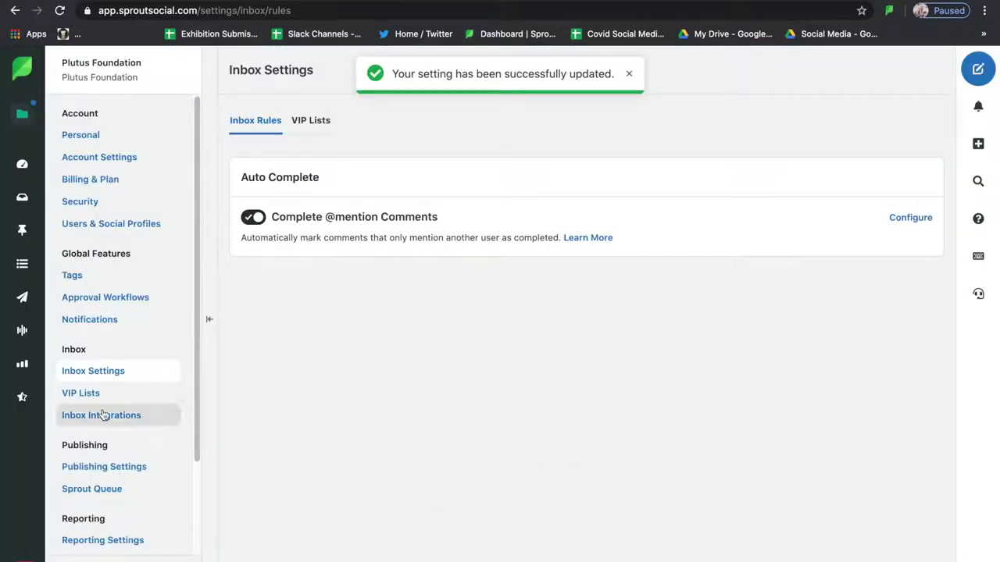
click(101, 396)
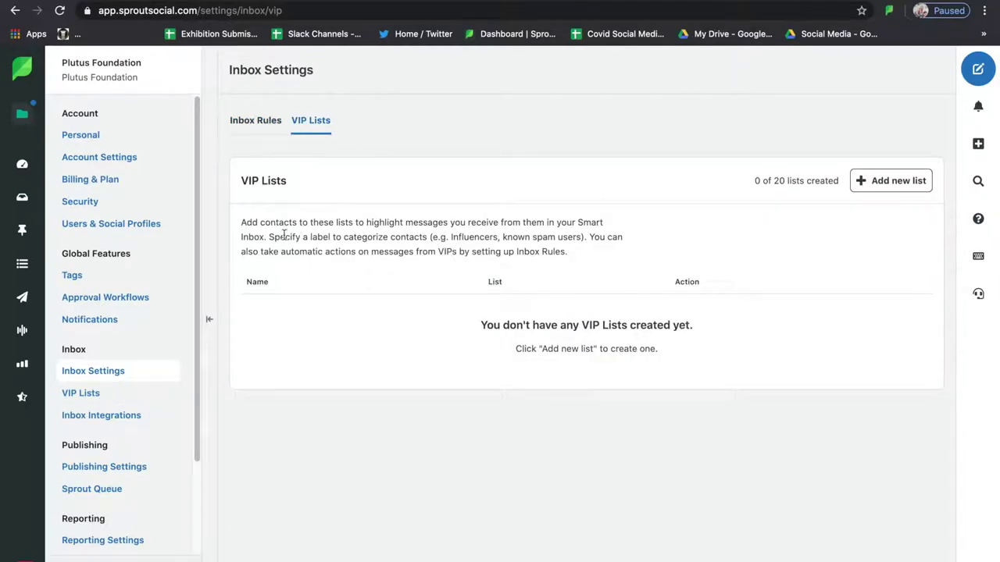
click(912, 189)
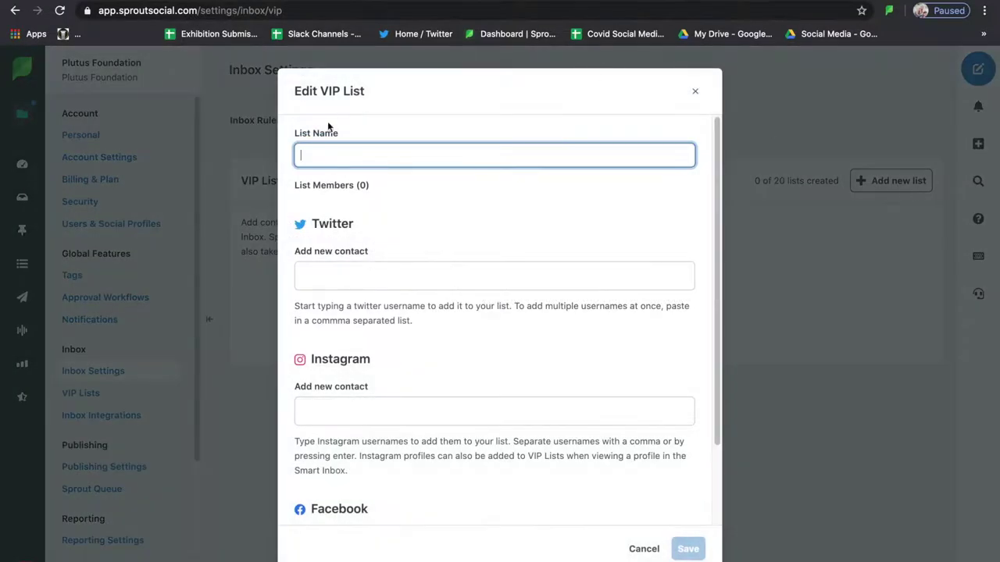
click(340, 158)
text(Awards)
click(336, 278)
text(@fincon)
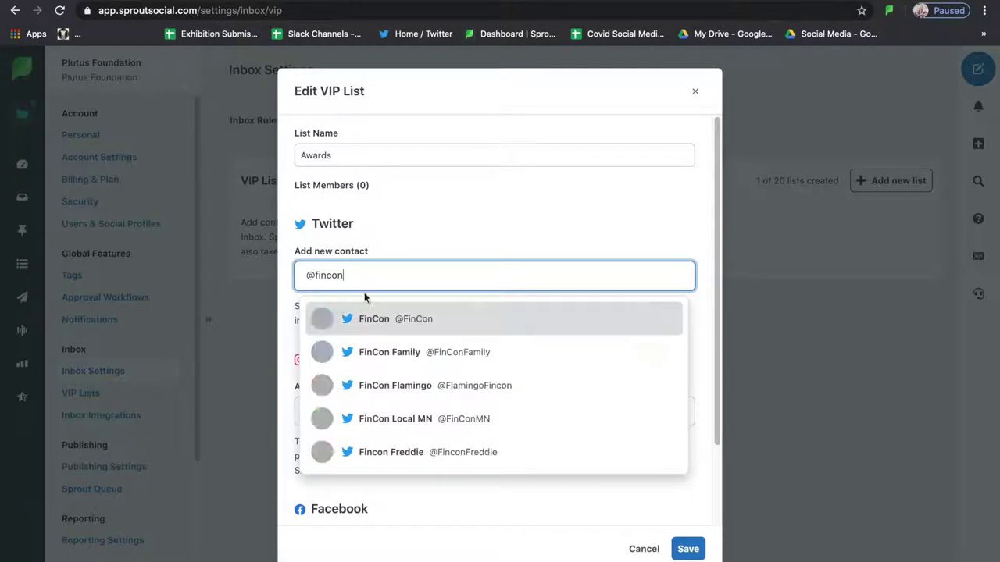
click(378, 331)
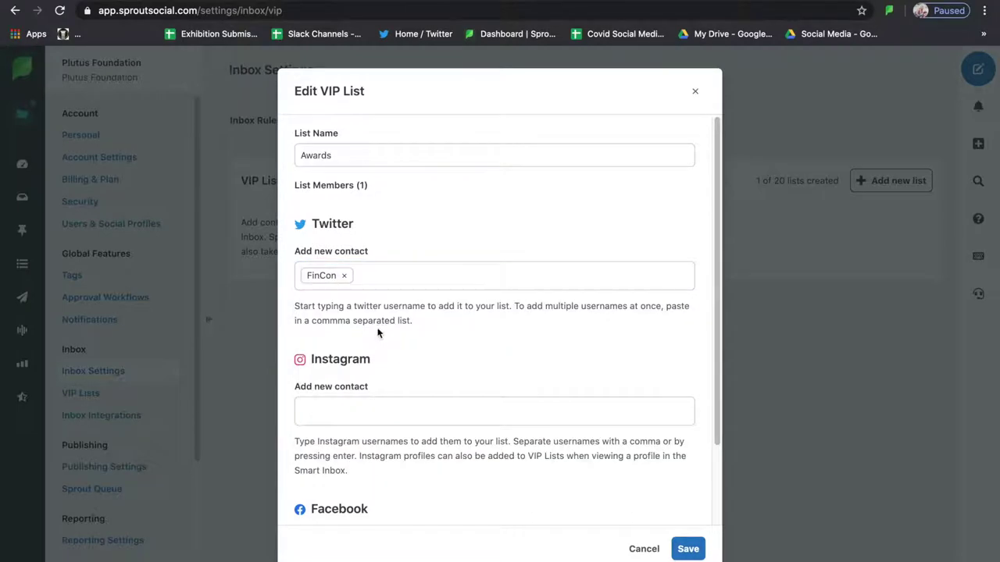
click(412, 275)
text(aff)
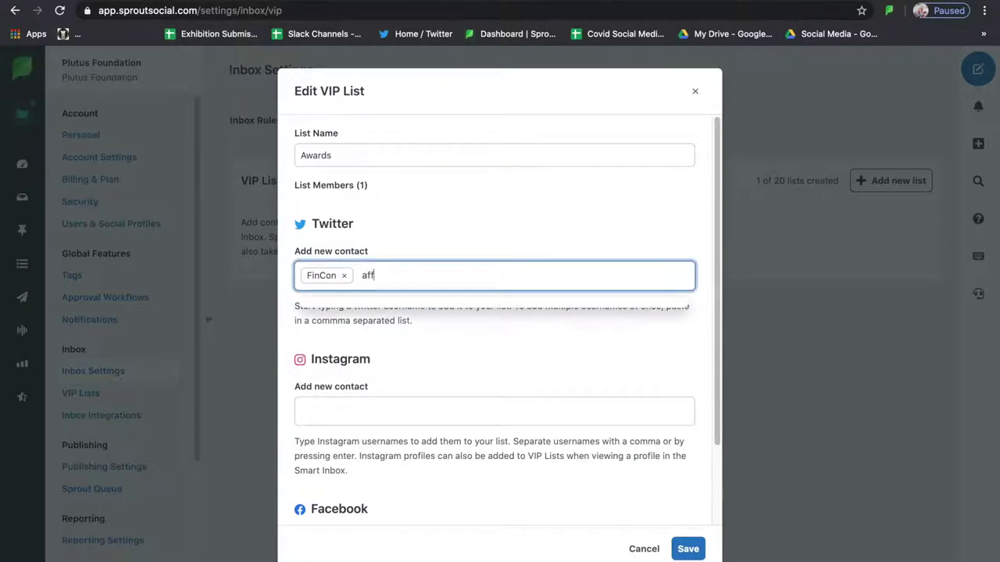
text(ordanything)
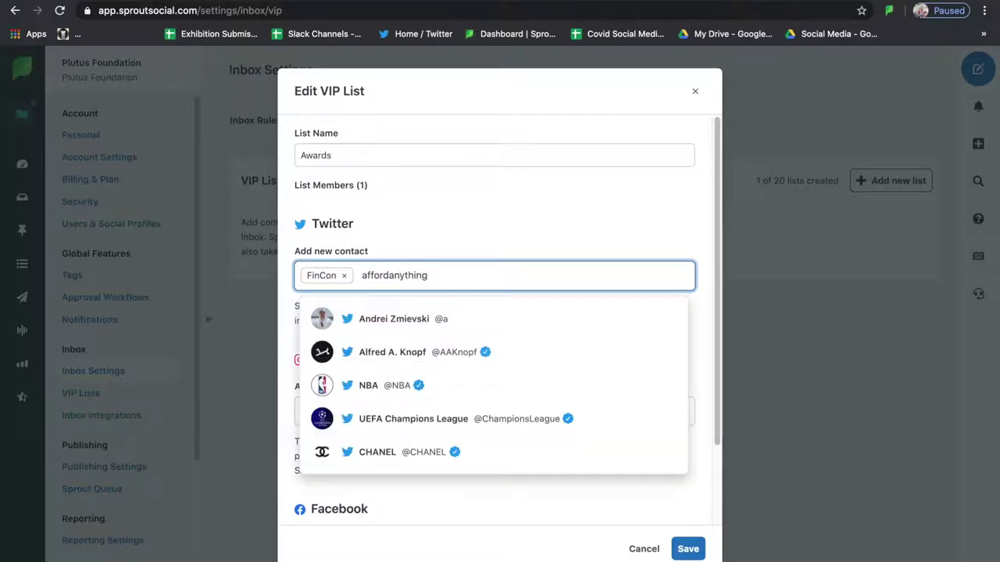
click(402, 319)
click(344, 416)
scroll(370, 414, down, 2)
text(@popcornfinance)
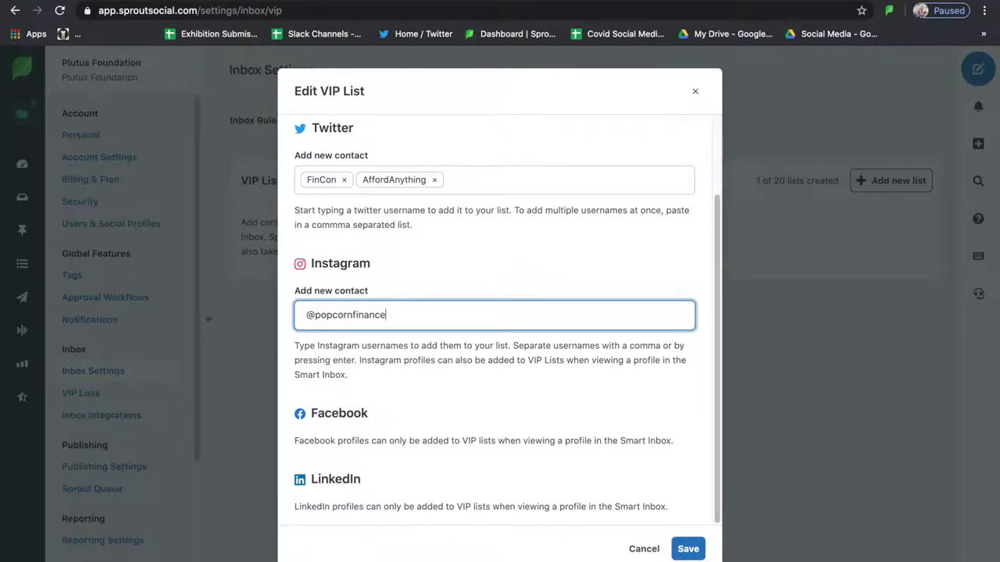
key(Return)
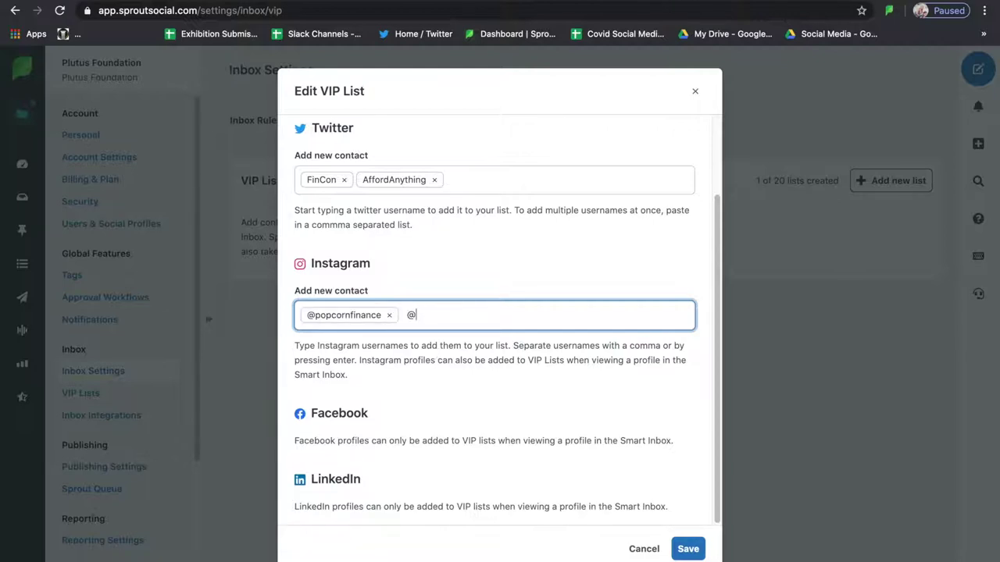
text(@paulapant)
key(Return)
text(@mel)
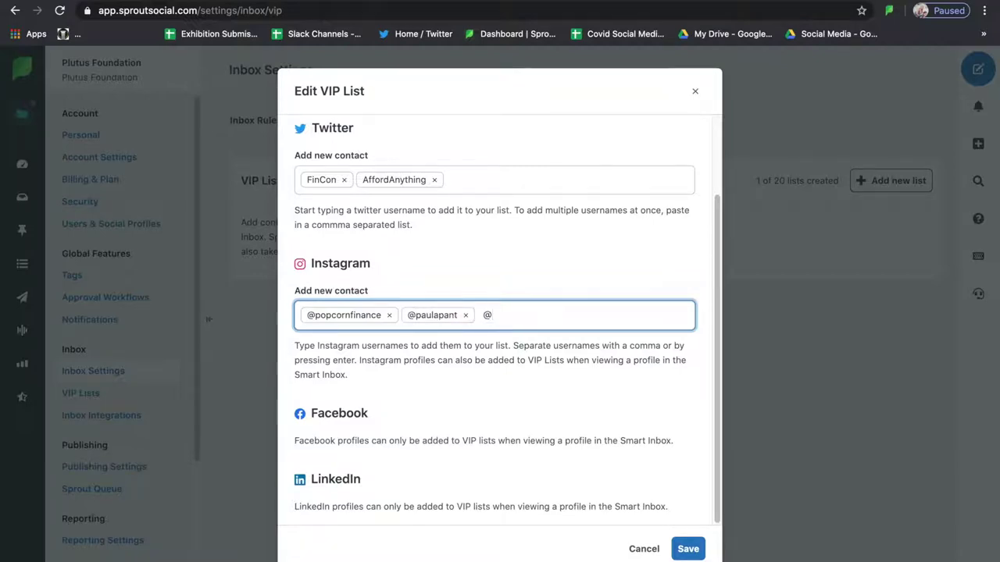
text(anielockert)
key(Return)
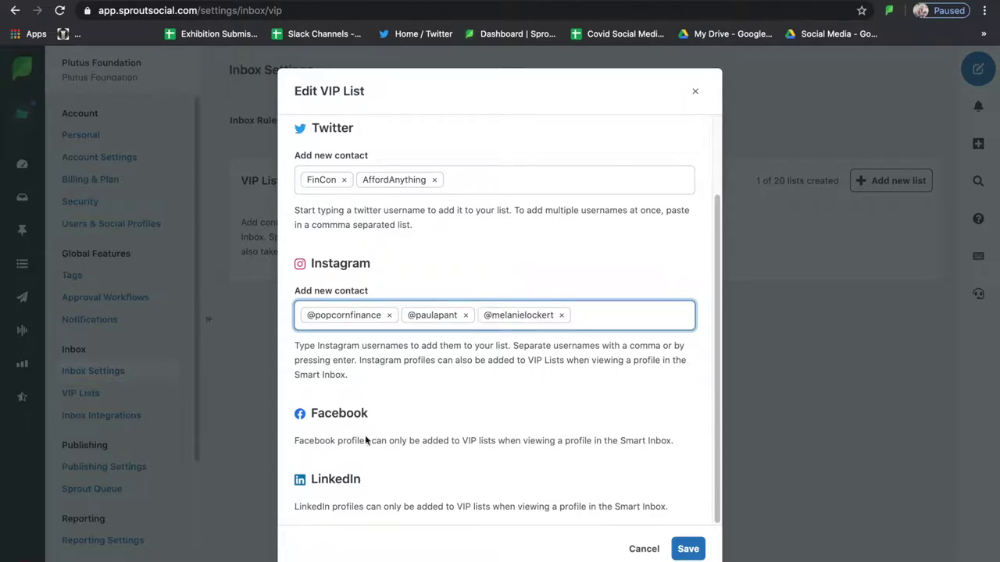
click(687, 549)
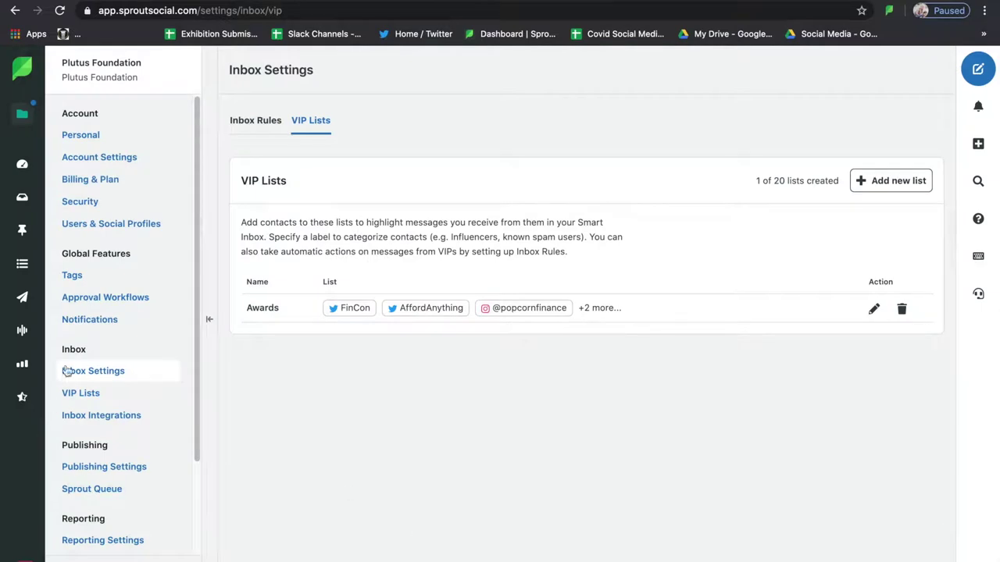
click(93, 401)
Step: Move from Inbox Settings through Publishing Settings to the Reporting Settings page
click(257, 122)
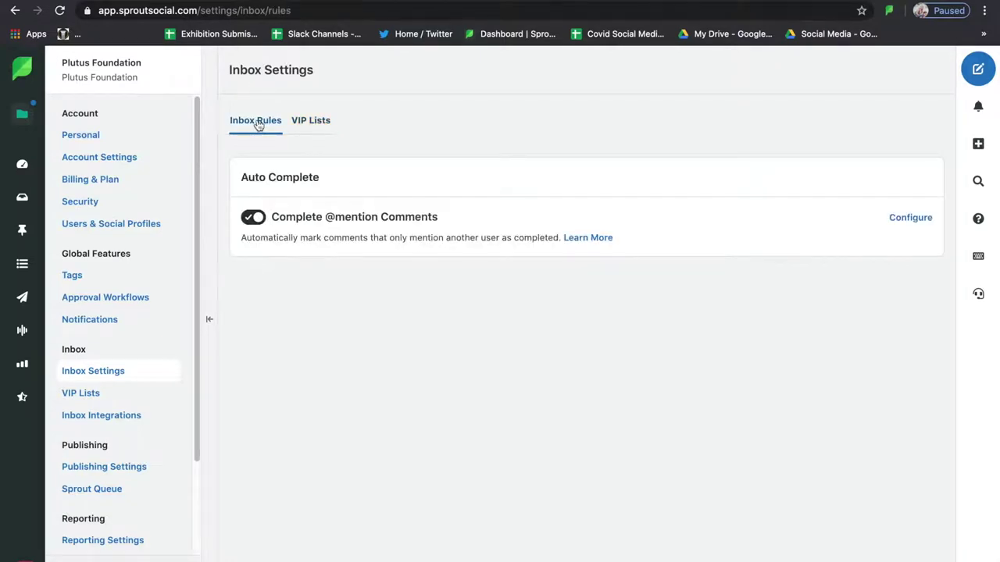
click(135, 469)
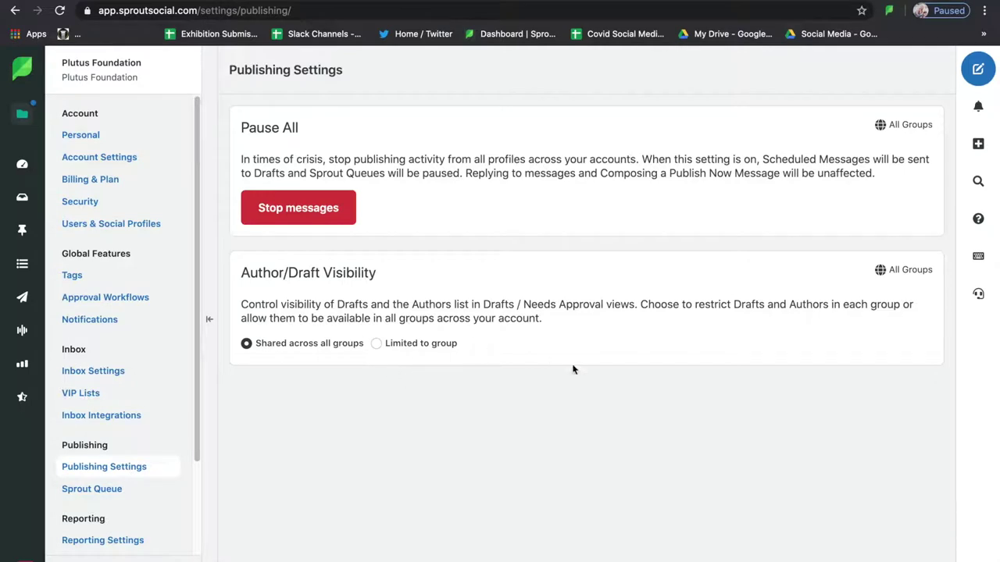
scroll(182, 444, down, 3)
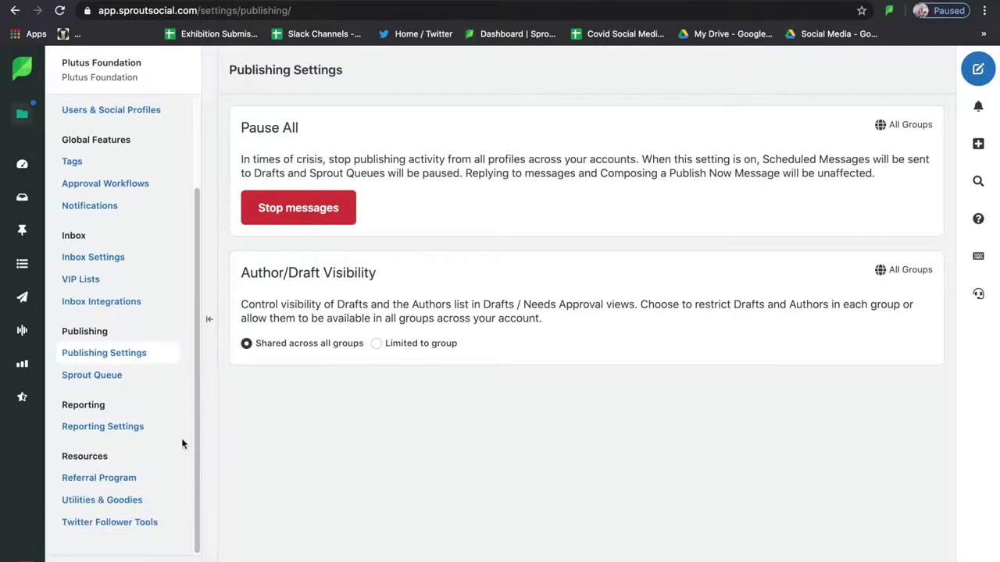
click(122, 429)
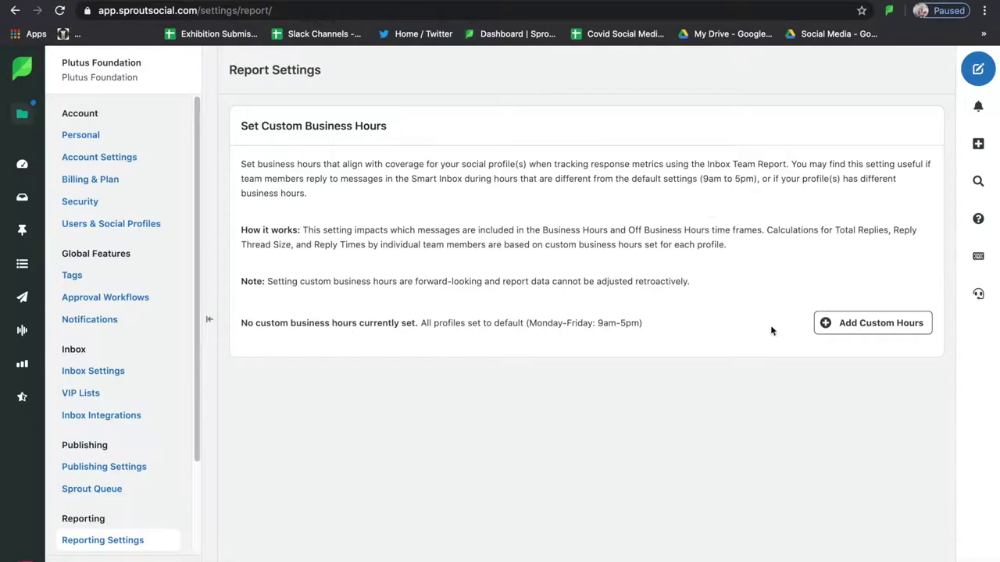
Step: Add custom hours for all Twitter, Facebook and Instagram profiles in each team member's time zone
click(859, 322)
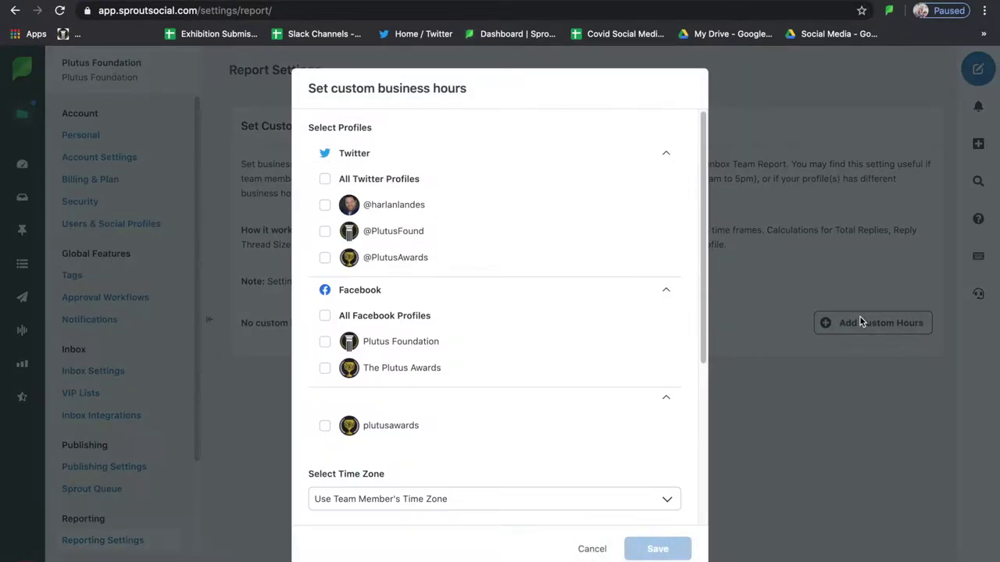
click(394, 179)
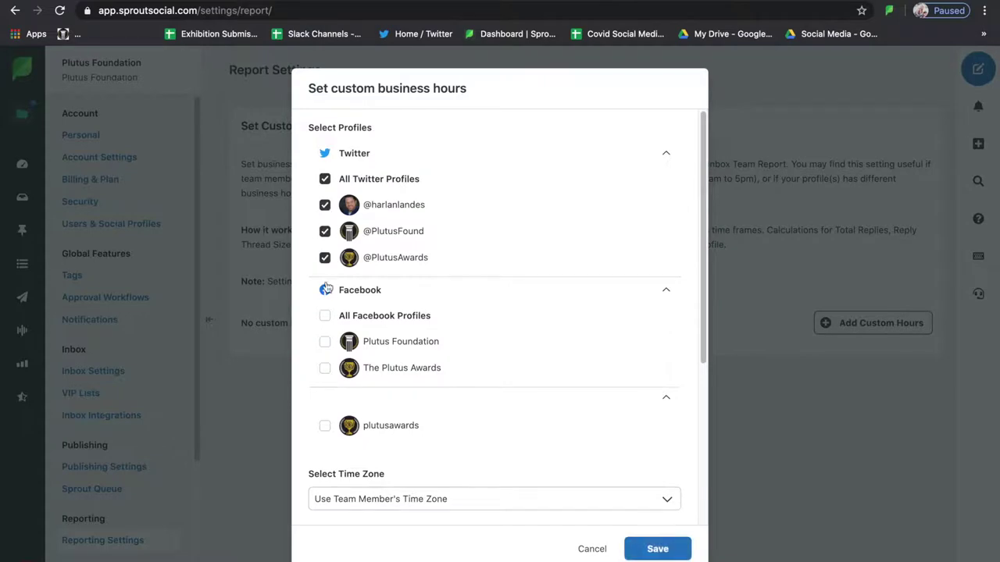
click(327, 321)
click(325, 426)
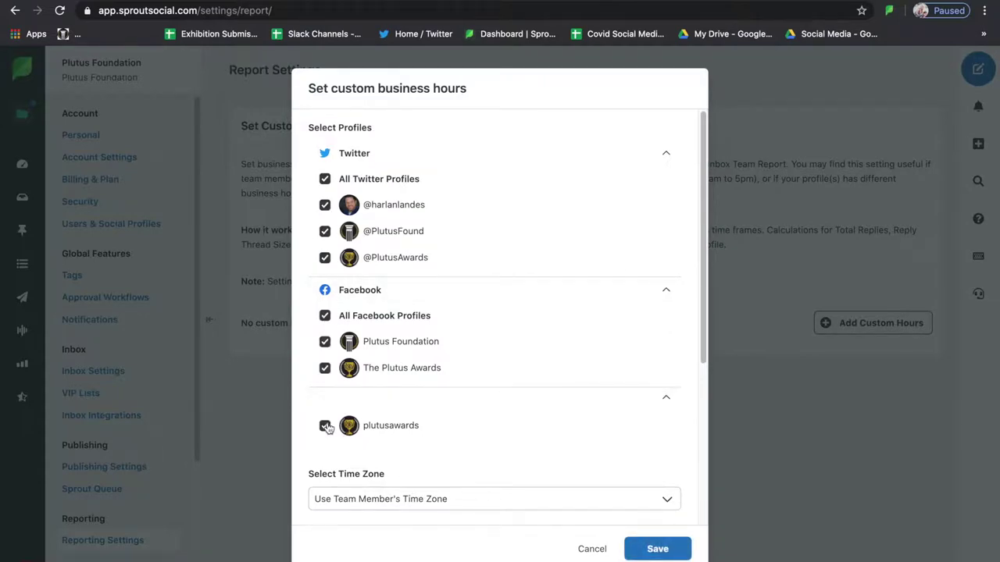
click(395, 503)
click(509, 461)
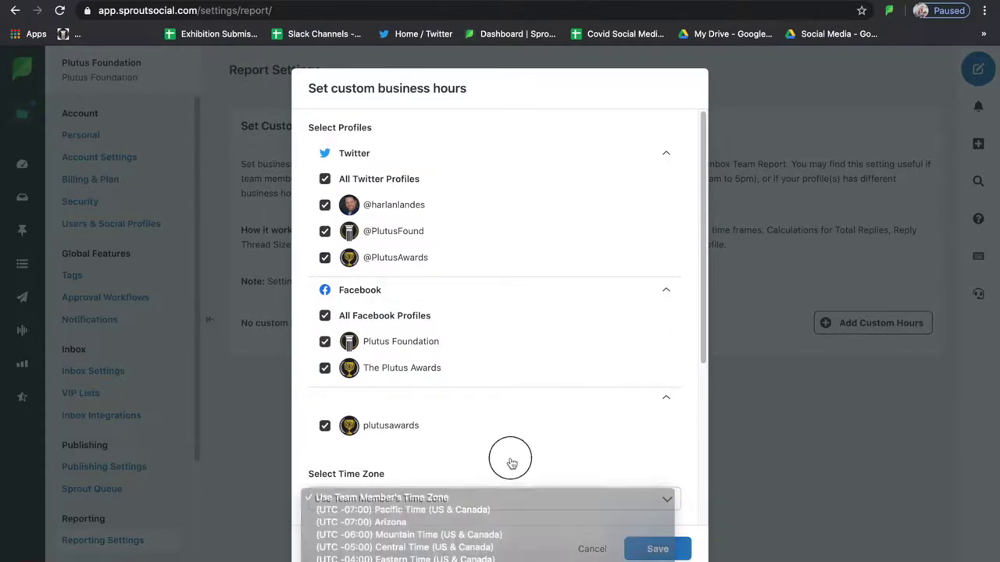
click(659, 544)
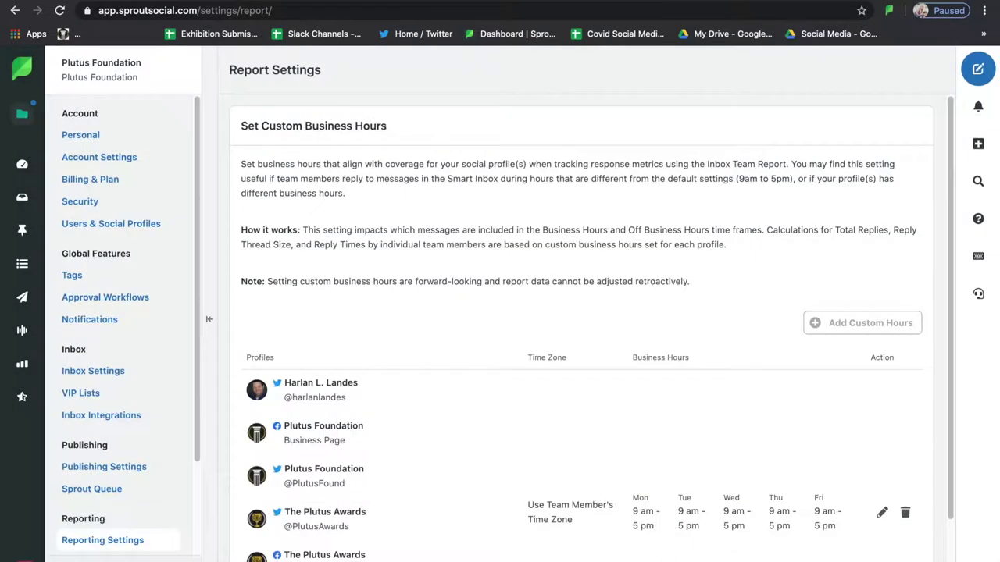
Step: Go to the Referral Program page from the settings sidebar
scroll(469, 465, down, 2)
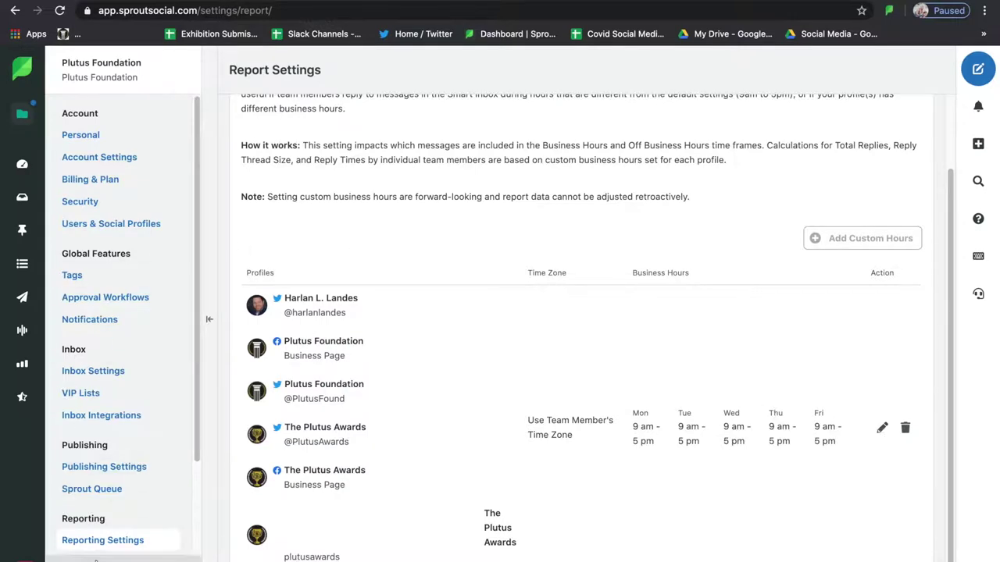
scroll(121, 543, down, 3)
click(121, 480)
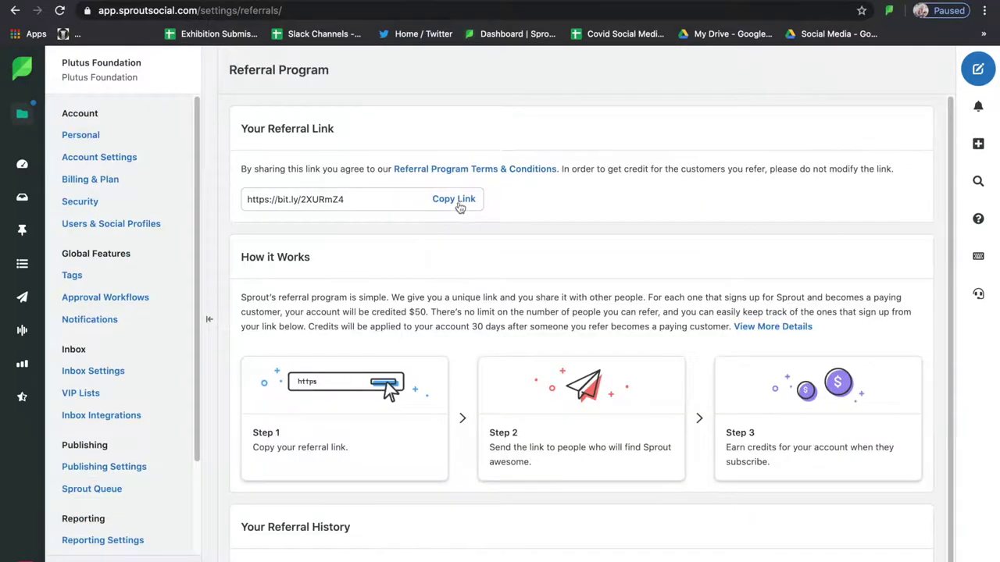
Step: Copy the referral link, then return to Reporting Settings and go to Utilities & Goodies
click(460, 200)
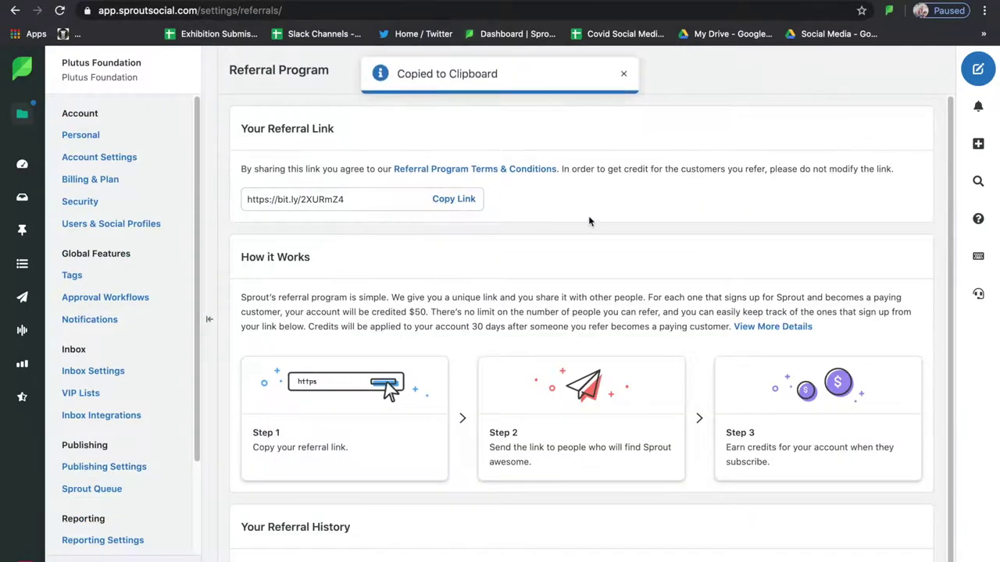
scroll(590, 222, down, 1)
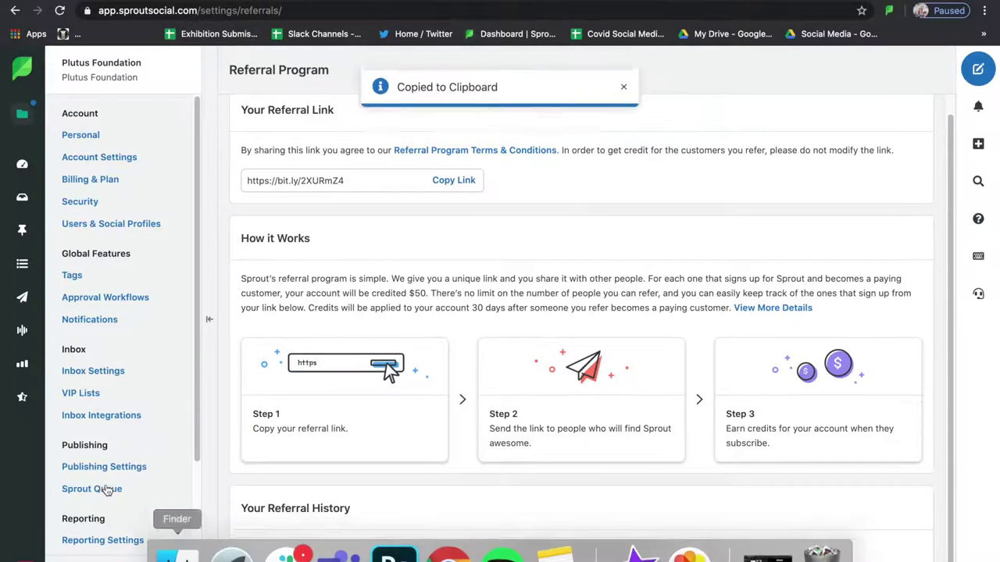
click(107, 539)
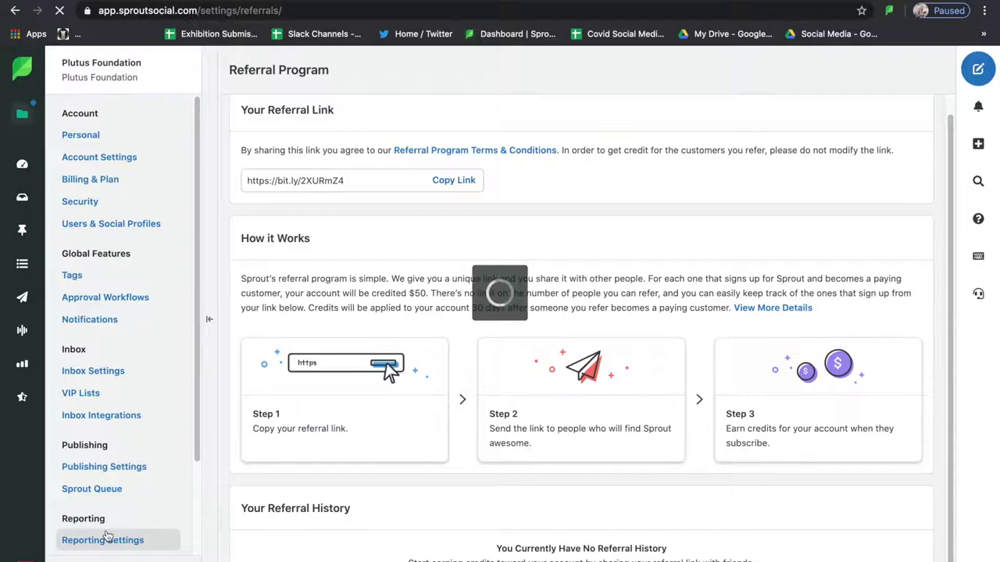
scroll(107, 536, down, 3)
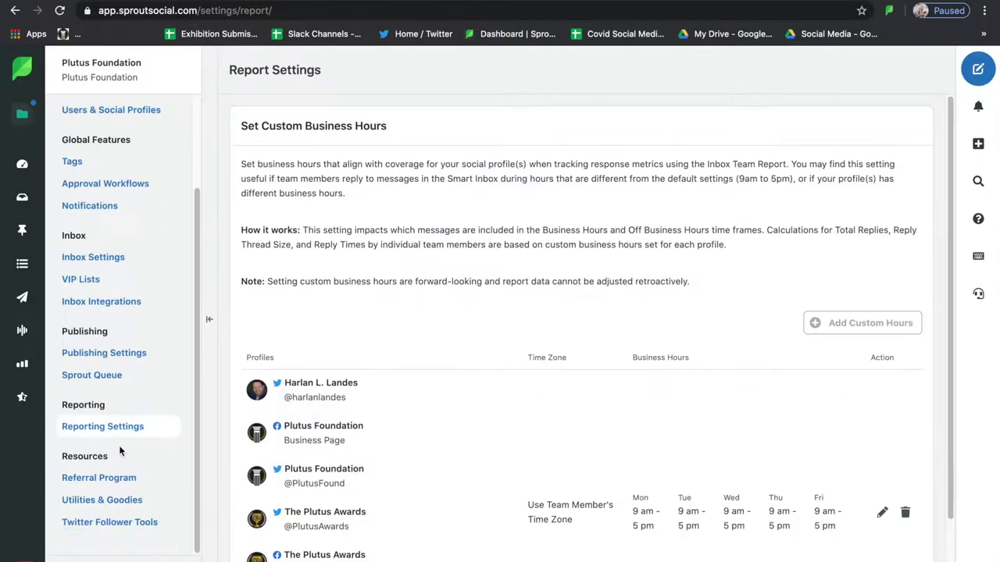
click(121, 501)
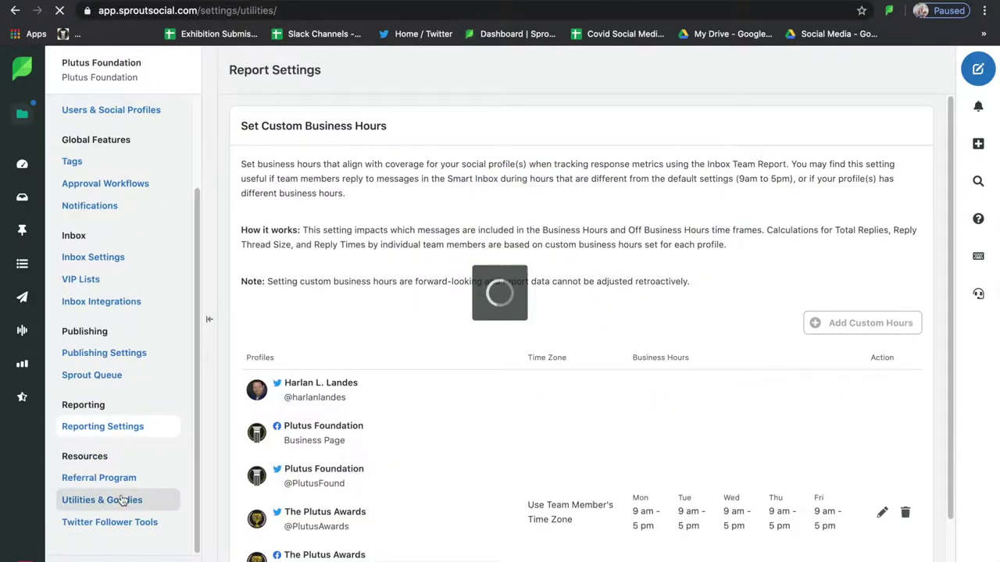
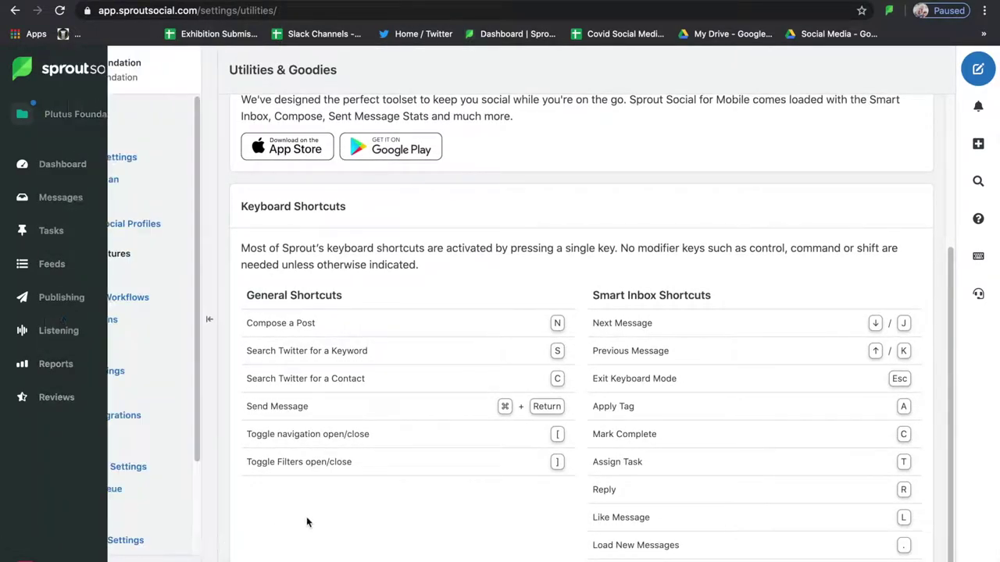
Step: Scroll the settings sidebar down to the Resources section of Utilities & Goodies
scroll(133, 548, down, 3)
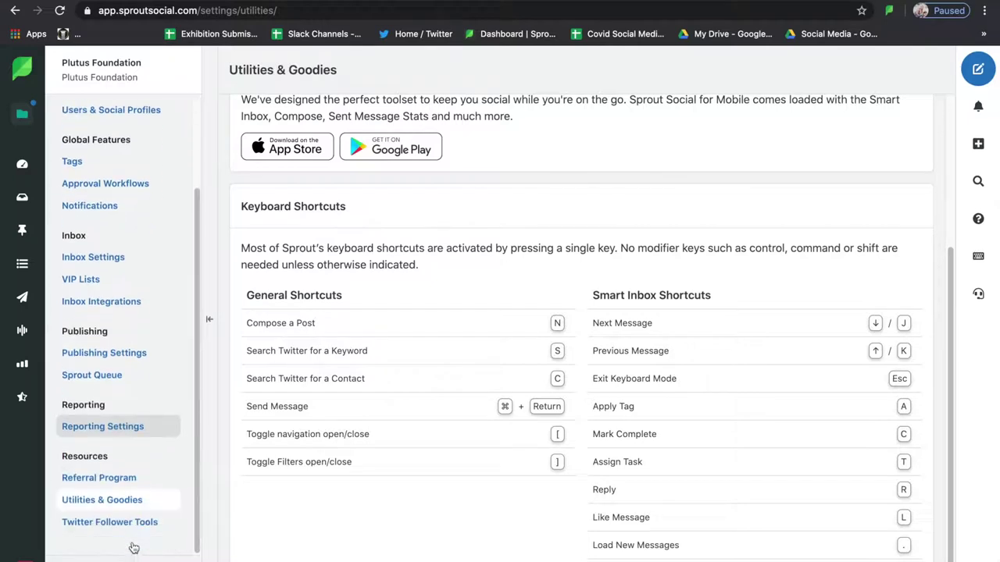
Step: In Twitter Follower Tools, follow three suggested accounts from Your Followers, including stocksinside
click(128, 523)
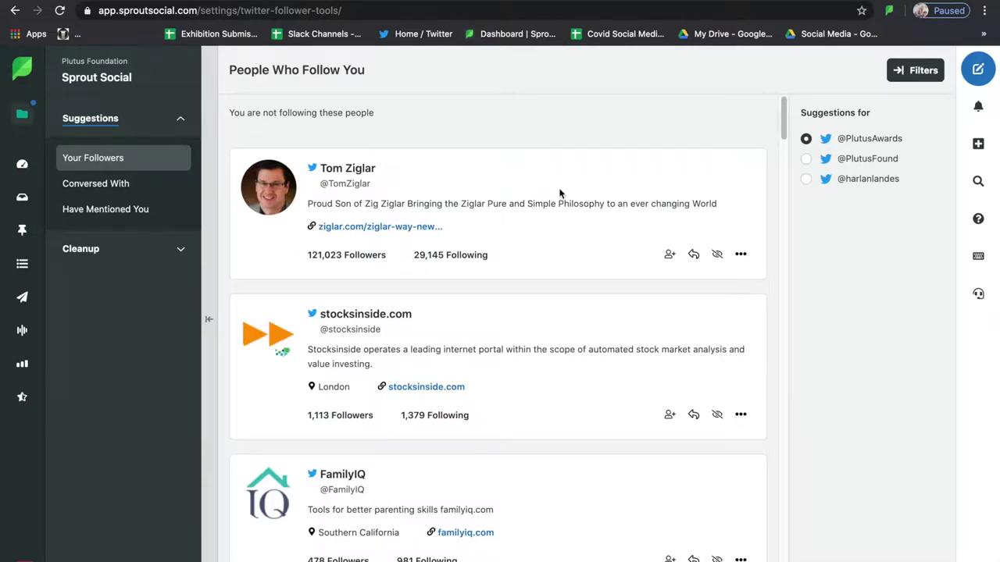
scroll(559, 193, down, 3)
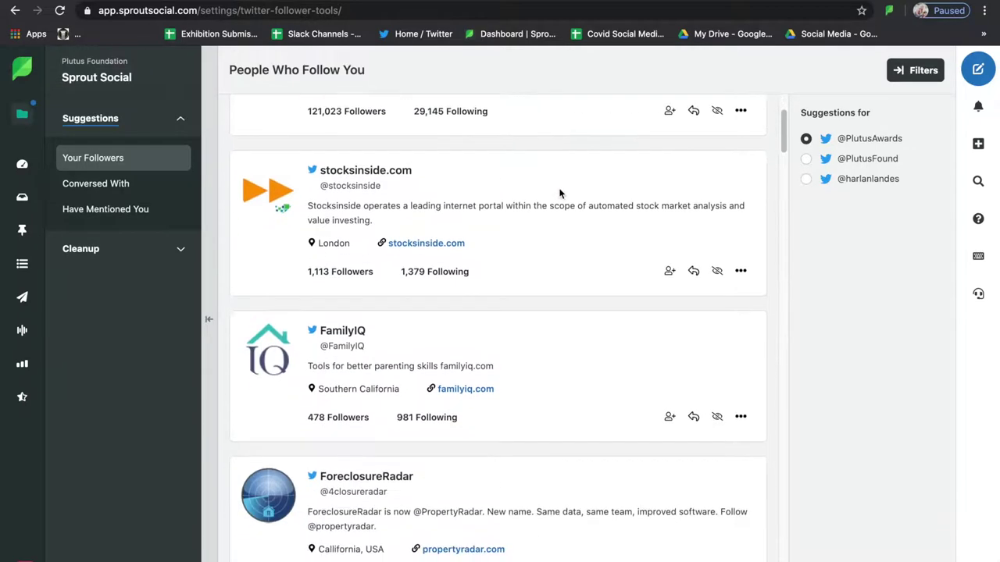
scroll(558, 194, up, 3)
click(671, 248)
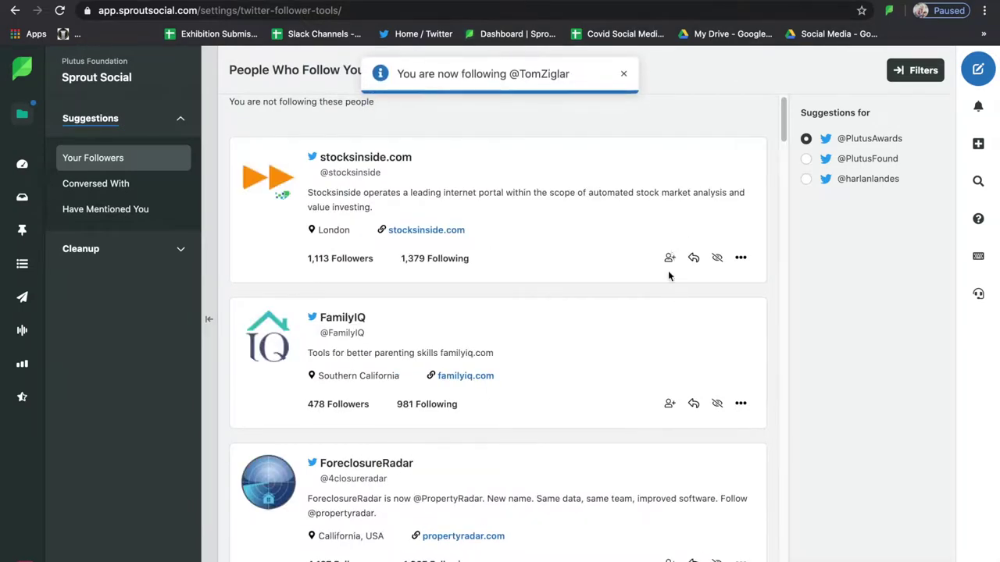
click(668, 260)
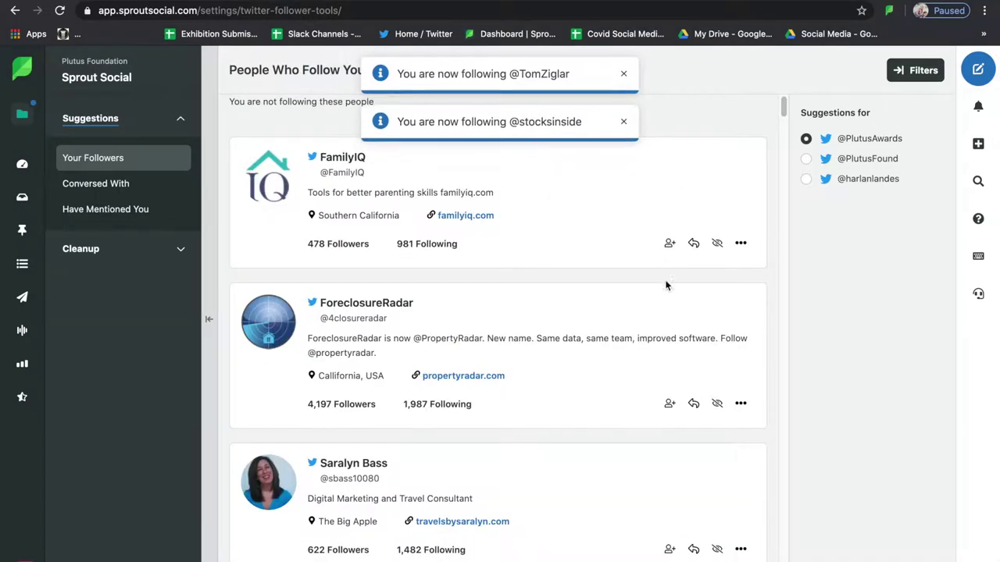
click(669, 549)
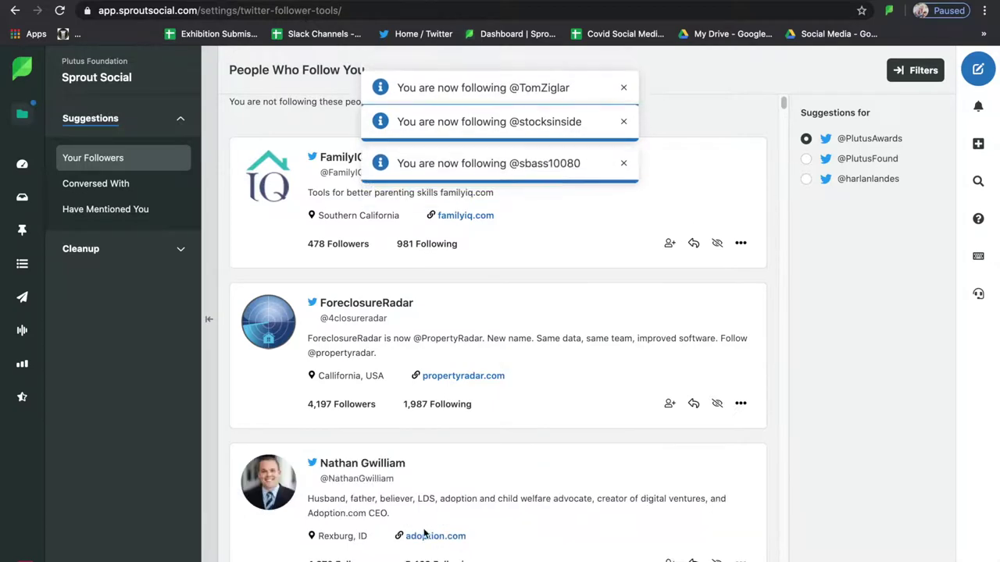
Step: Browse the Conversed With suggestions, then switch to the Have Mentioned You list
click(100, 186)
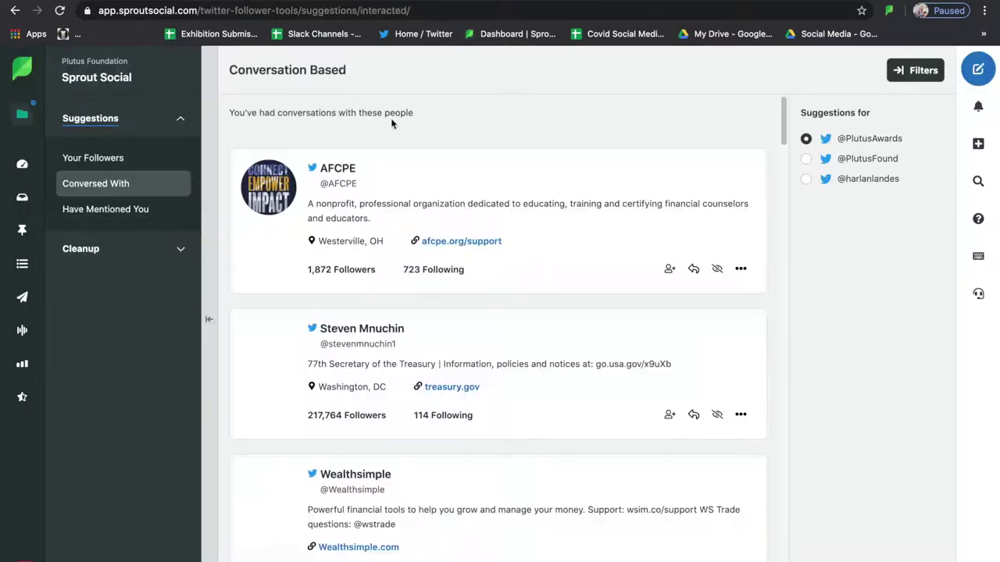
scroll(603, 325, down, 3)
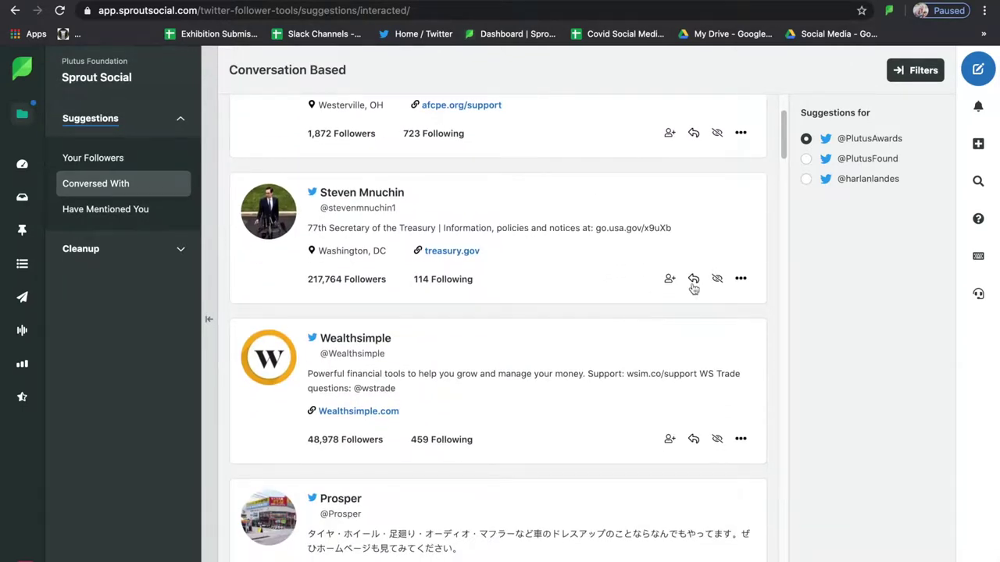
scroll(630, 420, down, 4)
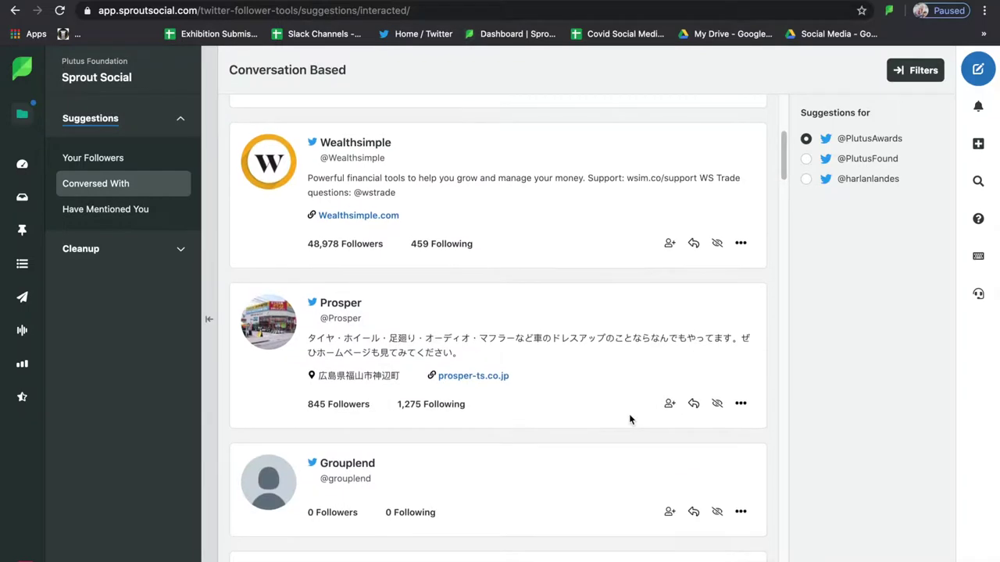
scroll(630, 419, down, 4)
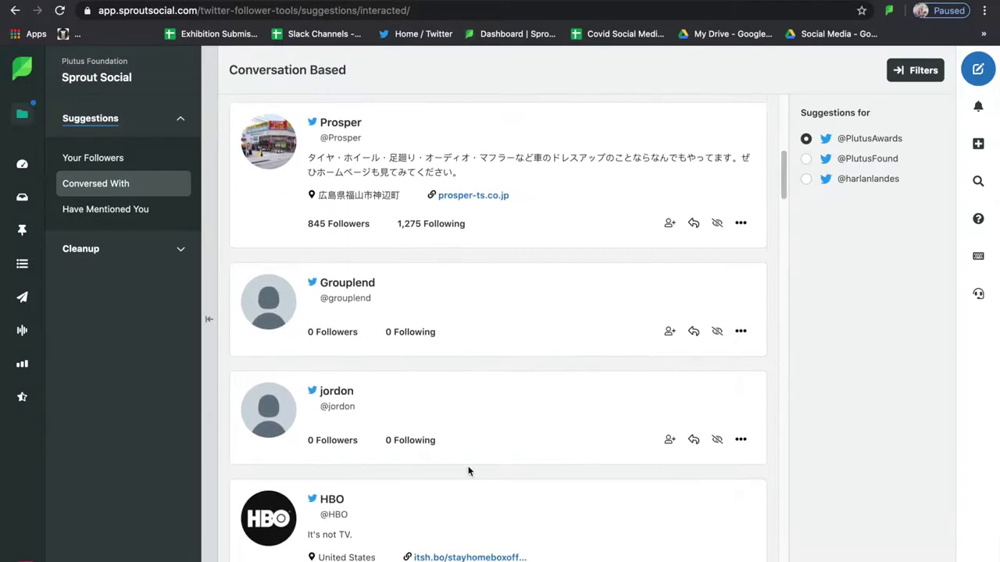
click(107, 210)
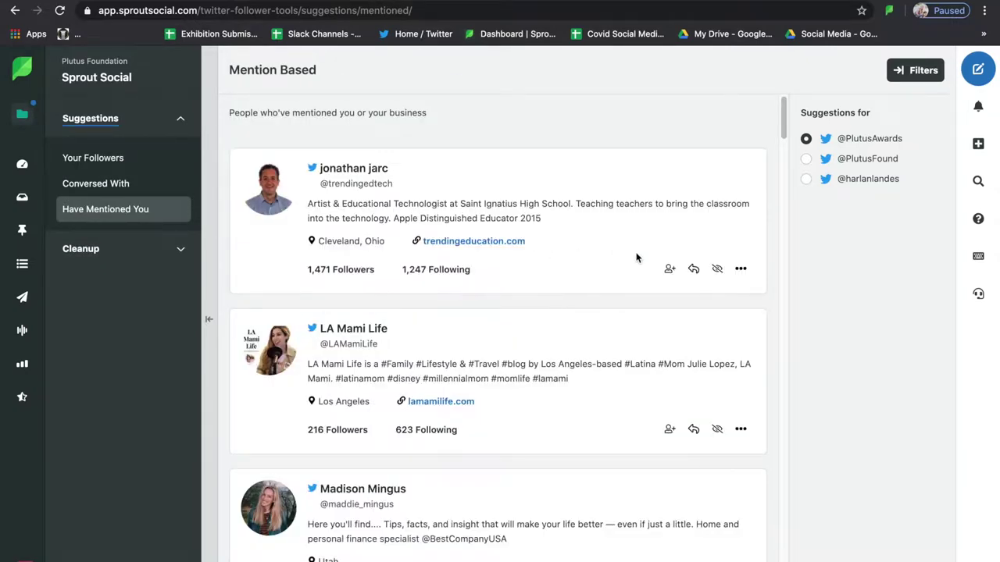
Step: Follow three accounts that mentioned you, including a personal finance specialist and LA Mami Life
click(669, 269)
click(670, 431)
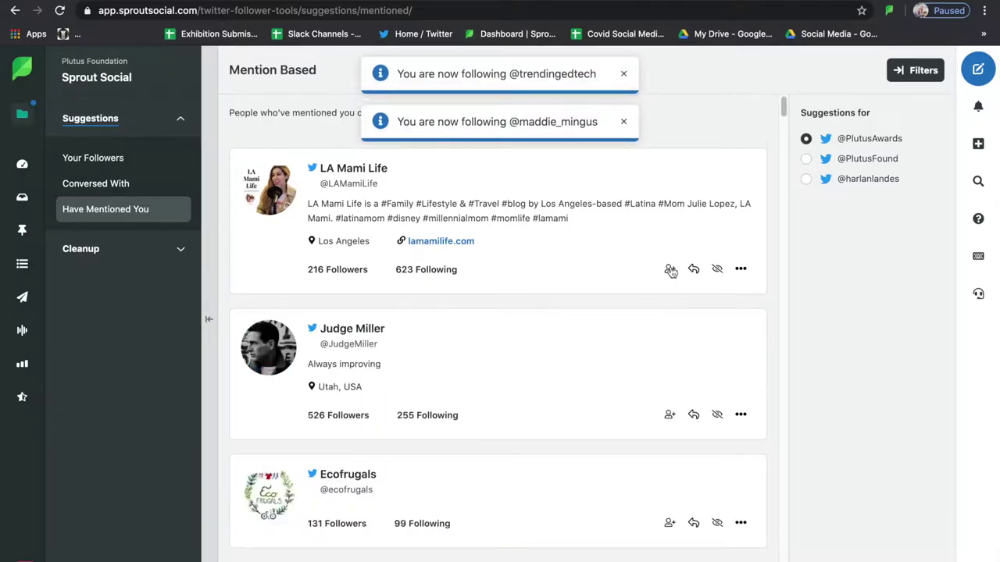
click(669, 269)
Step: Follow Ecofrugals and APRfinder, then show the Cleanup > Silent Accounts list
scroll(553, 404, down, 20)
scroll(552, 406, up, 20)
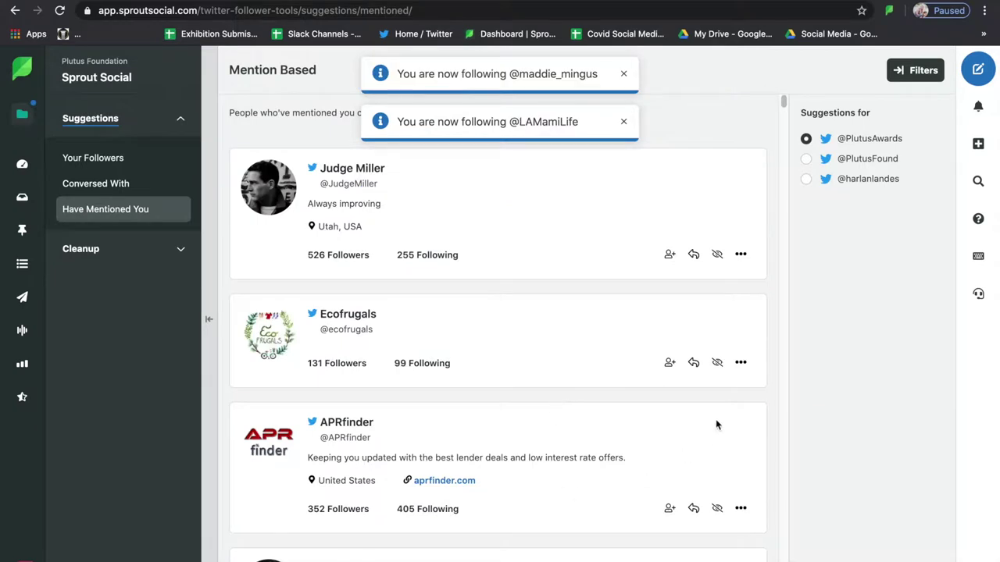
click(670, 364)
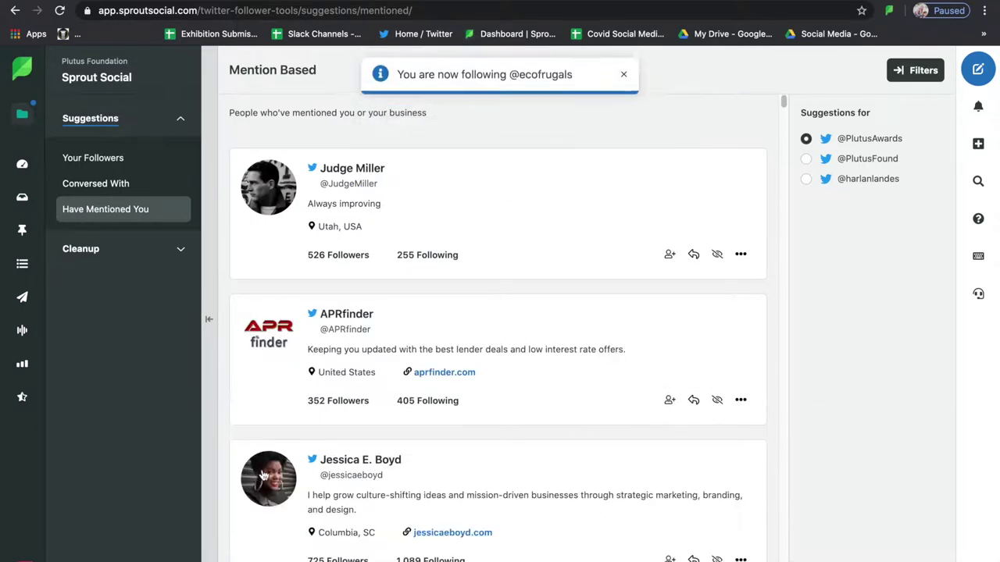
click(670, 402)
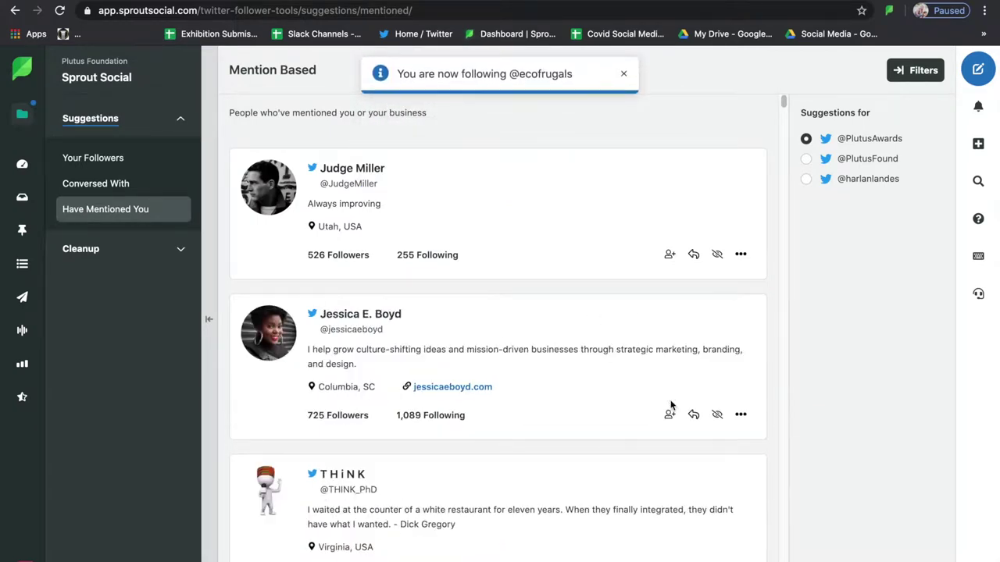
click(128, 256)
click(104, 295)
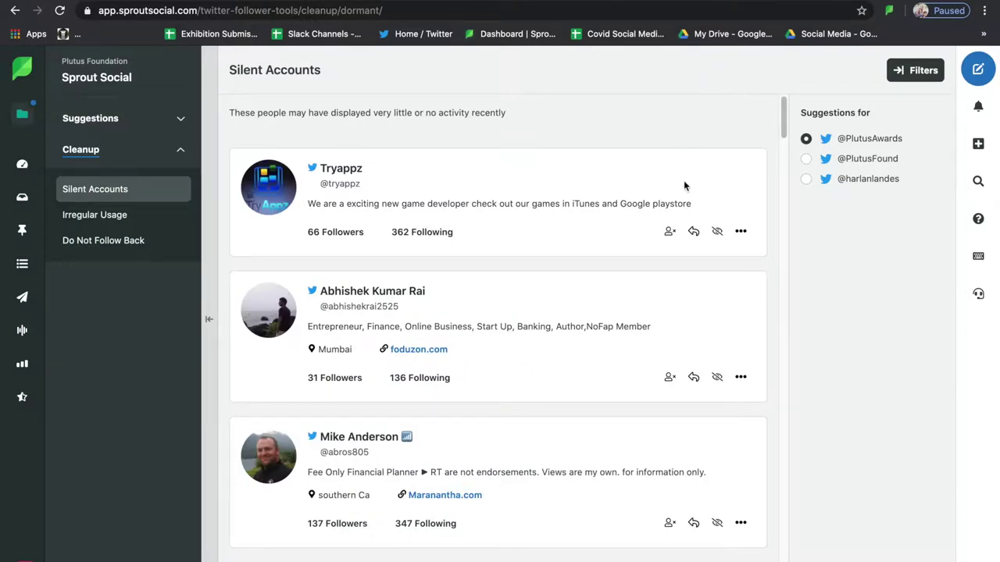
Step: Unfollow three silent accounts, including Tryappz and a financial planner's account
click(671, 236)
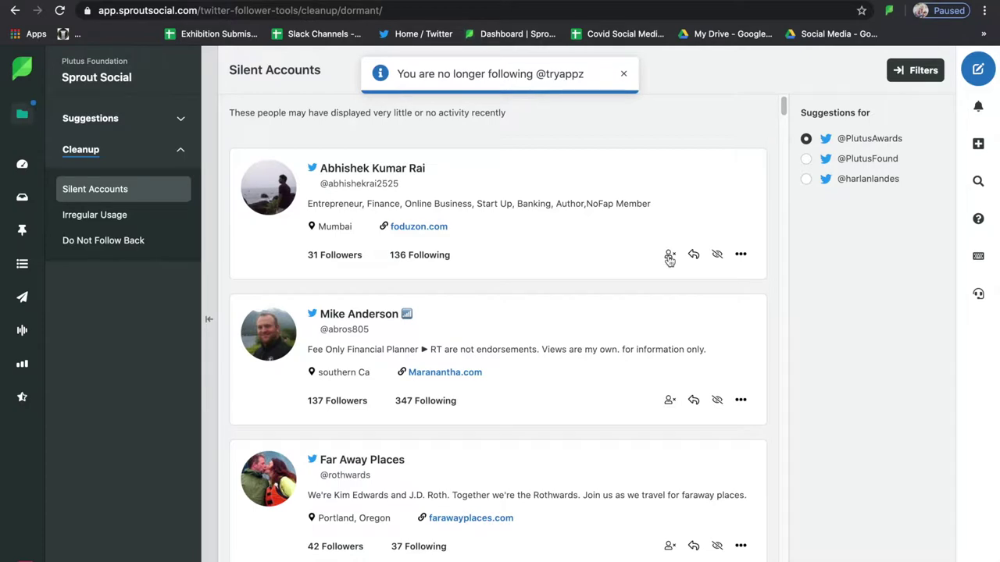
click(669, 255)
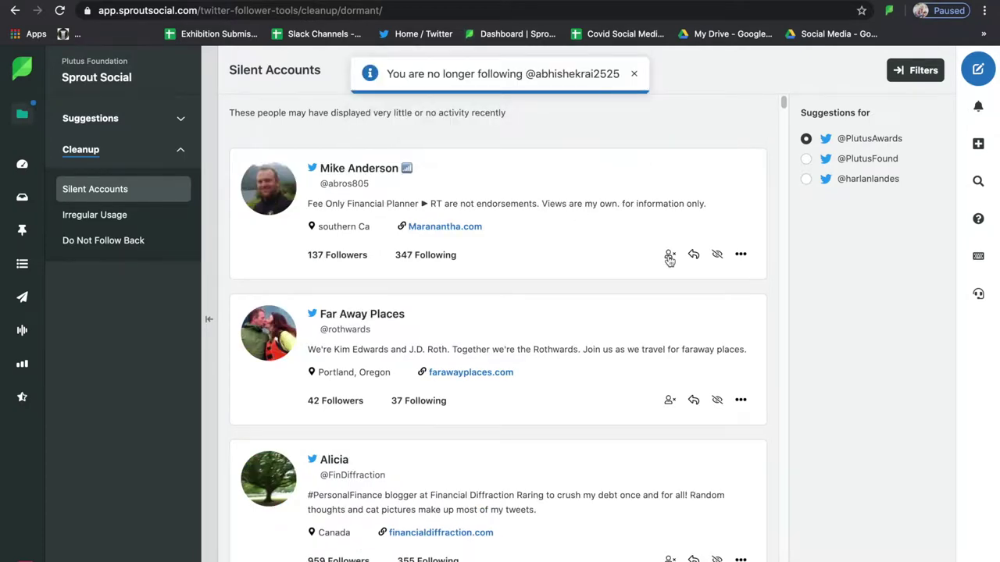
click(669, 257)
Step: View the Irregular Usage and Does Not Follow Back lists, then return to the dashboard
scroll(656, 414, down, 3)
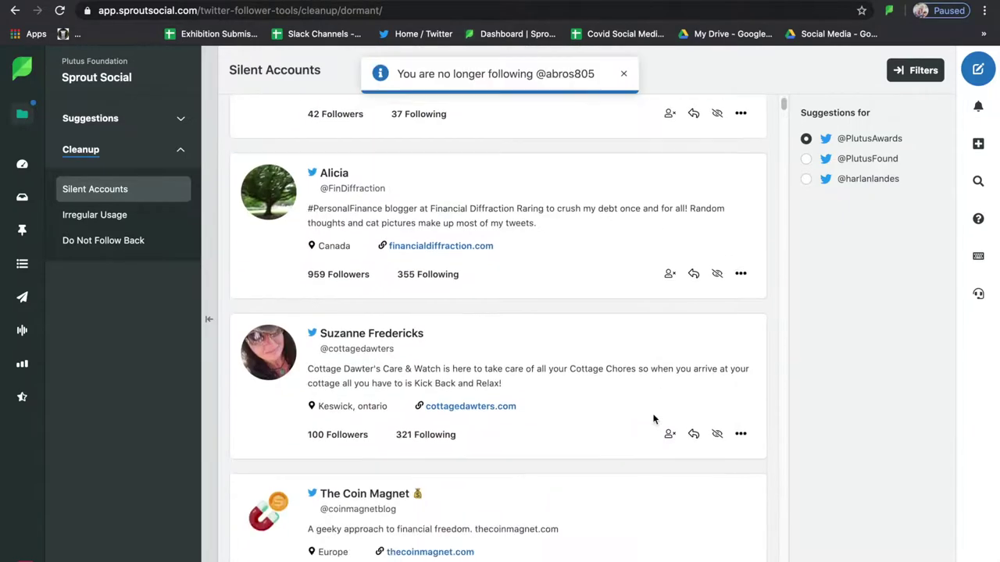
click(102, 215)
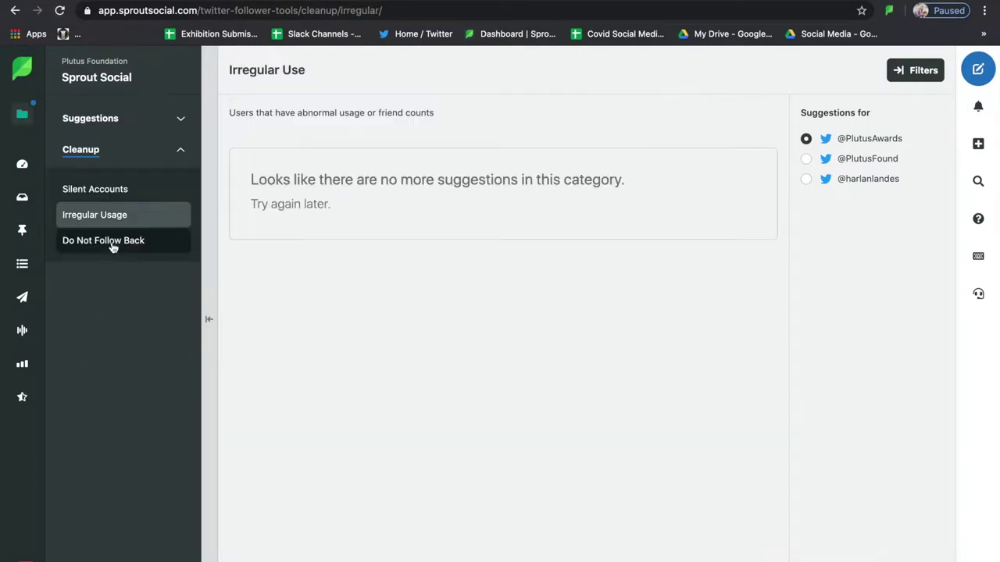
click(111, 244)
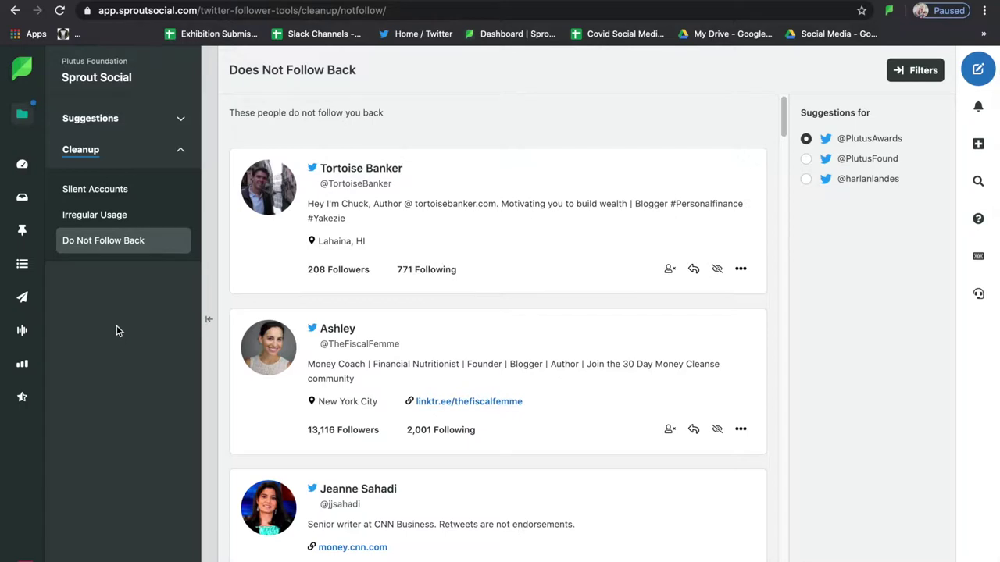
mouse_move(29, 420)
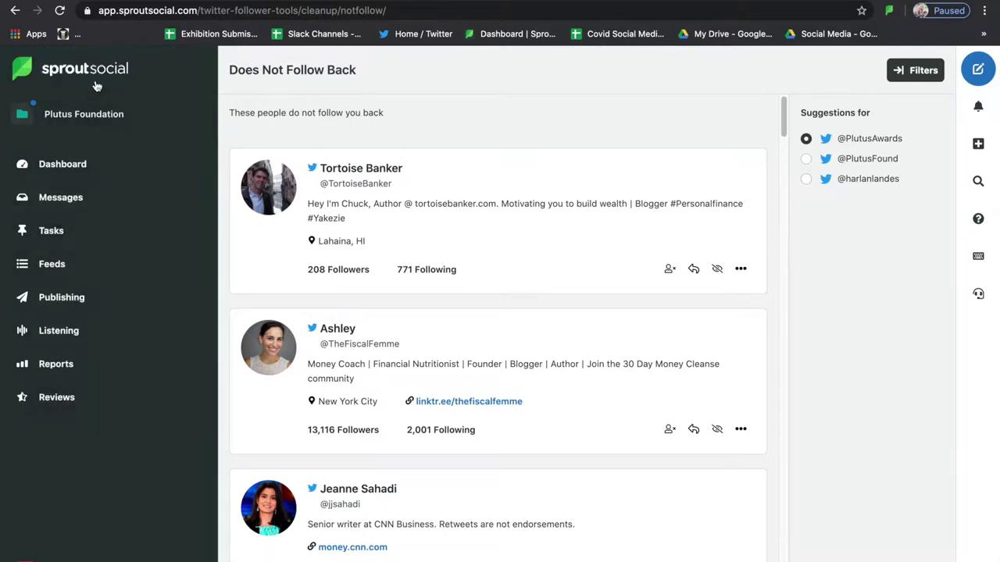
click(88, 68)
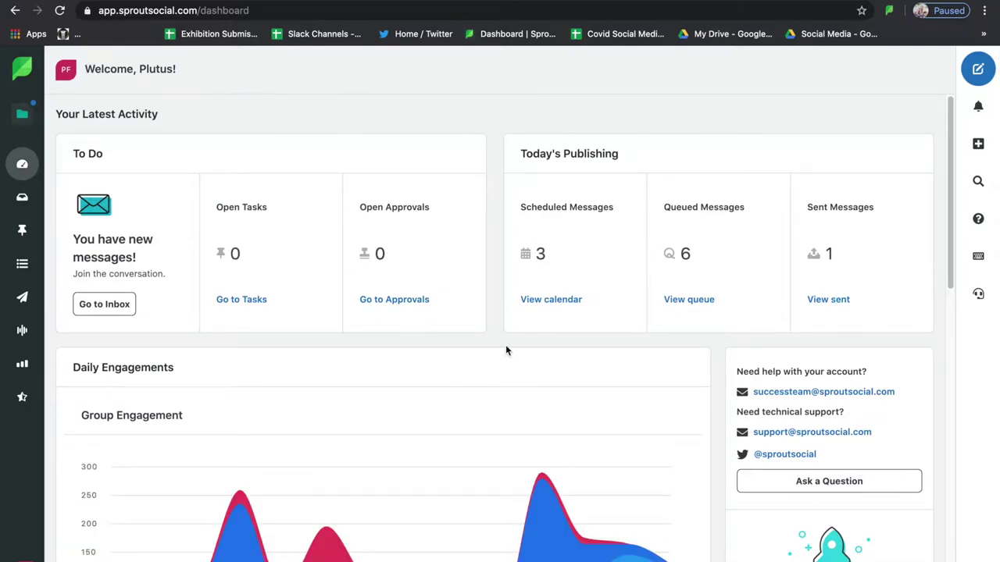
Step: Scroll the dashboard to glance at the daily engagement chart, then back up
scroll(505, 350, down, 3)
scroll(505, 350, up, 3)
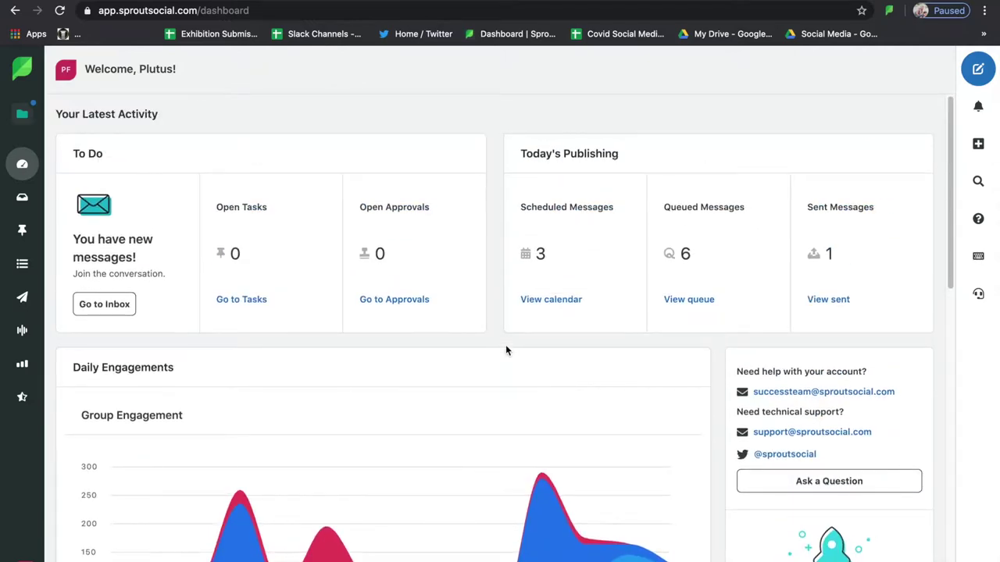